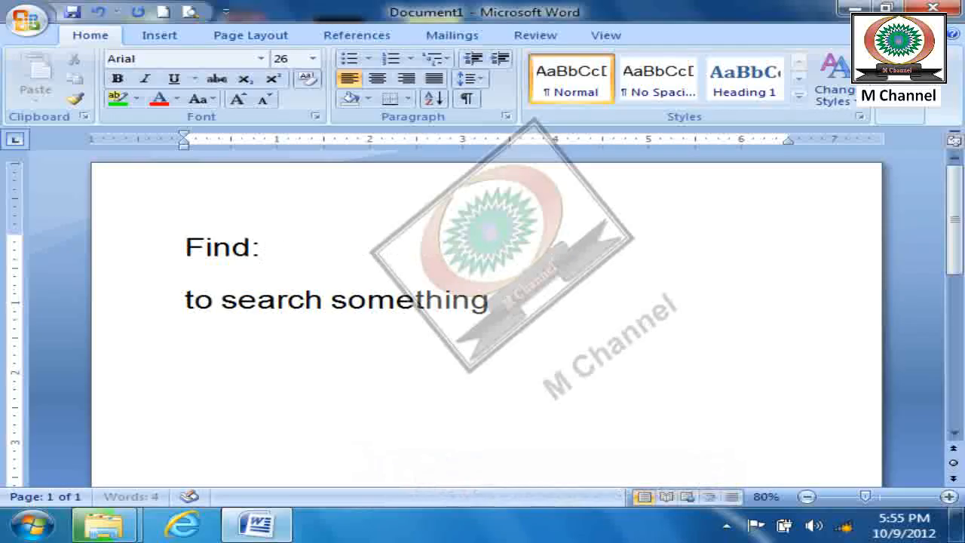
- Capitalize "to" at the start of the second line and add "ctrl+F" after "Find:"
{"action": "key", "text": "Up"}
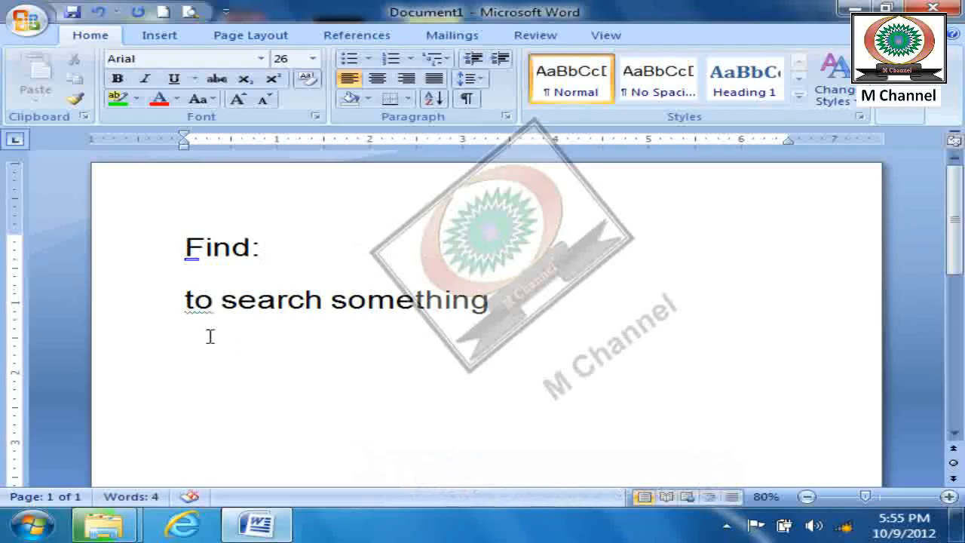
{"action": "right_click", "coordinate": [217, 312]}
{"action": "left_click", "coordinate": [263, 325]}
{"action": "left_click", "coordinate": [287, 248]}
{"action": "type", "text": "ctrl+F"}
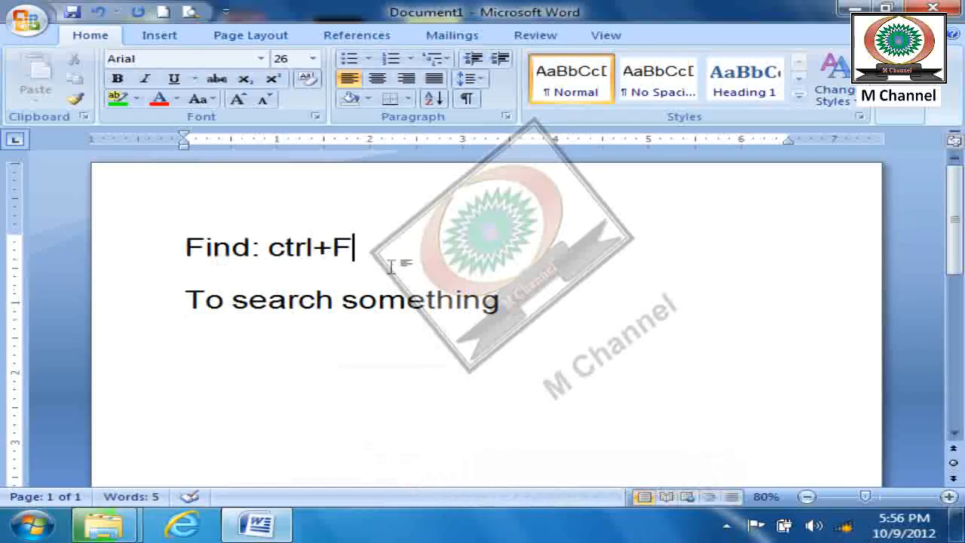
{"action": "left_click", "coordinate": [512, 299]}
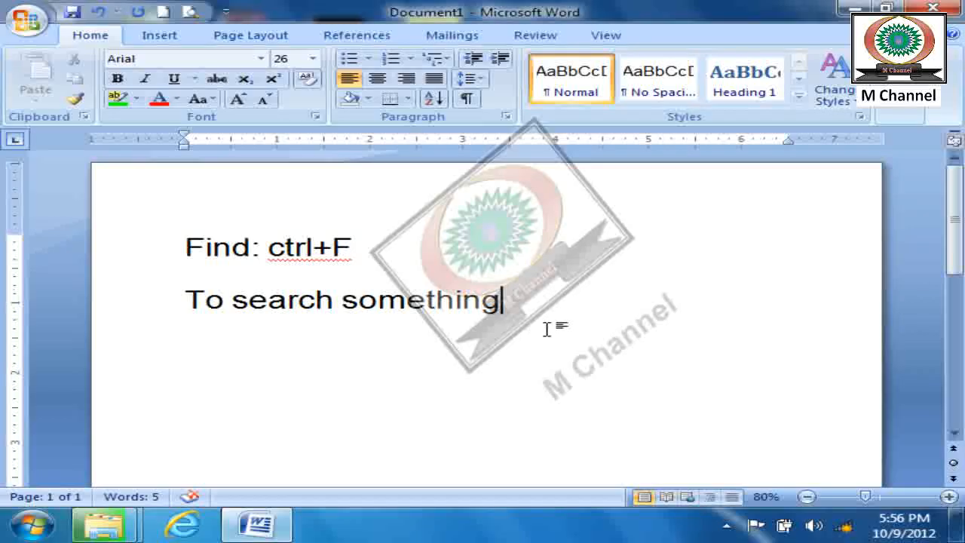
- Create a new blank document
{"action": "left_click", "coordinate": [163, 11]}
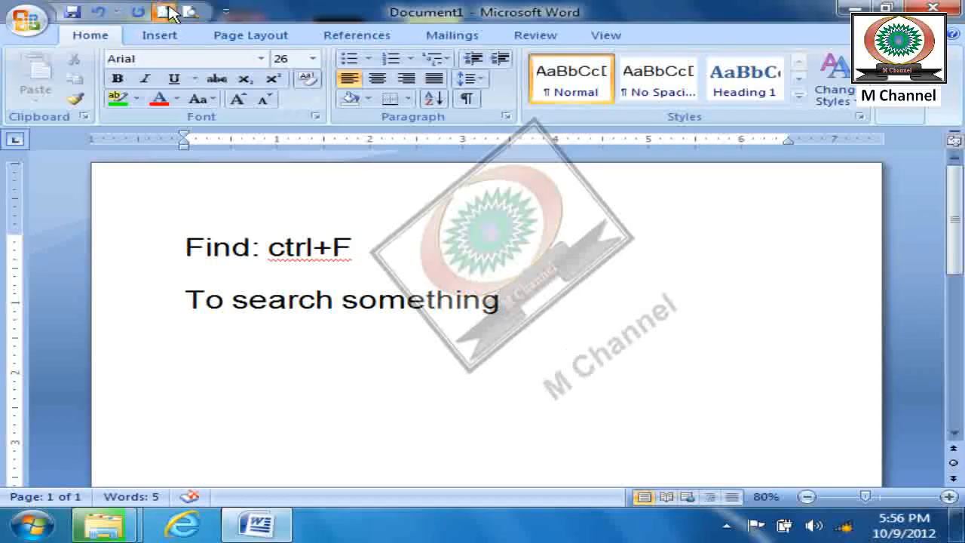
{"action": "scroll", "coordinate": [374, 339], "scroll_direction": "down", "scroll_amount": 1, "text": "ctrl"}
{"action": "left_click", "coordinate": [375, 340]}
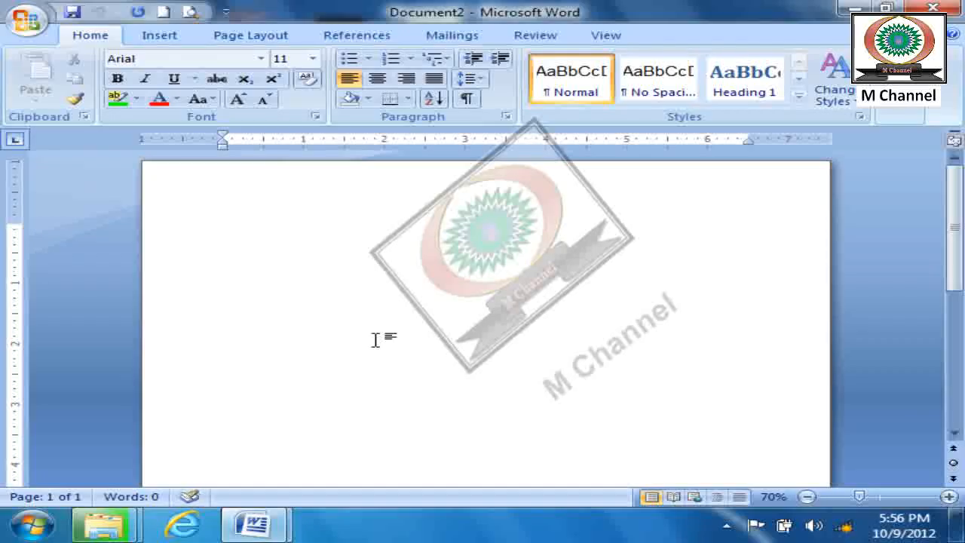
{"action": "left_click", "coordinate": [901, 115]}
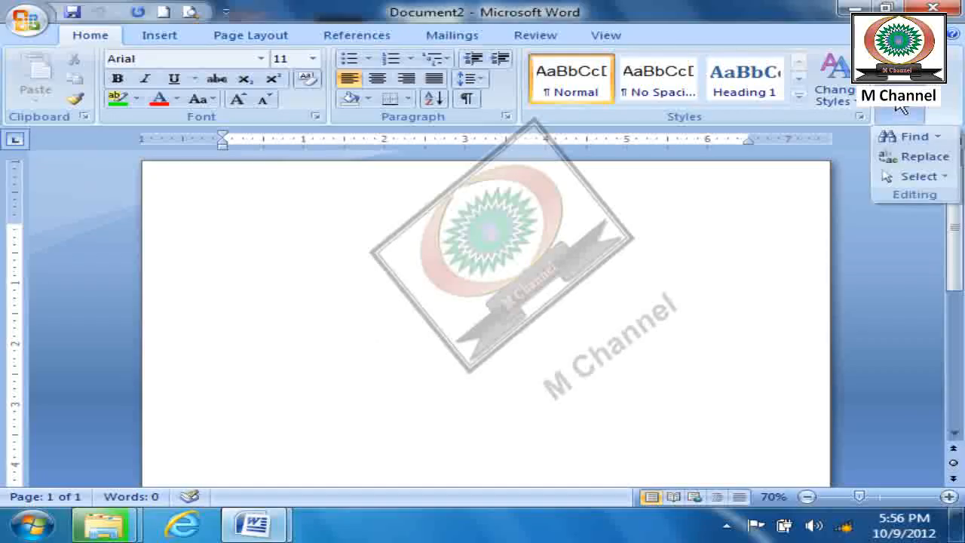
{"action": "left_click", "coordinate": [907, 139]}
{"action": "left_click_drag", "start_coordinate": [657, 157], "coordinate": [469, 160]}
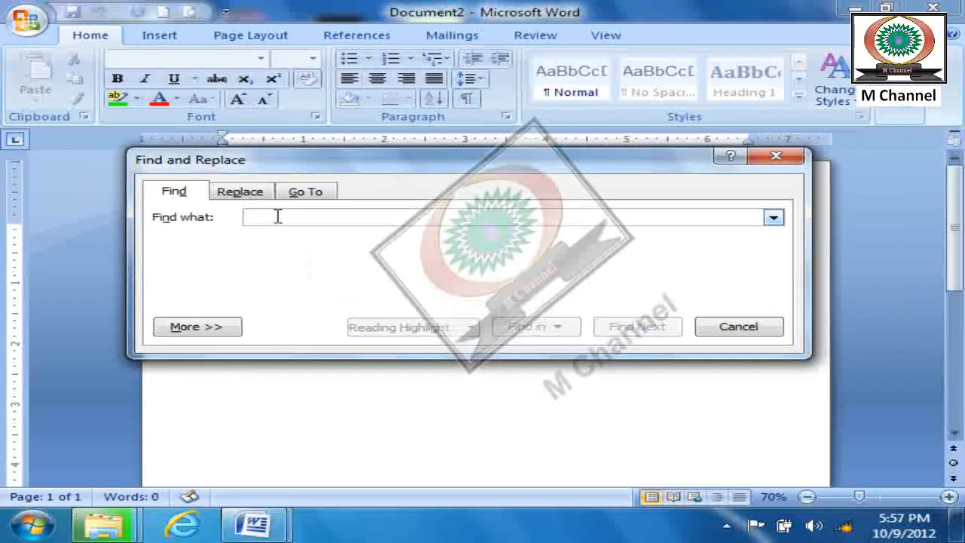
{"action": "key", "text": "Escape"}
- Increase the font size to 24 in the empty document
{"action": "key", "text": "ctrl+bracketright"}
{"action": "key", "text": "ctrl+bracketright"}
{"action": "key", "text": "ctrl+bracketright"}
{"action": "key", "text": "ctrl+bracketright"}
{"action": "scroll", "coordinate": [332, 279], "scroll_direction": "up", "scroll_amount": 1}
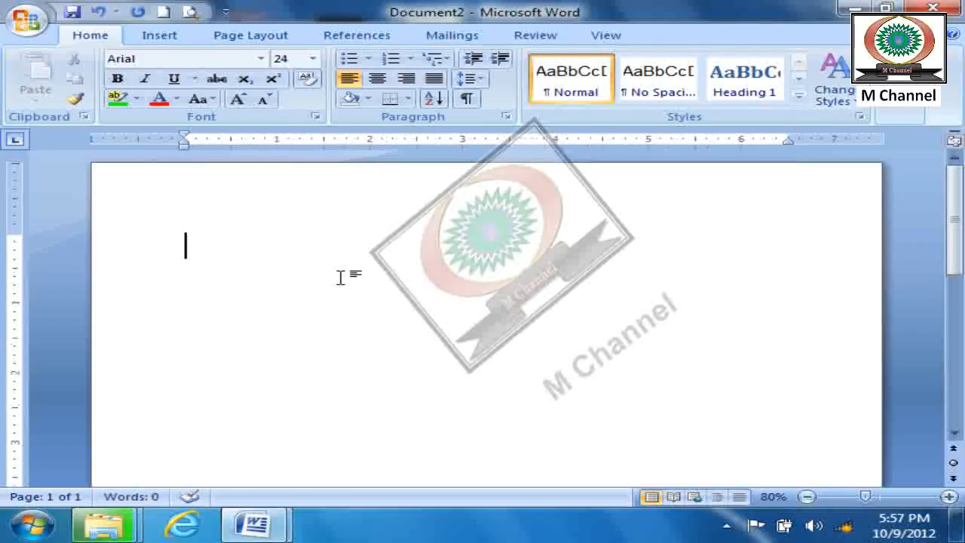
- Enter a first line with the tab-separated words Computer, mouse and keyboard, and start a new line
{"action": "type", "text": "computer"}
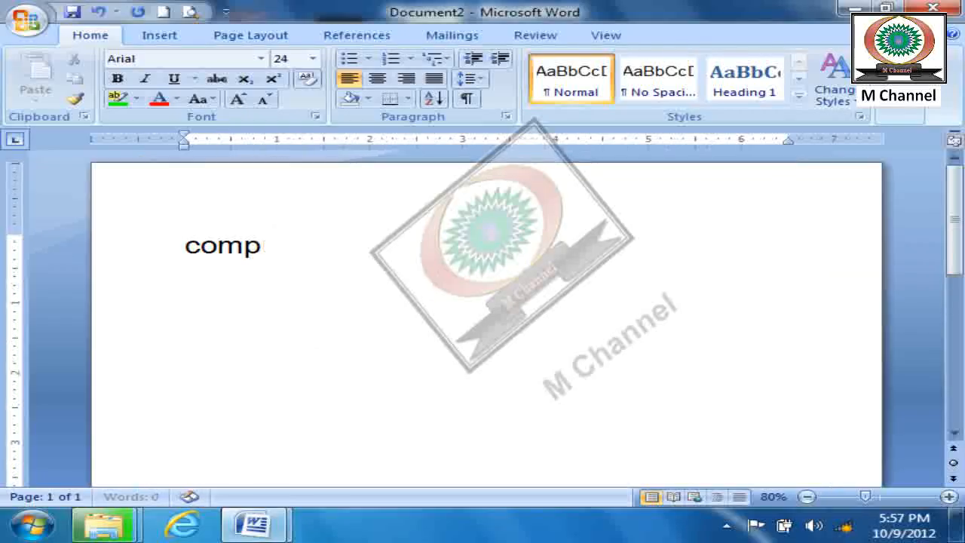
{"action": "key", "text": "Tab"}
{"action": "type", "text": "mouse"}
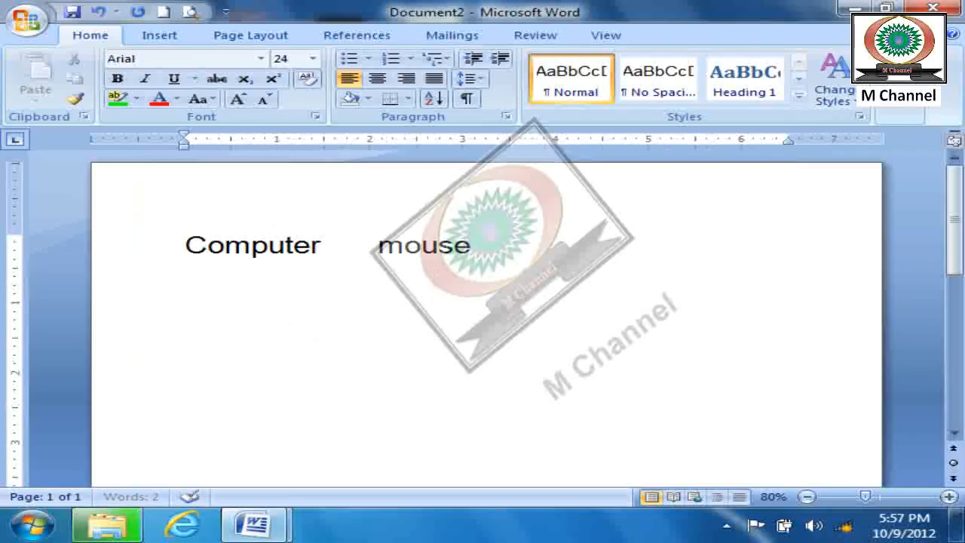
{"action": "key", "text": "Tab"}
{"action": "type", "text": "keyboard"}
{"action": "key", "text": "Return"}
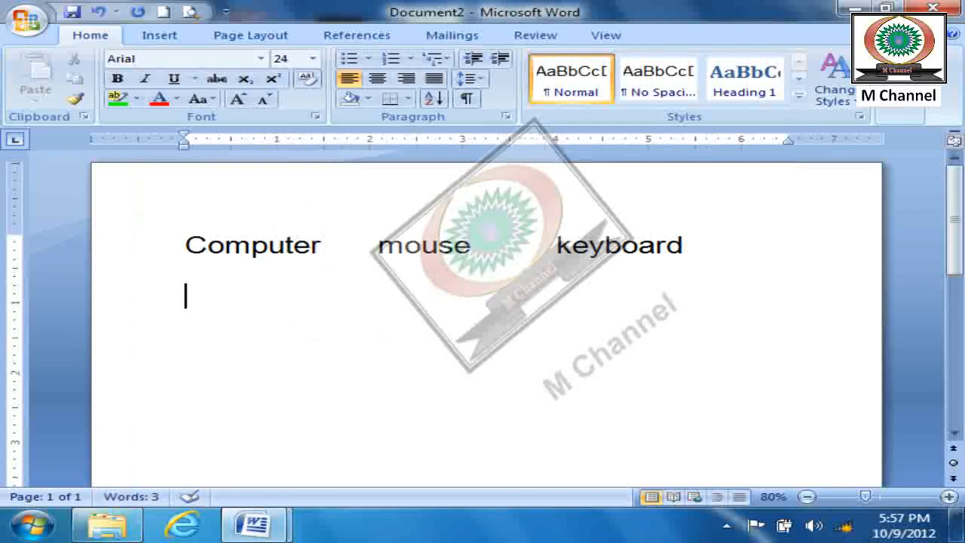
- Enter a second line with the spaced-out words Keyboard, computer and mouse, and start a new line
{"action": "type", "text": "keyb"}
{"action": "left_click", "coordinate": [324, 245]}
{"action": "type", "text": "ared"}
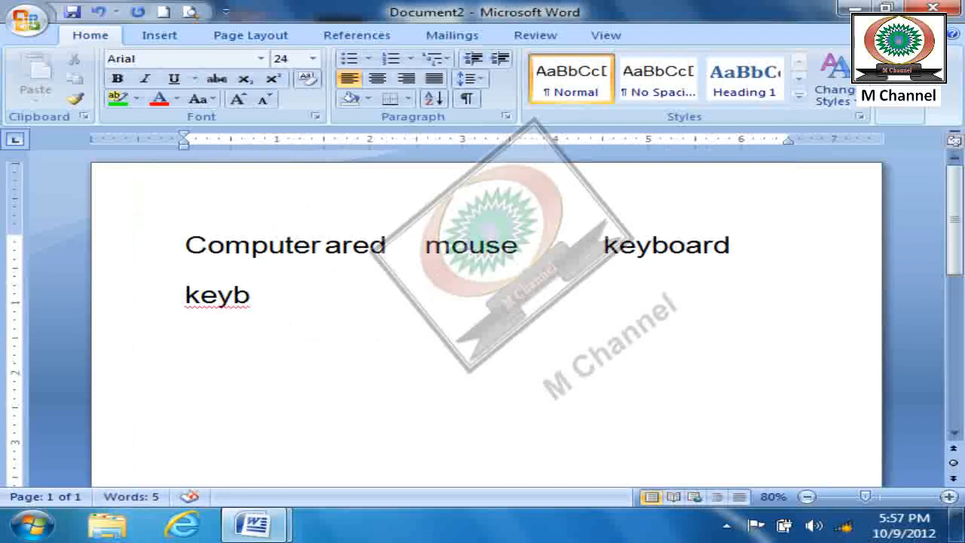
{"action": "key", "text": "BackSpace"}
{"action": "key", "text": "BackSpace"}
{"action": "key", "text": "BackSpace"}
{"action": "key", "text": "BackSpace"}
{"action": "left_click", "coordinate": [277, 321]}
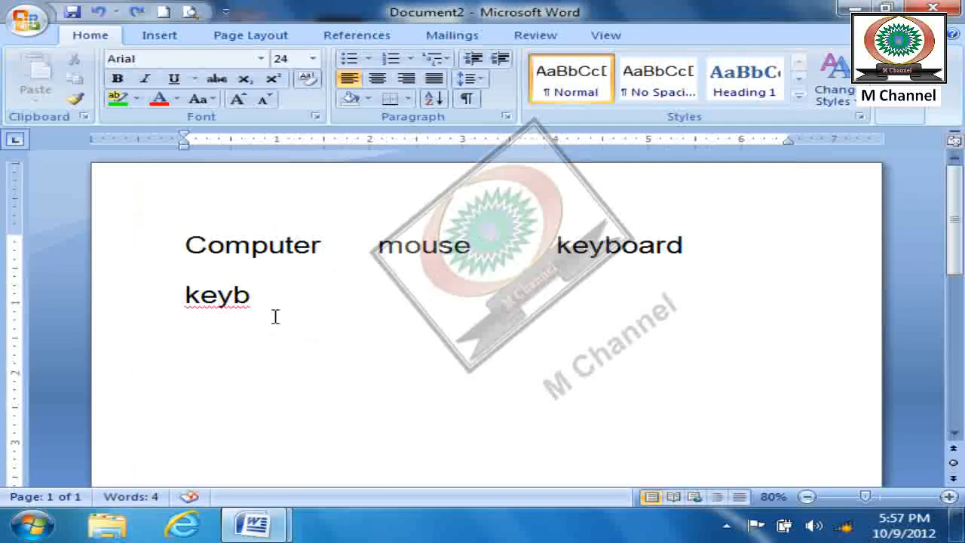
{"action": "type", "text": "oard"}
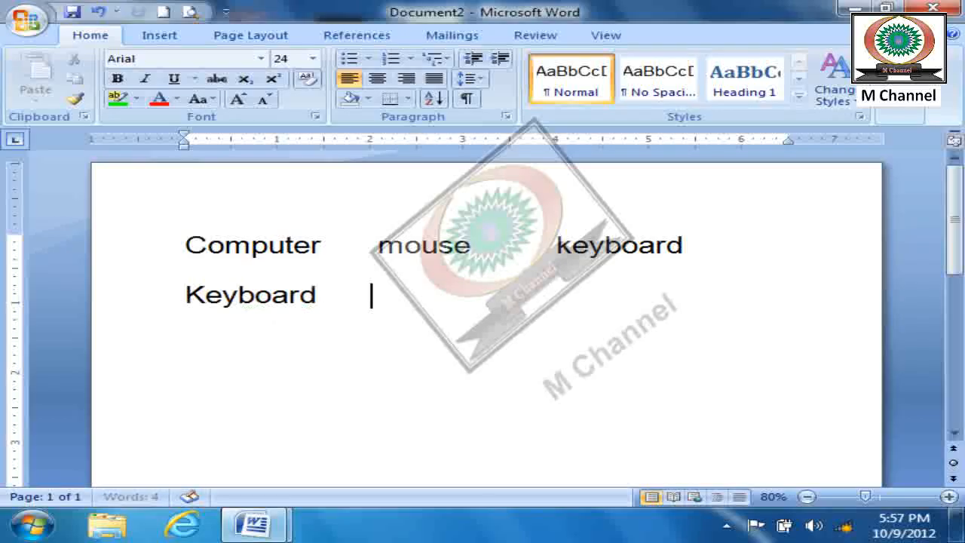
{"action": "type", "text": "       computer"}
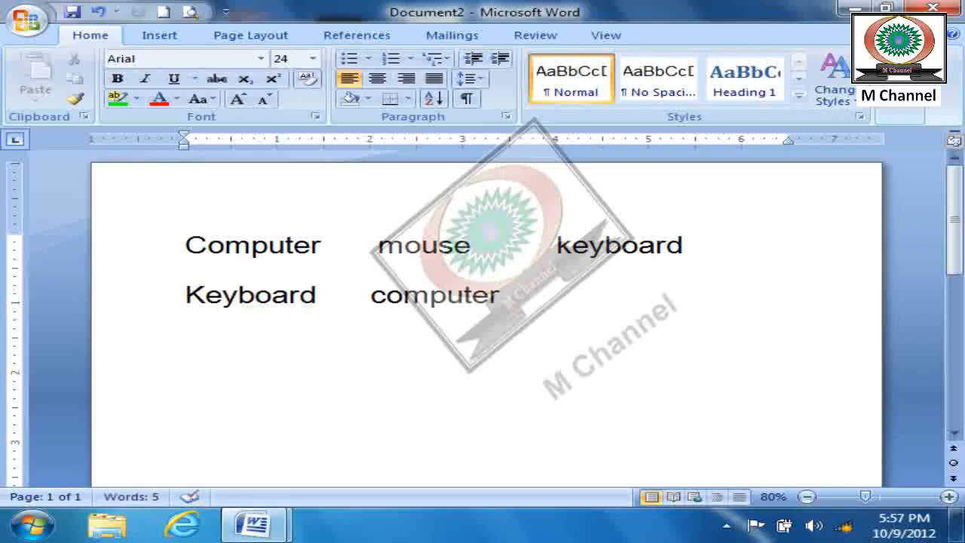
{"action": "type", "text": "       mouse"}
{"action": "key", "text": "Return"}
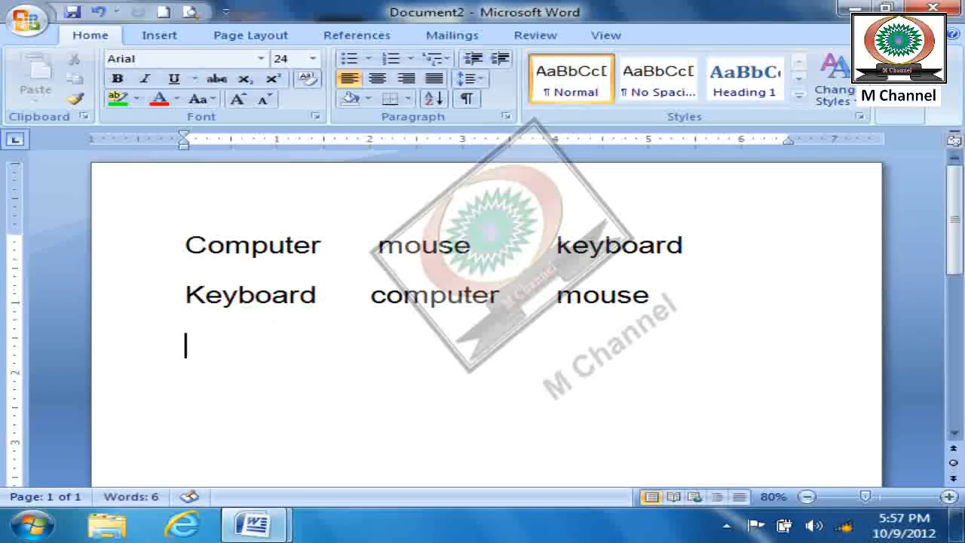
- Duplicate the two word lines directly below the originals to make four lines
{"action": "left_click_drag", "start_coordinate": [681, 328], "coordinate": [252, 233]}
{"action": "key", "text": "ctrl+c"}
{"action": "left_click", "coordinate": [219, 353]}
{"action": "key", "text": "ctrl+v"}
{"action": "left_click", "coordinate": [454, 427]}
{"action": "left_click", "coordinate": [741, 421]}
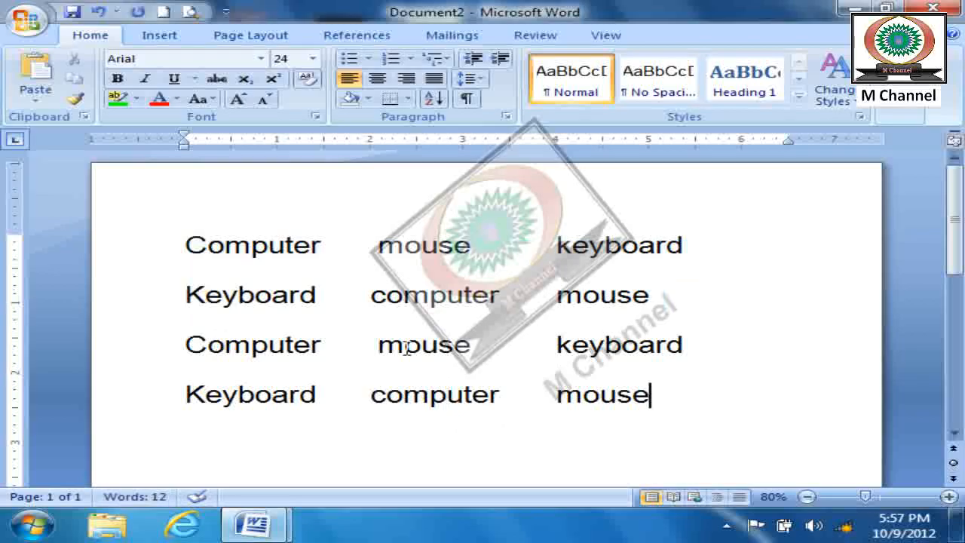
- Search the document for "computer" and step through each occurrence with Find
{"action": "left_click", "coordinate": [909, 113]}
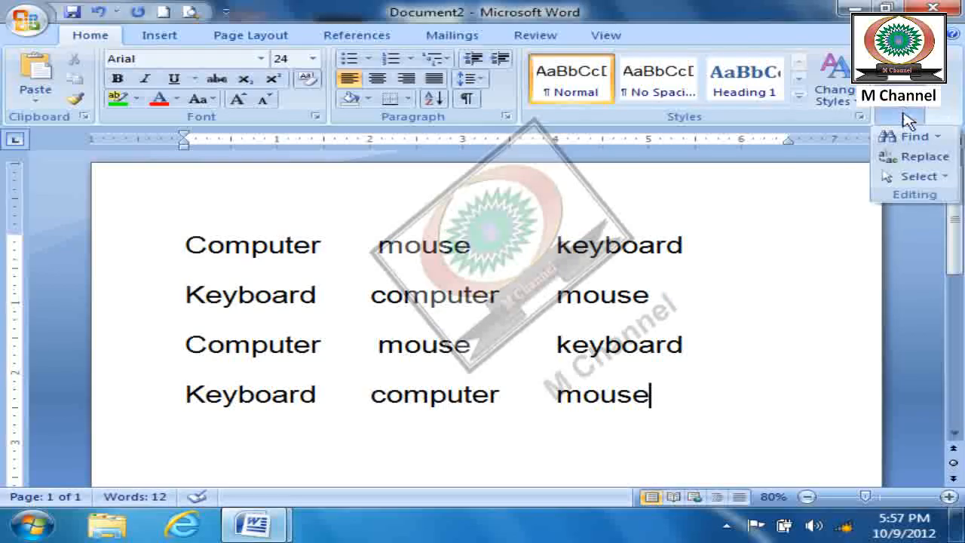
{"action": "left_click", "coordinate": [912, 137]}
{"action": "left_click_drag", "start_coordinate": [492, 113], "coordinate": [481, 29]}
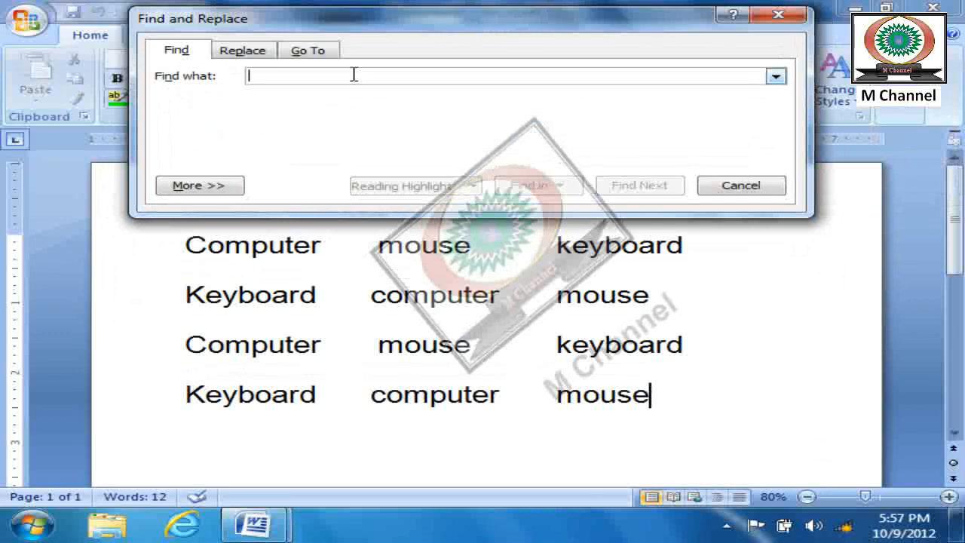
{"action": "type", "text": "computer"}
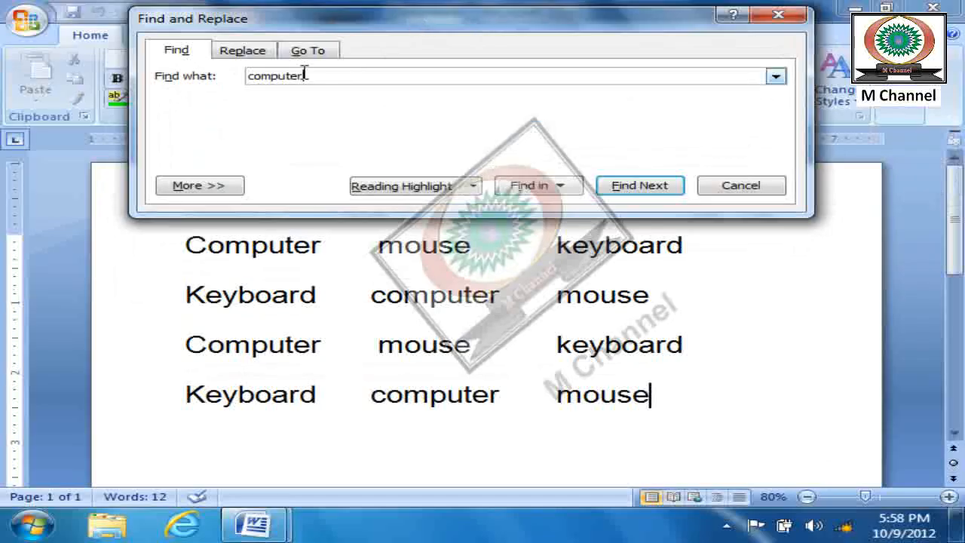
{"action": "left_click", "coordinate": [646, 192]}
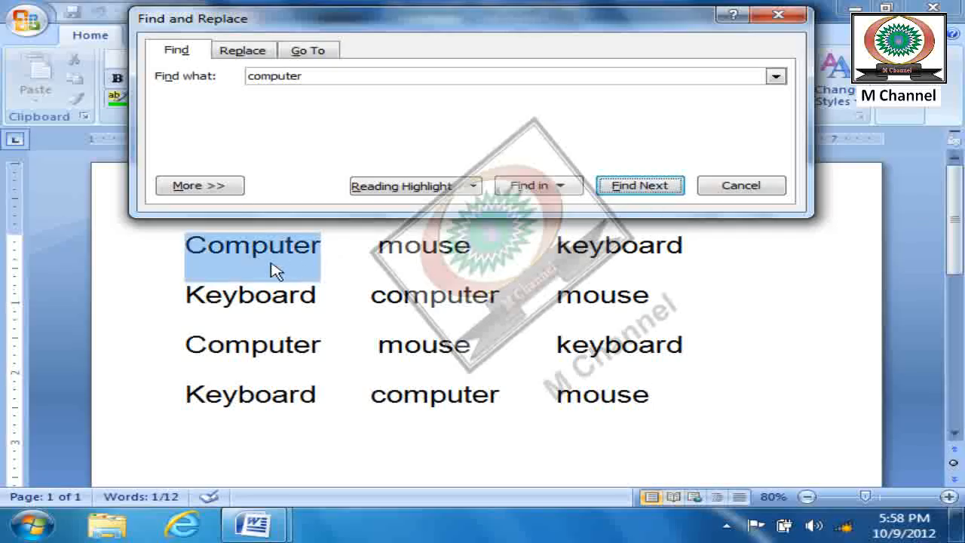
{"action": "left_click", "coordinate": [626, 186]}
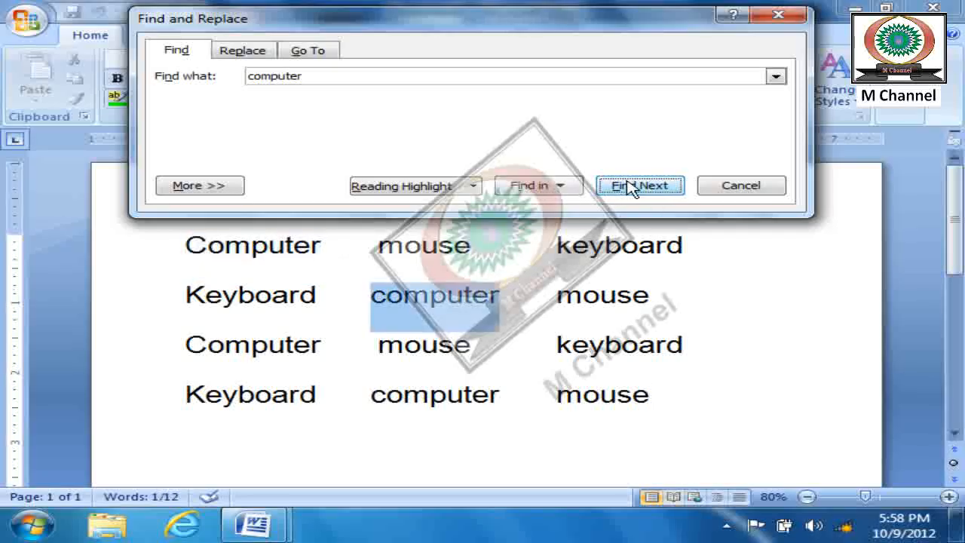
{"action": "left_click", "coordinate": [625, 189]}
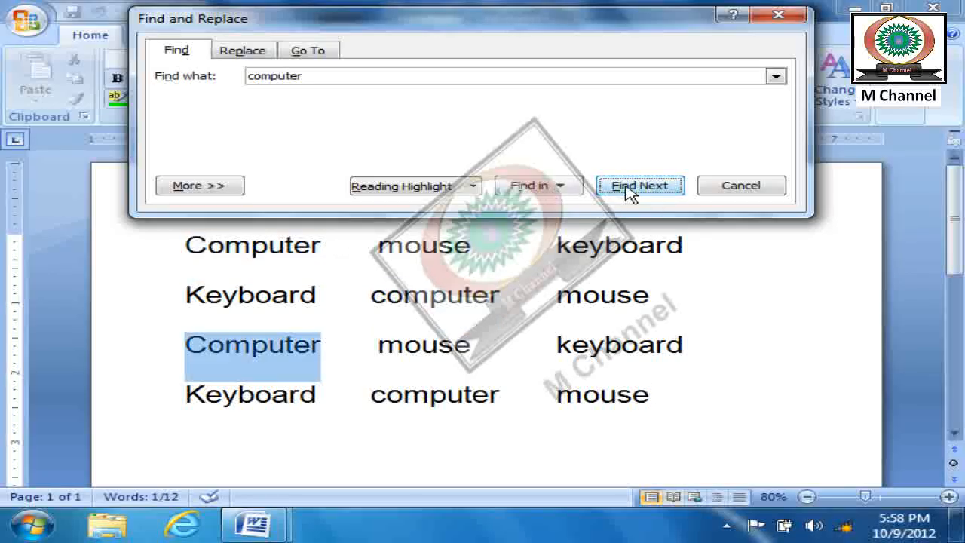
{"action": "left_click", "coordinate": [641, 195]}
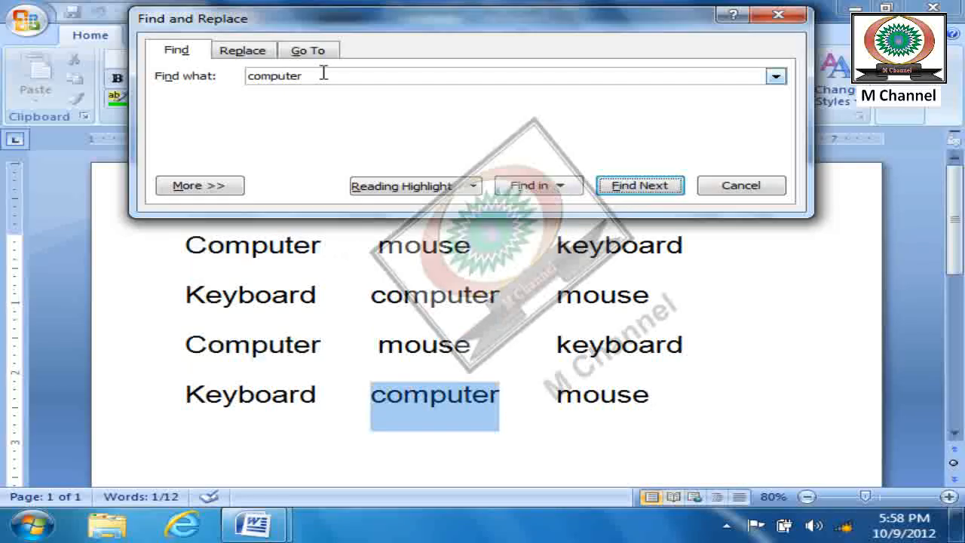
- Search for "mouse" instead, step through its occurrences, and close the search
{"action": "left_click_drag", "start_coordinate": [316, 73], "coordinate": [197, 62]}
{"action": "type", "text": "mouse"}
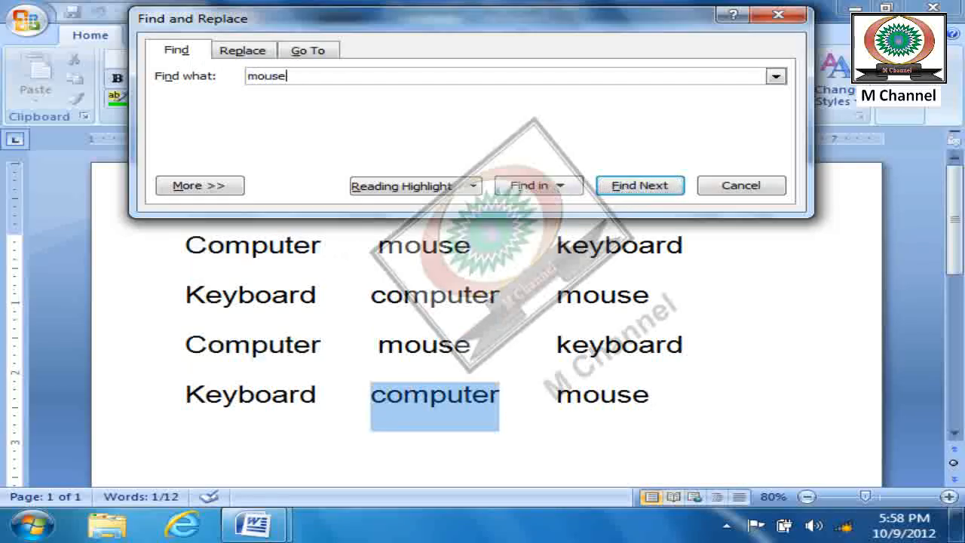
{"action": "left_click", "coordinate": [642, 191]}
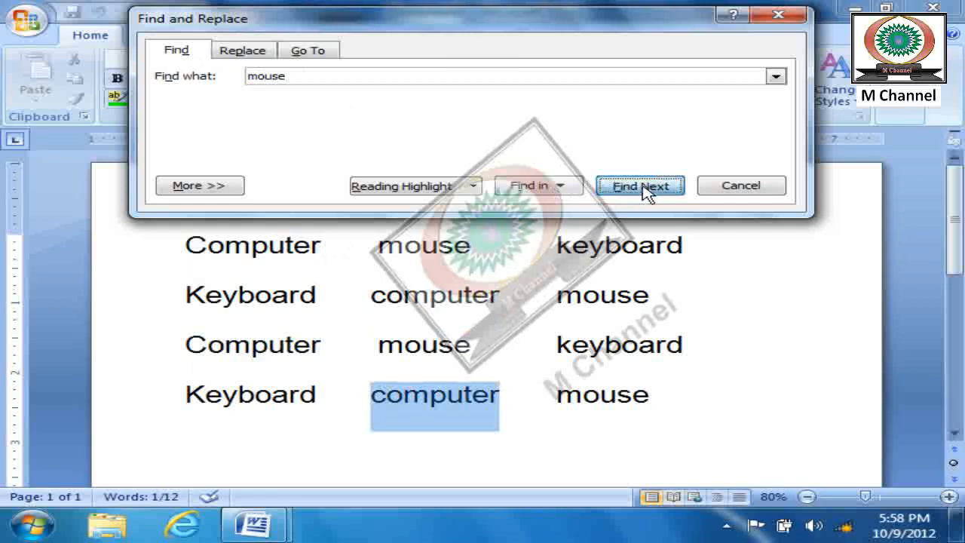
{"action": "left_click", "coordinate": [643, 191]}
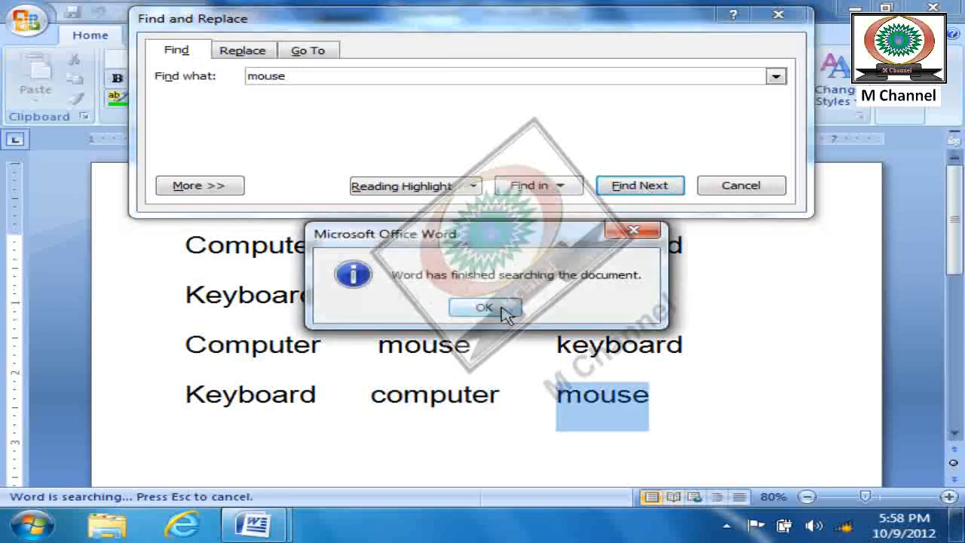
{"action": "left_click", "coordinate": [500, 308]}
{"action": "left_click", "coordinate": [642, 185]}
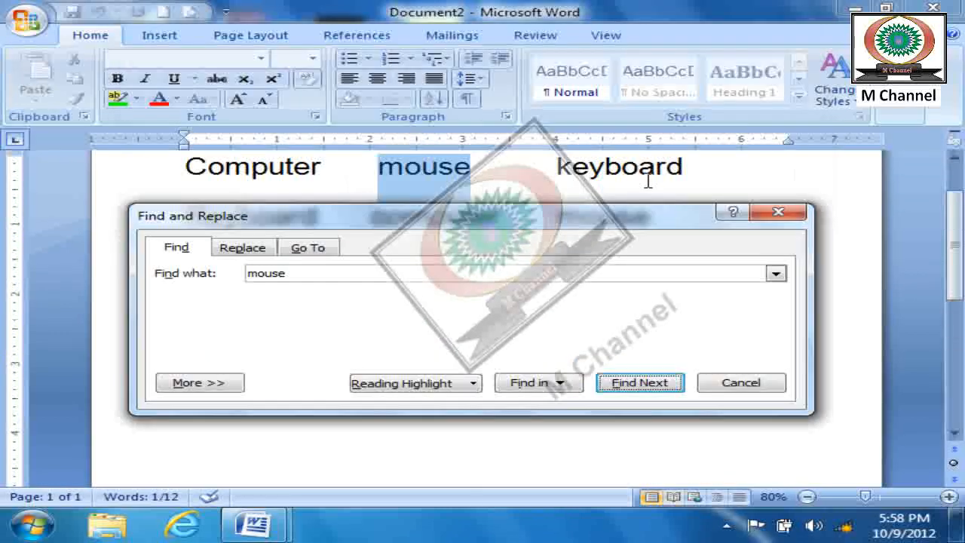
{"action": "left_click", "coordinate": [622, 391]}
{"action": "left_click", "coordinate": [629, 436]}
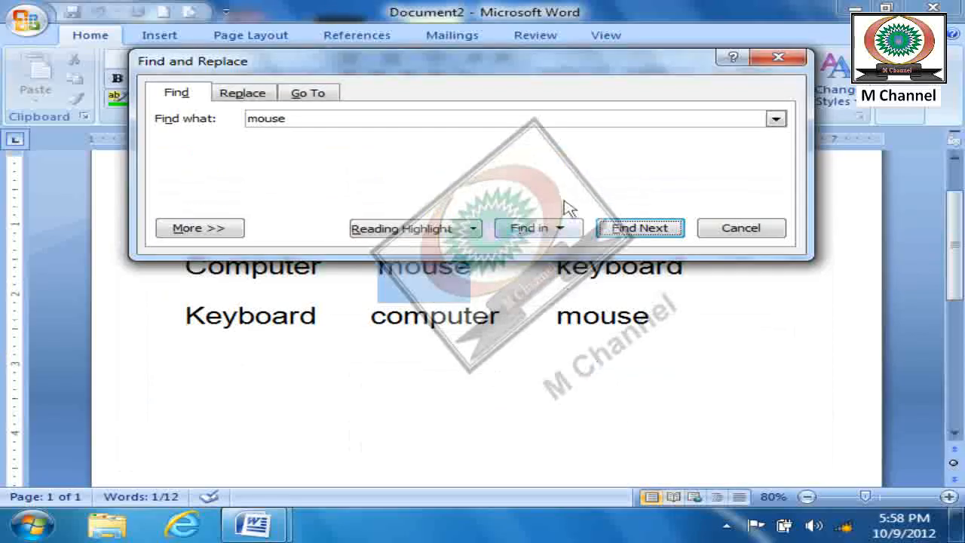
{"action": "left_click", "coordinate": [637, 228]}
{"action": "left_click", "coordinate": [722, 232]}
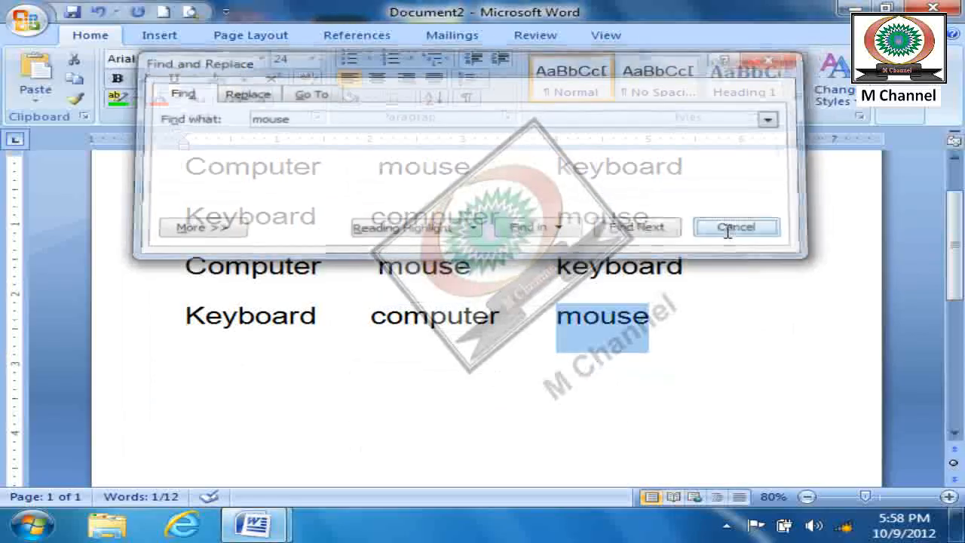
- Place the text cursor at the start of the first line, before "Computer"
{"action": "scroll", "coordinate": [747, 302], "scroll_direction": "up", "scroll_amount": 2}
{"action": "left_click", "coordinate": [512, 244]}
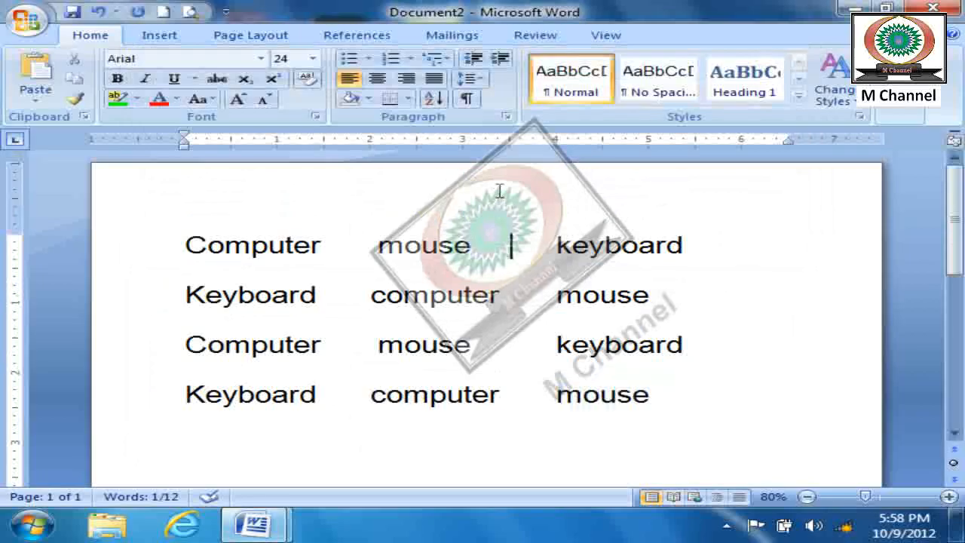
{"action": "left_click", "coordinate": [175, 246]}
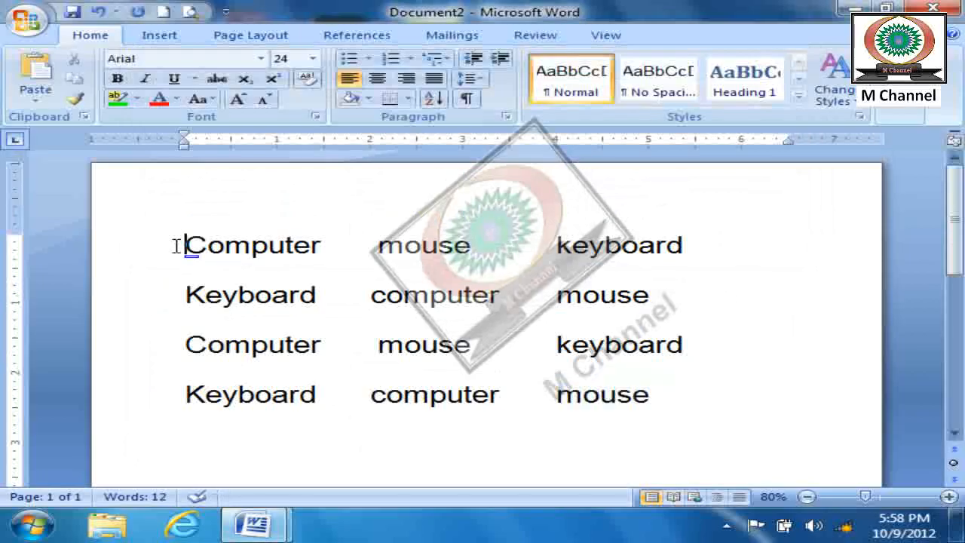
{"action": "key", "text": "ctrl+f"}
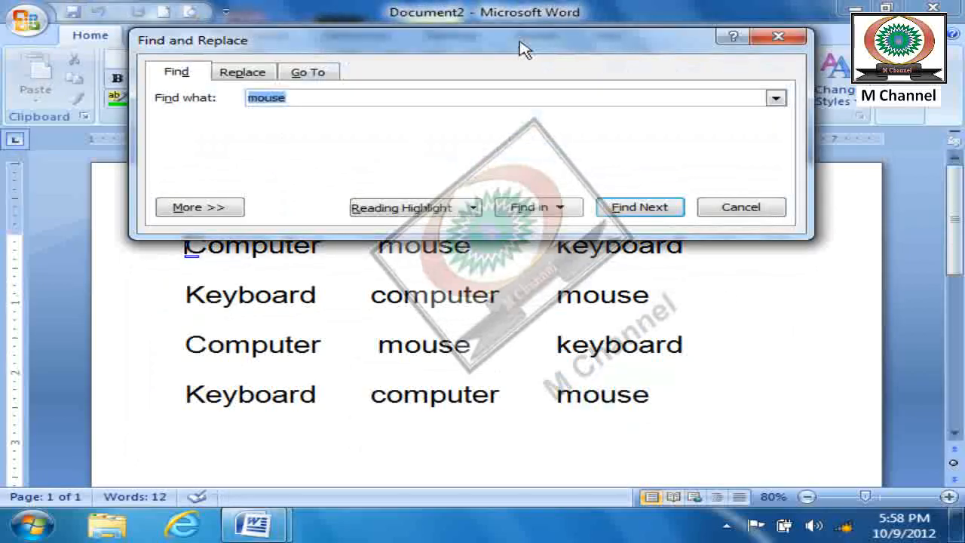
{"action": "left_click_drag", "start_coordinate": [520, 48], "coordinate": [520, 2]}
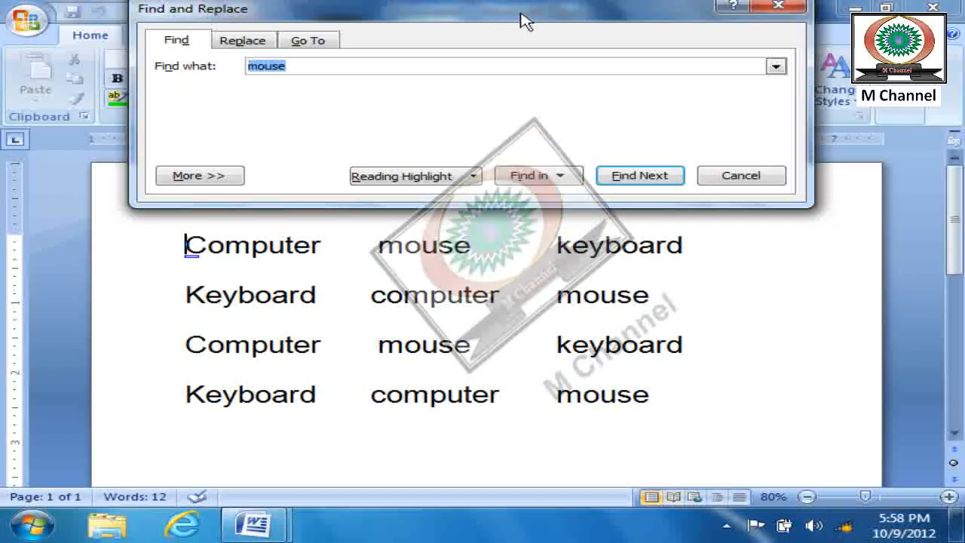
{"action": "left_click", "coordinate": [748, 178]}
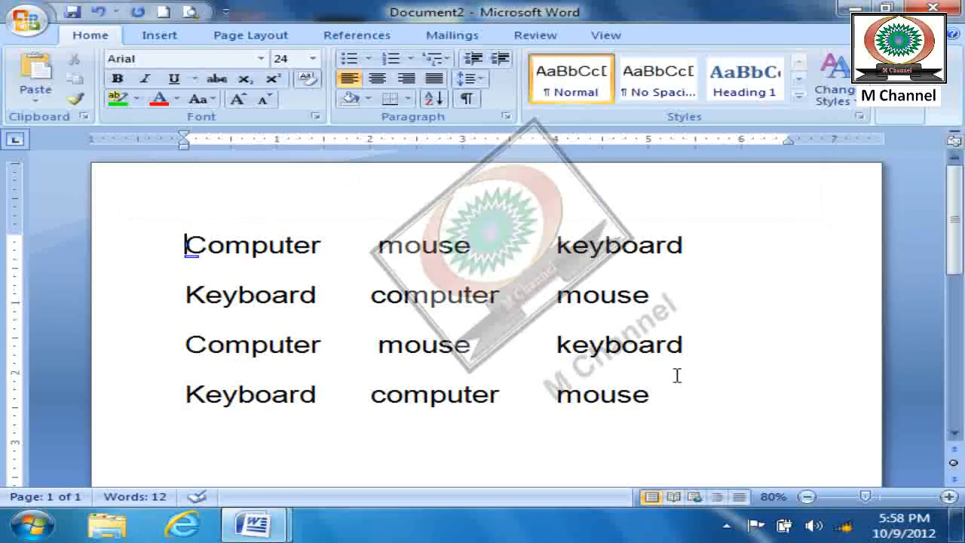
- Search the whole document for "computer" with Find and step through its first two occurrences
{"action": "key", "text": "ctrl+a"}
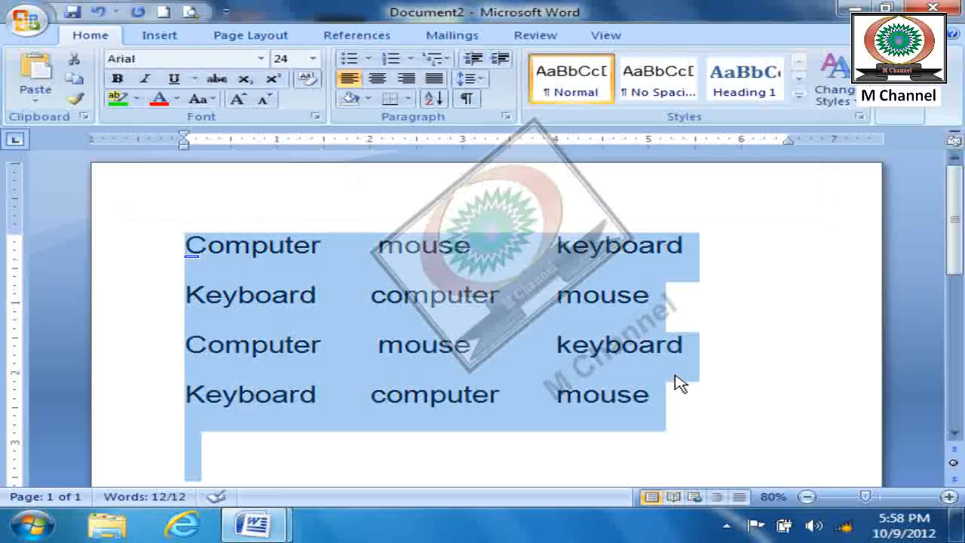
{"action": "key", "text": "Right"}
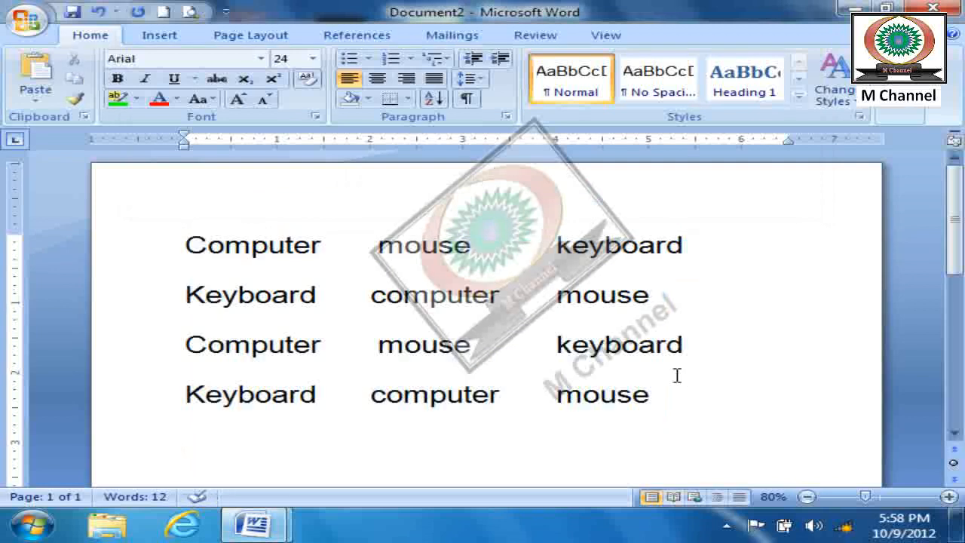
{"action": "left_click", "coordinate": [896, 108]}
{"action": "left_click", "coordinate": [908, 135]}
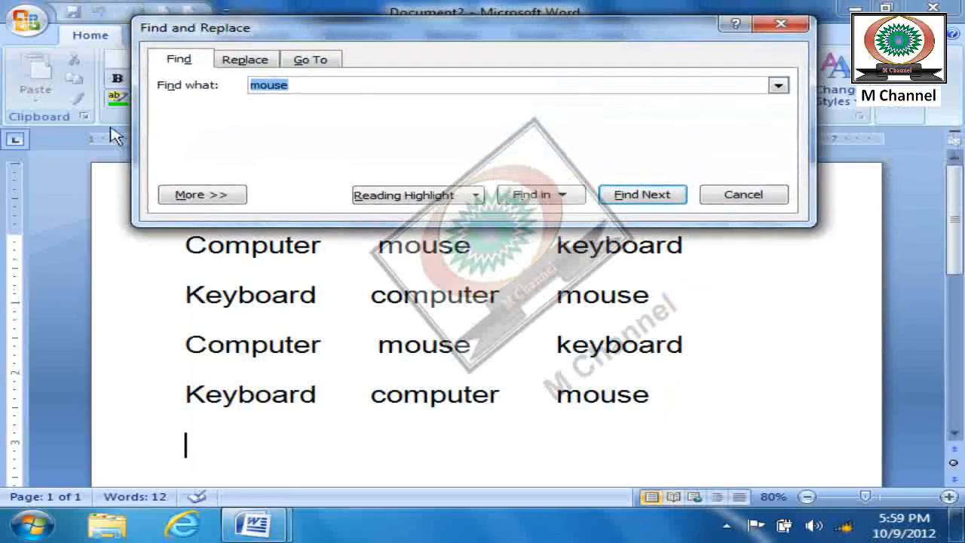
{"action": "left_click", "coordinate": [291, 85]}
{"action": "left_click_drag", "start_coordinate": [291, 85], "coordinate": [217, 88]}
{"action": "type", "text": "computer"}
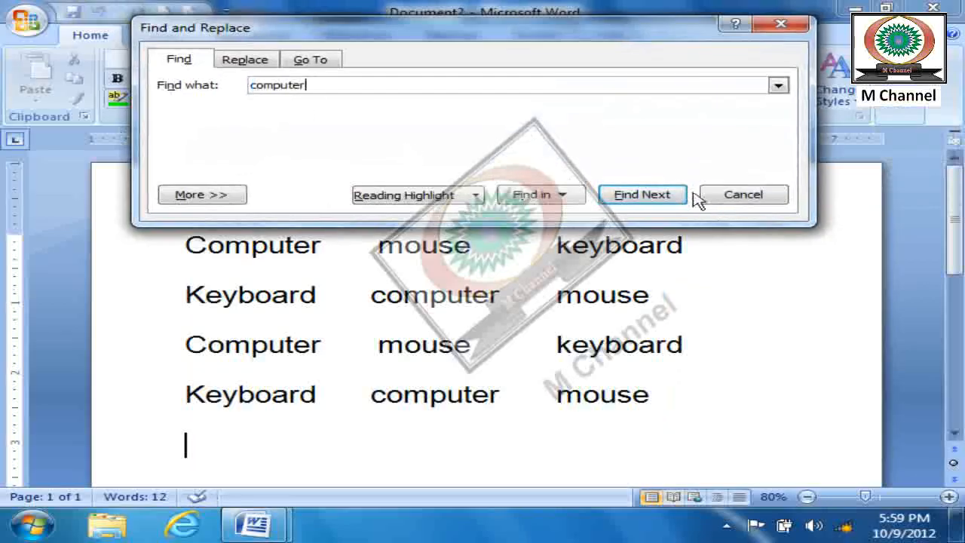
{"action": "left_click", "coordinate": [666, 198]}
{"action": "left_click", "coordinate": [666, 197]}
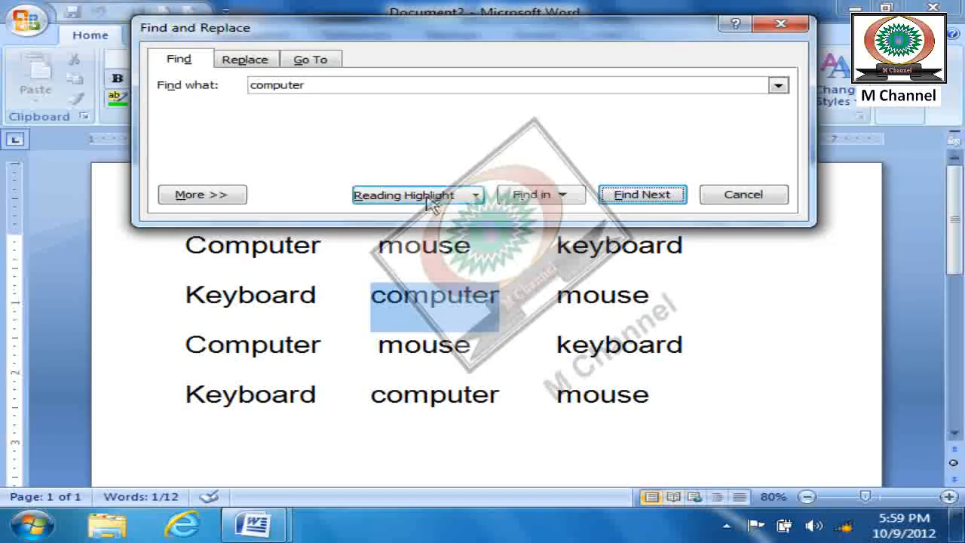
- Select all occurrences of "computer" in the main document at once with Find, and close the search
{"action": "left_click", "coordinate": [558, 203]}
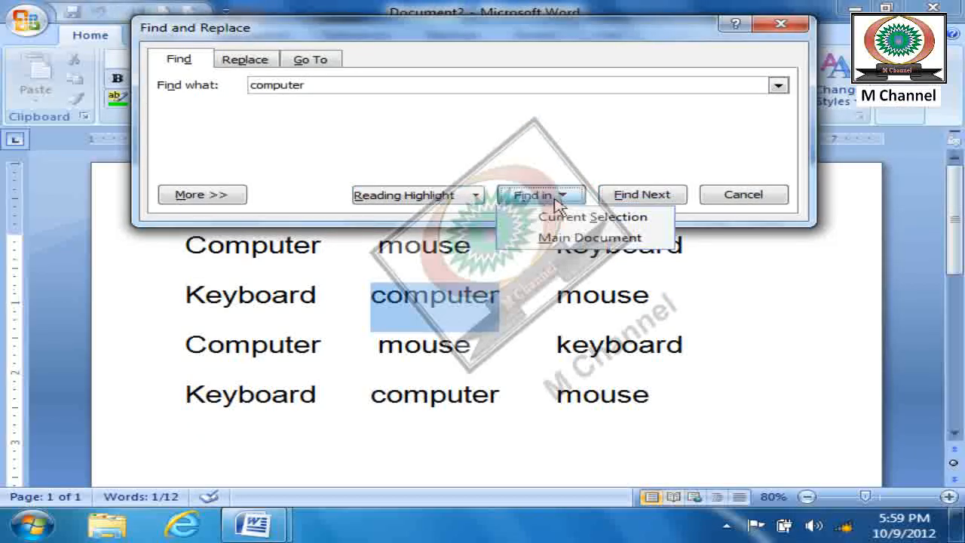
{"action": "left_click", "coordinate": [571, 236]}
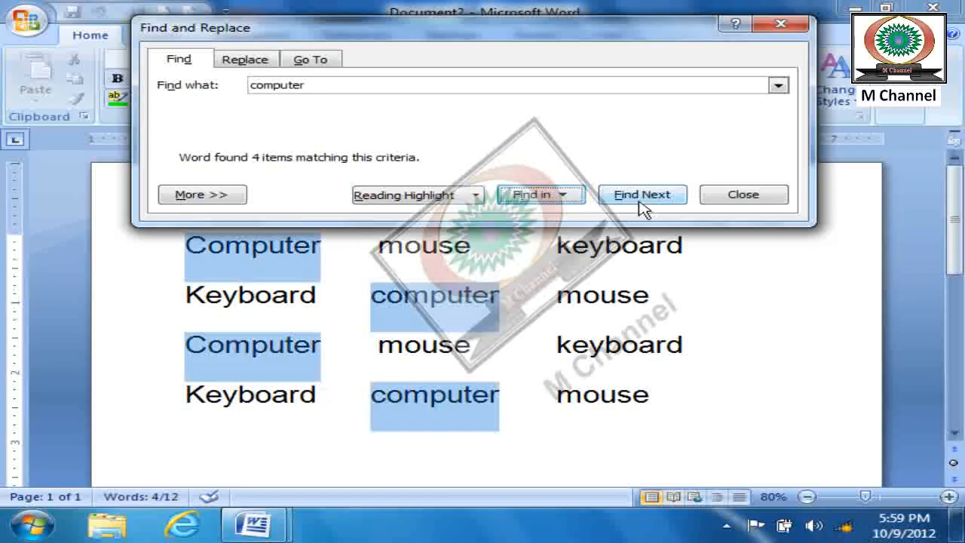
{"action": "key", "text": "Escape"}
{"action": "left_click", "coordinate": [734, 313]}
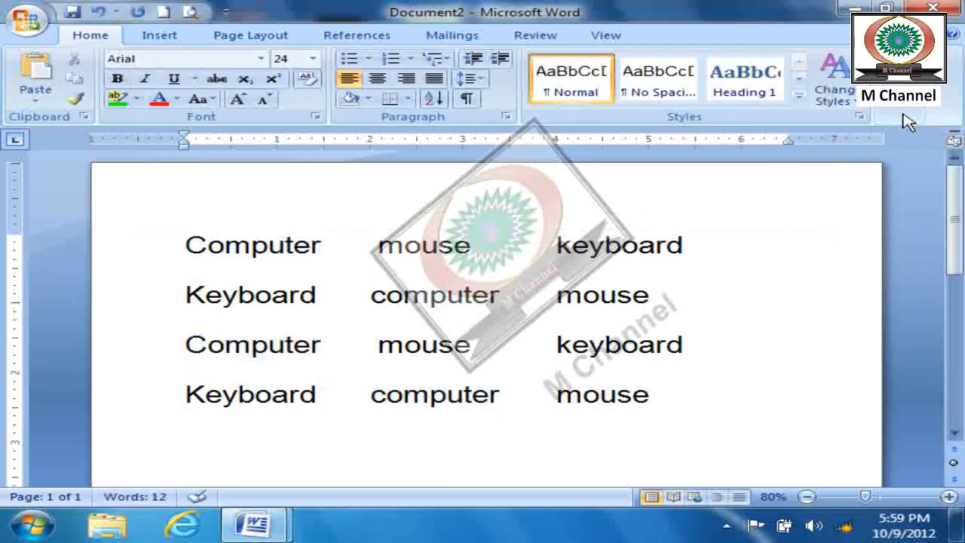
- Search for "computer" again and mark all its occurrences with the reading highlight
{"action": "key", "text": "ctrl+f"}
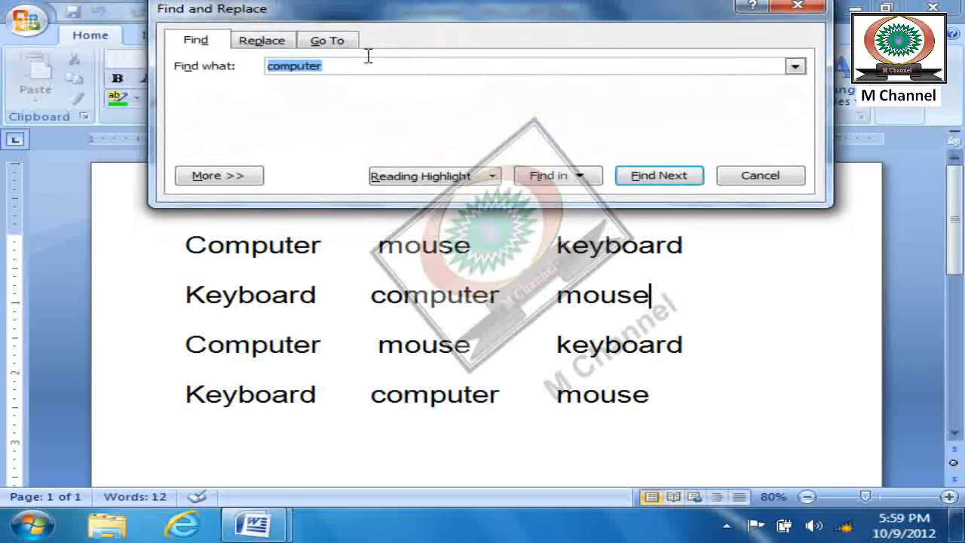
{"action": "left_click", "coordinate": [638, 187]}
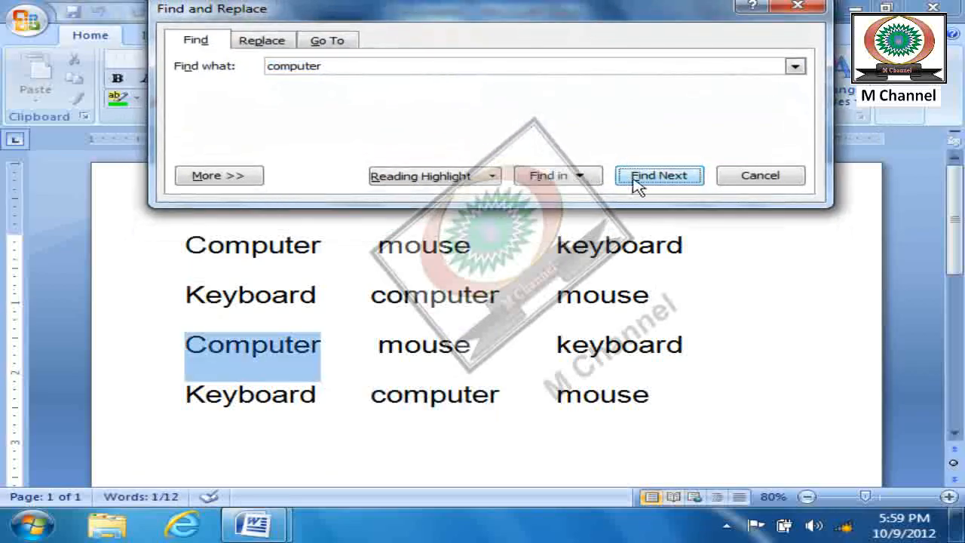
{"action": "left_click", "coordinate": [439, 186]}
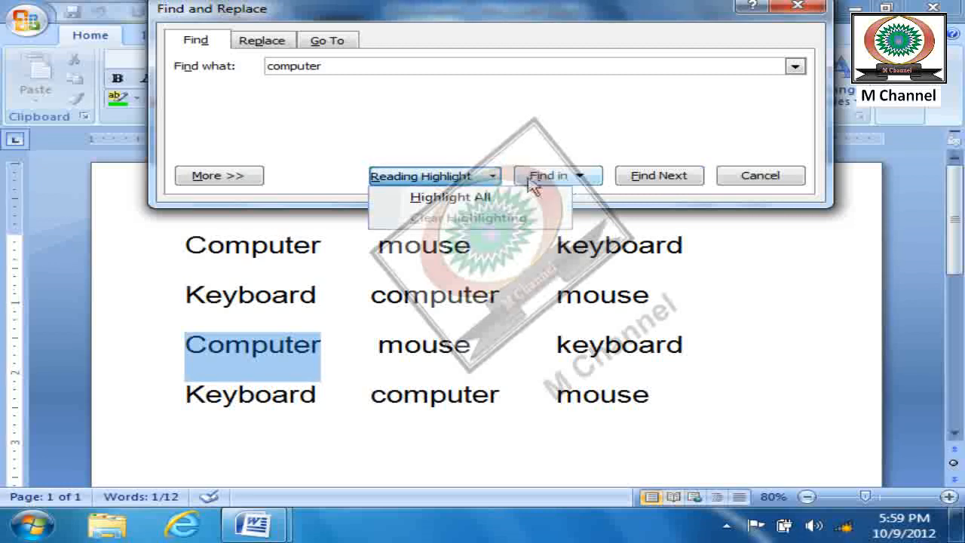
{"action": "left_click", "coordinate": [451, 198]}
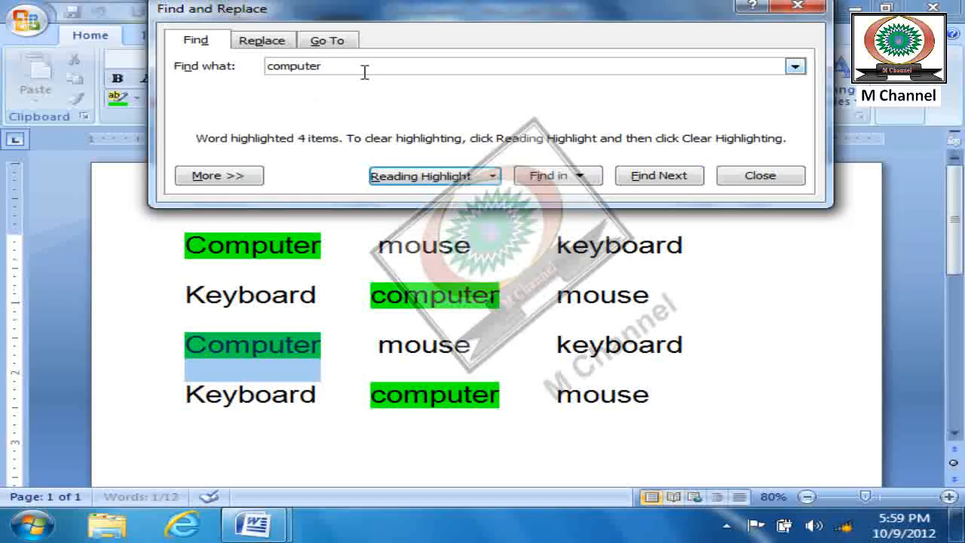
- Clear the reading highlight from the "computer" occurrences and close the search
{"action": "left_click", "coordinate": [491, 176]}
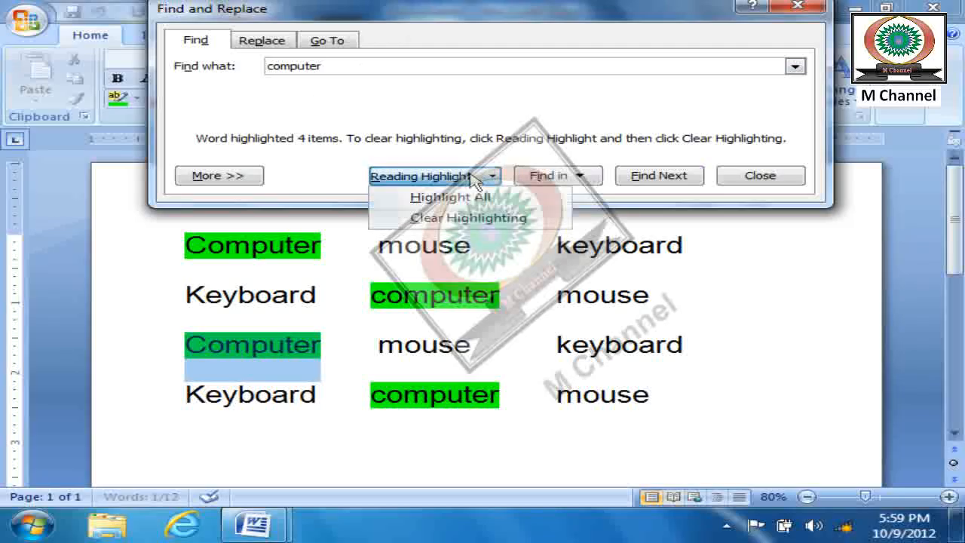
{"action": "left_click", "coordinate": [468, 218]}
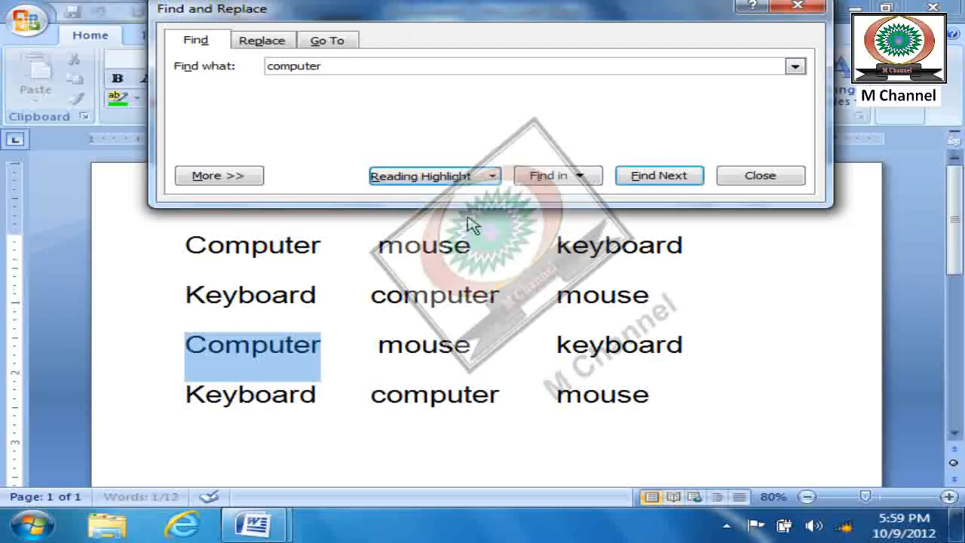
{"action": "left_click", "coordinate": [760, 177]}
{"action": "left_click", "coordinate": [771, 300]}
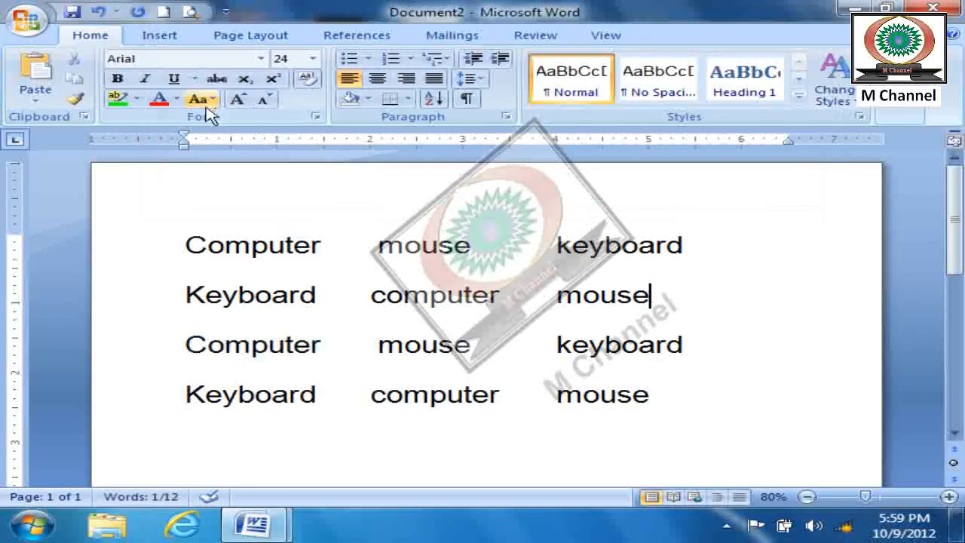
- Change the text highlight color to yellow and apply the reading highlight to all occurrences of "computer"
{"action": "left_click", "coordinate": [136, 99]}
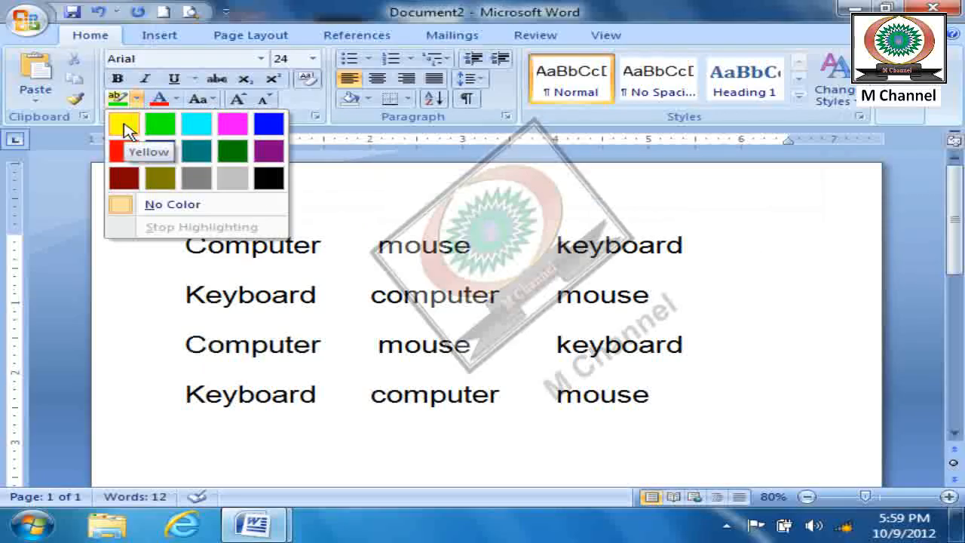
{"action": "left_click", "coordinate": [123, 128]}
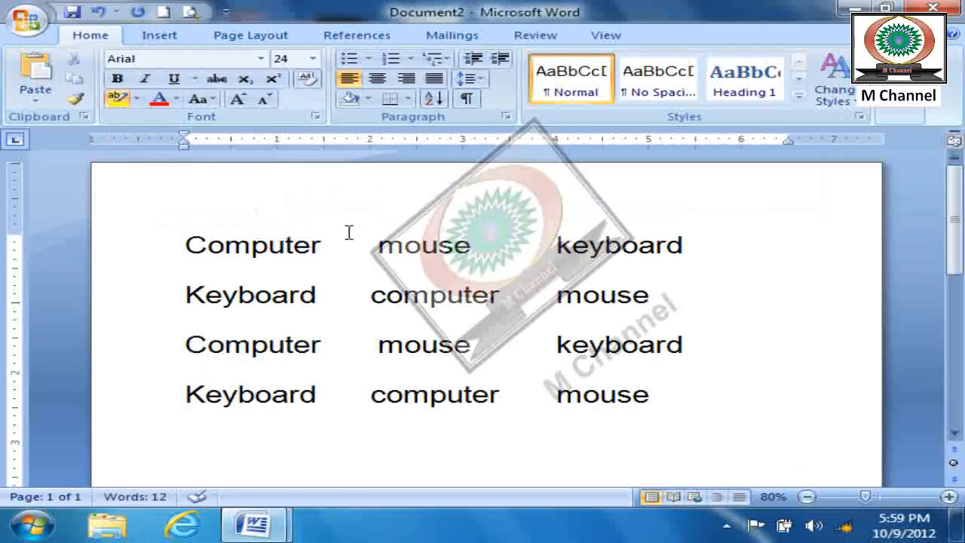
{"action": "left_click", "coordinate": [899, 109]}
{"action": "left_click", "coordinate": [891, 134]}
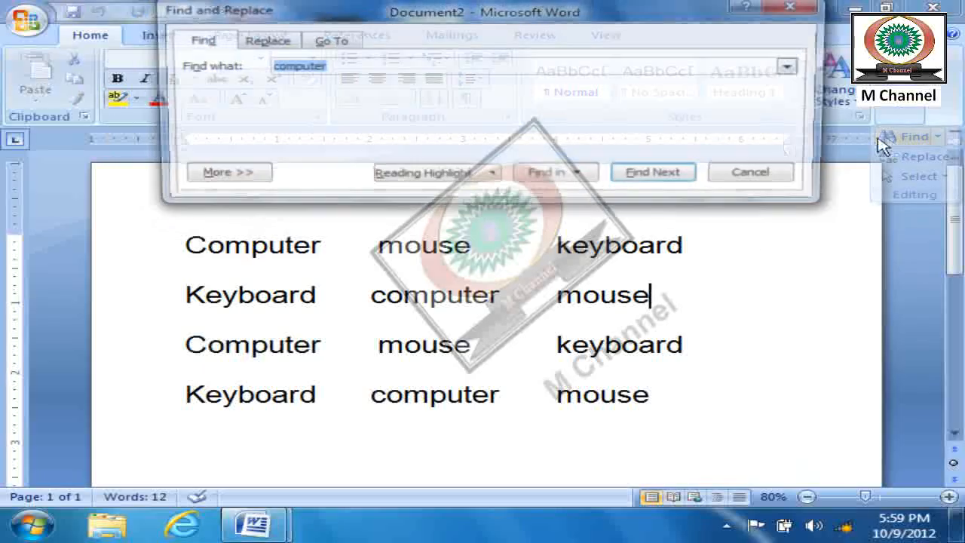
{"action": "left_click", "coordinate": [412, 177]}
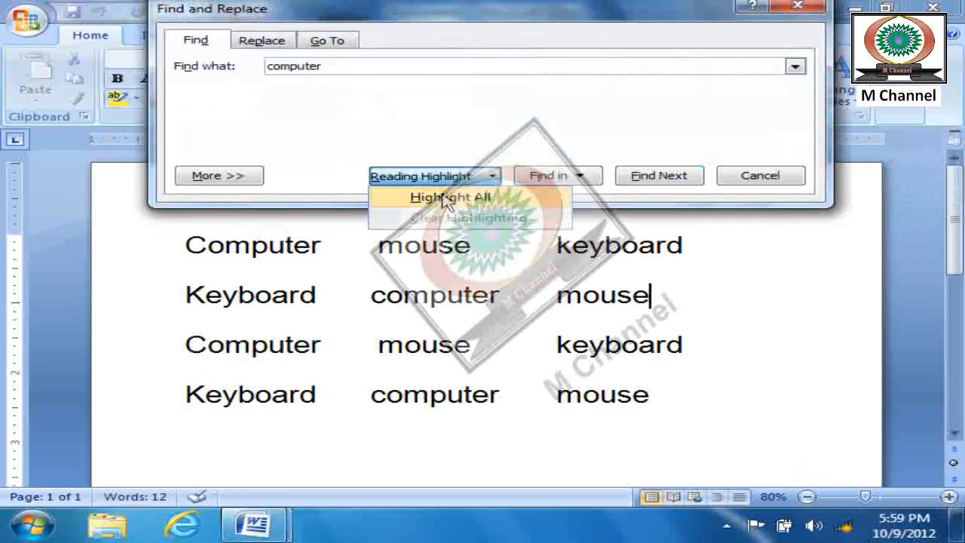
{"action": "left_click", "coordinate": [423, 198]}
{"action": "left_click", "coordinate": [780, 176]}
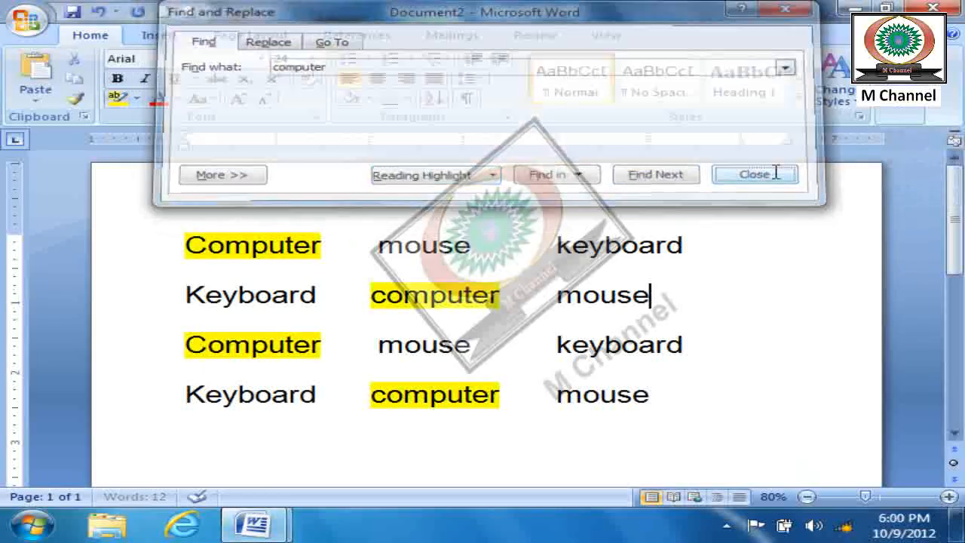
{"action": "left_click", "coordinate": [136, 101]}
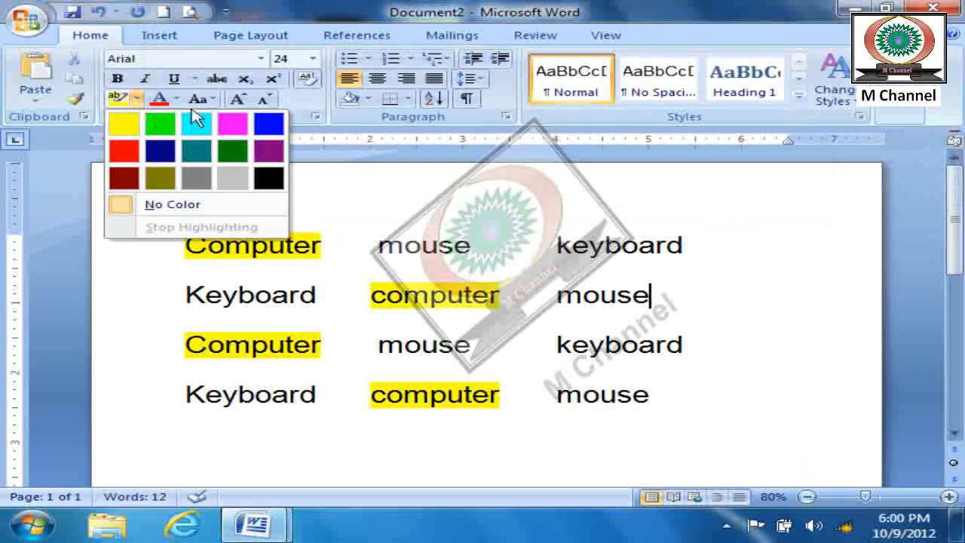
{"action": "key", "text": "Escape"}
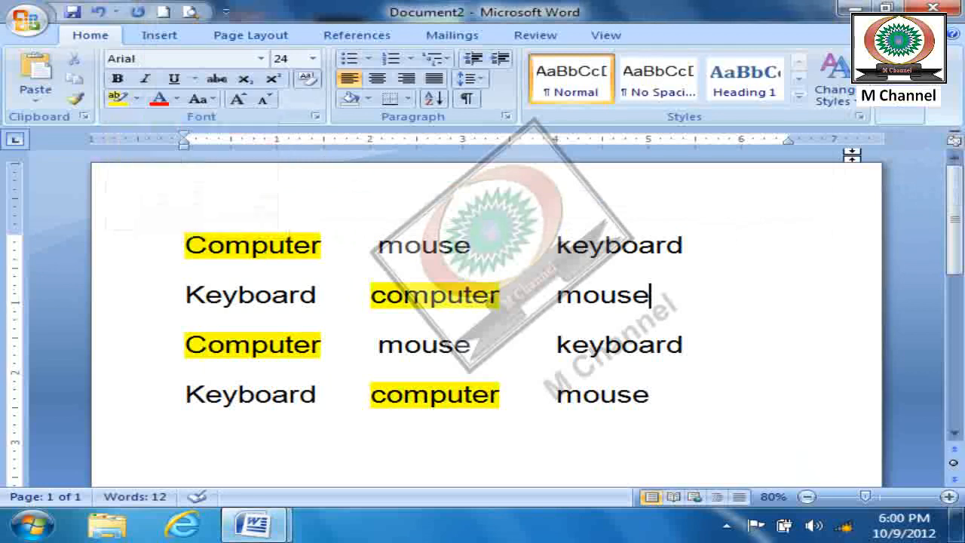
{"action": "left_click", "coordinate": [900, 112]}
{"action": "left_click", "coordinate": [890, 136]}
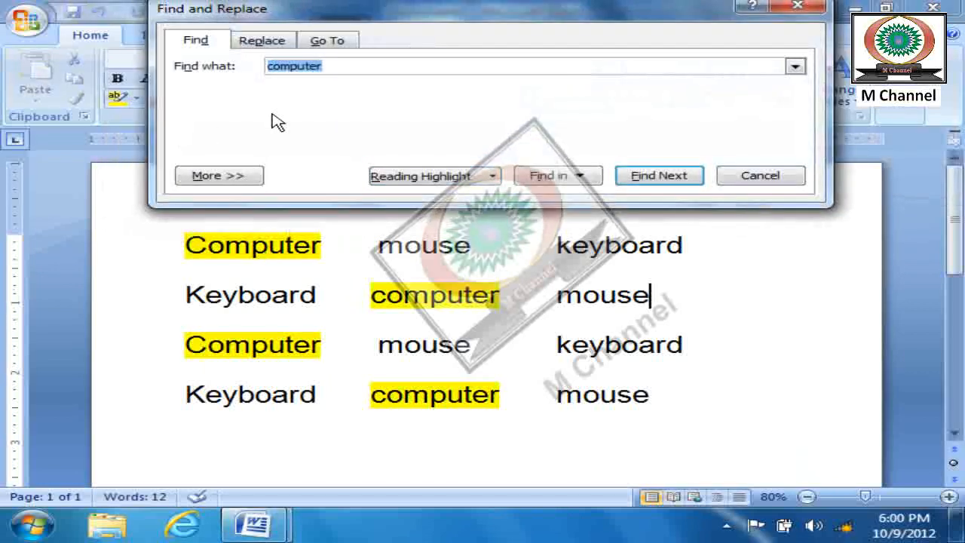
{"action": "left_click", "coordinate": [751, 178]}
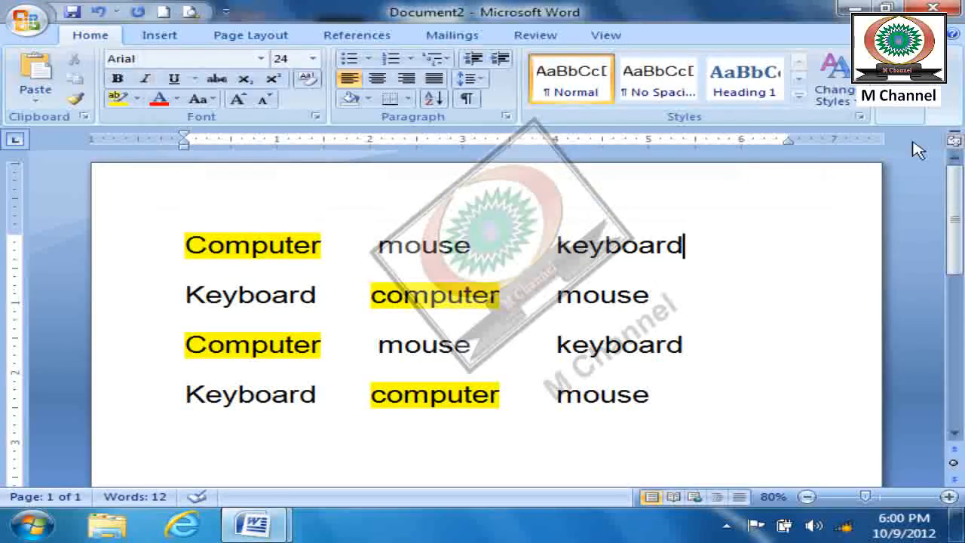
{"action": "left_click", "coordinate": [912, 112]}
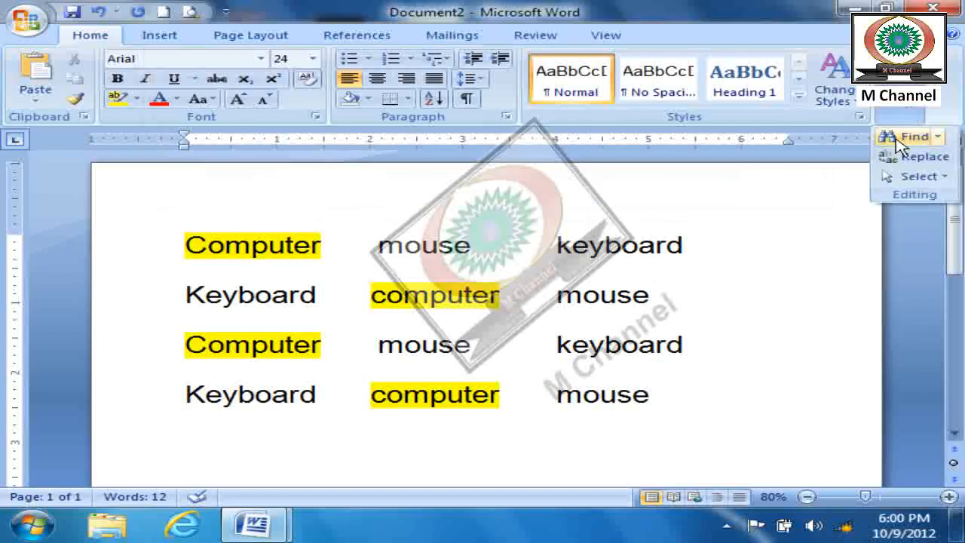
{"action": "left_click", "coordinate": [890, 134]}
{"action": "left_click", "coordinate": [754, 178]}
- Create a new blank document and fill it with sample text using =rand(100)
{"action": "left_click", "coordinate": [167, 15]}
{"action": "type", "text": "=ran"}
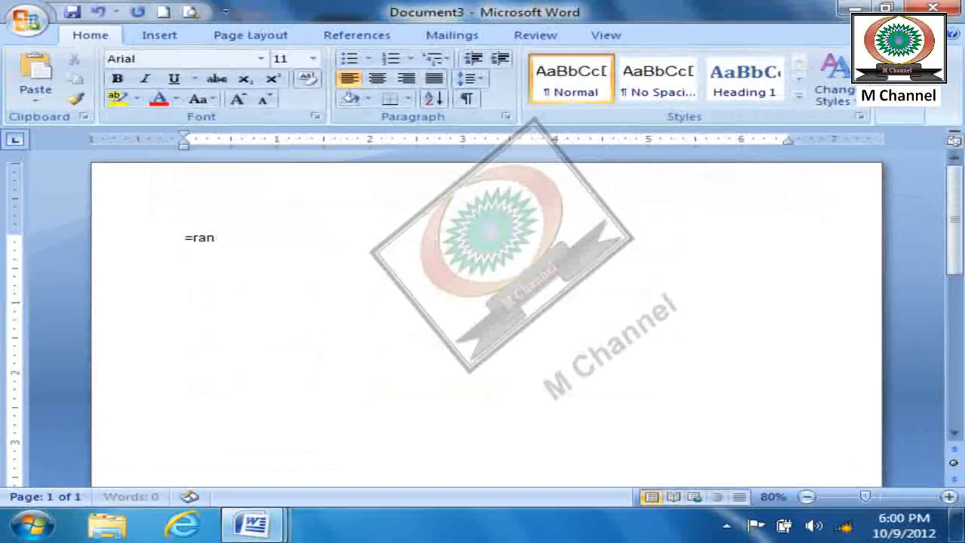
{"action": "type", "text": "d(100)"}
{"action": "key", "text": "Return"}
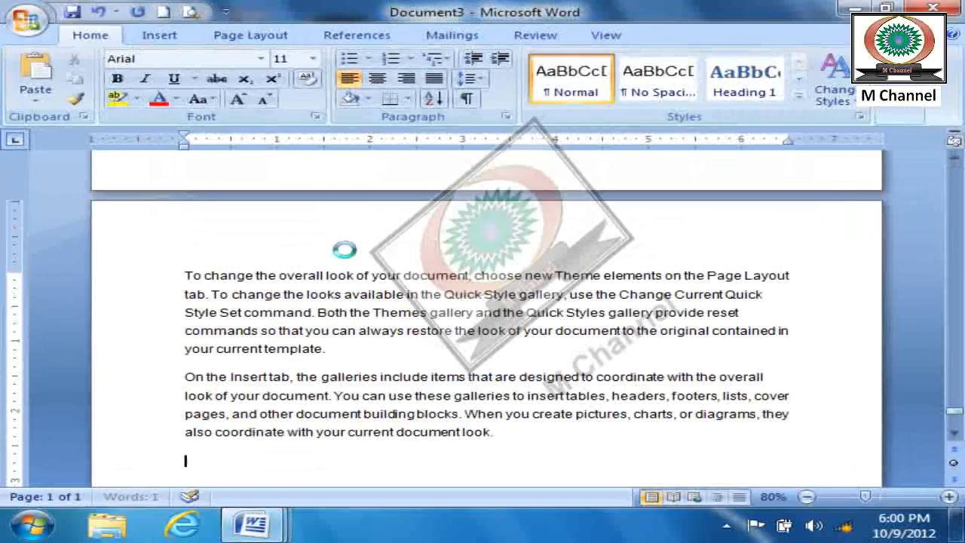
- Justify all the sample text and enlarge its font size to 18
{"action": "key", "text": "ctrl+a"}
{"action": "key", "text": "ctrl+j"}
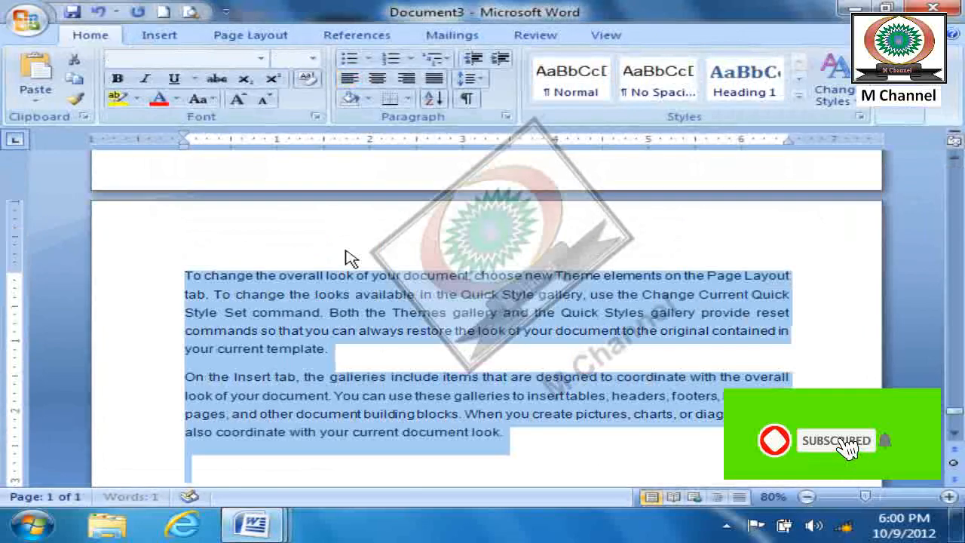
{"action": "key", "text": "ctrl+shift+period"}
{"action": "key", "text": "ctrl+shift+period"}
{"action": "key", "text": "ctrl+shift+period"}
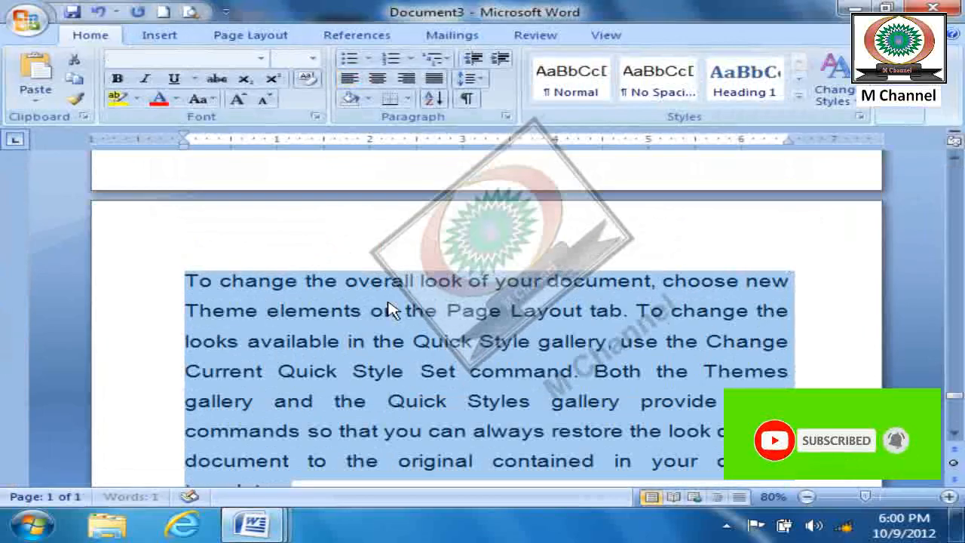
{"action": "left_click", "coordinate": [438, 356]}
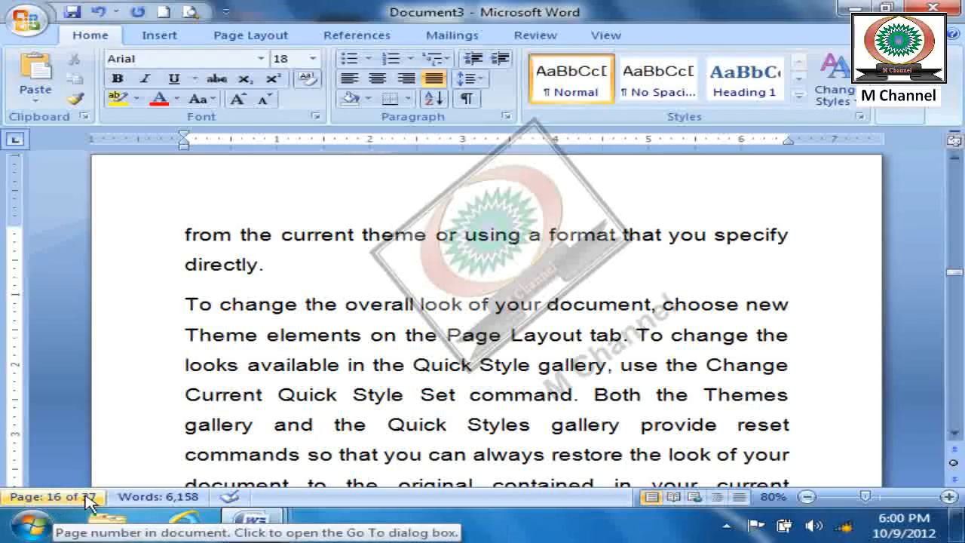
- Insert a person's first name between "gallery" and "on" in the "You can easily change the formatting" paragraph on page 20
{"action": "scroll", "coordinate": [699, 413], "scroll_direction": "up", "scroll_amount": 1}
{"action": "scroll", "coordinate": [699, 413], "scroll_direction": "down", "scroll_amount": 1}
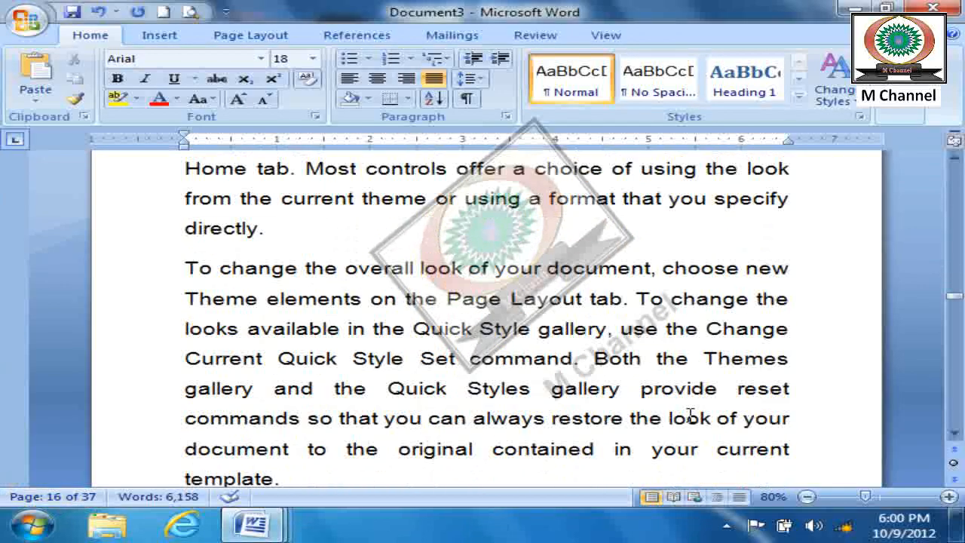
{"action": "scroll", "coordinate": [685, 409], "scroll_direction": "up", "scroll_amount": 3}
{"action": "left_click", "coordinate": [503, 357]}
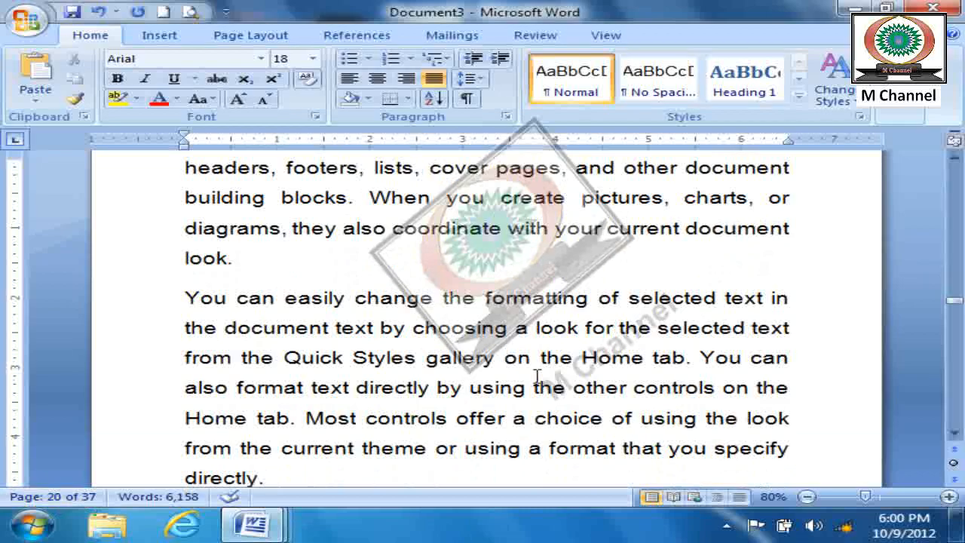
{"action": "type", "text": "ayhaz"}
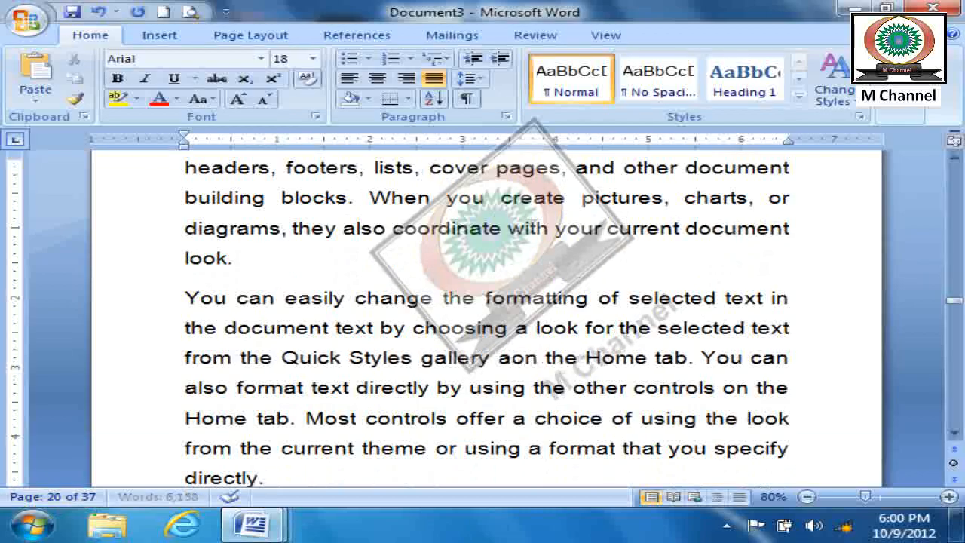
{"action": "key", "text": "BackSpace"}
{"action": "key", "text": "BackSpace"}
{"action": "key", "text": "BackSpace"}
{"action": "type", "text": "az"}
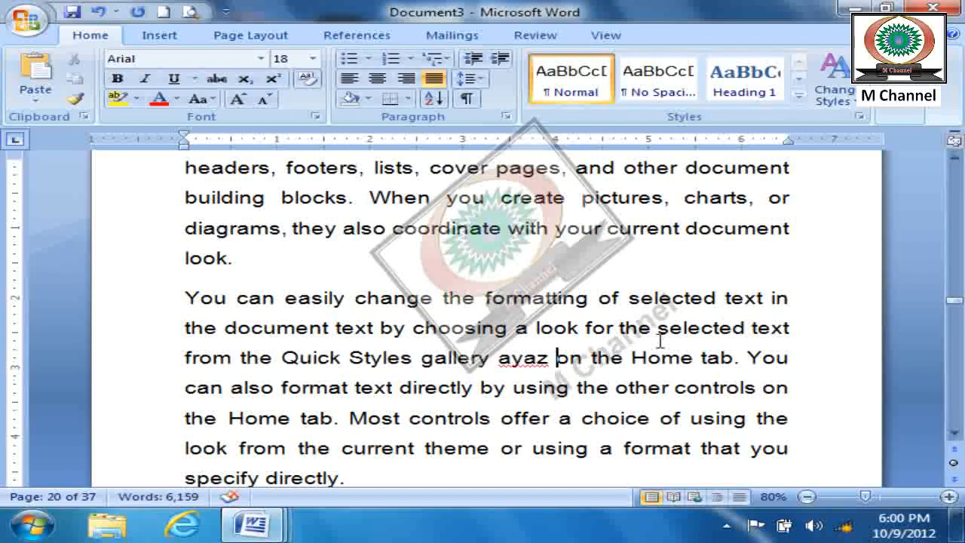
- Save the sample document to the Desktop as "my file" in Word Document format
{"action": "left_click", "coordinate": [72, 12]}
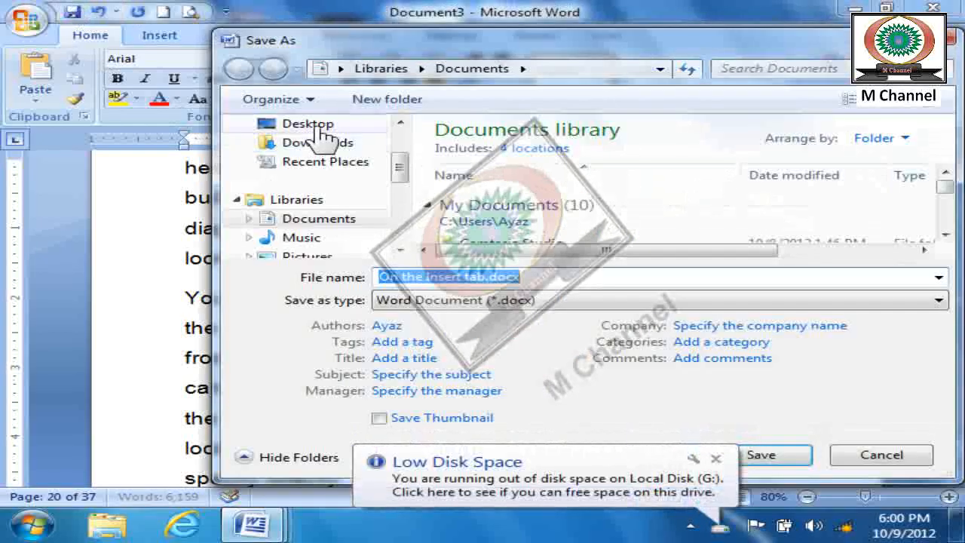
{"action": "left_click", "coordinate": [305, 125]}
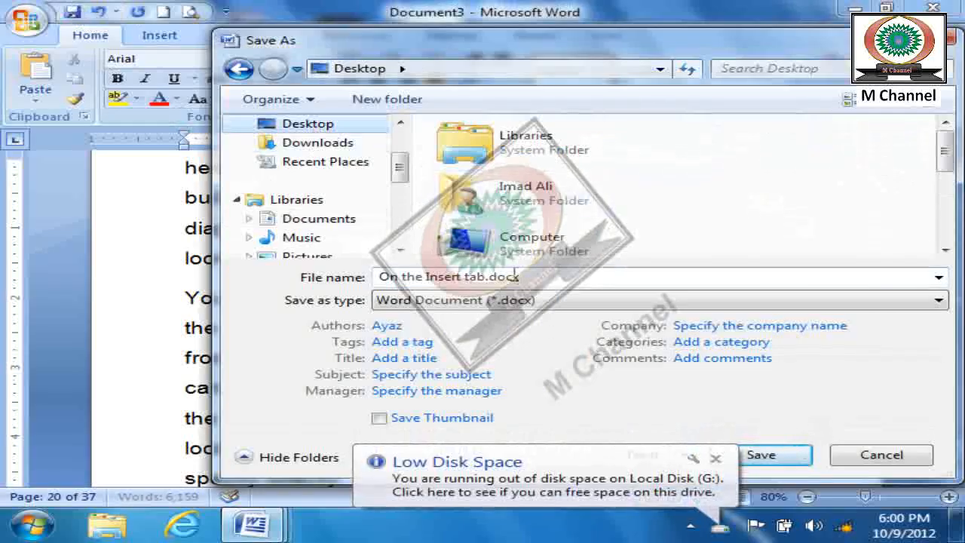
{"action": "left_click", "coordinate": [420, 276]}
{"action": "type", "text": "my file"}
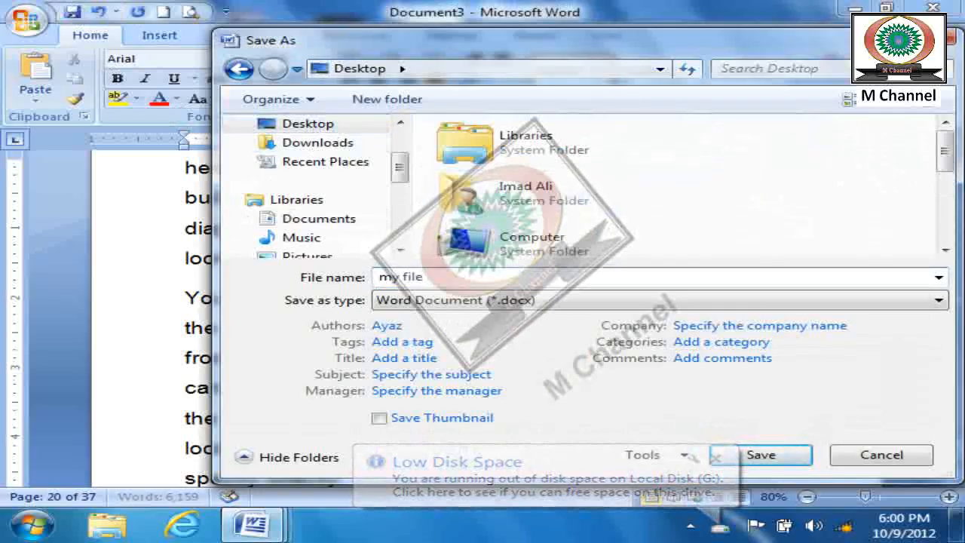
{"action": "left_click", "coordinate": [761, 455]}
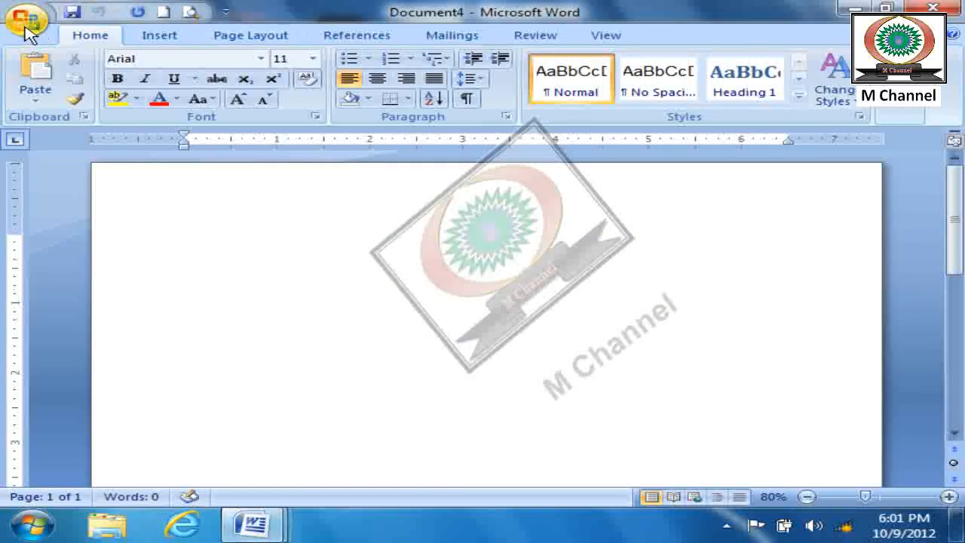
- Reopen "my file.docx" from the recent documents and look over its first pages
{"action": "left_click", "coordinate": [25, 17]}
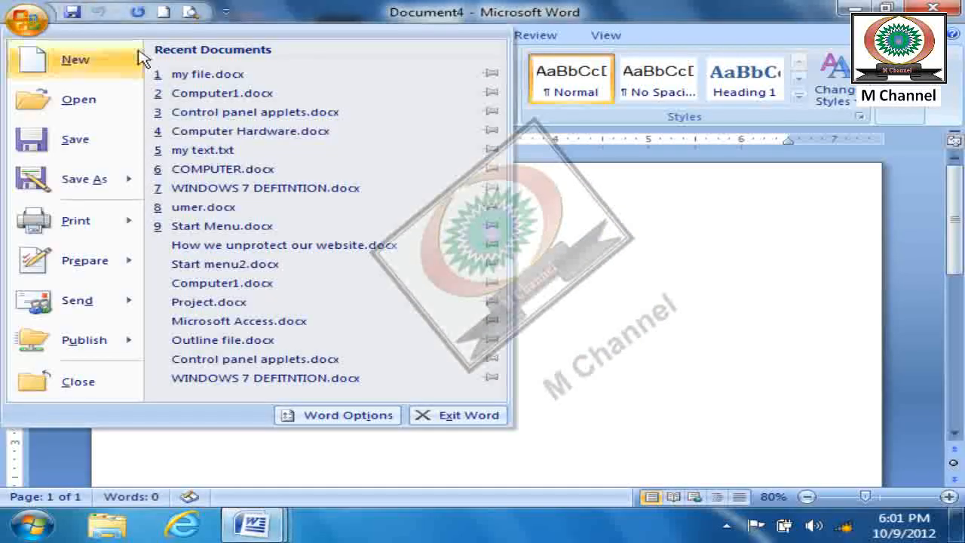
{"action": "left_click", "coordinate": [213, 79]}
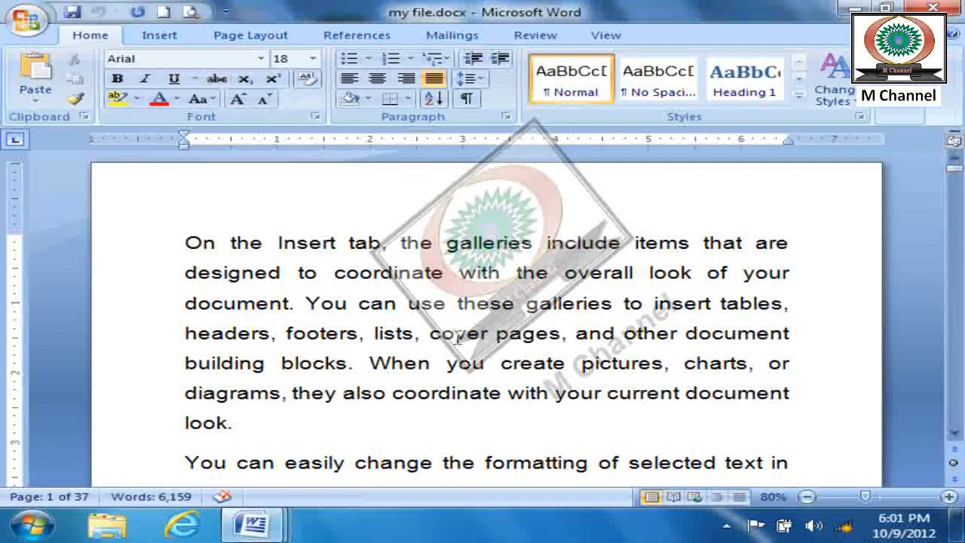
{"action": "scroll", "coordinate": [463, 340], "scroll_direction": "down", "scroll_amount": 5}
{"action": "scroll", "coordinate": [463, 341], "scroll_direction": "up", "scroll_amount": 3}
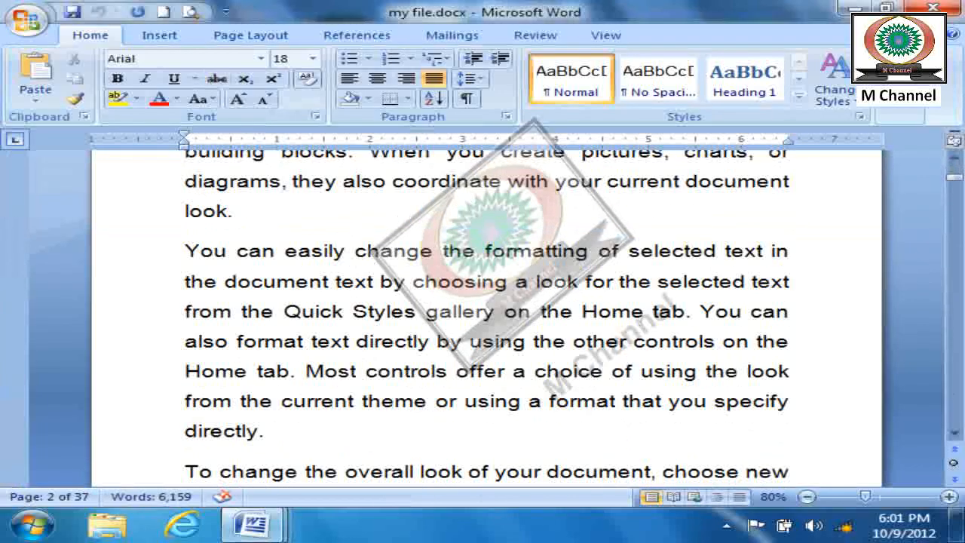
- Find the inserted first name in "my file.docx", then close the search
{"action": "left_click", "coordinate": [894, 109]}
{"action": "left_click", "coordinate": [907, 135]}
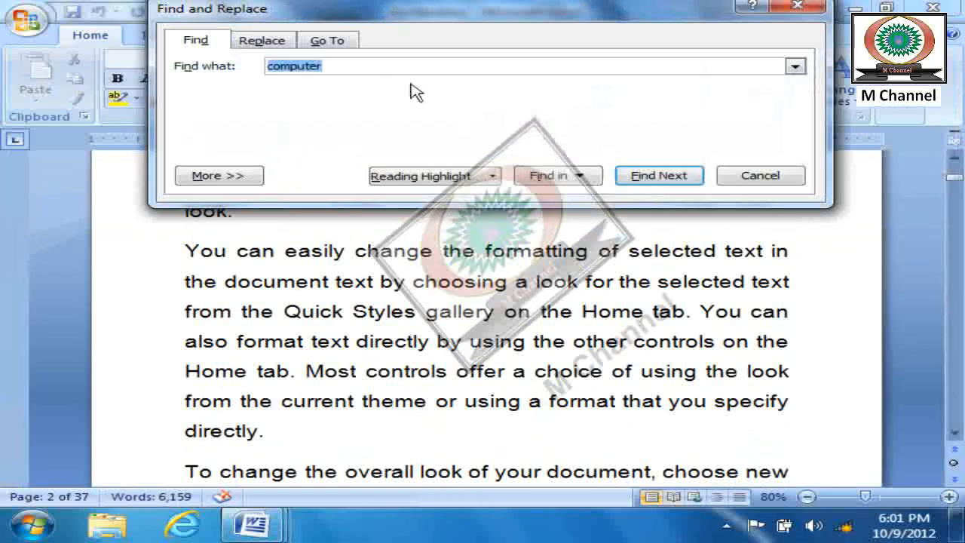
{"action": "type", "text": "ayaz"}
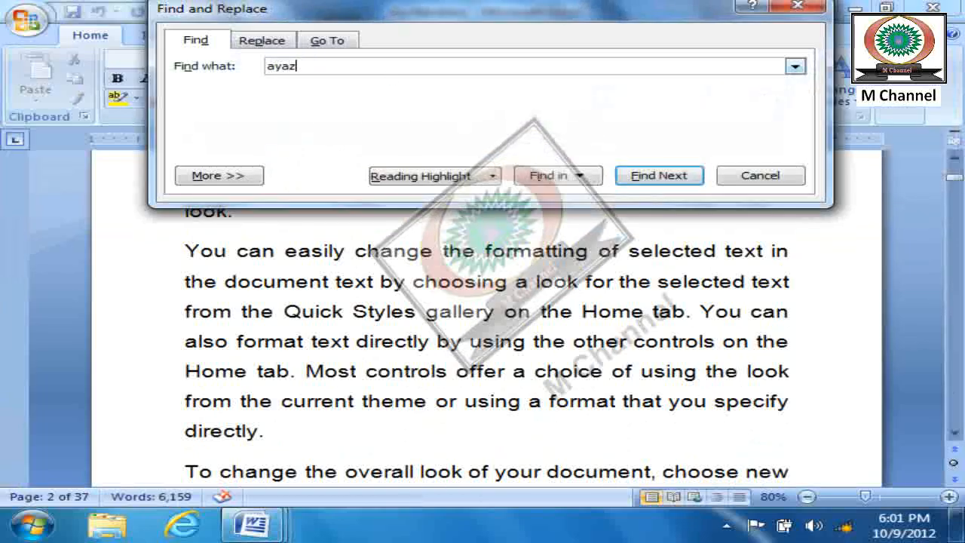
{"action": "left_click", "coordinate": [682, 184]}
{"action": "left_click_drag", "start_coordinate": [633, 198], "coordinate": [606, 267]}
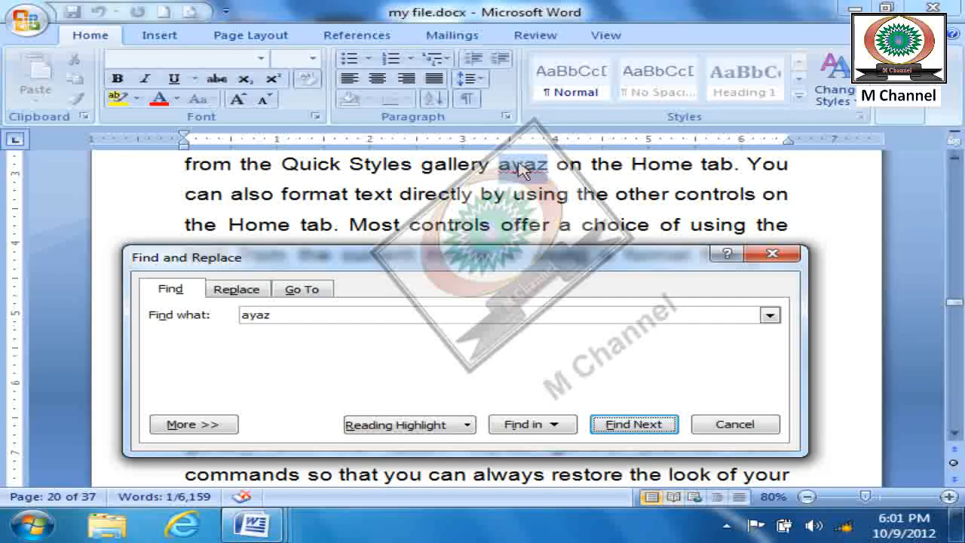
{"action": "key", "text": "Escape"}
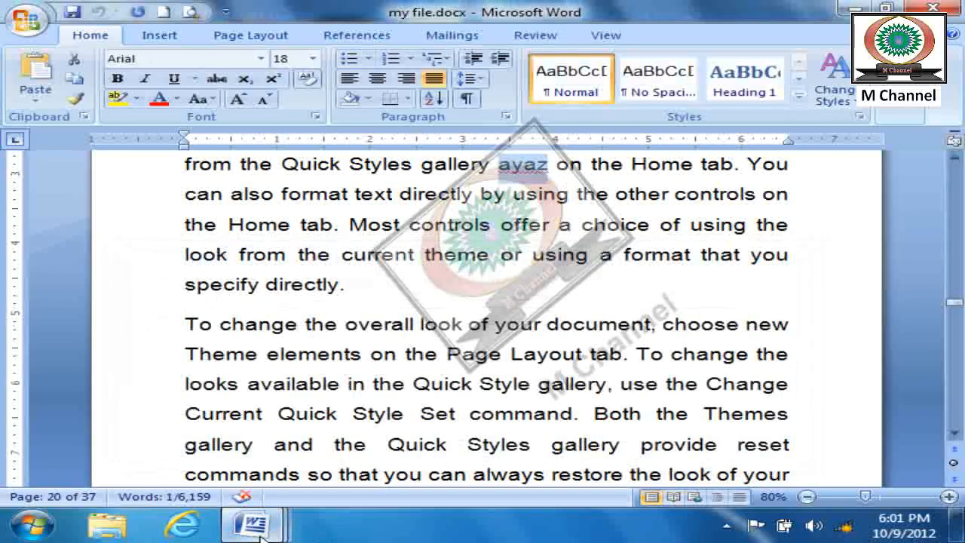
- Switch to Document2 and expand the Find search options, with the search direction set to All
{"action": "mouse_move", "coordinate": [252, 524]}
{"action": "left_click", "coordinate": [345, 457]}
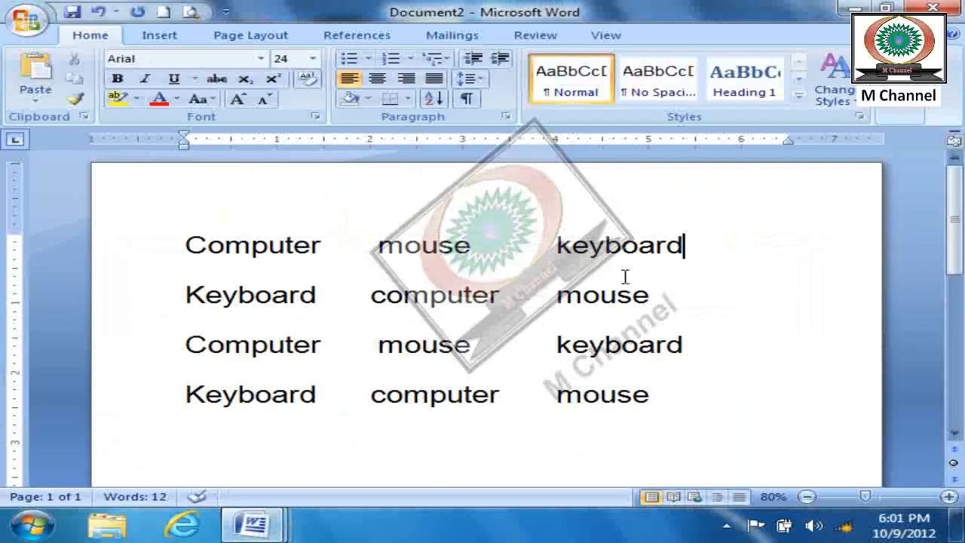
{"action": "left_click", "coordinate": [898, 115]}
{"action": "left_click", "coordinate": [885, 136]}
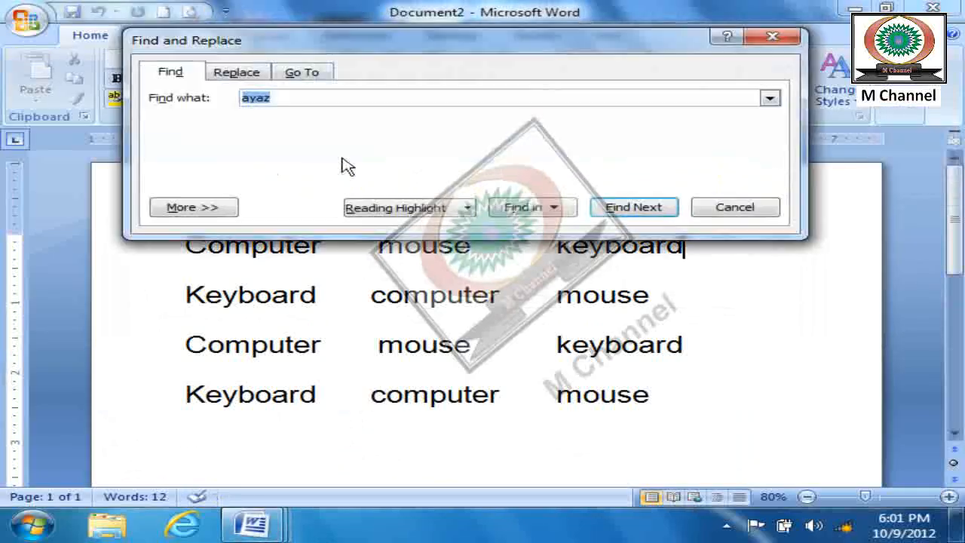
{"action": "left_click", "coordinate": [208, 216]}
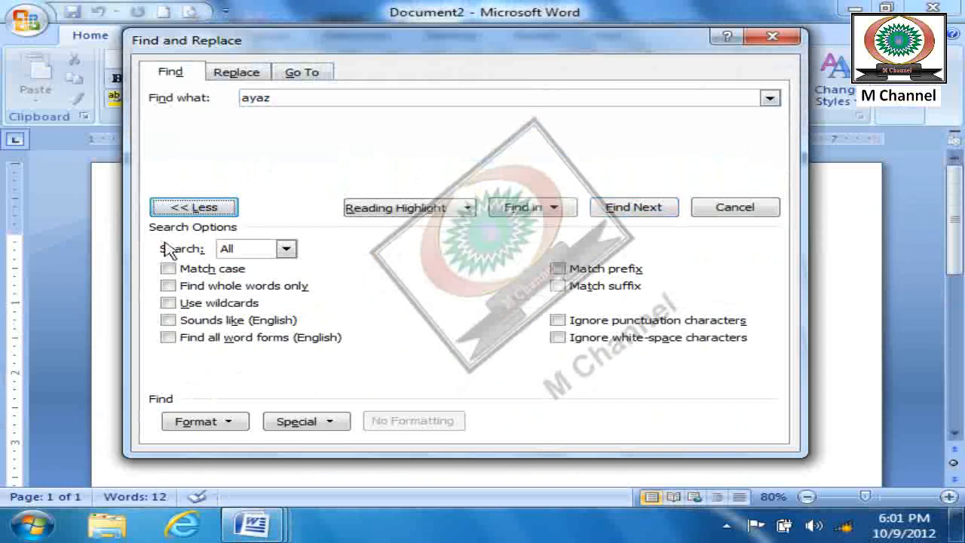
{"action": "left_click", "coordinate": [293, 249]}
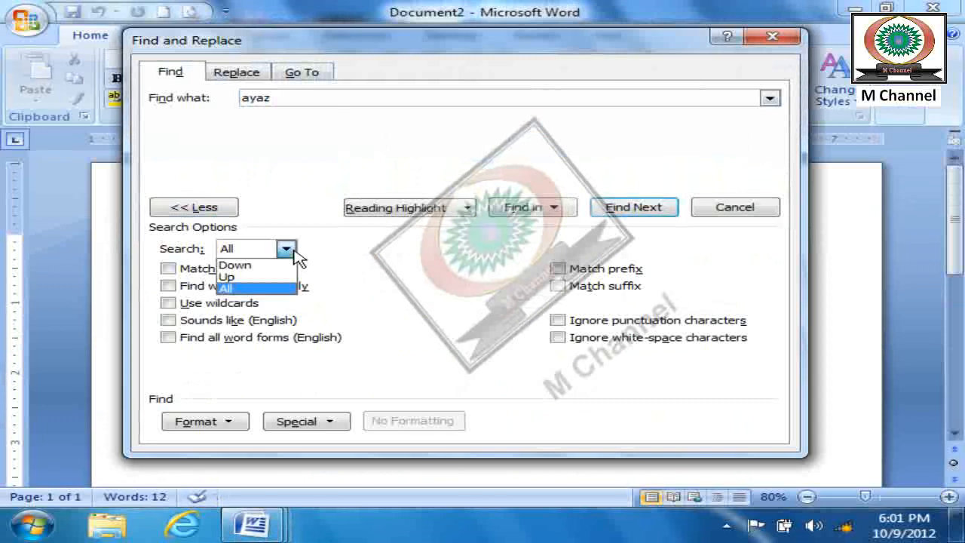
{"action": "left_click", "coordinate": [253, 290]}
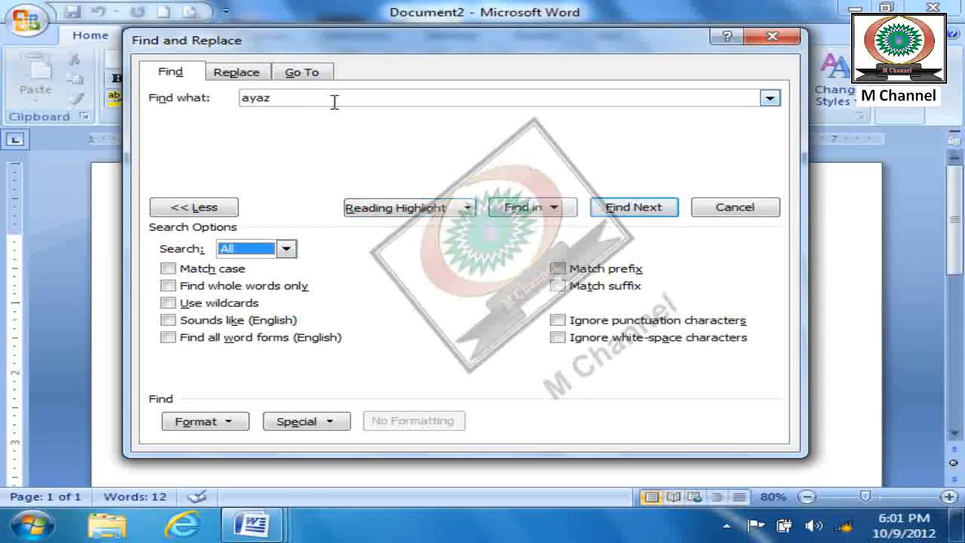
- Search the whole document for "computer", moving through successive occurrences, and close the search
{"action": "left_click_drag", "start_coordinate": [327, 99], "coordinate": [182, 97]}
{"action": "type", "text": "computer"}
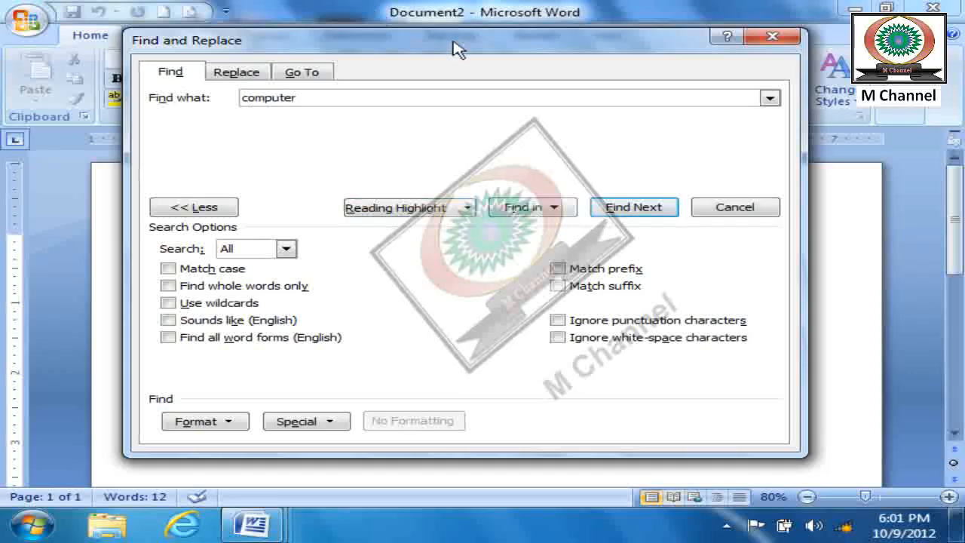
{"action": "left_click_drag", "start_coordinate": [457, 47], "coordinate": [638, 47]}
{"action": "left_click", "coordinate": [812, 204]}
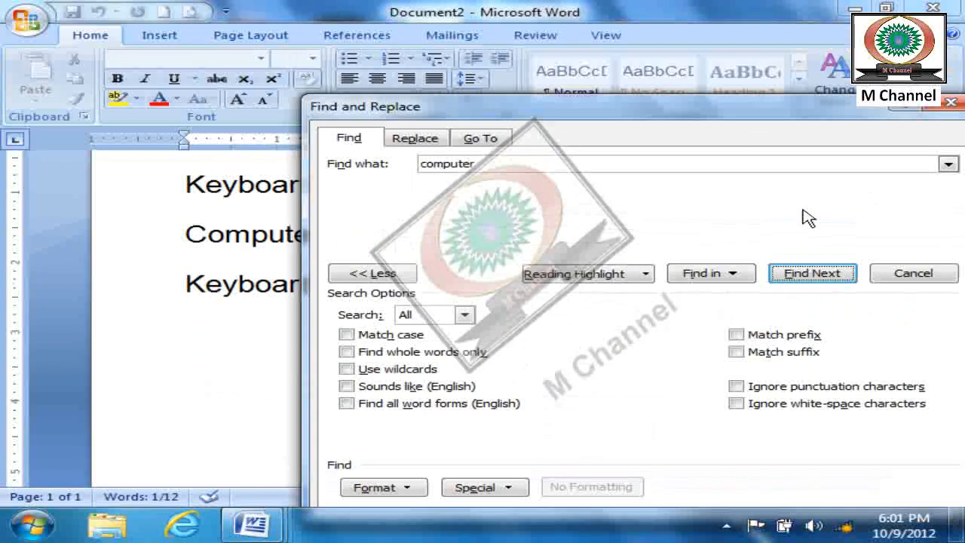
{"action": "left_click_drag", "start_coordinate": [759, 106], "coordinate": [348, 60]}
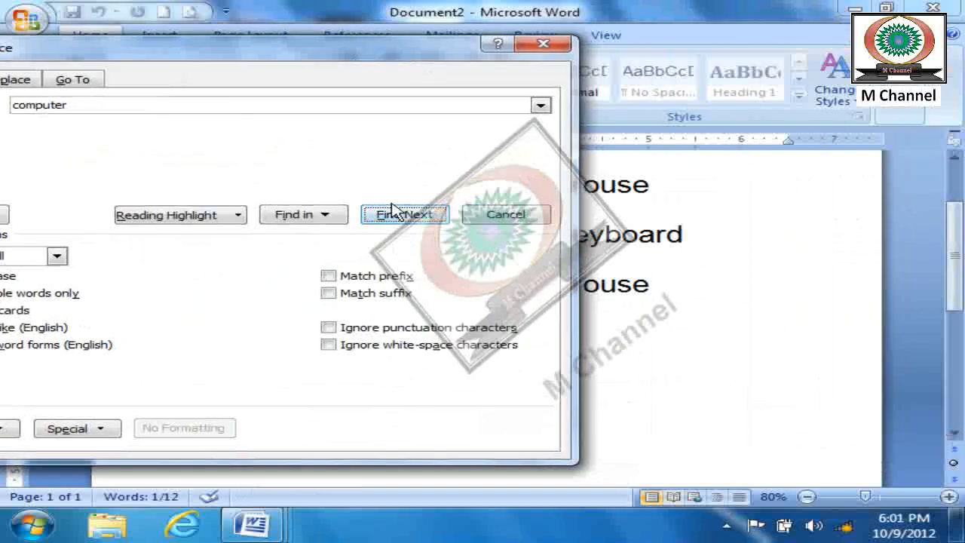
{"action": "left_click", "coordinate": [417, 216]}
{"action": "left_click_drag", "start_coordinate": [399, 111], "coordinate": [665, 74]}
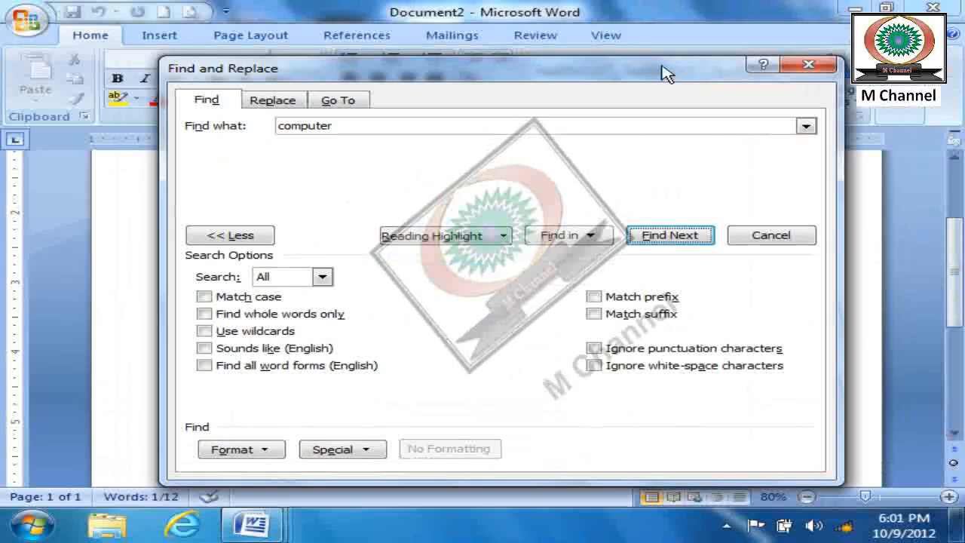
{"action": "left_click_drag", "start_coordinate": [638, 83], "coordinate": [642, 287]}
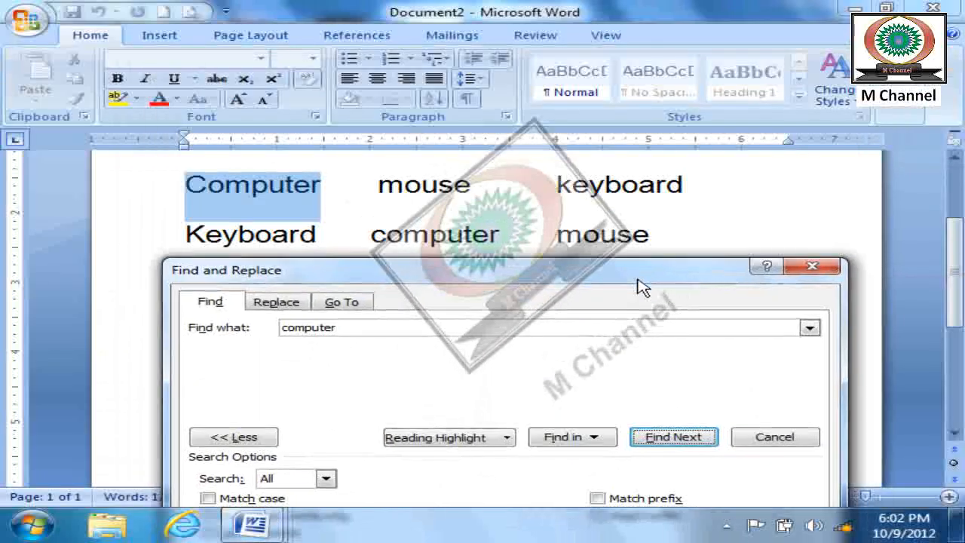
{"action": "left_click", "coordinate": [812, 269]}
- Insert the word "computer" between "mouse" and "keyboard" in the first line
{"action": "scroll", "coordinate": [452, 240], "scroll_direction": "up", "scroll_amount": 2}
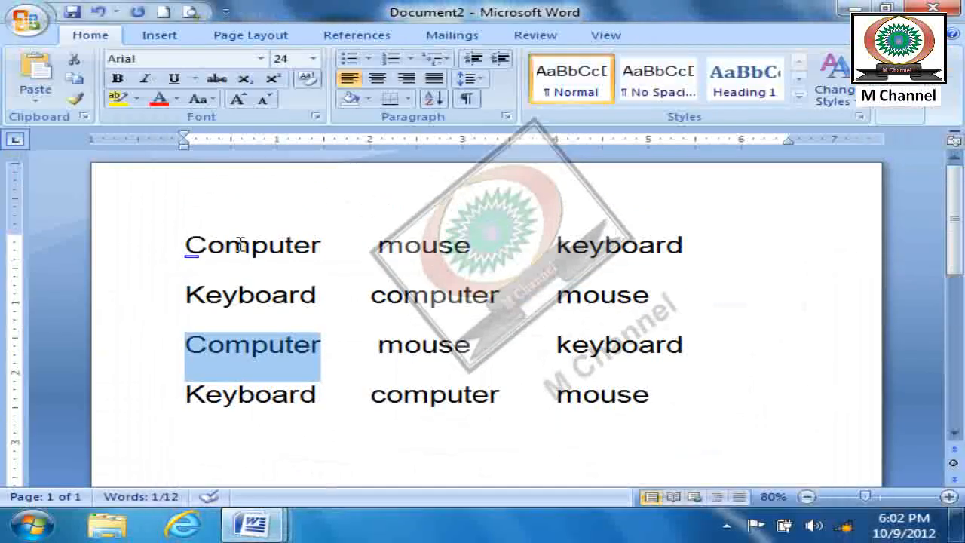
{"action": "left_click", "coordinate": [531, 248]}
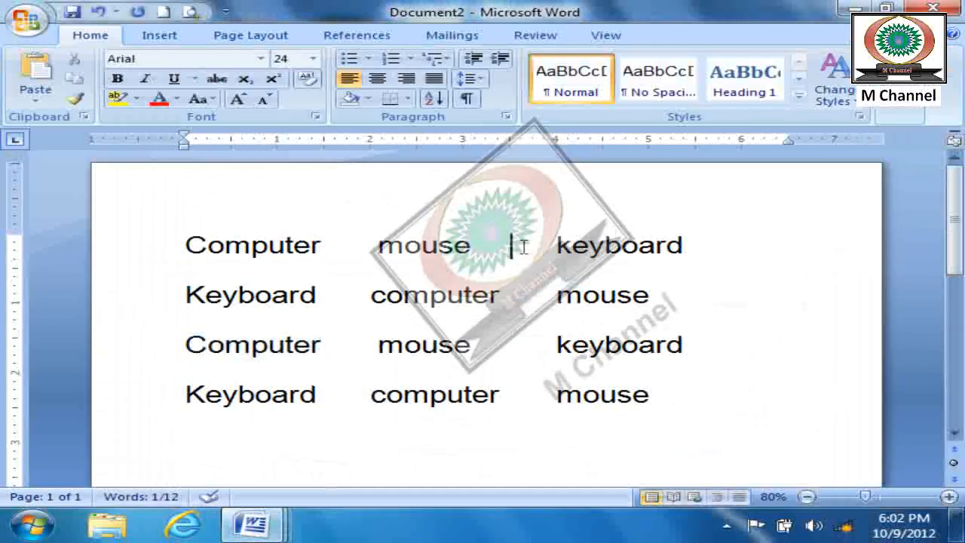
{"action": "type", "text": "computer"}
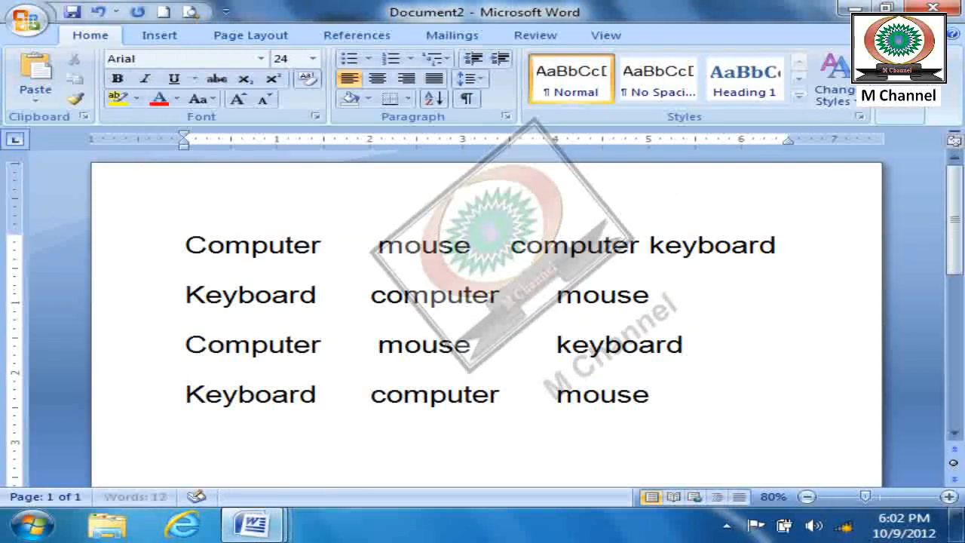
- Starting before the first "Computer", search for "computer" with the direction set to Down and move through the occurrences
{"action": "left_click", "coordinate": [191, 246]}
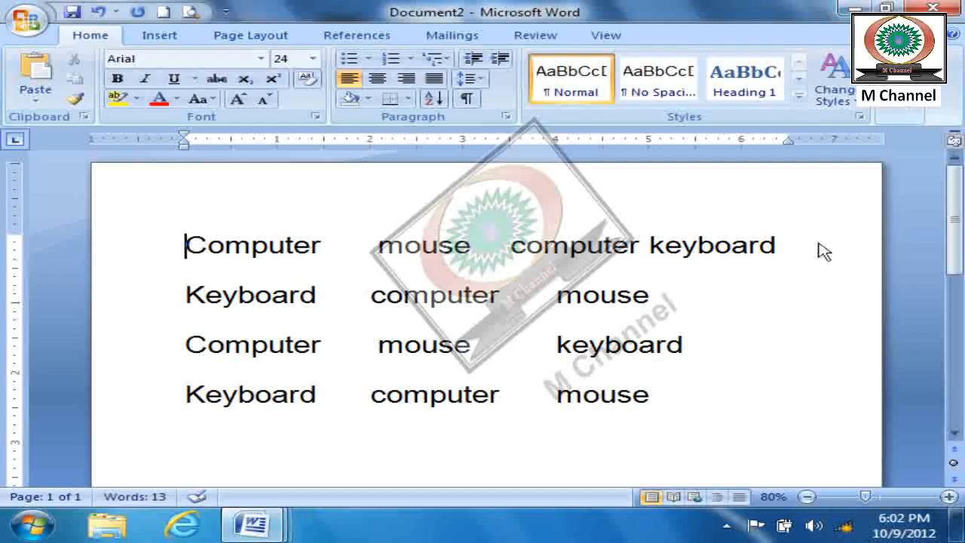
{"action": "left_click", "coordinate": [915, 112]}
{"action": "left_click", "coordinate": [911, 134]}
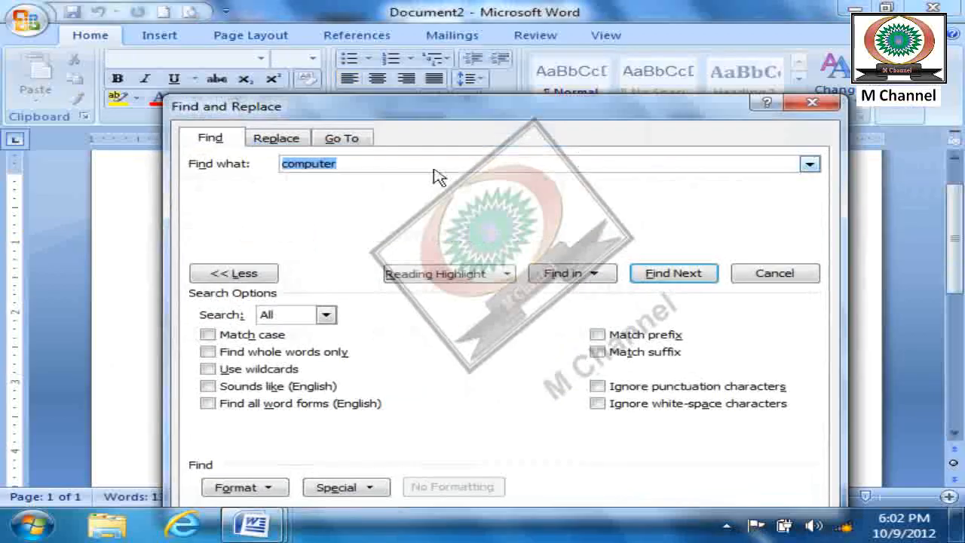
{"action": "left_click_drag", "start_coordinate": [419, 115], "coordinate": [731, 73]}
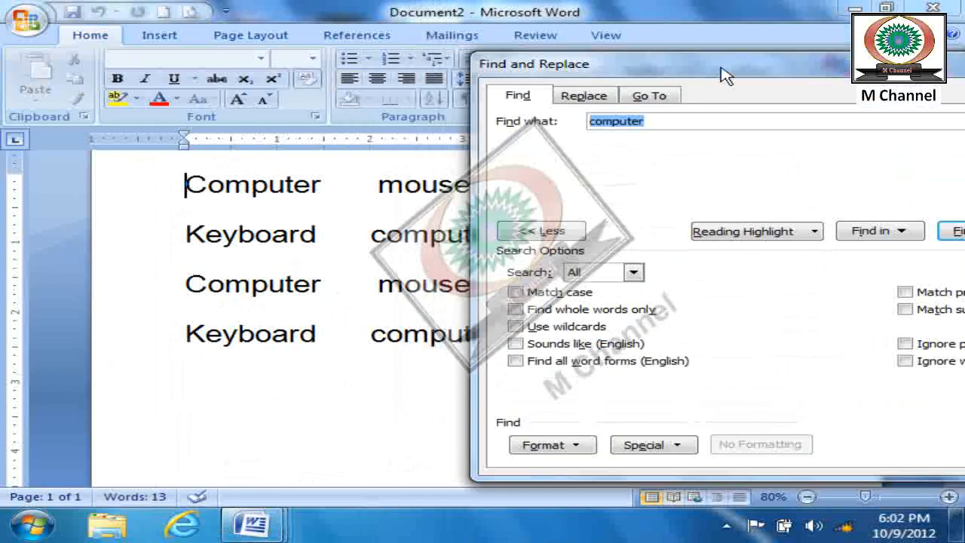
{"action": "left_click_drag", "start_coordinate": [694, 81], "coordinate": [490, 9]}
{"action": "left_click", "coordinate": [433, 219]}
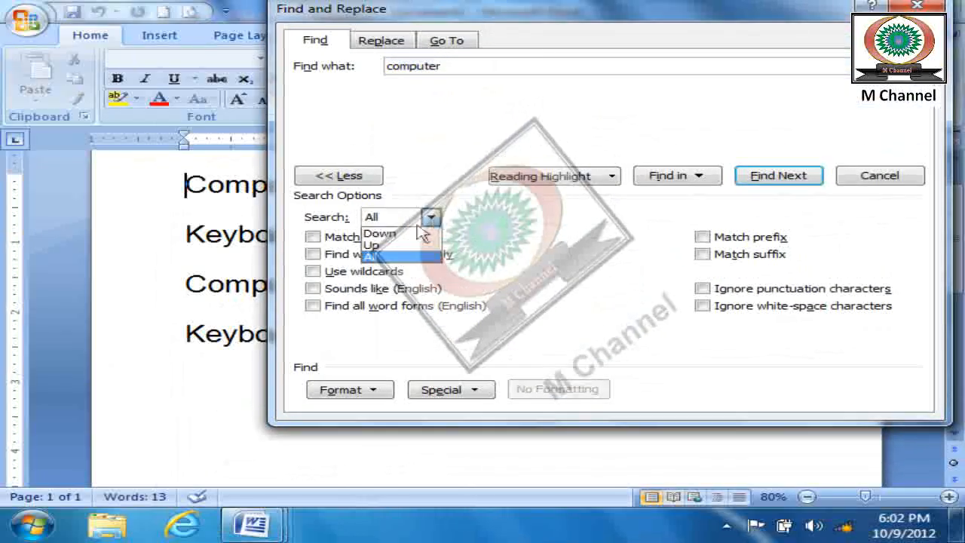
{"action": "left_click", "coordinate": [392, 234]}
{"action": "left_click_drag", "start_coordinate": [607, 11], "coordinate": [828, 43]}
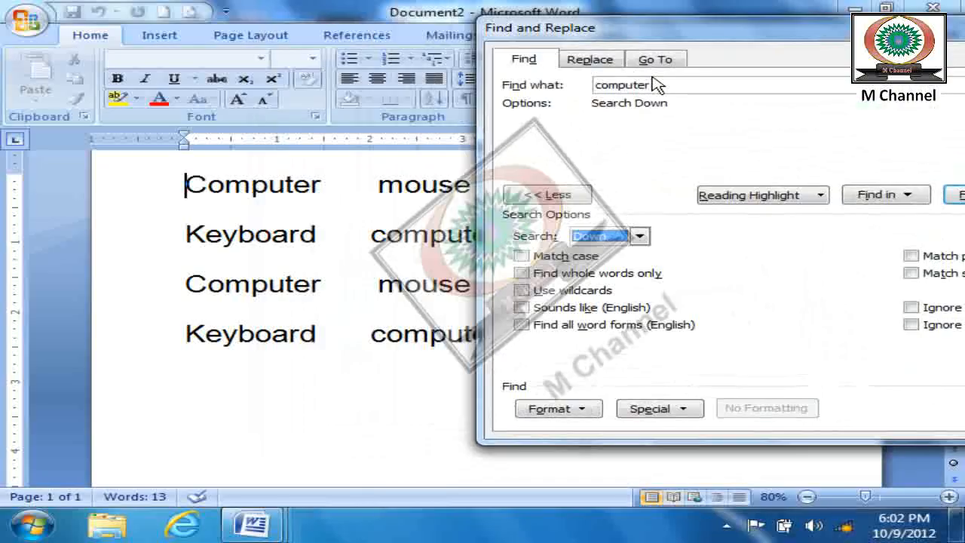
{"action": "key", "text": "Return"}
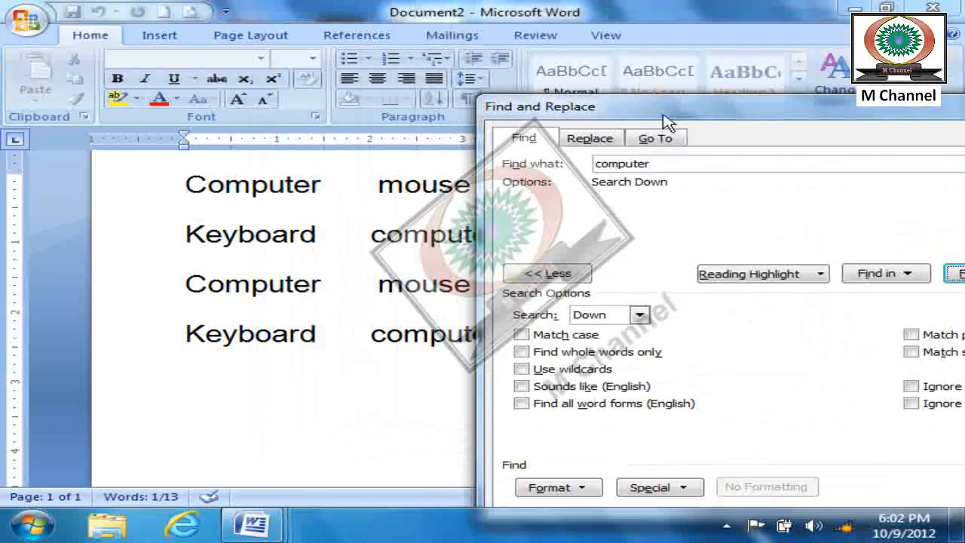
{"action": "left_click_drag", "start_coordinate": [666, 111], "coordinate": [404, 12]}
{"action": "left_click", "coordinate": [707, 169]}
{"action": "left_click_drag", "start_coordinate": [690, 133], "coordinate": [640, 55]}
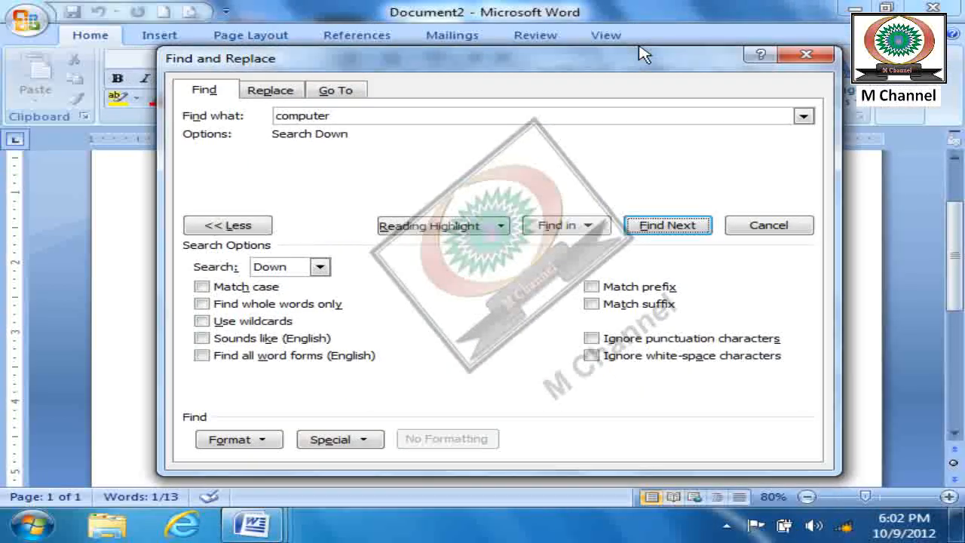
- Change the search direction to Up and find the preceding occurrence of "computer"
{"action": "left_click", "coordinate": [326, 271]}
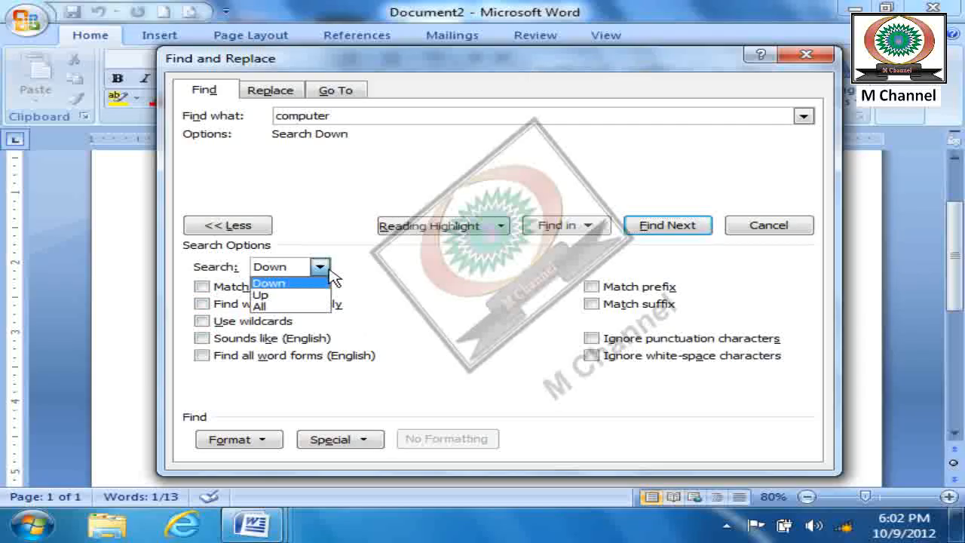
{"action": "left_click", "coordinate": [305, 295]}
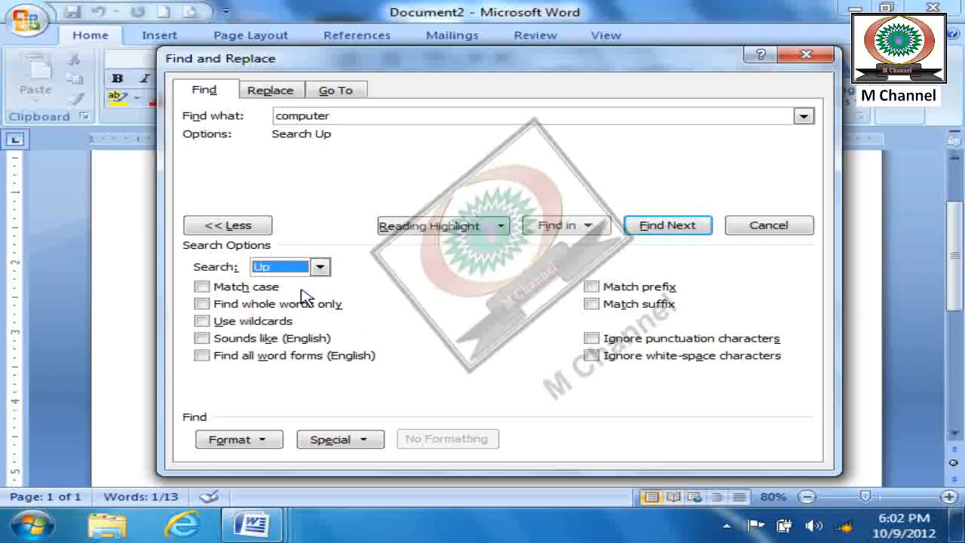
{"action": "left_click", "coordinate": [657, 228]}
{"action": "left_click_drag", "start_coordinate": [620, 117], "coordinate": [565, 299]}
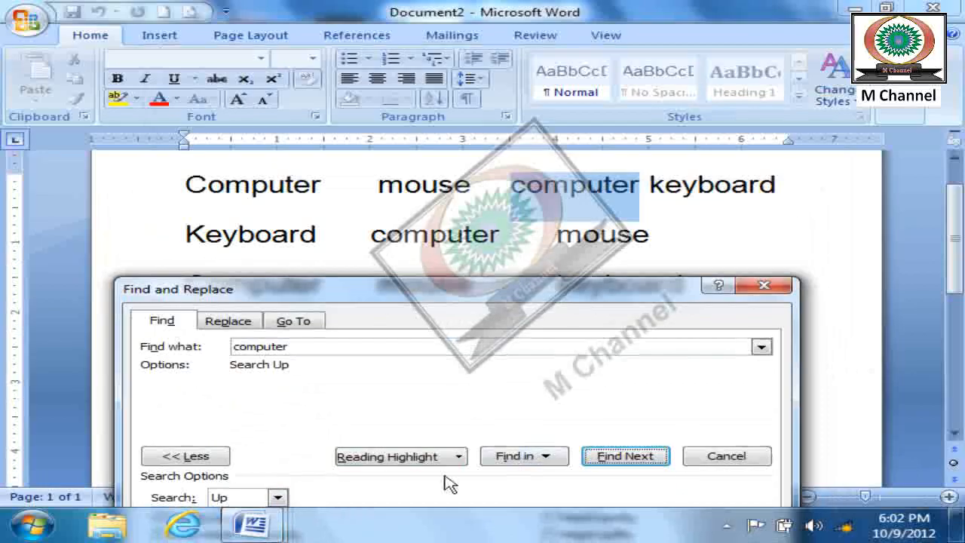
- Switch the search direction back to Down and find "computer" in the second line
{"action": "left_click", "coordinate": [278, 499]}
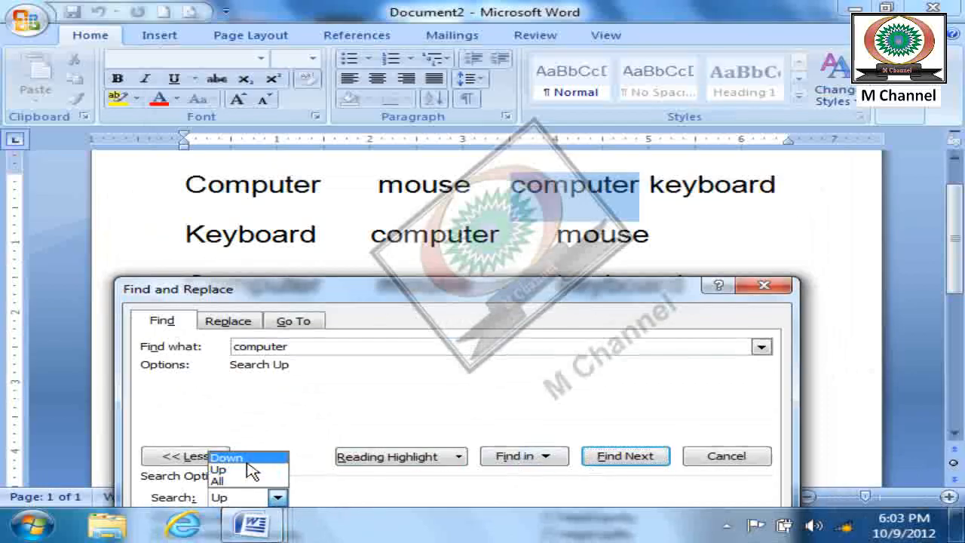
{"action": "left_click", "coordinate": [228, 456]}
{"action": "left_click", "coordinate": [647, 458]}
{"action": "left_click", "coordinate": [647, 457]}
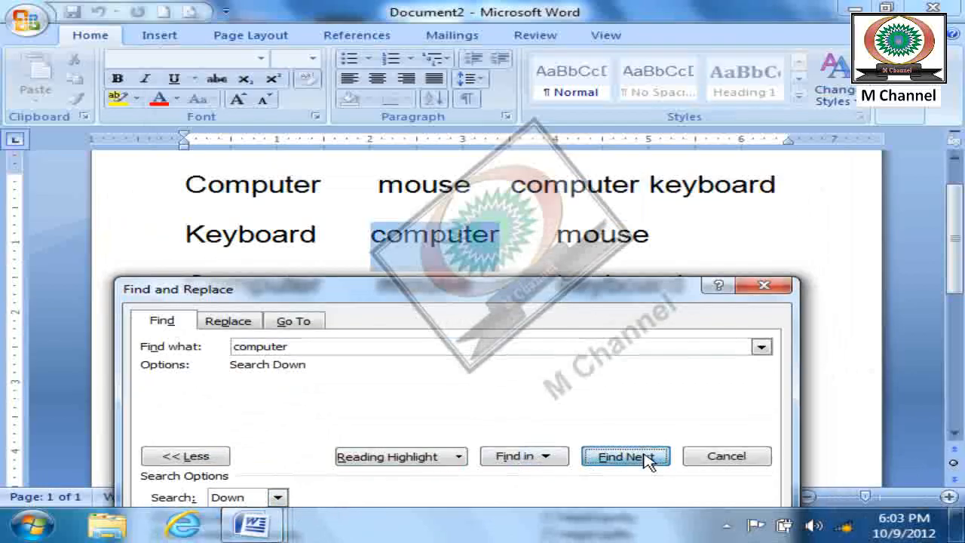
- Set the search direction to Up and move back through the preceding occurrences of "computer"
{"action": "left_click_drag", "start_coordinate": [520, 101], "coordinate": [871, 52]}
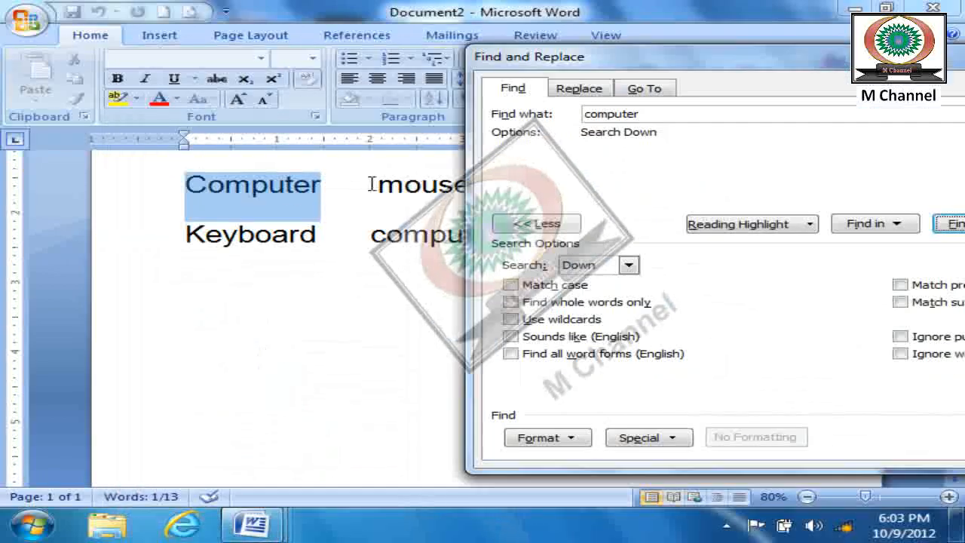
{"action": "left_click", "coordinate": [629, 266]}
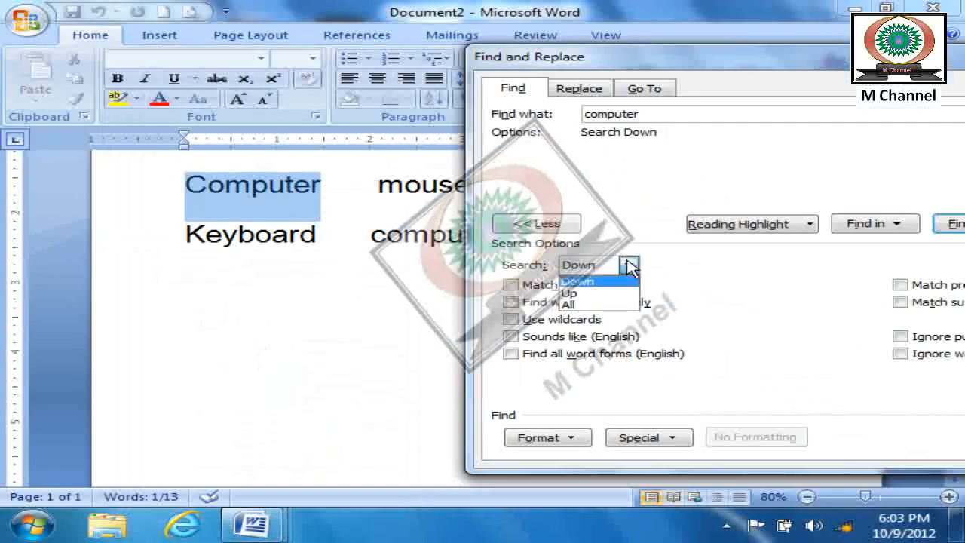
{"action": "left_click", "coordinate": [598, 293]}
{"action": "left_click", "coordinate": [953, 225]}
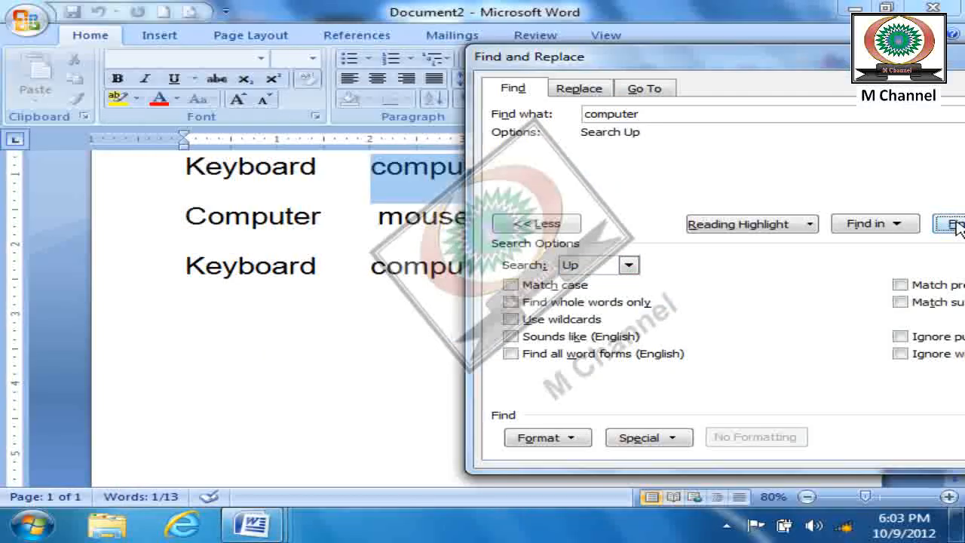
{"action": "left_click", "coordinate": [953, 224]}
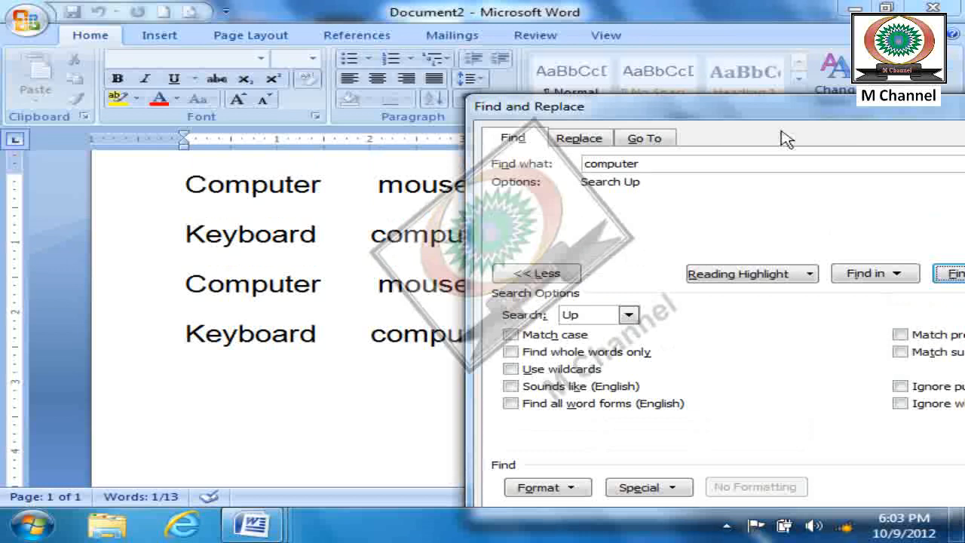
- Set the search direction to All, collapse the extra search options and close the Find and Replace dialog
{"action": "left_click_drag", "start_coordinate": [796, 115], "coordinate": [664, 59]}
{"action": "left_click", "coordinate": [496, 259]}
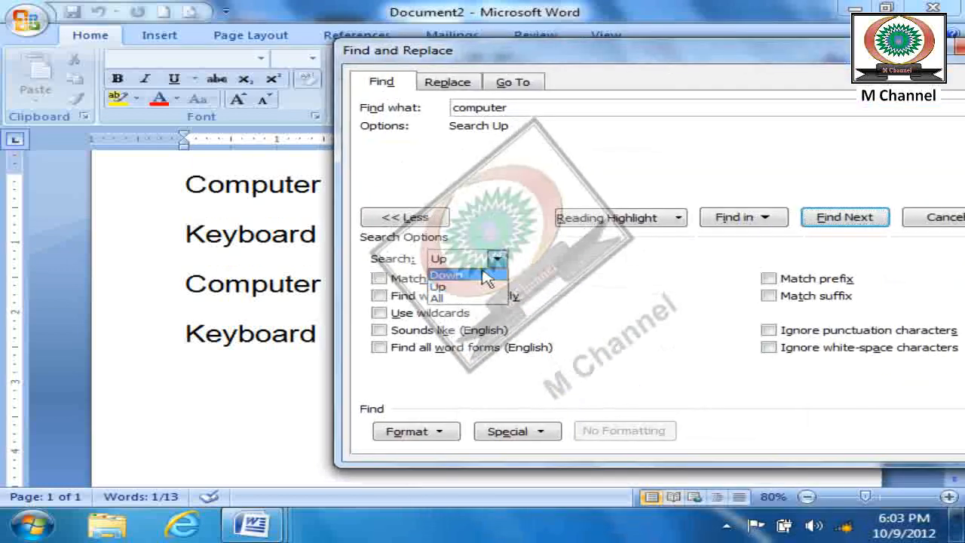
{"action": "left_click", "coordinate": [452, 298]}
{"action": "left_click_drag", "start_coordinate": [662, 61], "coordinate": [508, 17]}
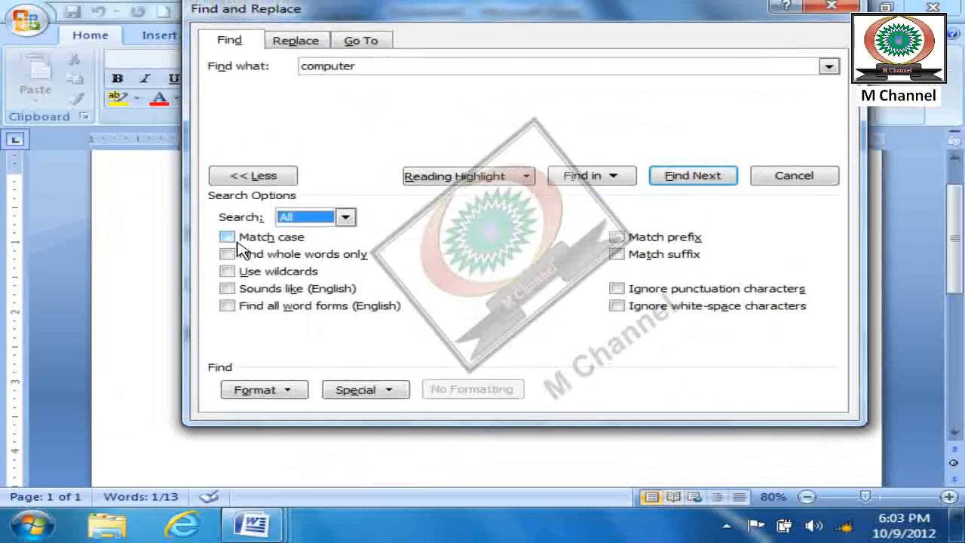
{"action": "left_click", "coordinate": [269, 179]}
{"action": "mouse_move", "coordinate": [561, 16]}
{"action": "left_mouse_down"}
{"action": "mouse_move", "coordinate": [581, 93]}
{"action": "mouse_move", "coordinate": [830, 60]}
{"action": "mouse_move", "coordinate": [550, 7]}
{"action": "left_mouse_up"}
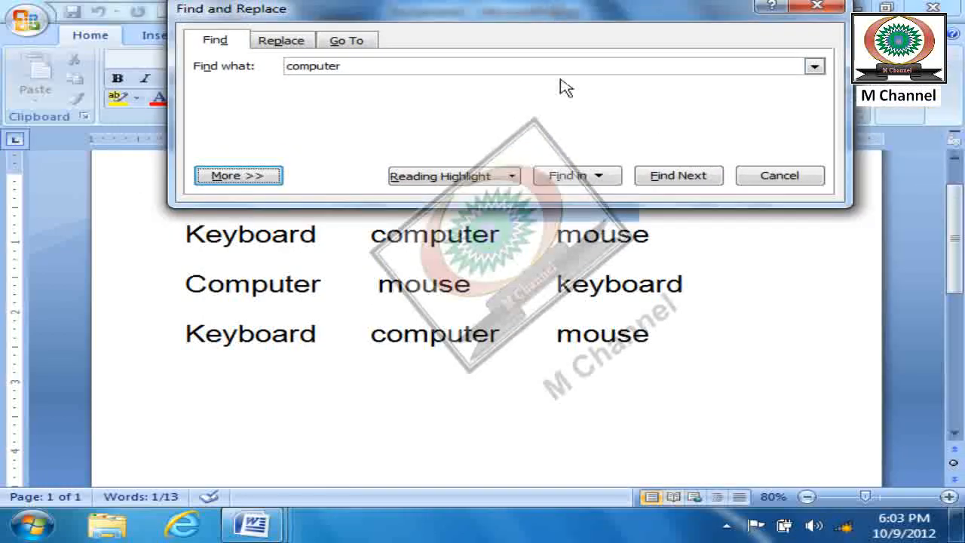
{"action": "left_click", "coordinate": [777, 177]}
- Change the first word "Computer" in the first line to UPPERCASE and make it bold
{"action": "left_click", "coordinate": [288, 187]}
{"action": "double_click", "coordinate": [289, 187]}
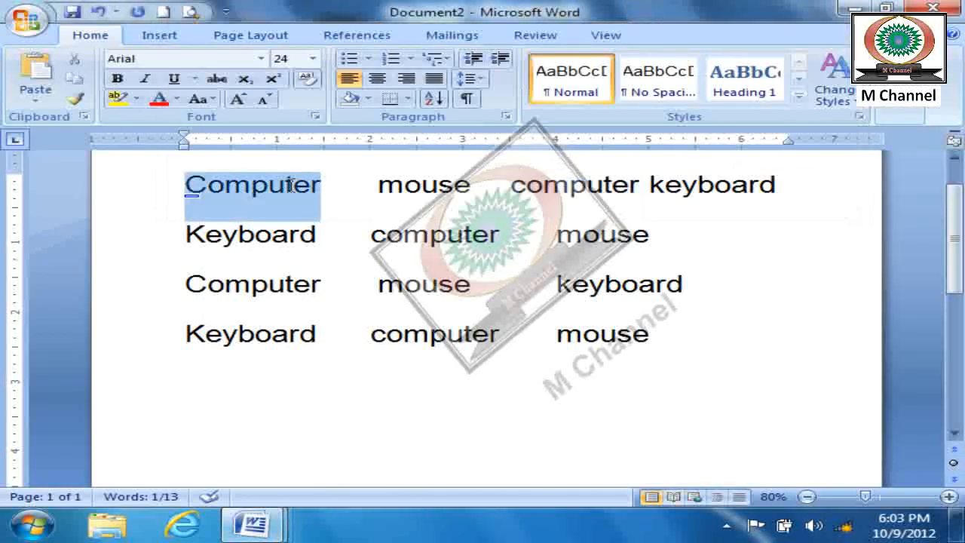
{"action": "left_click", "coordinate": [209, 100]}
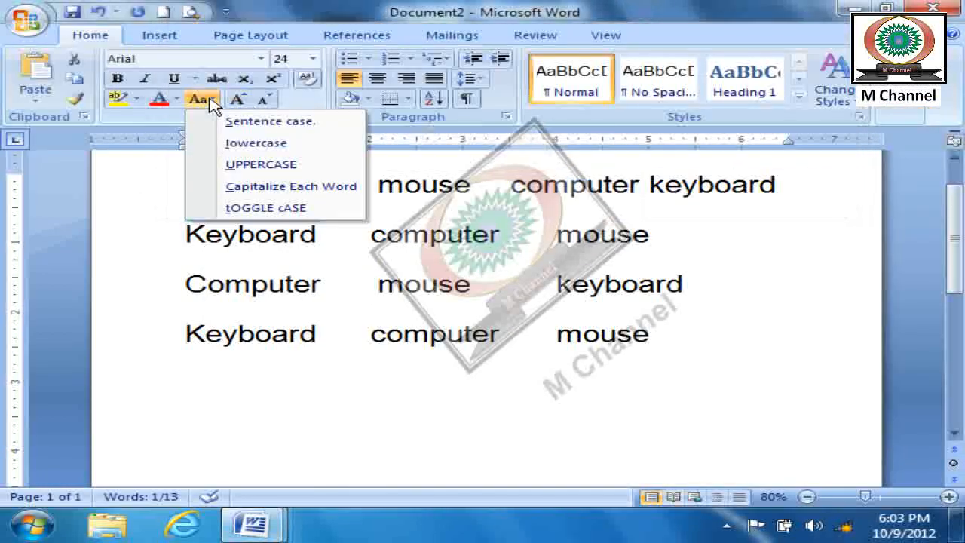
{"action": "left_click", "coordinate": [264, 166]}
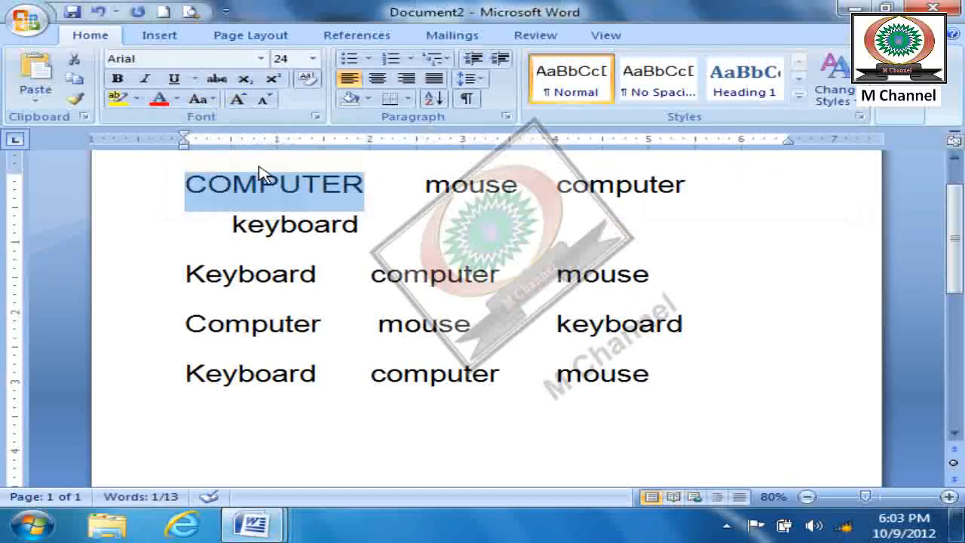
{"action": "key", "text": "ctrl+b"}
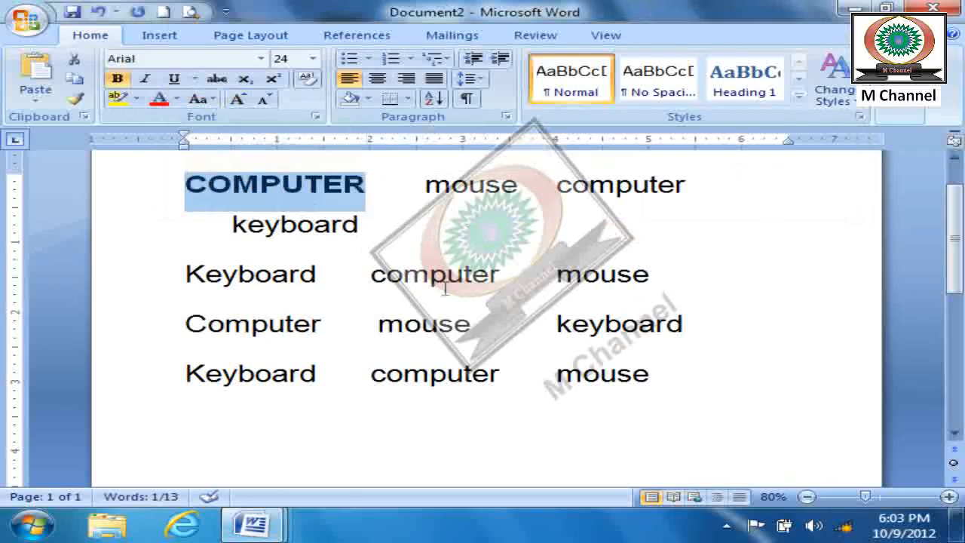
- Apply Capitalize Each Word to the word "computer" in the last line
{"action": "left_click", "coordinate": [476, 275]}
{"action": "left_click_drag", "start_coordinate": [501, 376], "coordinate": [344, 371]}
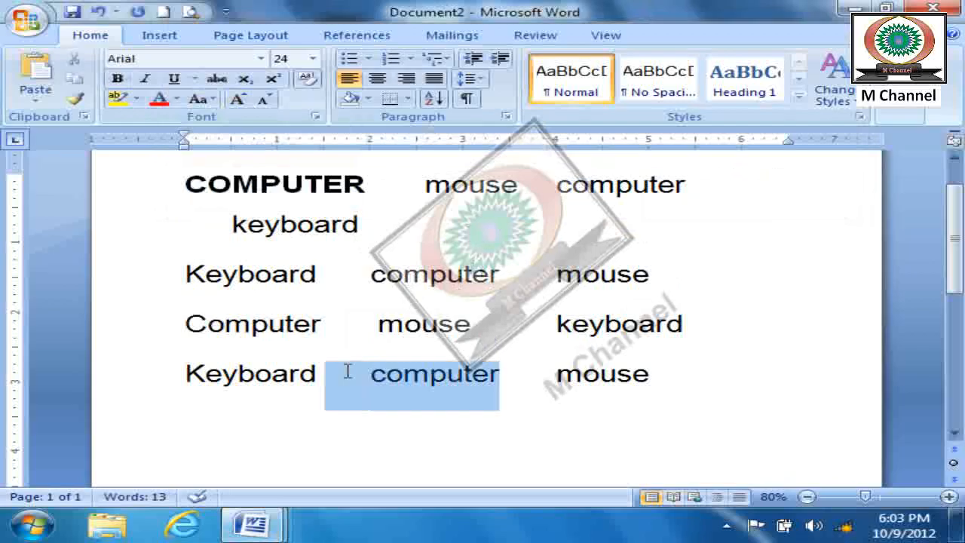
{"action": "left_click_drag", "start_coordinate": [500, 375], "coordinate": [367, 362]}
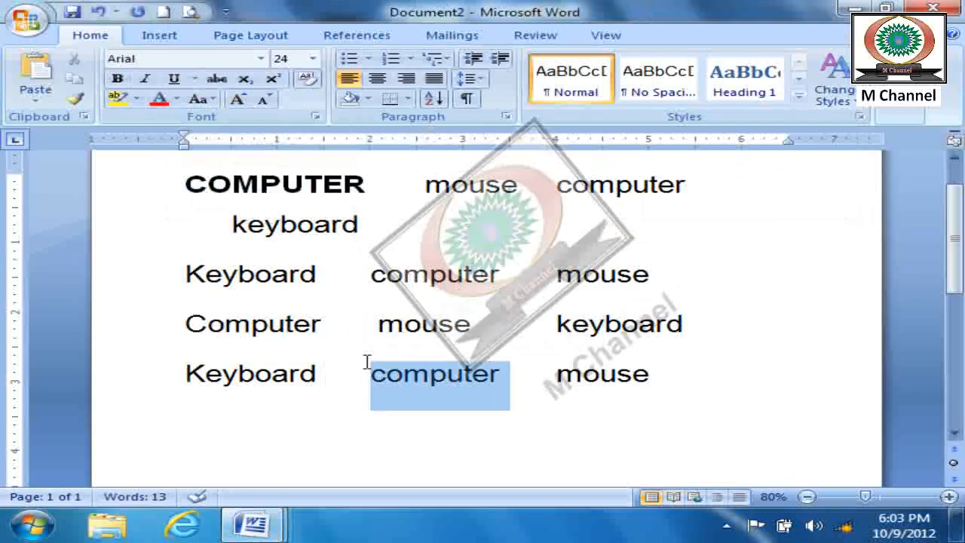
{"action": "left_click", "coordinate": [205, 99]}
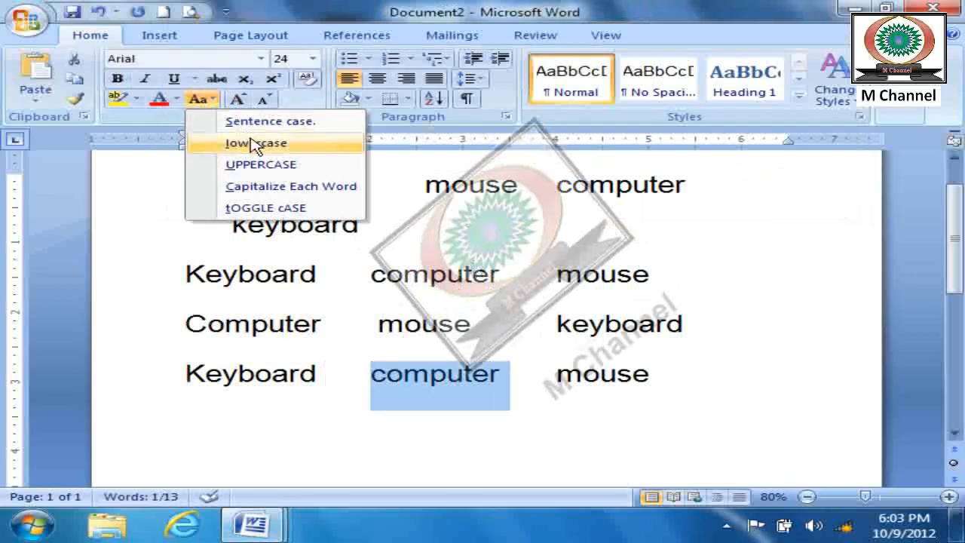
{"action": "left_click", "coordinate": [255, 126]}
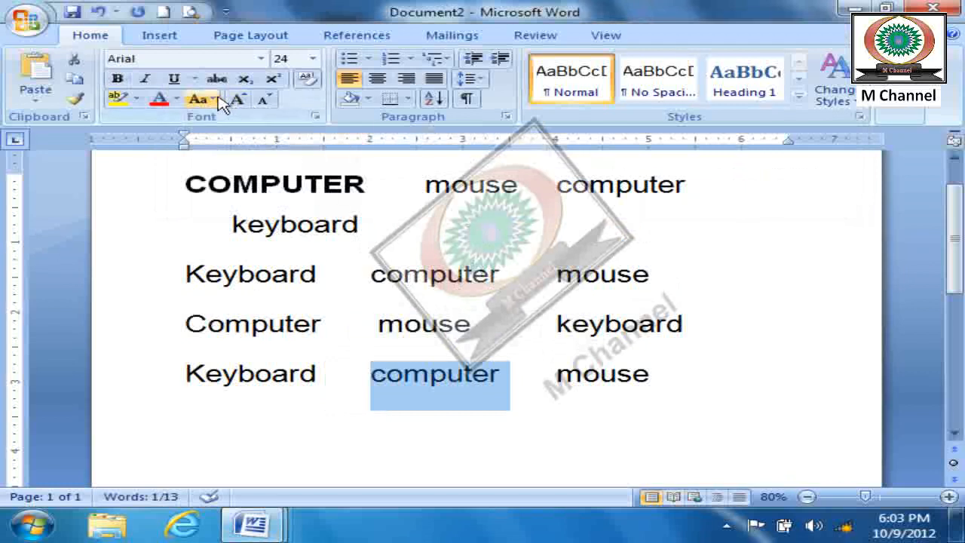
{"action": "left_click", "coordinate": [214, 99]}
{"action": "left_click", "coordinate": [264, 185]}
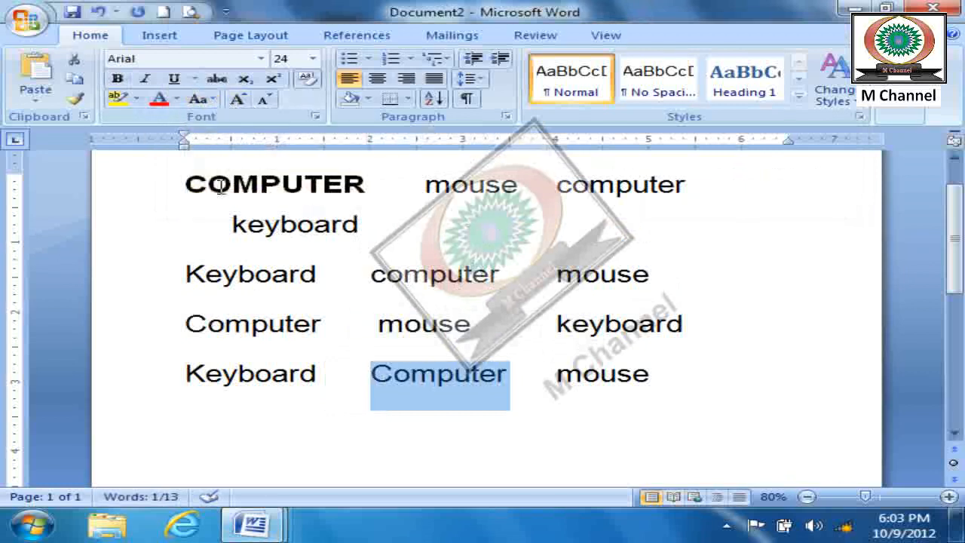
- Color the word "Computer" in the last line with the standard blue font color and deselect it
{"action": "left_click", "coordinate": [176, 99]}
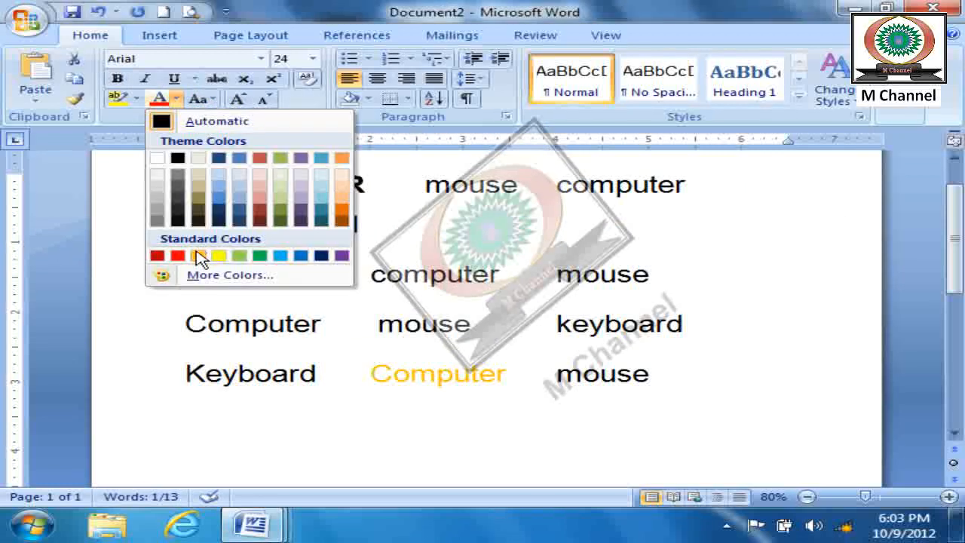
{"action": "left_click", "coordinate": [300, 256]}
{"action": "left_click", "coordinate": [730, 433]}
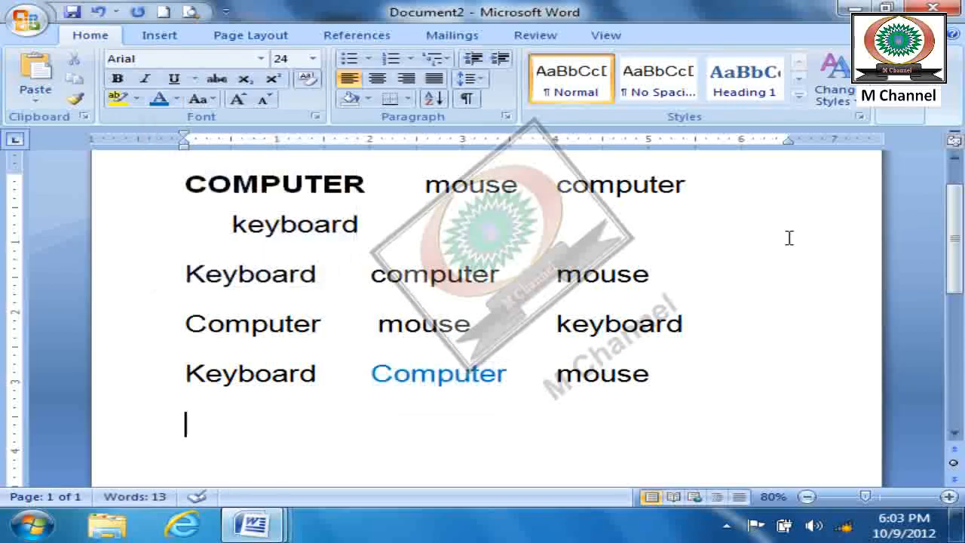
{"action": "key", "text": "ctrl+f"}
{"action": "left_click_drag", "start_coordinate": [537, 14], "coordinate": [530, 345]}
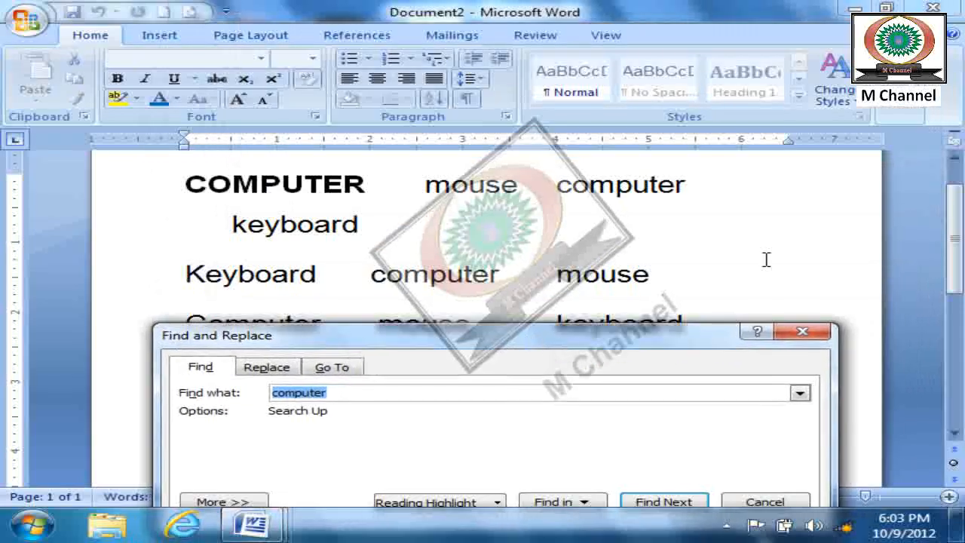
{"action": "left_click", "coordinate": [802, 331]}
- Search upward for "computer" from the end of the document, moving through every occurrence to the first word
{"action": "scroll", "coordinate": [758, 309], "scroll_direction": "down", "scroll_amount": 1, "text": "ctrl"}
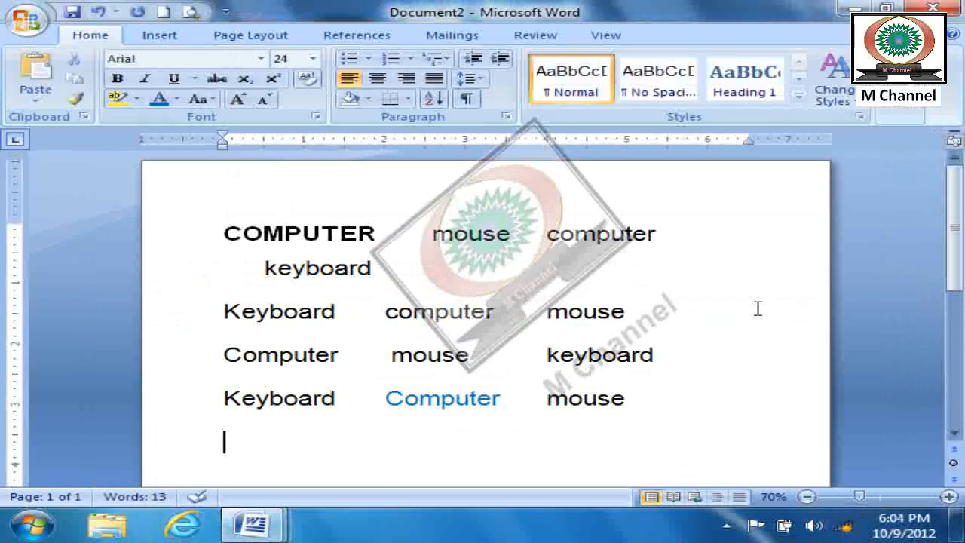
{"action": "scroll", "coordinate": [758, 310], "scroll_direction": "down", "scroll_amount": 1, "text": "ctrl"}
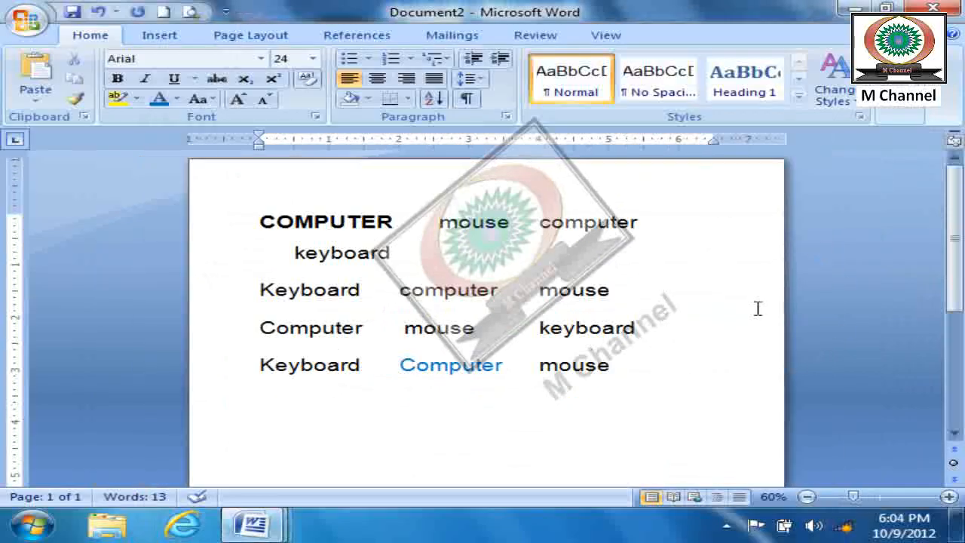
{"action": "left_click", "coordinate": [901, 115]}
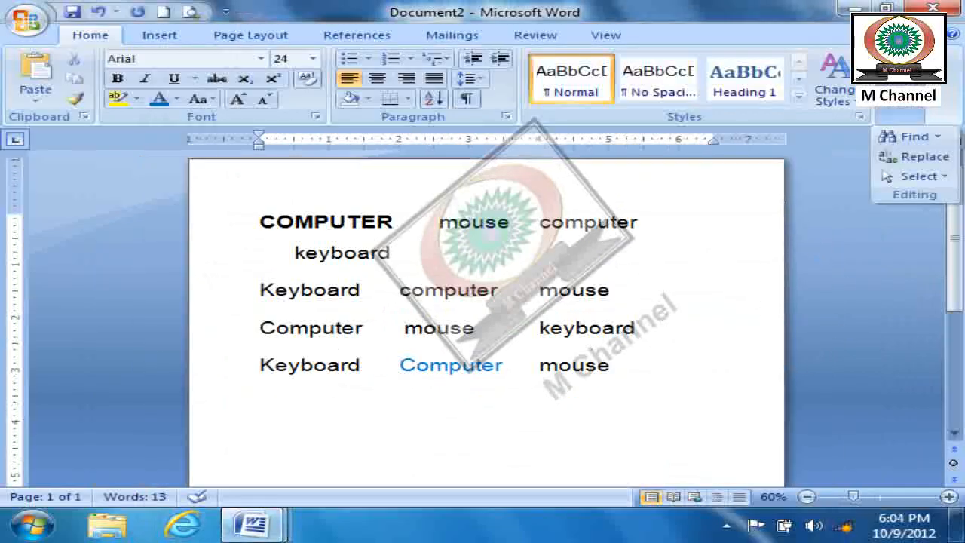
{"action": "left_click", "coordinate": [911, 133]}
{"action": "left_click_drag", "start_coordinate": [596, 198], "coordinate": [573, 9]}
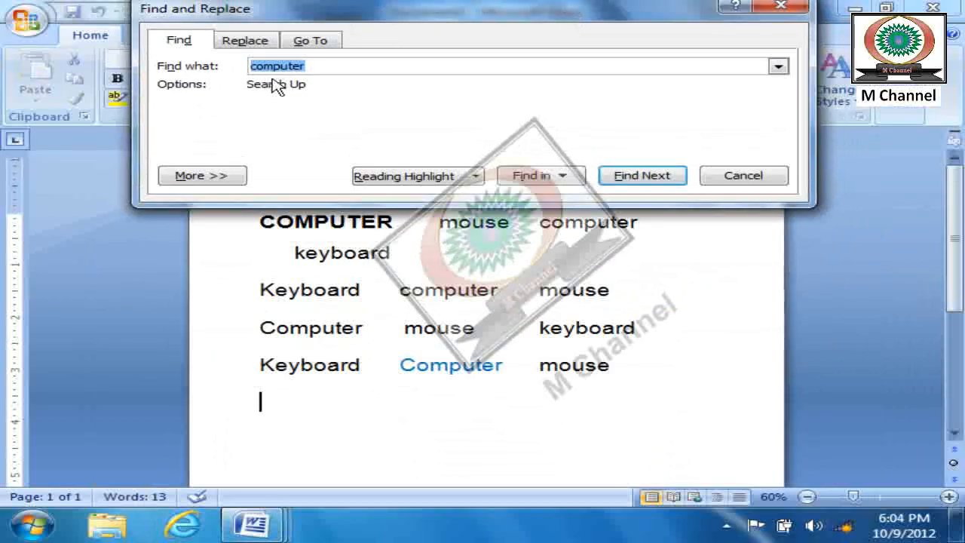
{"action": "left_click", "coordinate": [641, 181]}
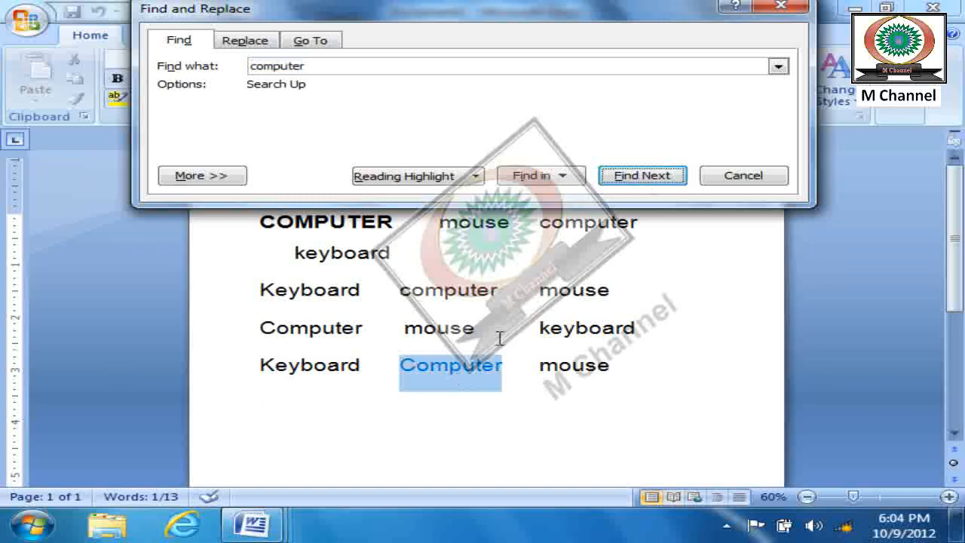
{"action": "left_click", "coordinate": [646, 177]}
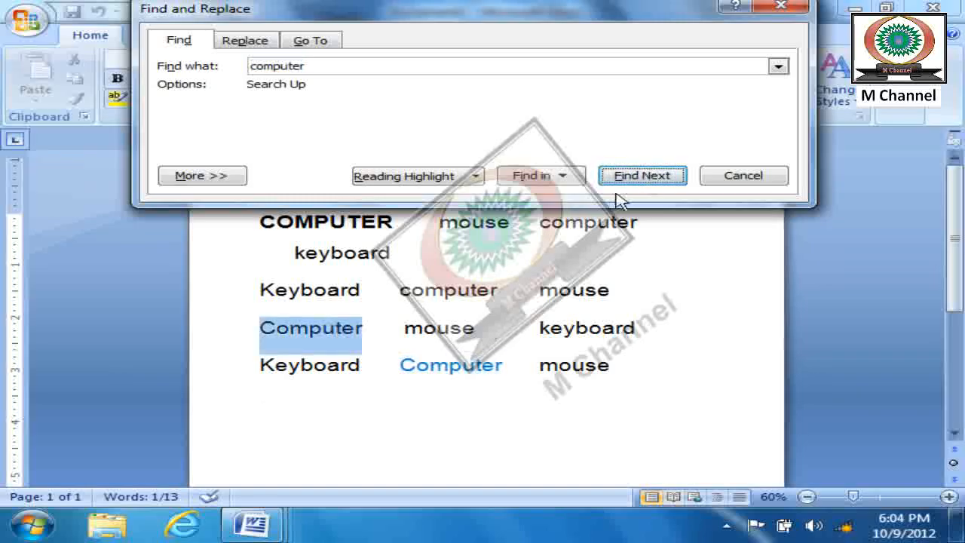
{"action": "left_click", "coordinate": [638, 173]}
{"action": "left_click", "coordinate": [639, 174]}
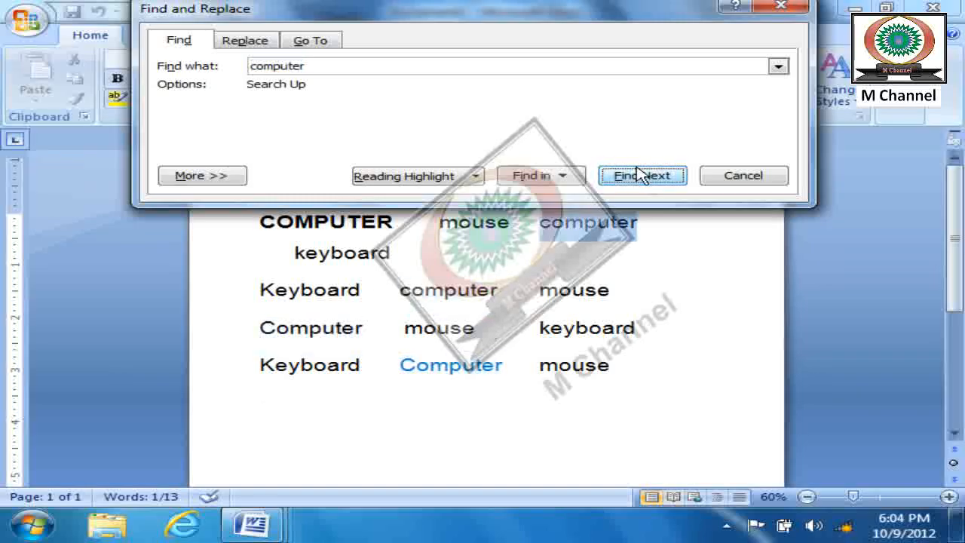
{"action": "left_click", "coordinate": [639, 173]}
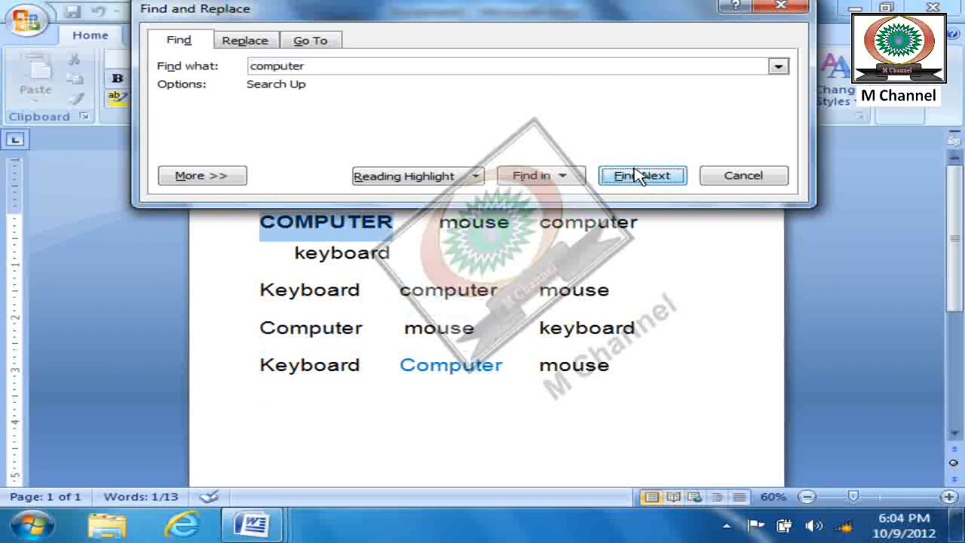
- Expand the search options, turn on Match case and replace the search text with "COMPUTER"
{"action": "left_click", "coordinate": [955, 266]}
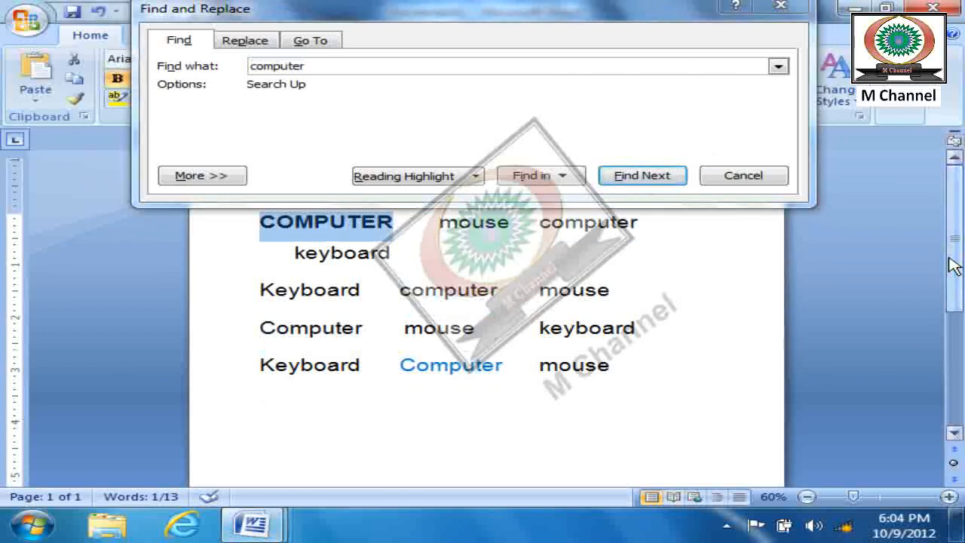
{"action": "left_click", "coordinate": [222, 179]}
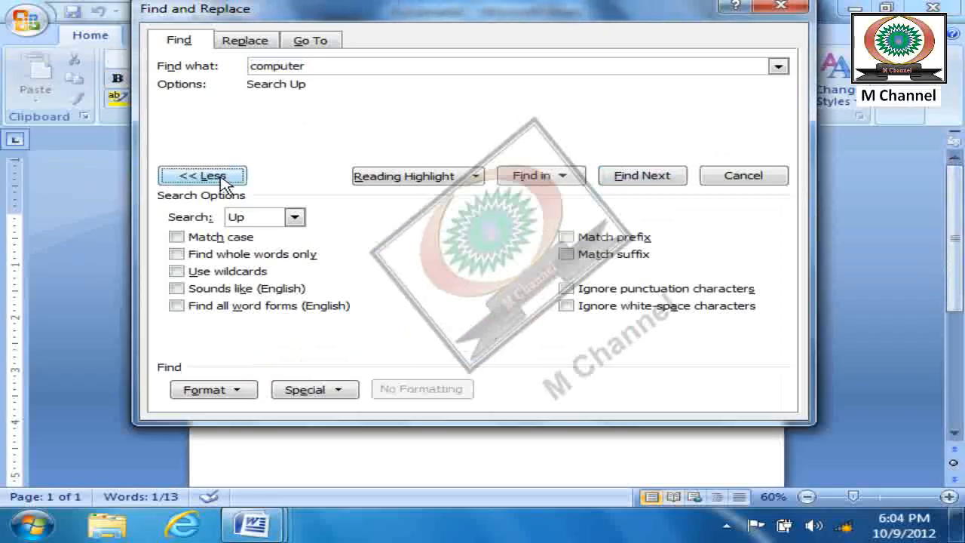
{"action": "left_click", "coordinate": [177, 237]}
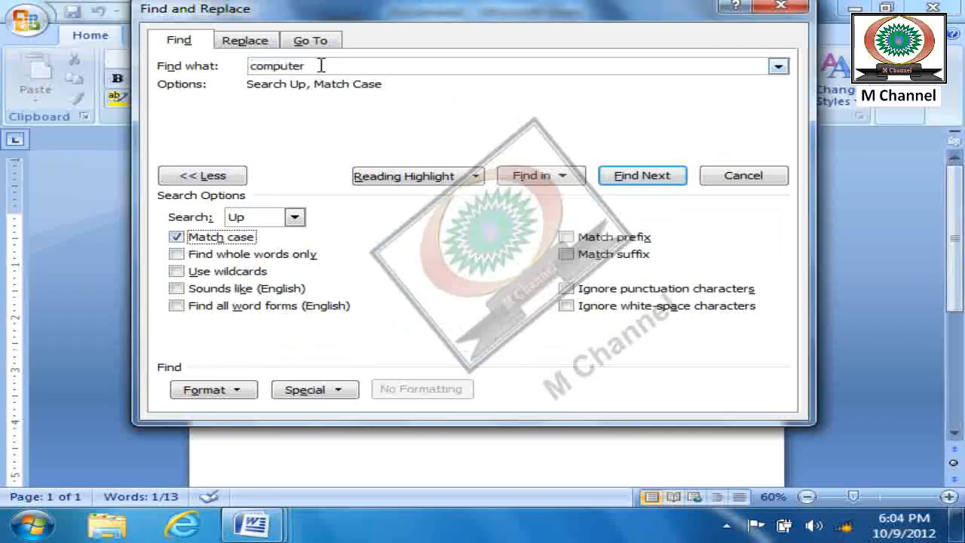
{"action": "left_click_drag", "start_coordinate": [320, 66], "coordinate": [194, 60]}
{"action": "type", "text": "COMPUTER"}
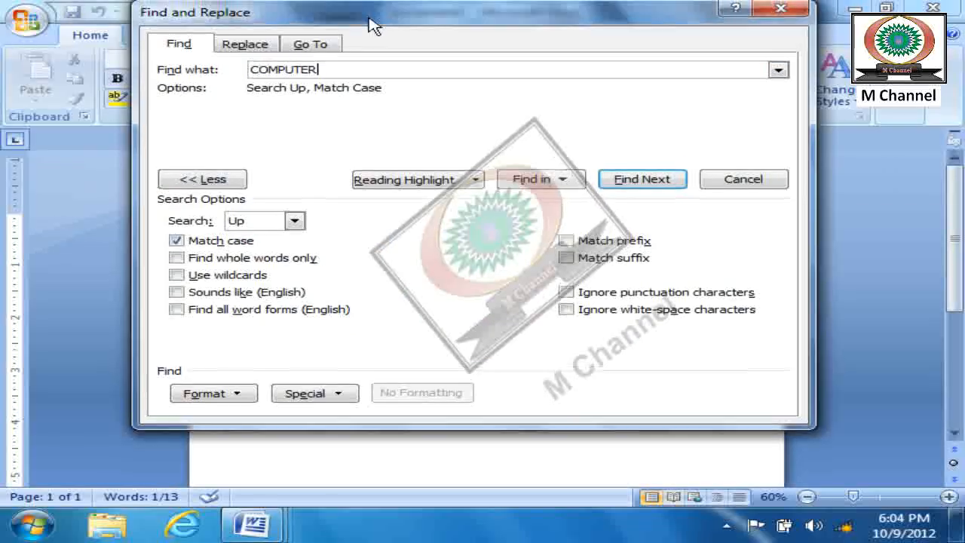
- Set the search direction to All and run the case-sensitive search for "COMPUTER"
{"action": "left_click_drag", "start_coordinate": [364, 9], "coordinate": [447, 21]}
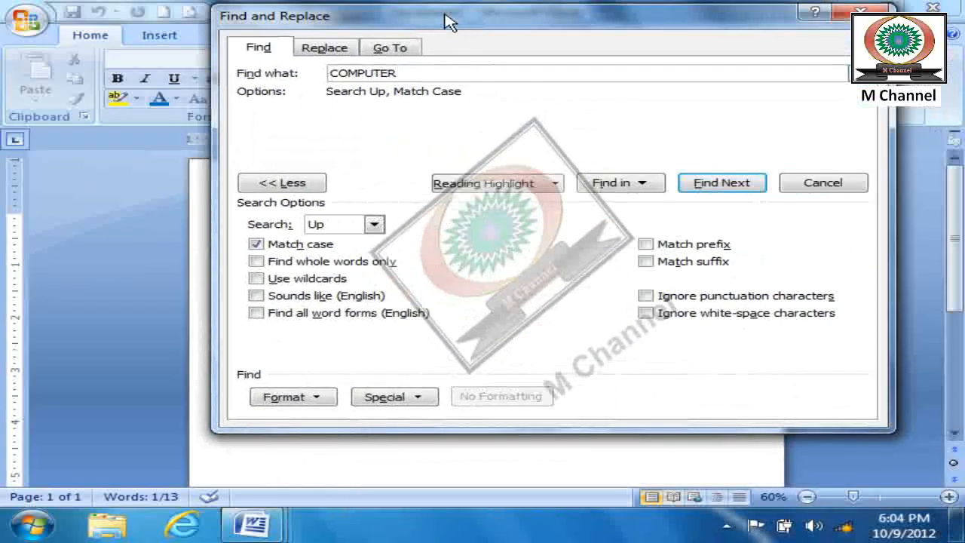
{"action": "left_click_drag", "start_coordinate": [480, 28], "coordinate": [482, 7]}
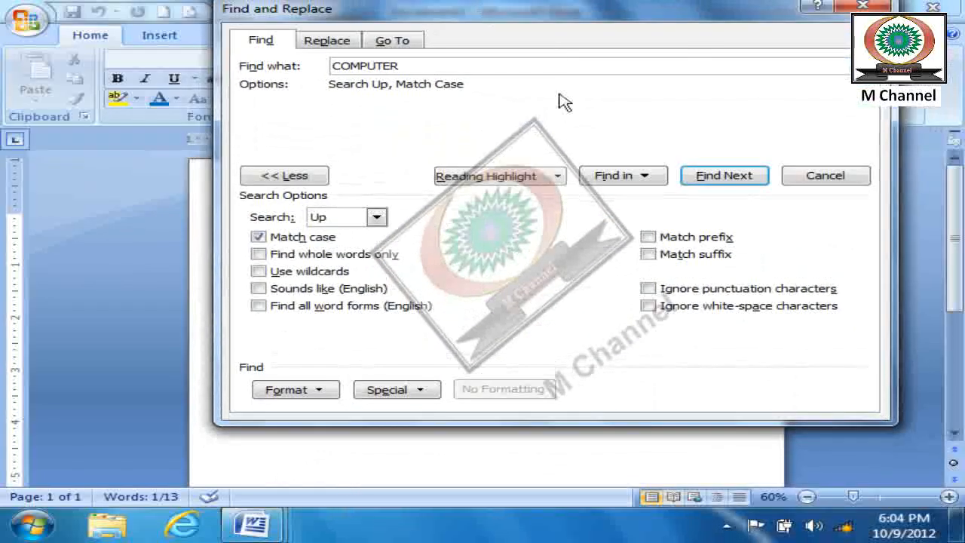
{"action": "left_click", "coordinate": [375, 218]}
{"action": "left_click", "coordinate": [337, 255]}
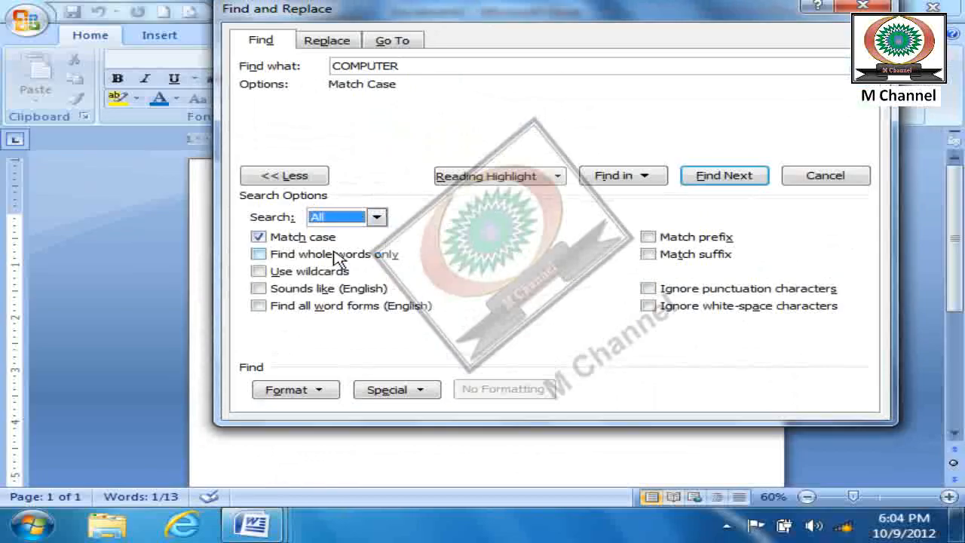
{"action": "left_click", "coordinate": [726, 178]}
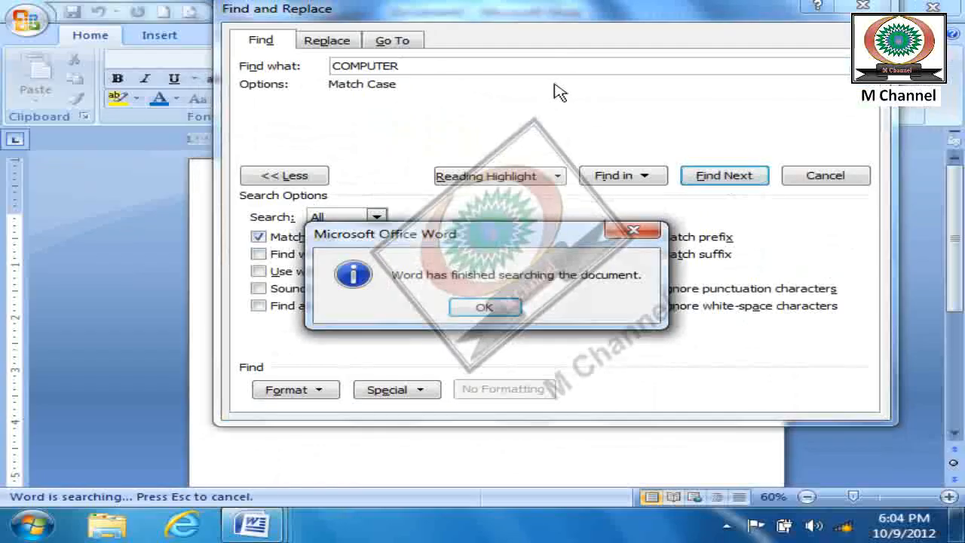
- Repeat the case-sensitive search for "COMPUTER" from the end of the document until the whole text has been searched
{"action": "left_click", "coordinate": [504, 304]}
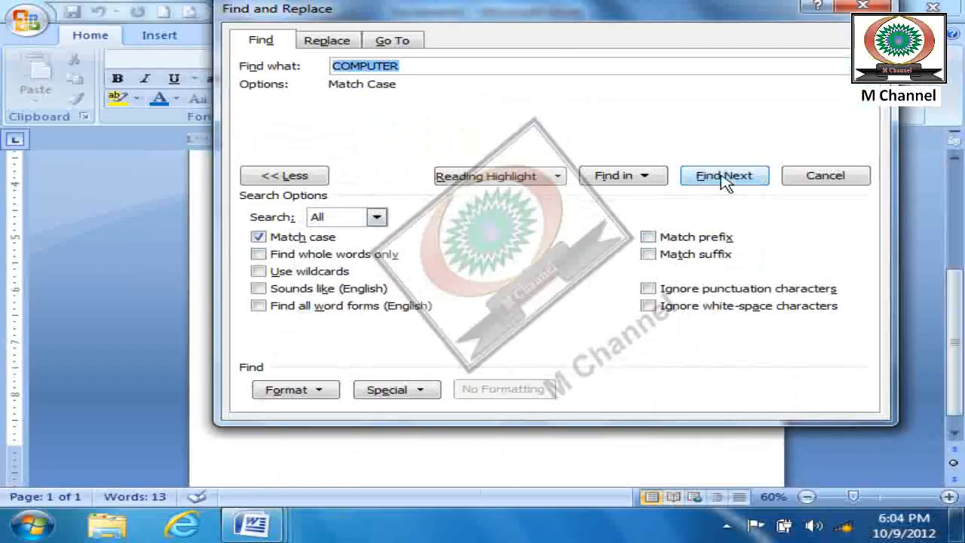
{"action": "left_click", "coordinate": [725, 181]}
{"action": "left_click_drag", "start_coordinate": [629, 123], "coordinate": [698, 15]}
{"action": "left_click", "coordinate": [804, 176]}
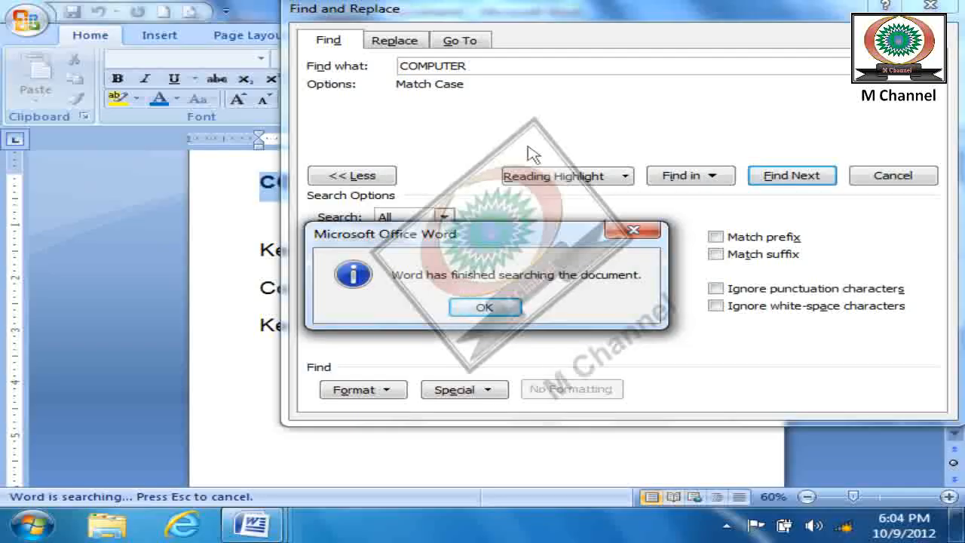
{"action": "key", "text": "Return"}
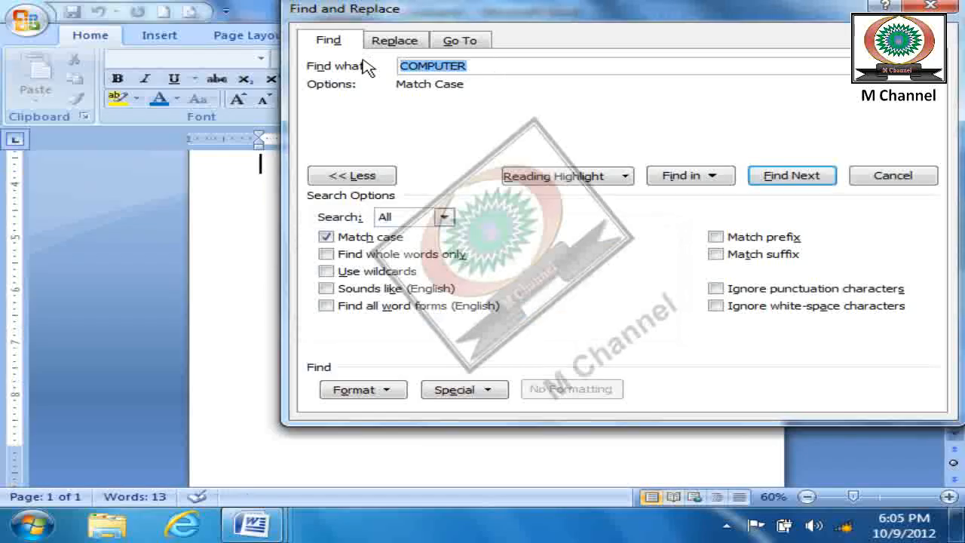
- Run a case-sensitive search for lowercase "computer", stepping through every match with the dialog moved clear of the text
{"action": "type", "text": "computer"}
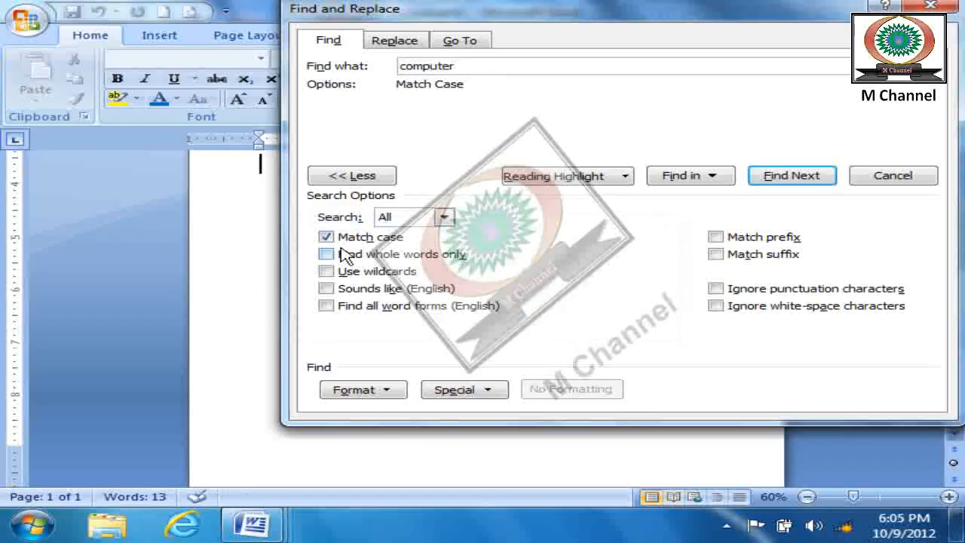
{"action": "left_click", "coordinate": [806, 180]}
{"action": "left_click_drag", "start_coordinate": [612, 108], "coordinate": [905, 181]}
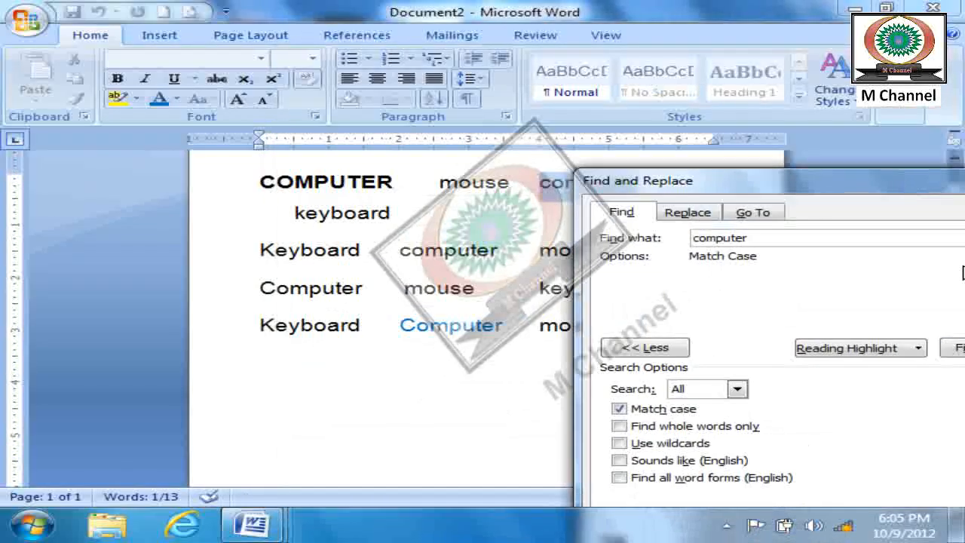
{"action": "left_click", "coordinate": [951, 354]}
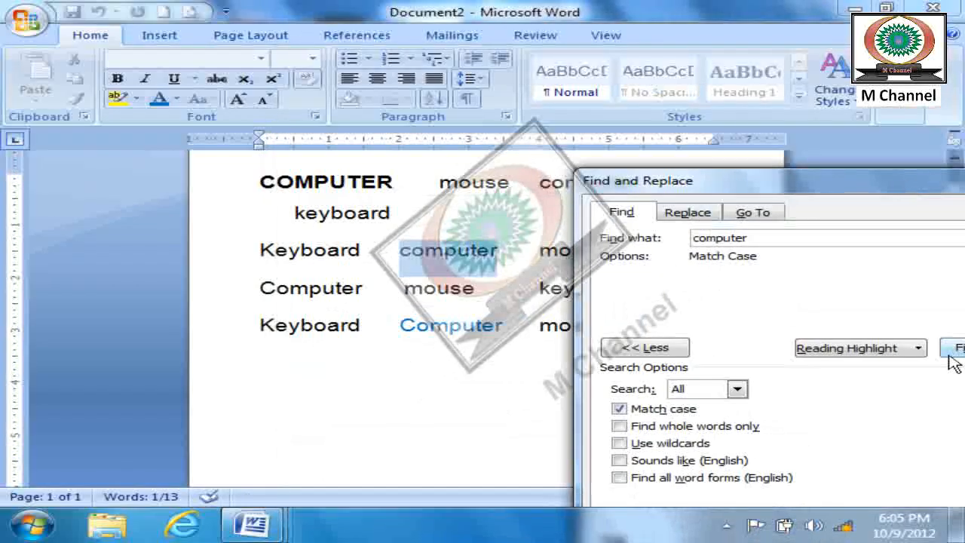
{"action": "left_click", "coordinate": [951, 354]}
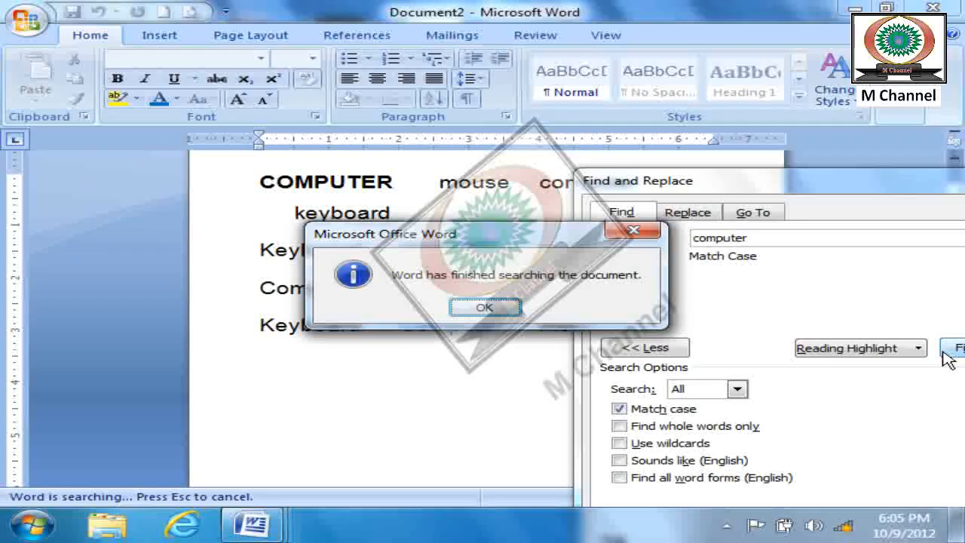
{"action": "key", "text": "Return"}
- Run a case-sensitive search for "Computer" with a capital C, stepping through every match in the document
{"action": "left_click_drag", "start_coordinate": [819, 188], "coordinate": [456, 19]}
{"action": "type", "text": "Computer"}
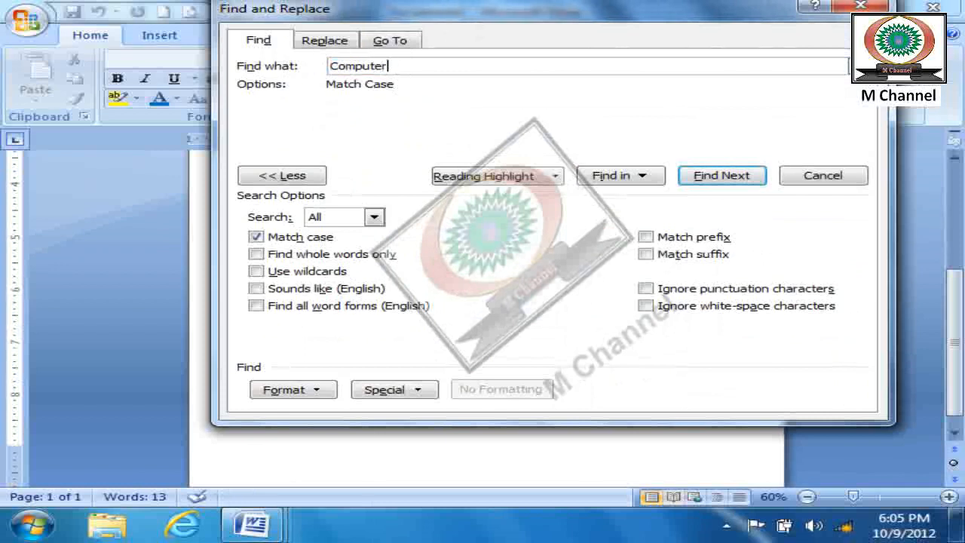
{"action": "left_click", "coordinate": [722, 176]}
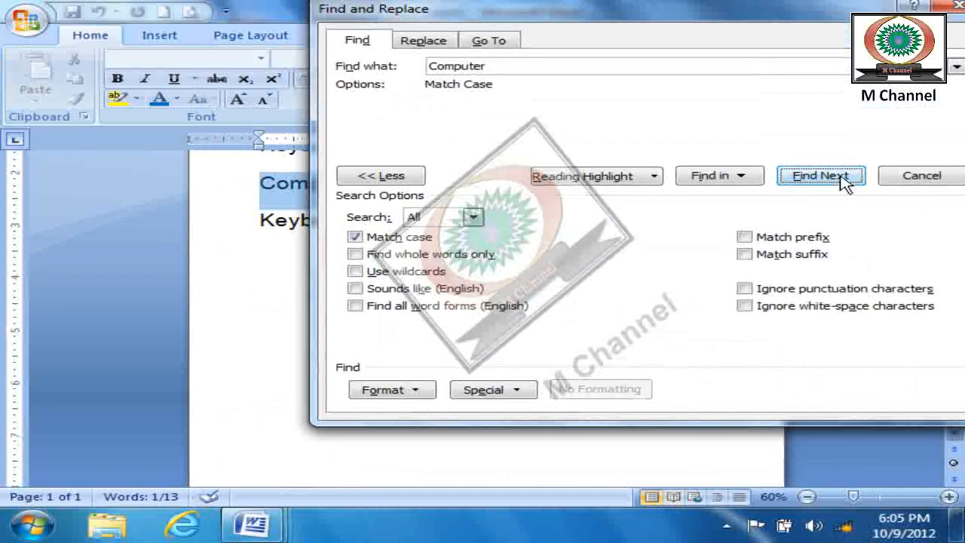
{"action": "left_click", "coordinate": [843, 179]}
{"action": "left_click_drag", "start_coordinate": [628, 110], "coordinate": [700, 216]}
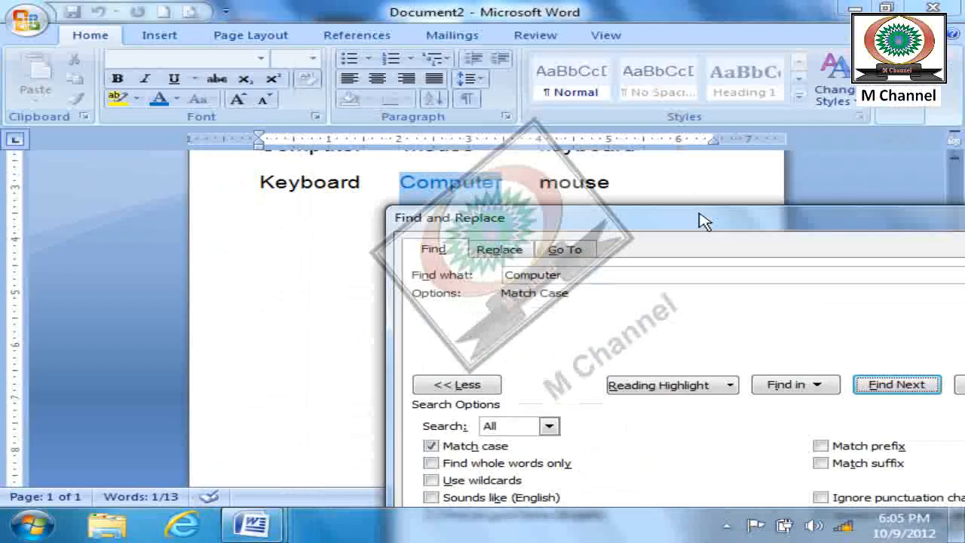
{"action": "left_click", "coordinate": [898, 387]}
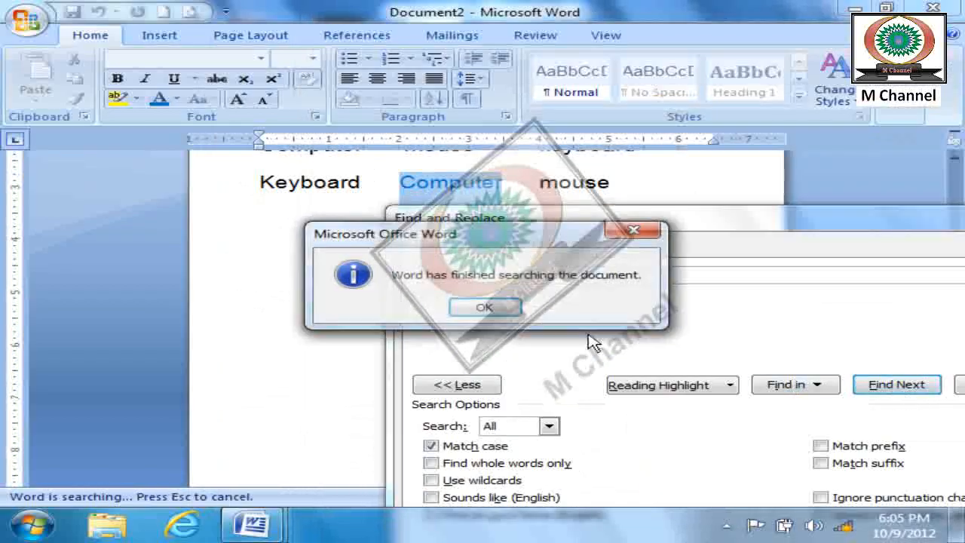
{"action": "left_click", "coordinate": [485, 308]}
- Turn off Match case, search for "Computer" again regardless of case, and close the Find dialog
{"action": "left_click_drag", "start_coordinate": [667, 224], "coordinate": [362, 20]}
{"action": "left_click", "coordinate": [129, 237]}
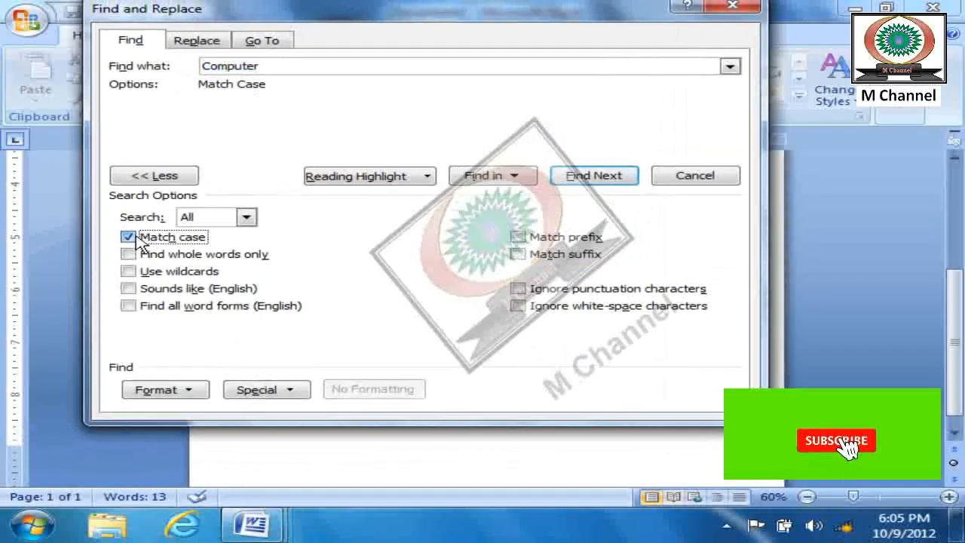
{"action": "left_click", "coordinate": [595, 176]}
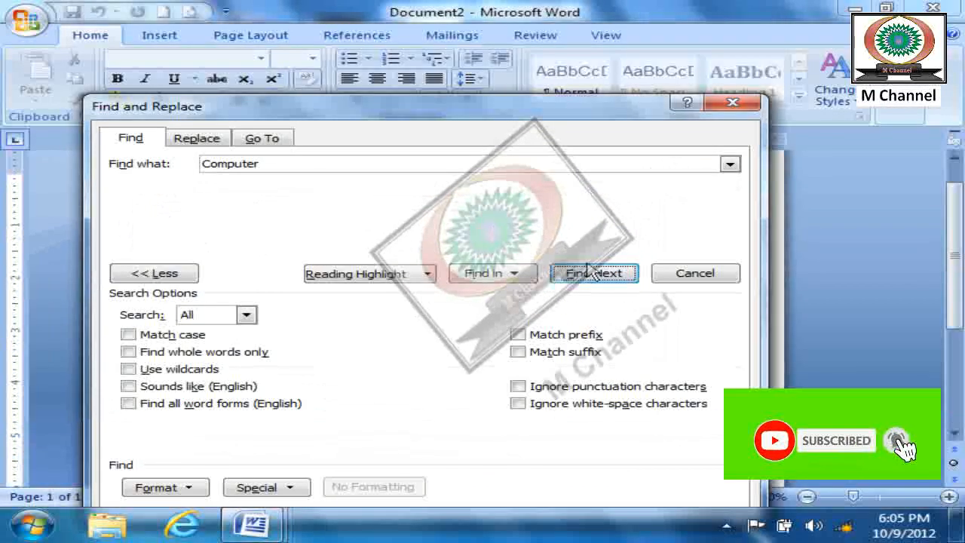
{"action": "left_click", "coordinate": [594, 277]}
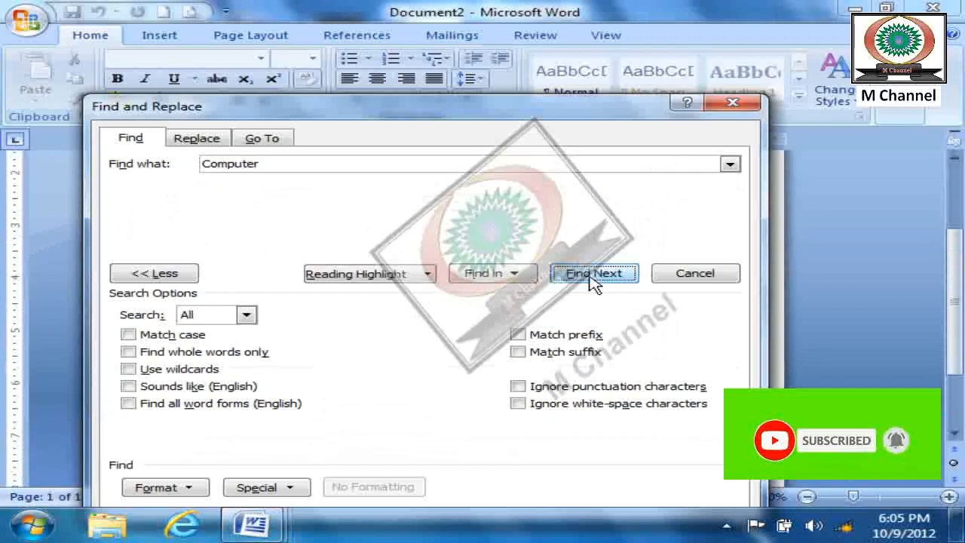
{"action": "left_click_drag", "start_coordinate": [564, 108], "coordinate": [635, 42]}
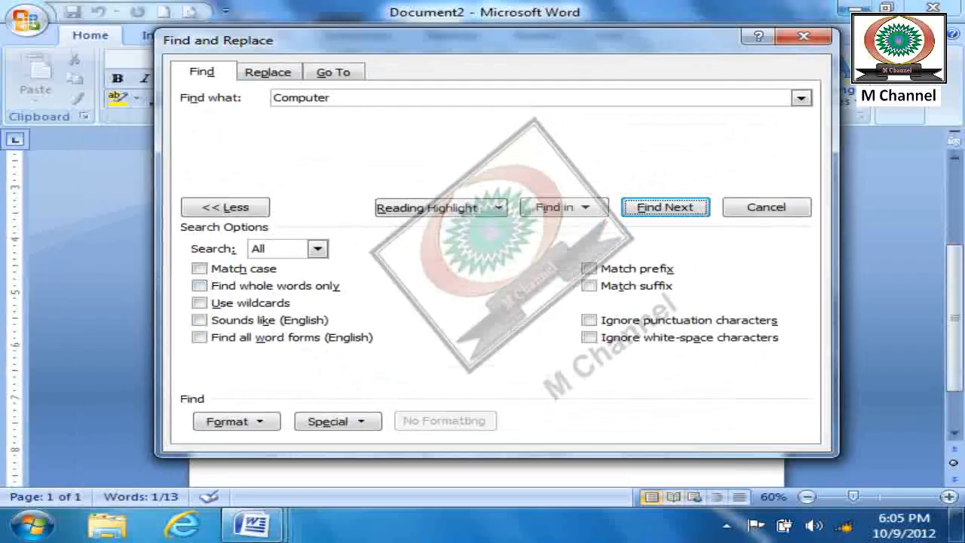
{"action": "left_click", "coordinate": [786, 212]}
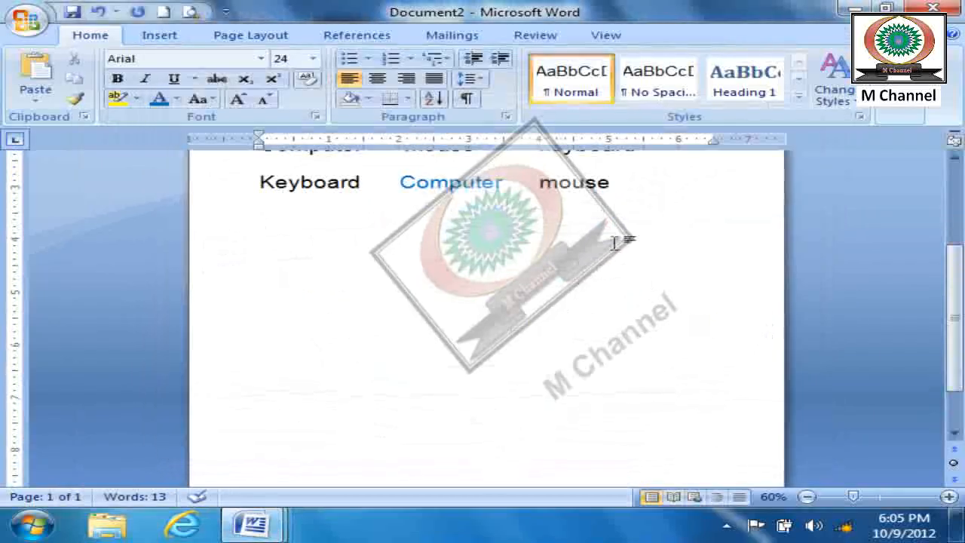
- Add two lines below the last row: a first name and surname joined as one word, and the same pair in reversed order
{"action": "scroll", "coordinate": [601, 251], "scroll_direction": "up", "scroll_amount": 2}
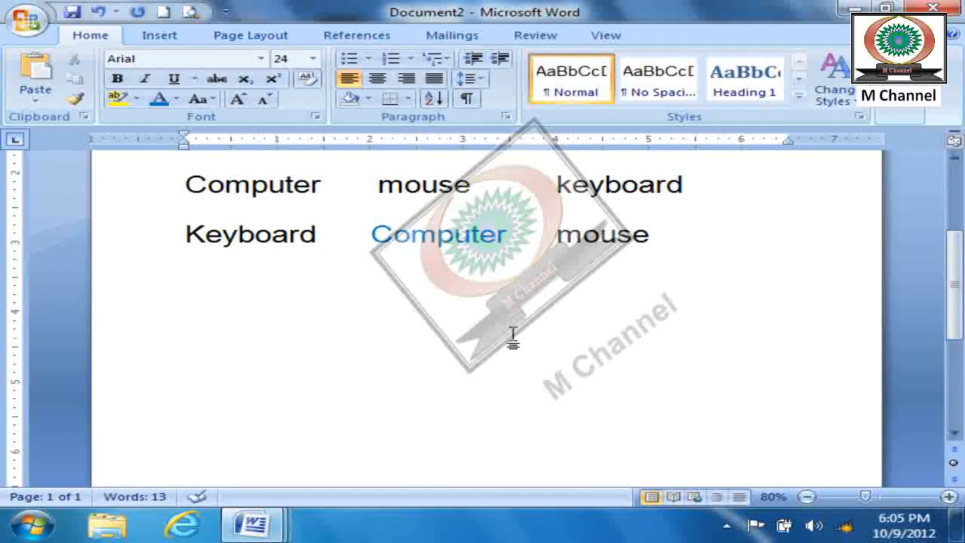
{"action": "key", "text": "Return"}
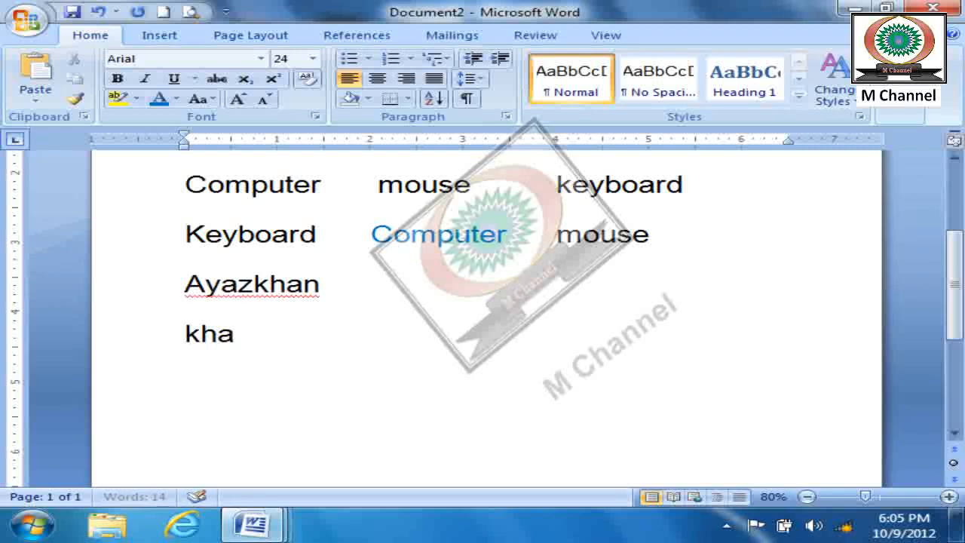
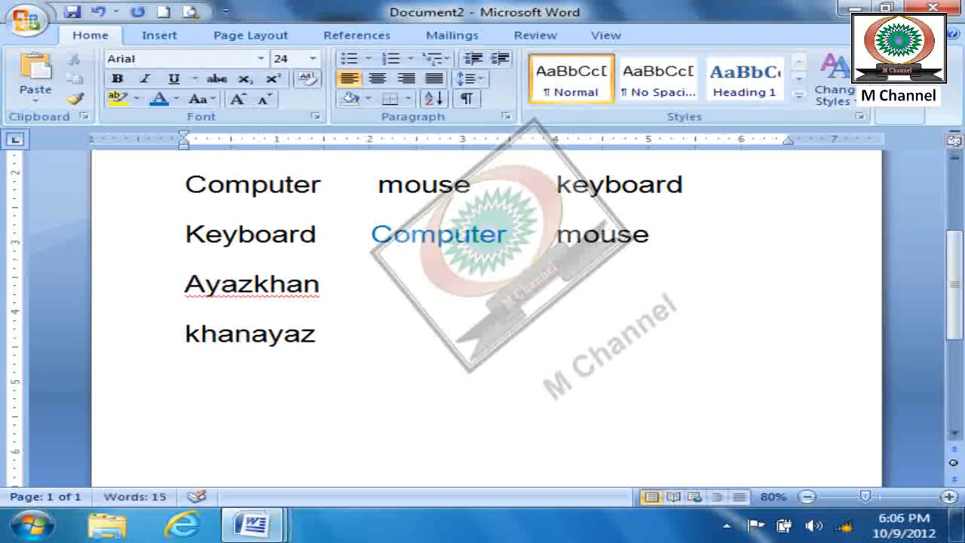
- Add a line with the first name alone and another with a different name joined in front of it
{"action": "key", "text": "Return"}
{"action": "type", "text": "ayaz"}
{"action": "key", "text": "Return"}
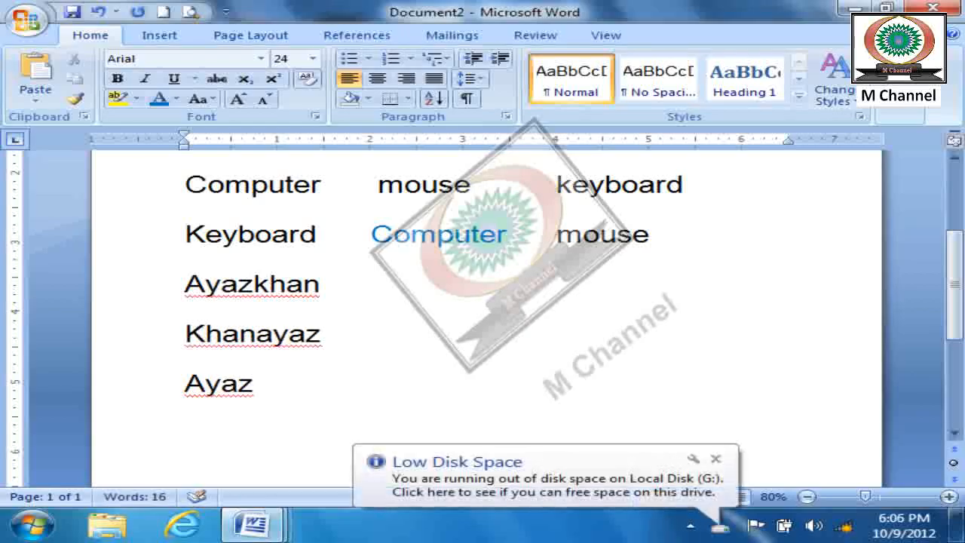
{"action": "type", "text": "aya"}
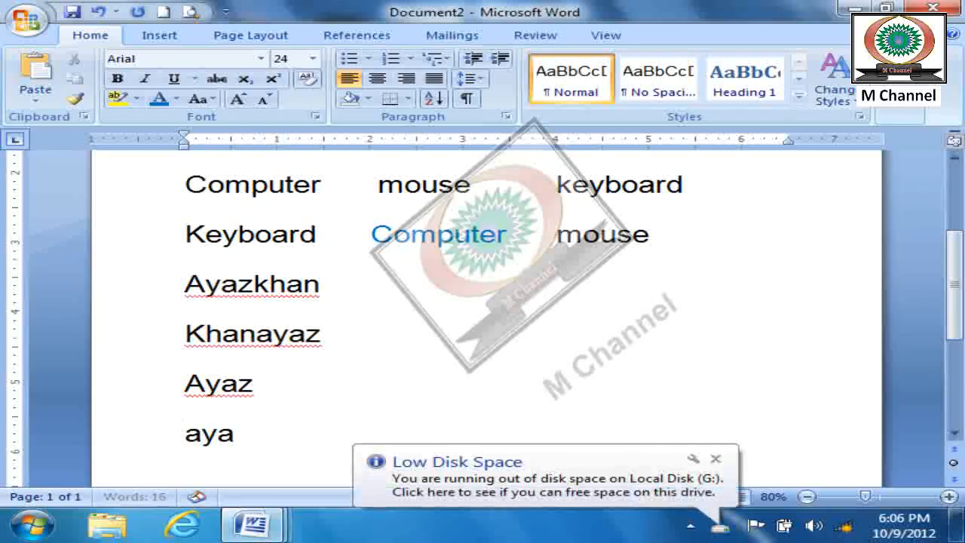
{"action": "key", "text": "BackSpace"}
{"action": "key", "text": "BackSpace"}
{"action": "key", "text": "BackSpace"}
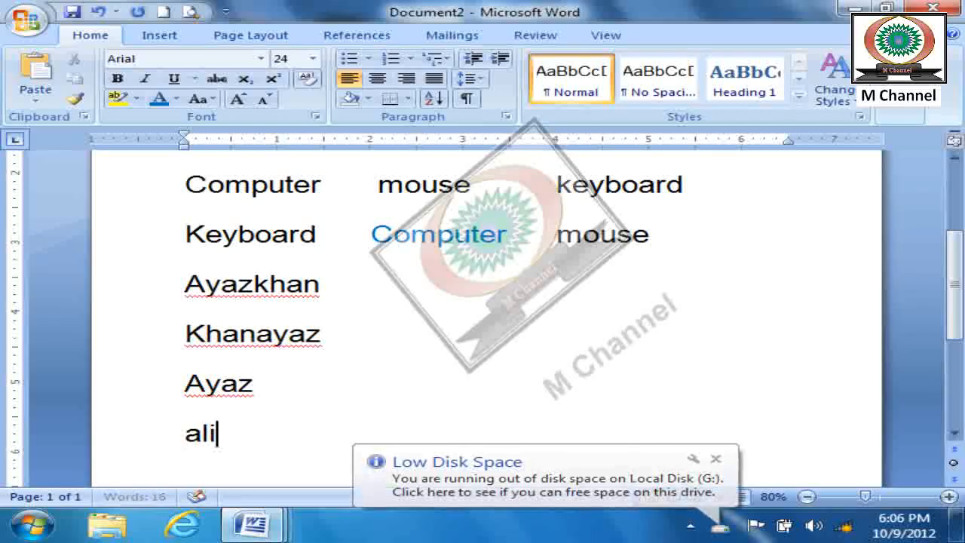
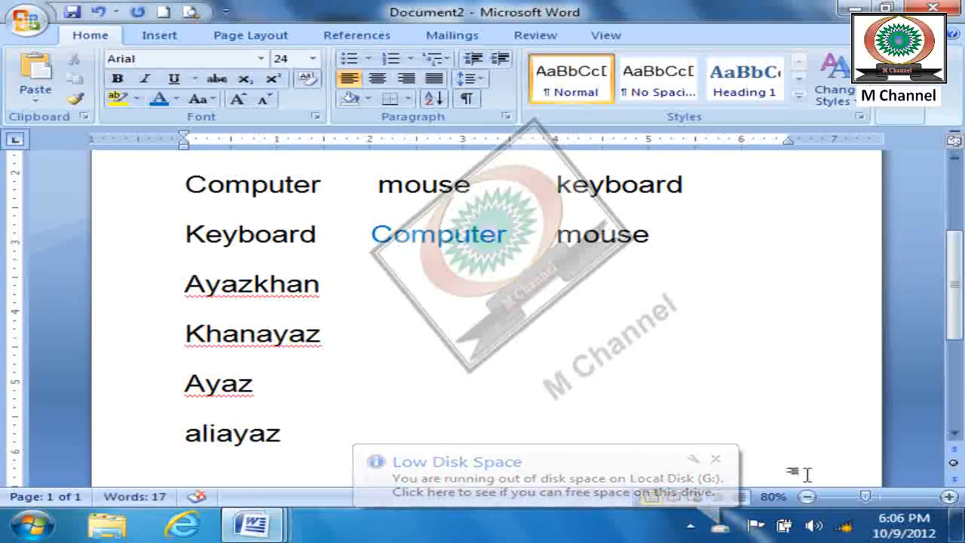
{"action": "left_click", "coordinate": [716, 459]}
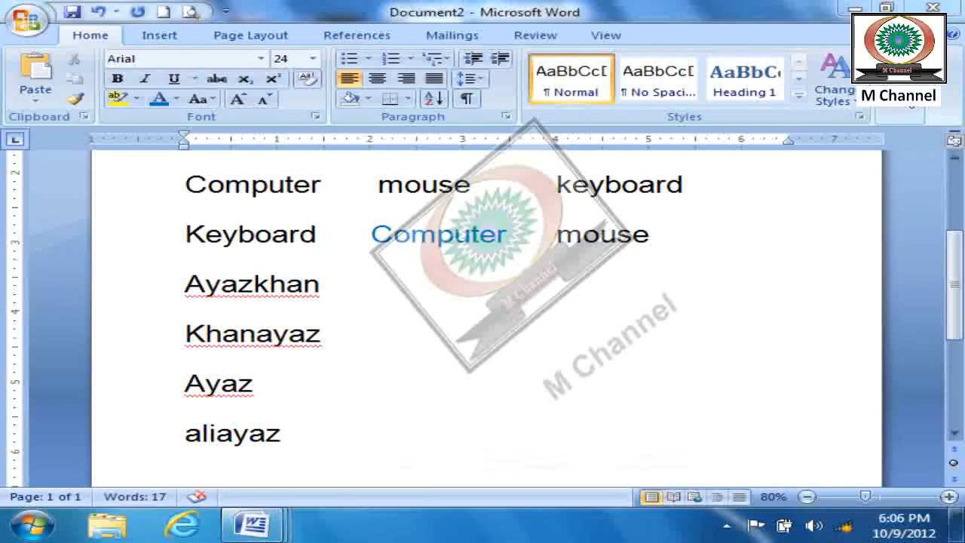
- Reopen the Find dialog with its extra search options collapsed, and zoom the document out to 50% to show all lines
{"action": "left_click", "coordinate": [907, 111]}
{"action": "left_click", "coordinate": [912, 140]}
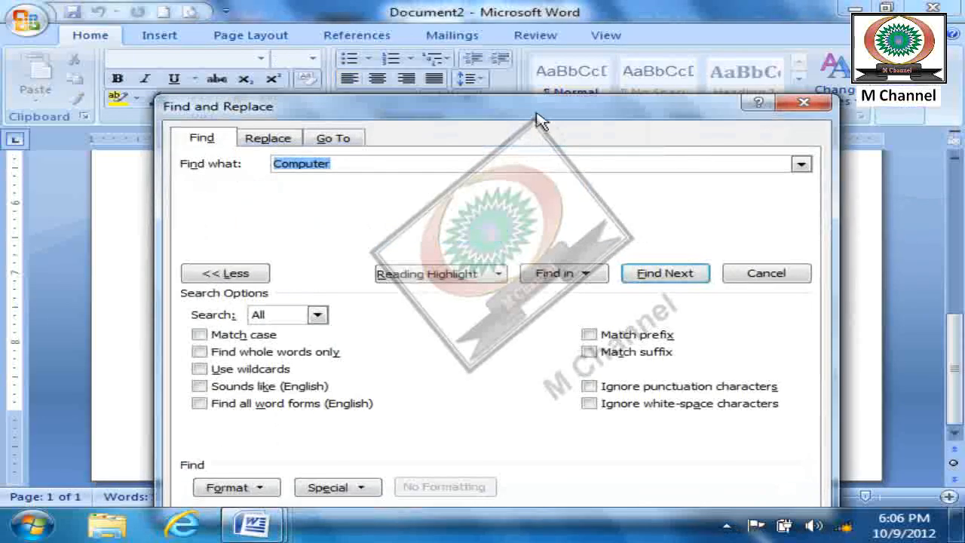
{"action": "left_click", "coordinate": [226, 275]}
{"action": "left_click_drag", "start_coordinate": [423, 117], "coordinate": [652, 31]}
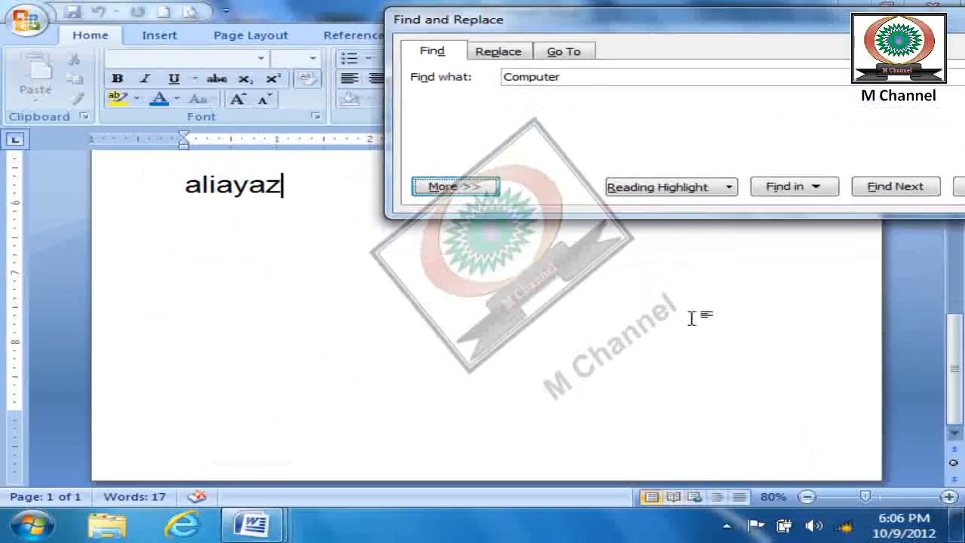
{"action": "left_click", "coordinate": [800, 334]}
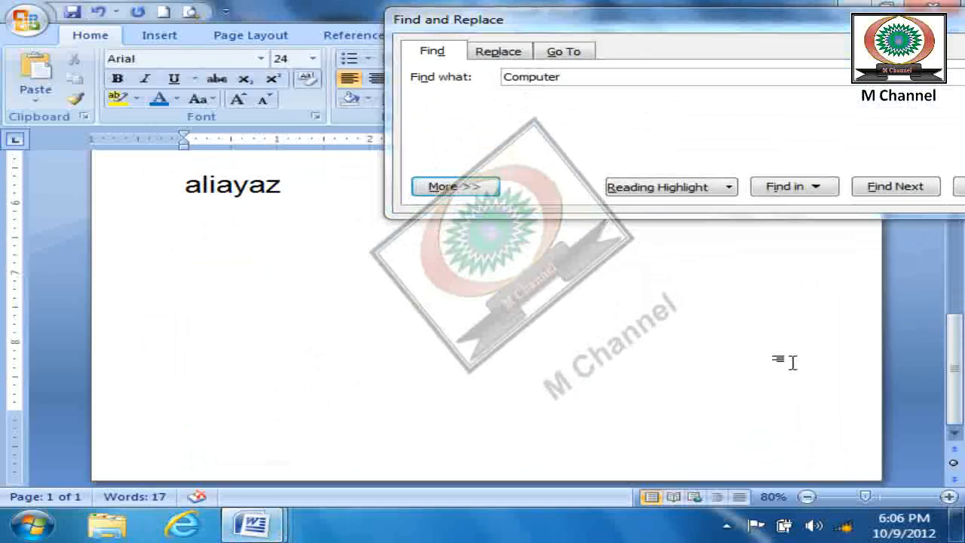
{"action": "scroll", "coordinate": [793, 362], "scroll_direction": "down", "scroll_amount": 3}
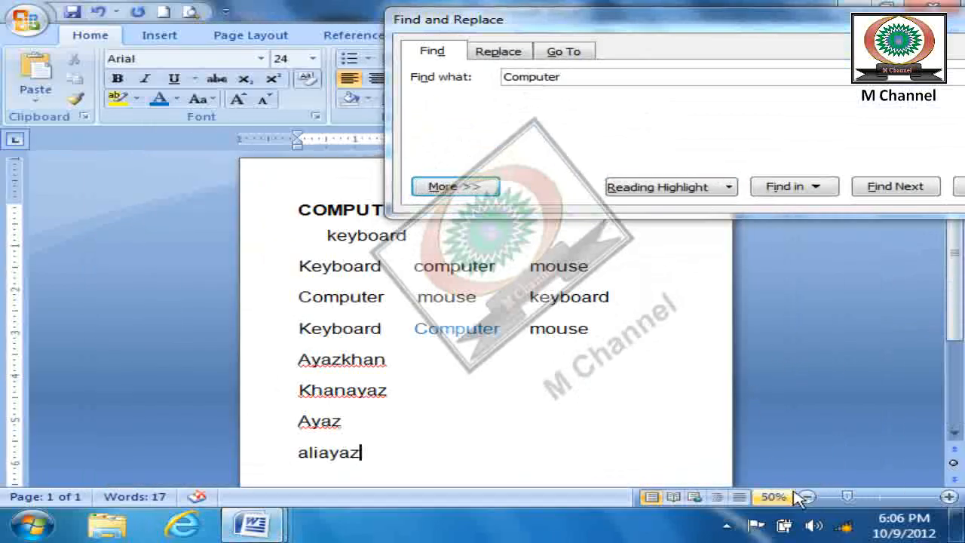
- Search for the first name and step through each occurrence in the four added lines
{"action": "left_click", "coordinate": [723, 26]}
{"action": "left_click_drag", "start_coordinate": [724, 26], "coordinate": [675, 15]}
{"action": "left_click_drag", "start_coordinate": [545, 65], "coordinate": [445, 72]}
{"action": "type", "text": "ayaz"}
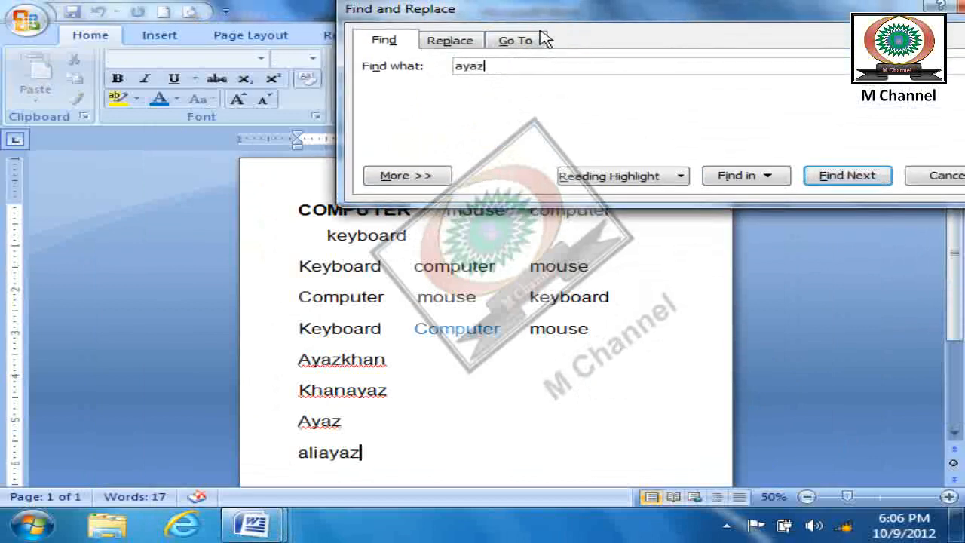
{"action": "left_click", "coordinate": [843, 178]}
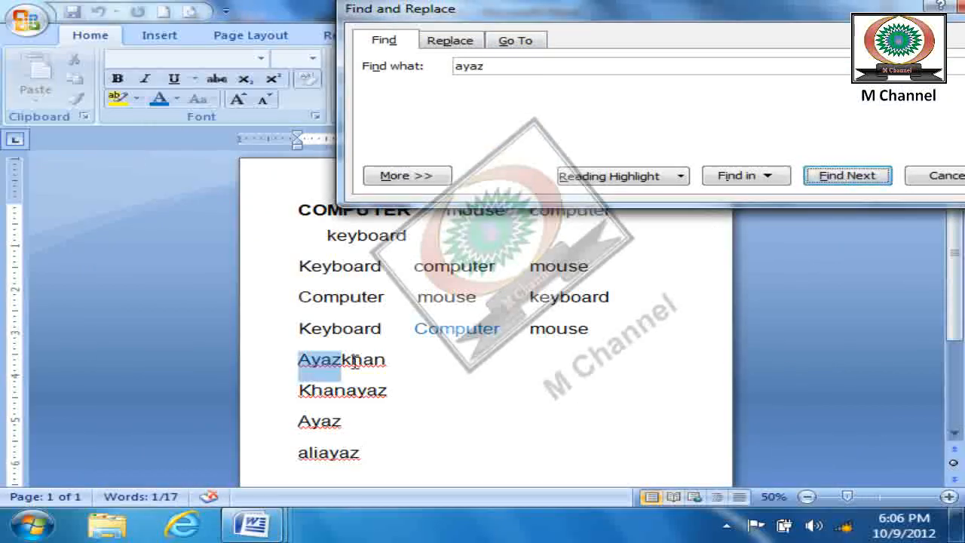
{"action": "left_click", "coordinate": [876, 177]}
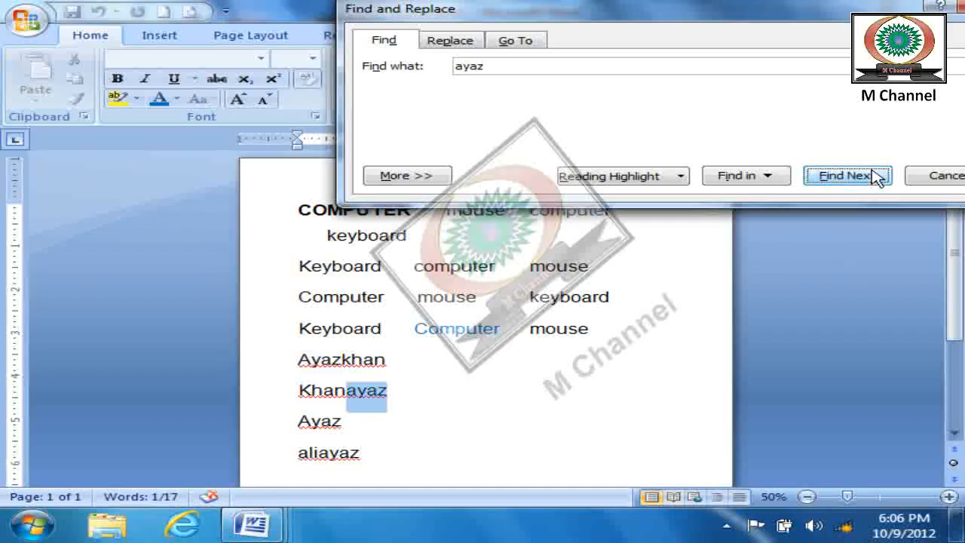
{"action": "left_click", "coordinate": [876, 176]}
{"action": "left_click", "coordinate": [876, 175]}
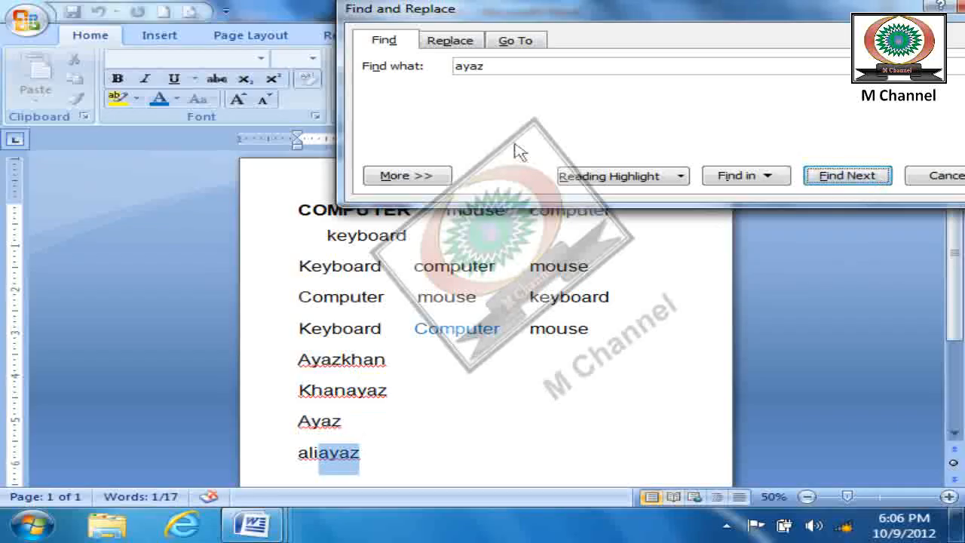
- Expand the search options, turn on Find whole words only, and search for the first name as a whole word
{"action": "left_click", "coordinate": [431, 179]}
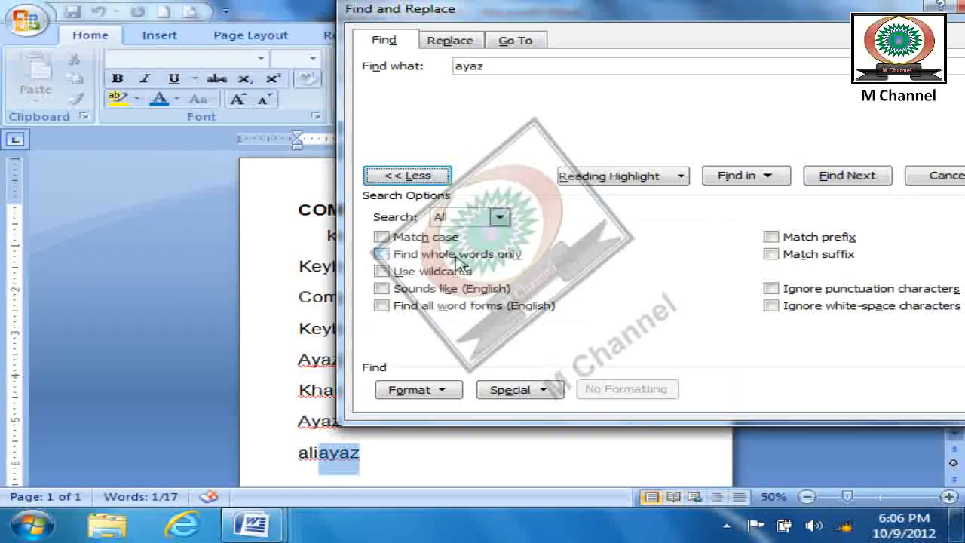
{"action": "left_click", "coordinate": [382, 256]}
{"action": "left_click_drag", "start_coordinate": [588, 11], "coordinate": [626, 11]}
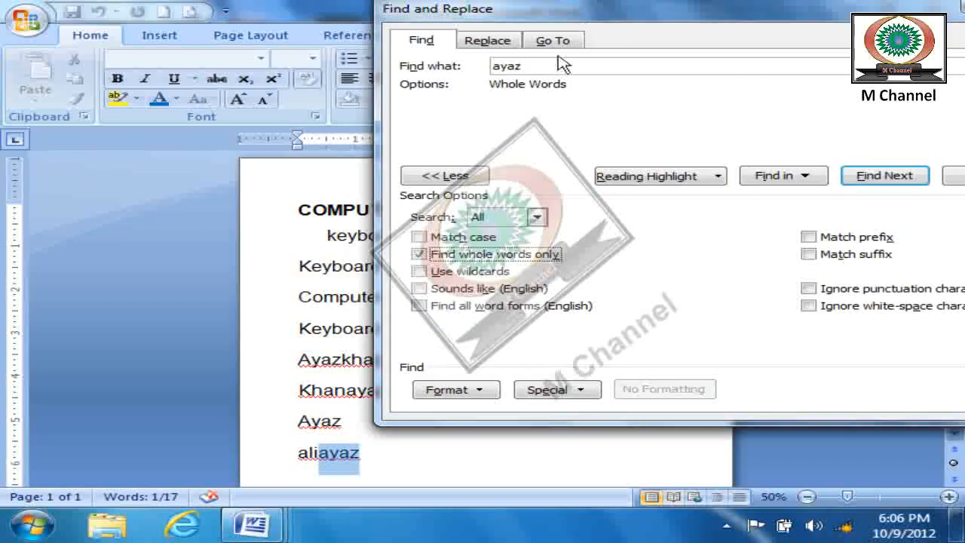
{"action": "left_click", "coordinate": [885, 176]}
{"action": "left_click", "coordinate": [489, 307]}
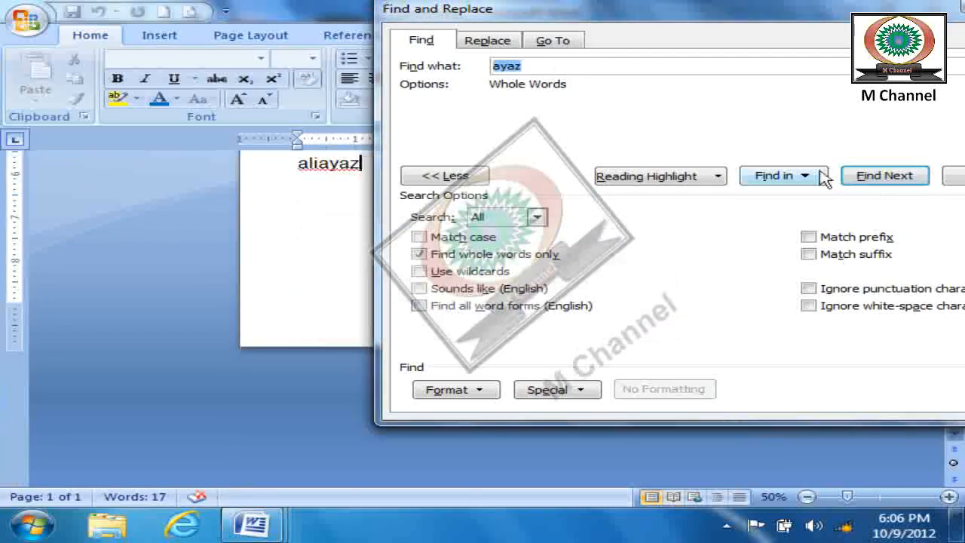
- Step through the remaining whole-word matches of the first name to the end of the document, and close the search
{"action": "left_click", "coordinate": [874, 176]}
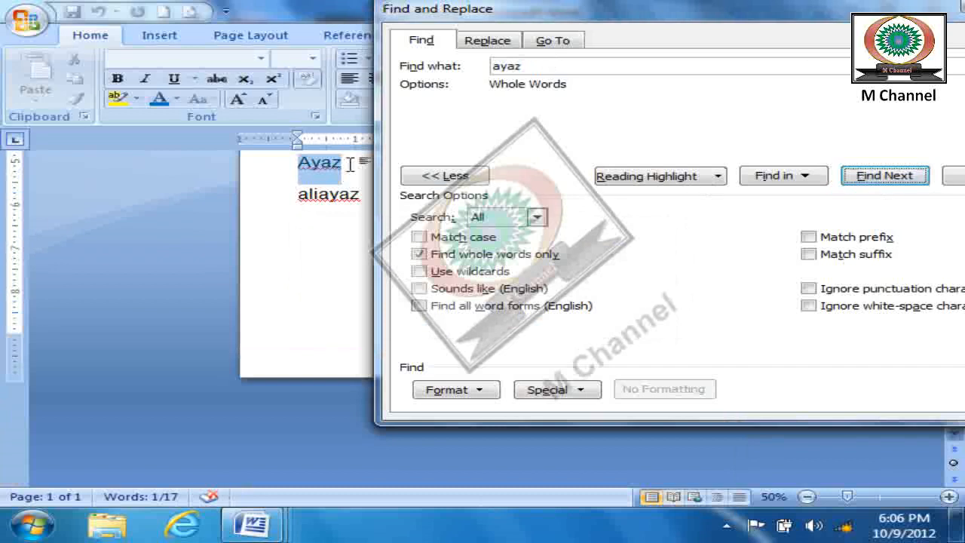
{"action": "left_click", "coordinate": [884, 175]}
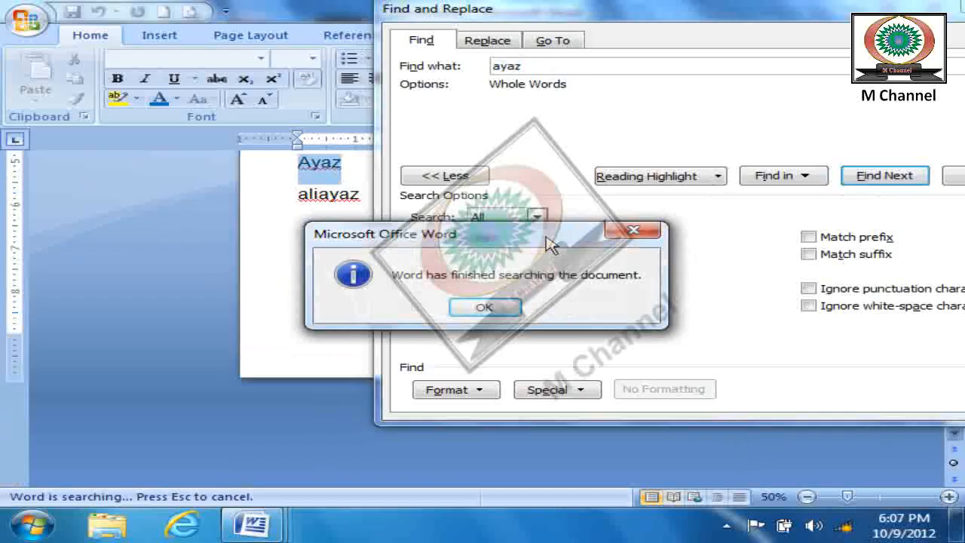
{"action": "key", "text": "Return"}
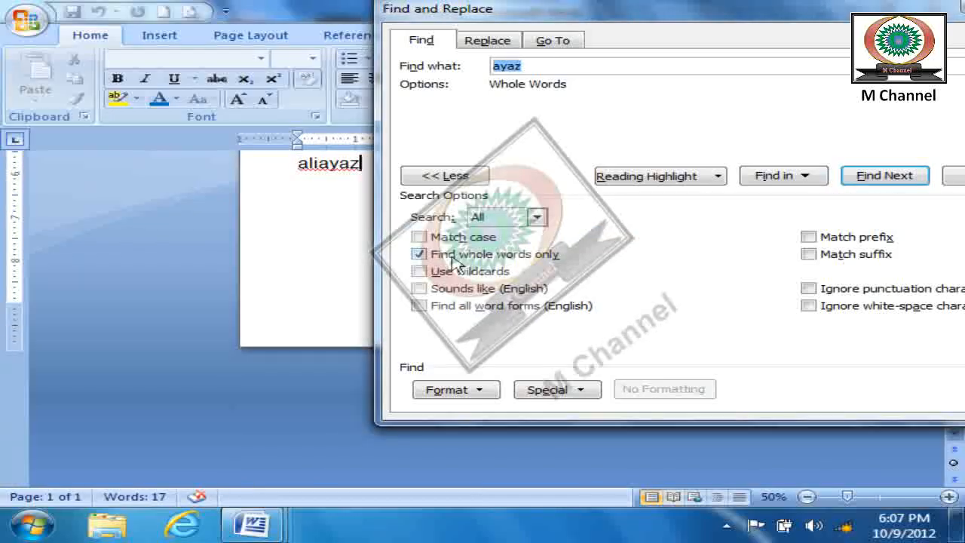
{"action": "key", "text": "Escape"}
- Insert a space between the joined names in the first two of the four added name lines
{"action": "scroll", "coordinate": [533, 296], "scroll_direction": "up", "scroll_amount": 2}
{"action": "scroll", "coordinate": [533, 296], "scroll_direction": "up", "scroll_amount": 2}
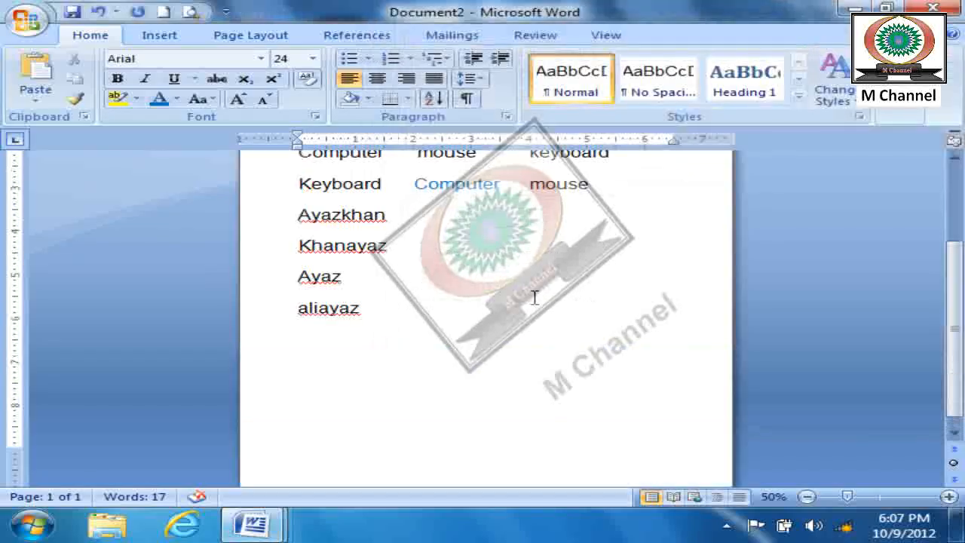
{"action": "left_click", "coordinate": [348, 251]}
{"action": "left_click", "coordinate": [344, 213]}
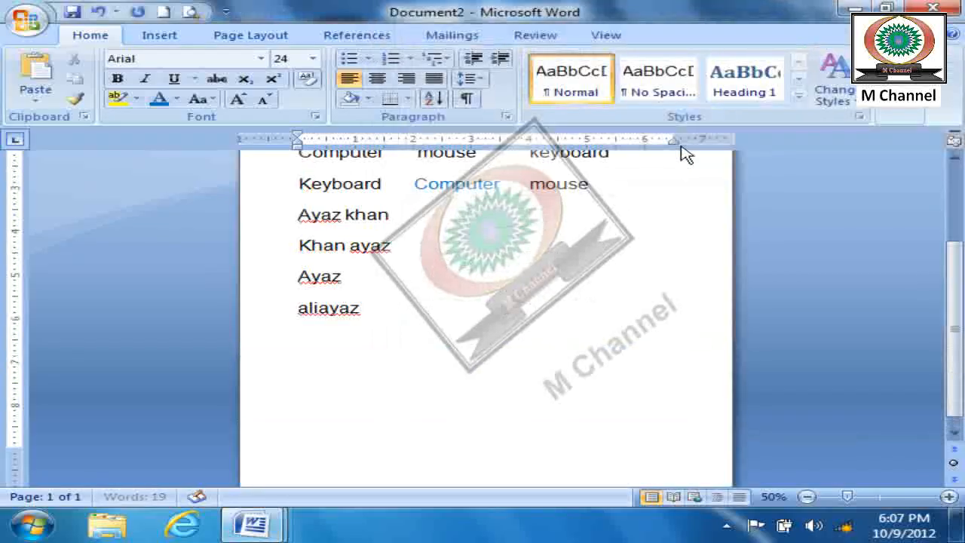
- Repeat the whole-word search for the first name through the spaced name lines, and close the search when it finishes
{"action": "left_click", "coordinate": [902, 109]}
{"action": "left_click", "coordinate": [901, 137]}
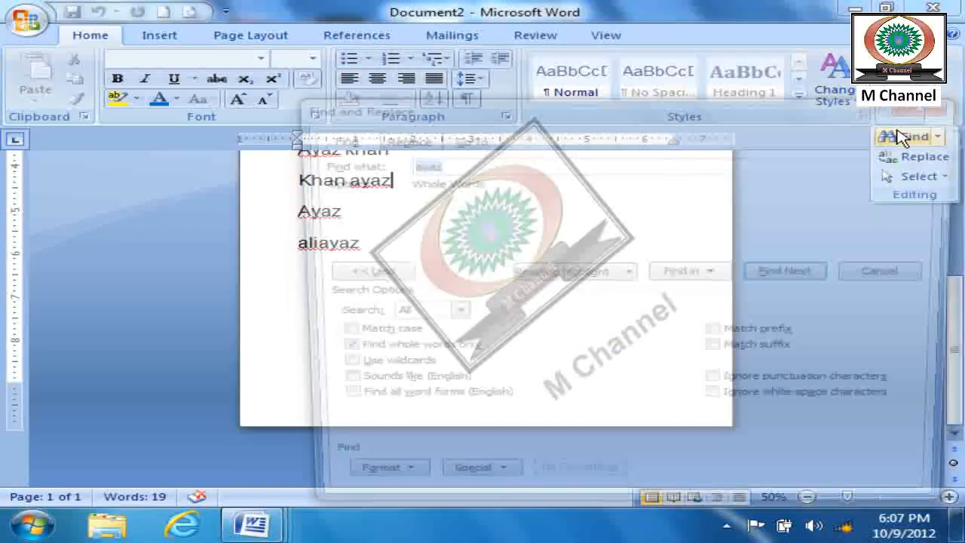
{"action": "left_click_drag", "start_coordinate": [595, 112], "coordinate": [696, 25]}
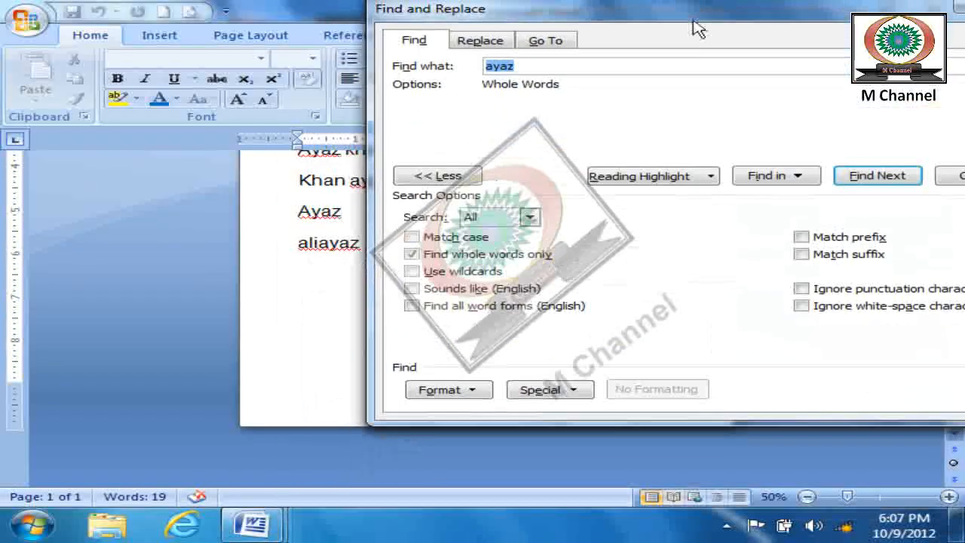
{"action": "left_click", "coordinate": [879, 176]}
{"action": "left_click", "coordinate": [878, 176]}
{"action": "left_click", "coordinate": [878, 176]}
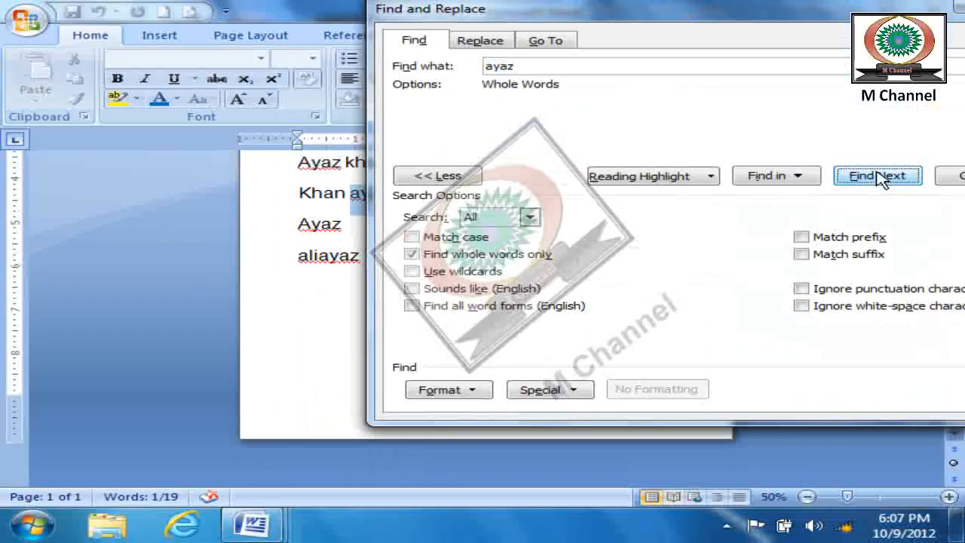
{"action": "left_click", "coordinate": [879, 176]}
{"action": "left_click", "coordinate": [501, 315]}
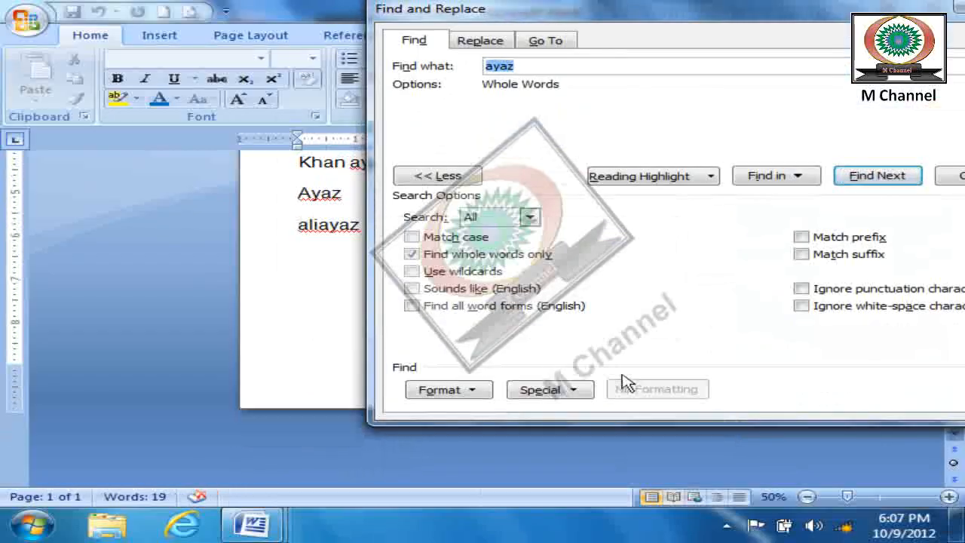
{"action": "left_click", "coordinate": [952, 176]}
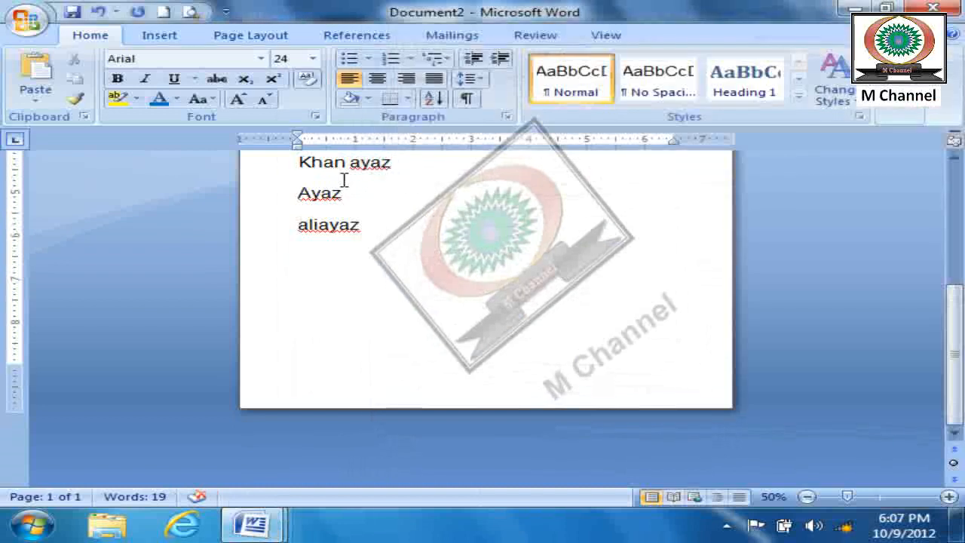
- Remove the space between the two names in the second added name line
{"action": "scroll", "coordinate": [379, 179], "scroll_direction": "up", "scroll_amount": 2}
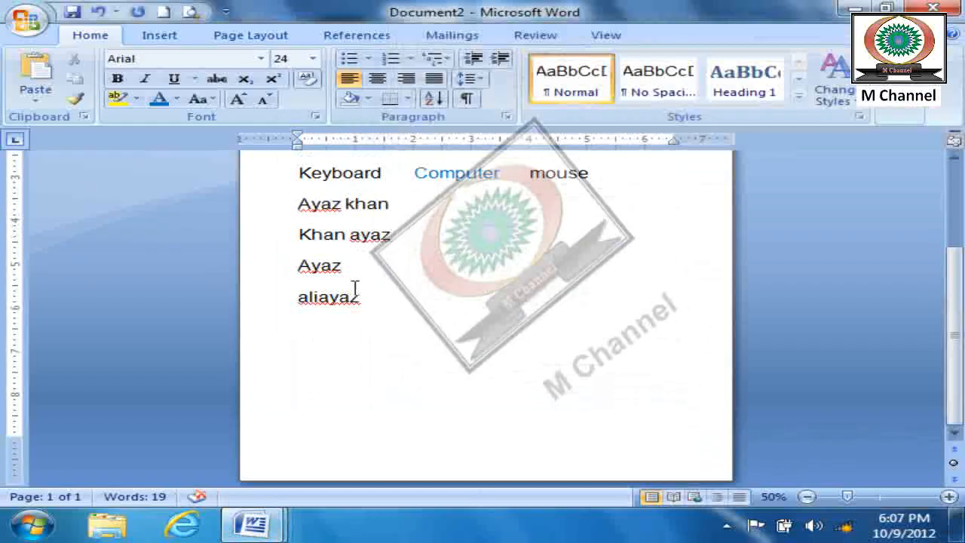
{"action": "key", "text": "BackSpace"}
{"action": "left_click", "coordinate": [430, 274]}
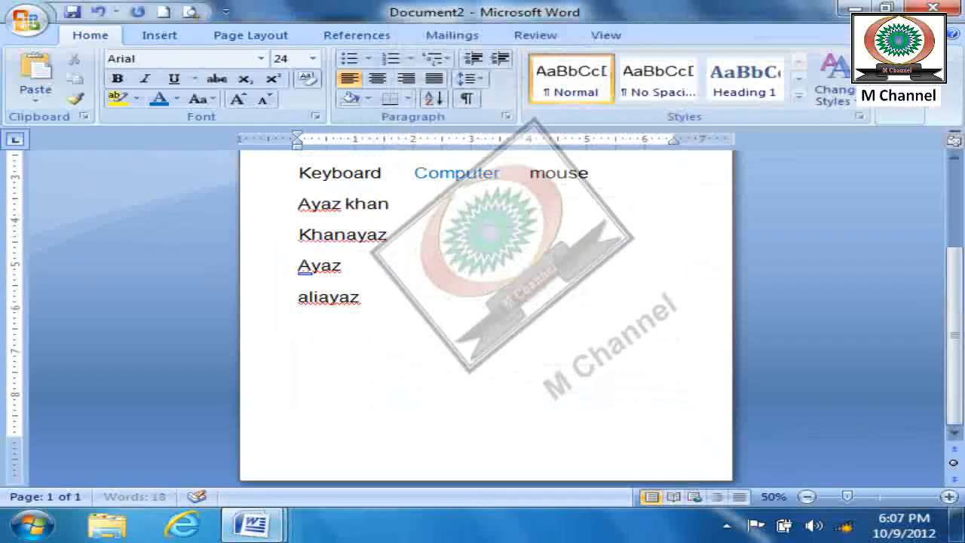
{"action": "left_click", "coordinate": [916, 111]}
{"action": "left_click", "coordinate": [897, 137]}
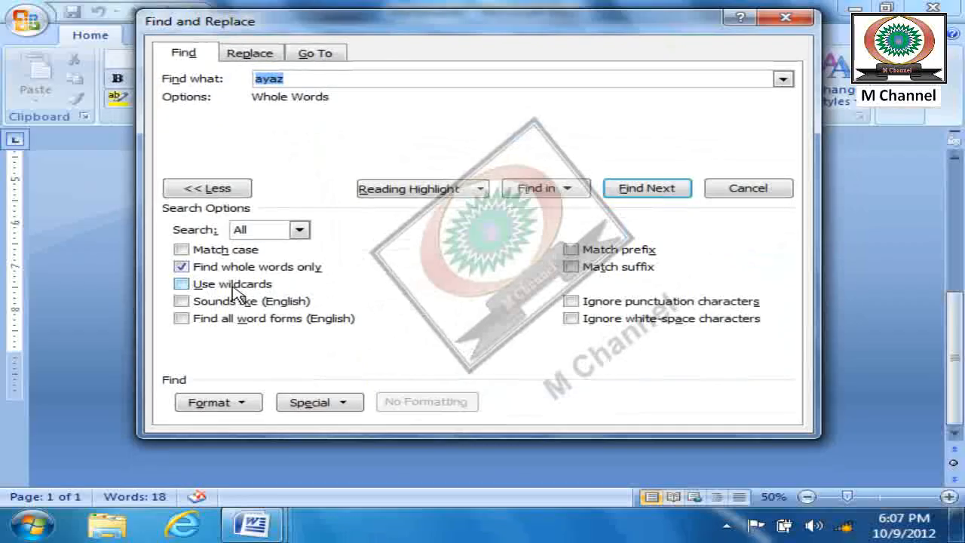
{"action": "left_click", "coordinate": [181, 267]}
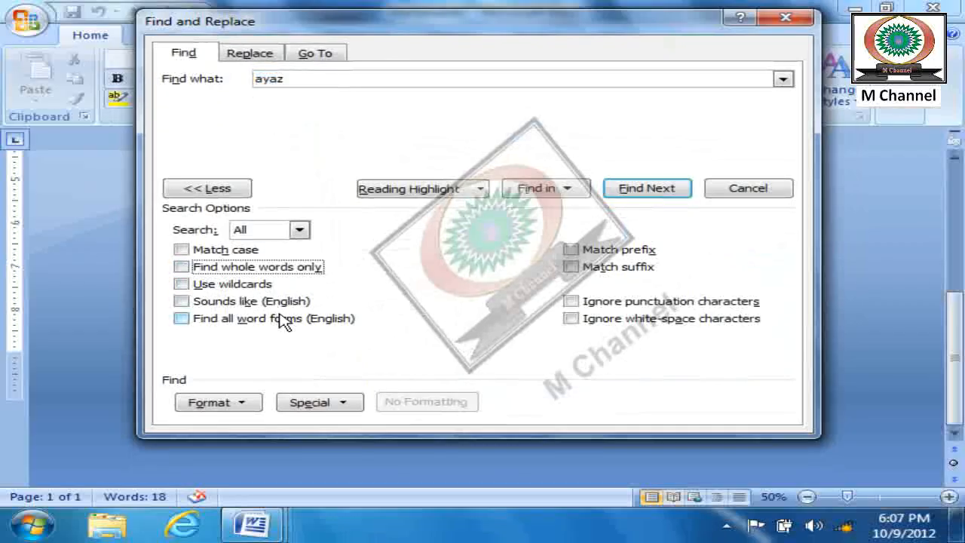
{"action": "key", "text": "Escape"}
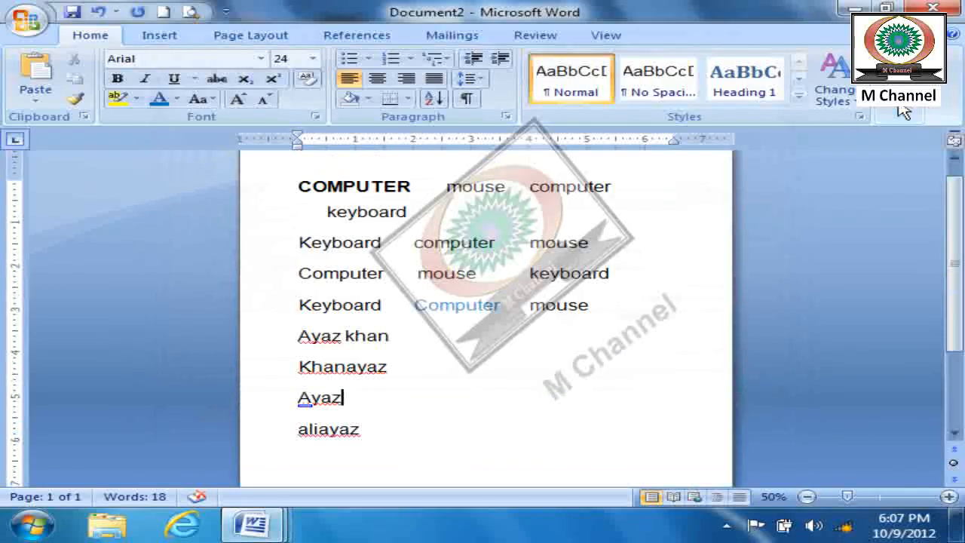
- Search for the letter "a" with Find whole words only turned off, step through several matches, and close the search
{"action": "left_click", "coordinate": [907, 111]}
{"action": "left_click", "coordinate": [841, 136]}
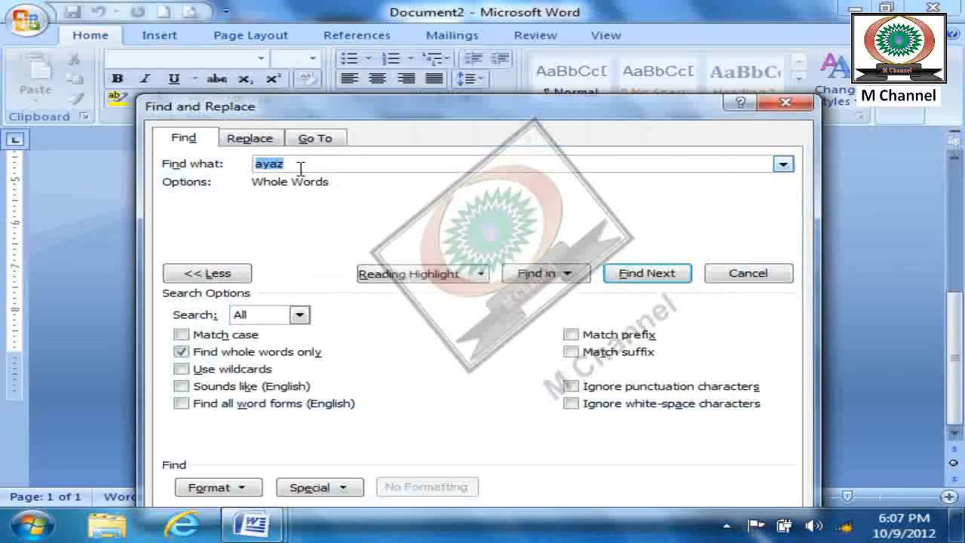
{"action": "type", "text": "a"}
{"action": "left_click_drag", "start_coordinate": [493, 109], "coordinate": [676, 11]}
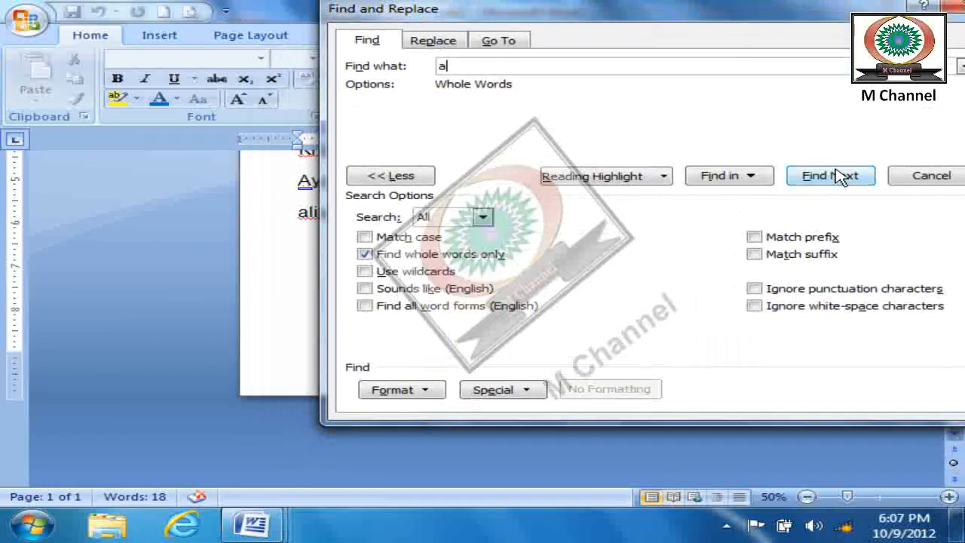
{"action": "left_click", "coordinate": [365, 256]}
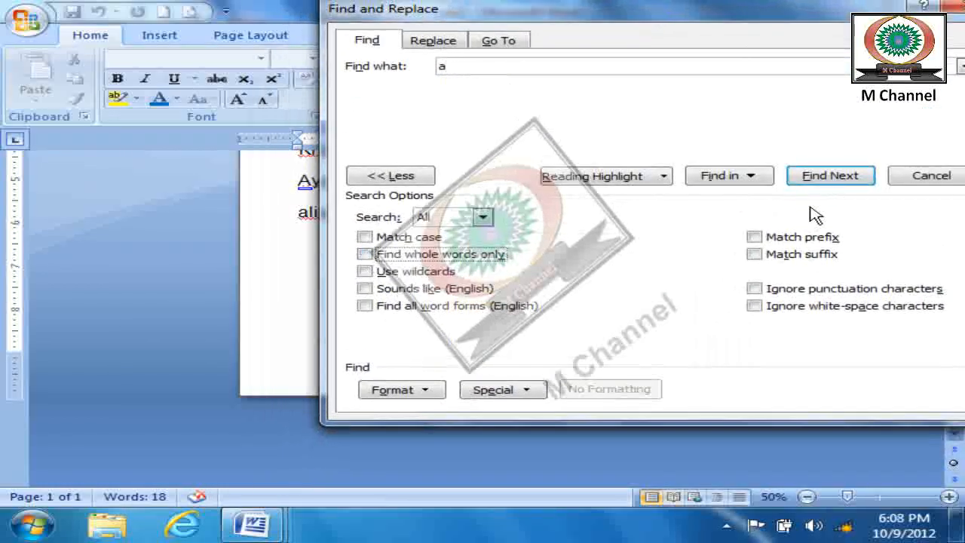
{"action": "left_click", "coordinate": [838, 183]}
{"action": "left_click_drag", "start_coordinate": [616, 8], "coordinate": [749, 38]}
{"action": "left_click", "coordinate": [943, 209]}
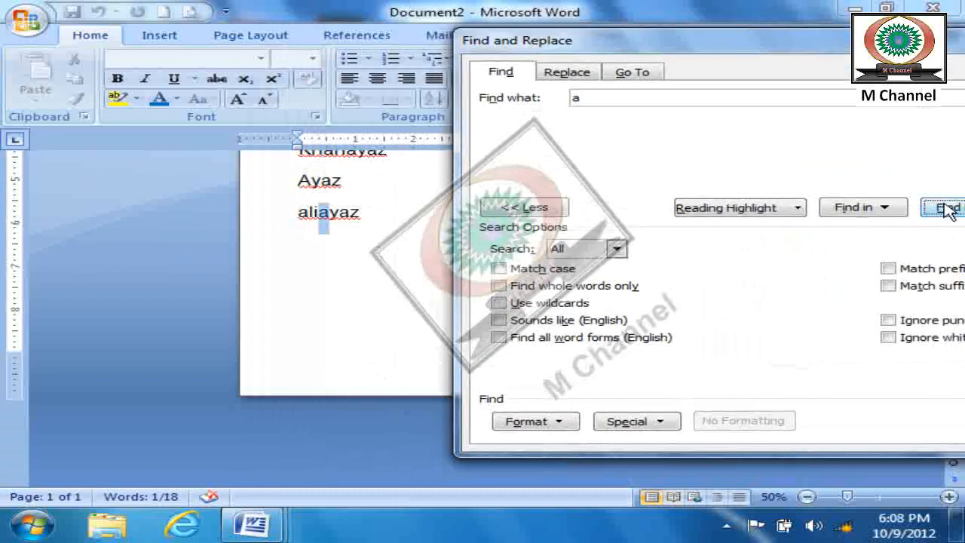
{"action": "left_click", "coordinate": [948, 212]}
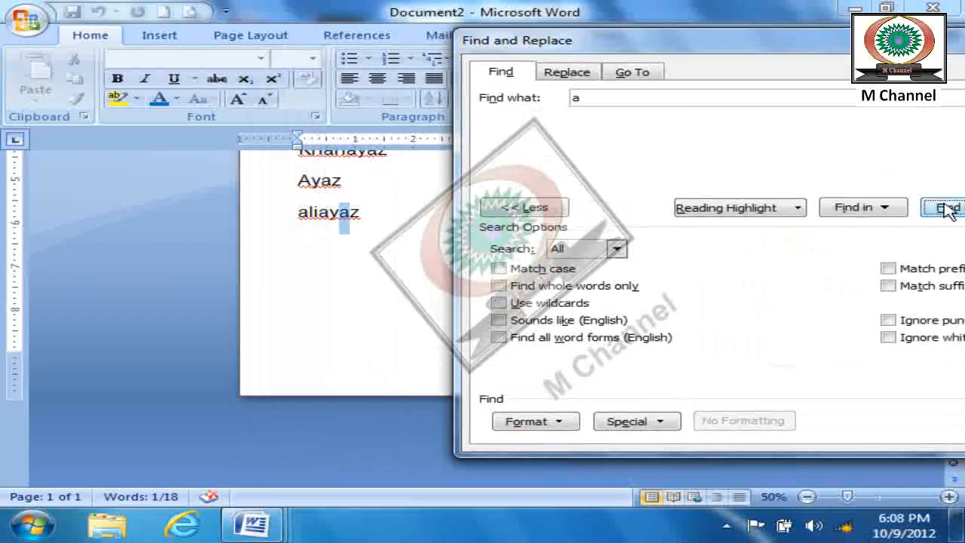
{"action": "key", "text": "Escape"}
- Change the four added name lines to uppercase
{"action": "left_click", "coordinate": [406, 367]}
{"action": "left_click_drag", "start_coordinate": [407, 366], "coordinate": [255, 271]}
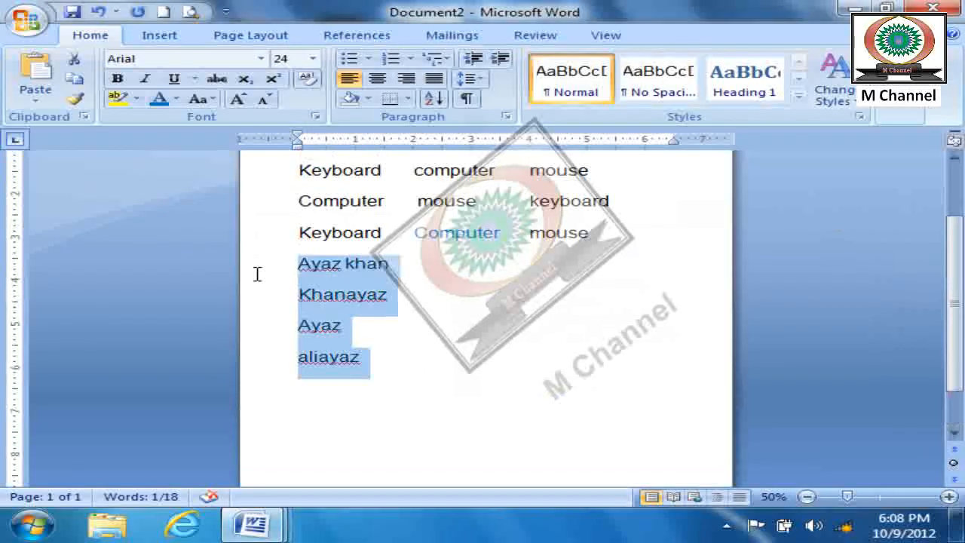
{"action": "left_click", "coordinate": [201, 99]}
{"action": "left_click", "coordinate": [241, 168]}
{"action": "left_click", "coordinate": [465, 373]}
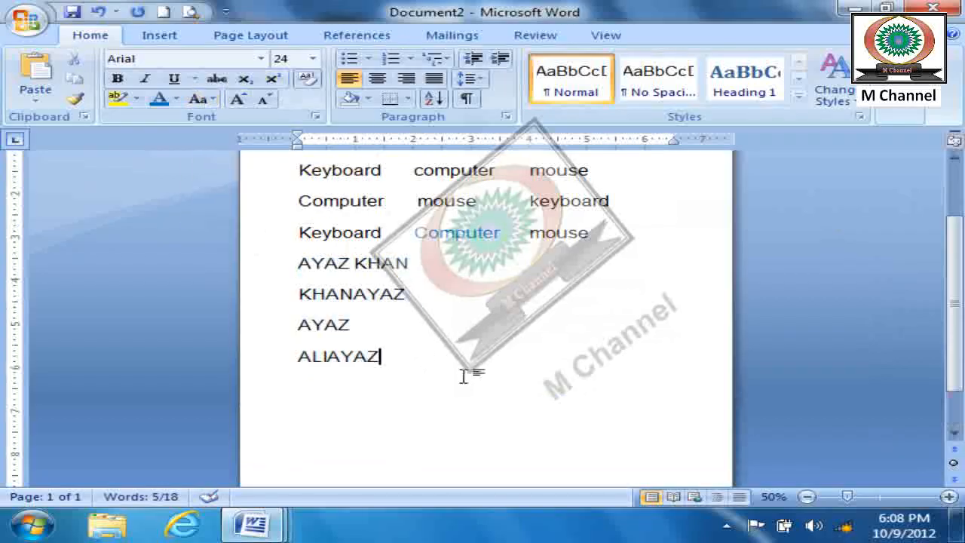
- Search the document for "A" and step through several of its occurrences
{"action": "left_click", "coordinate": [902, 114]}
{"action": "left_click", "coordinate": [905, 137]}
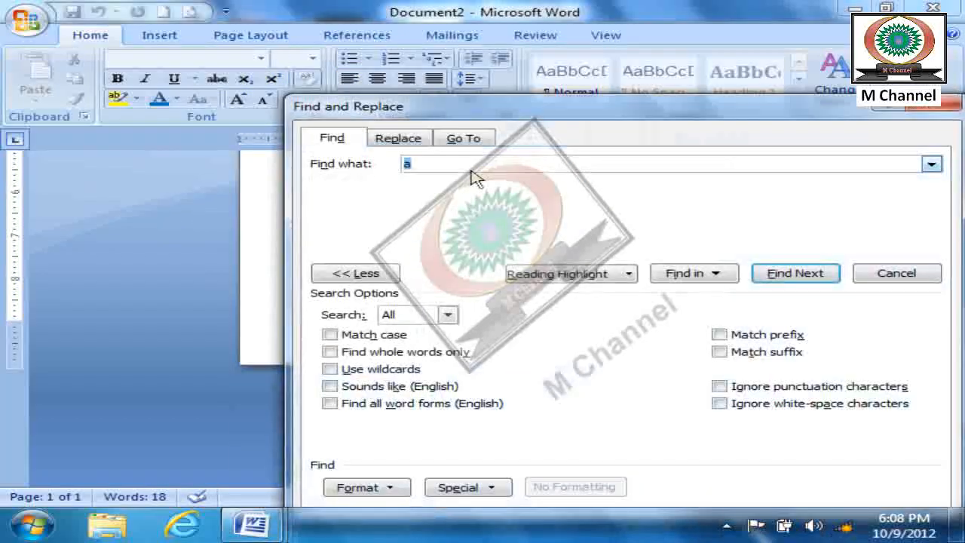
{"action": "left_click_drag", "start_coordinate": [578, 108], "coordinate": [635, 93]}
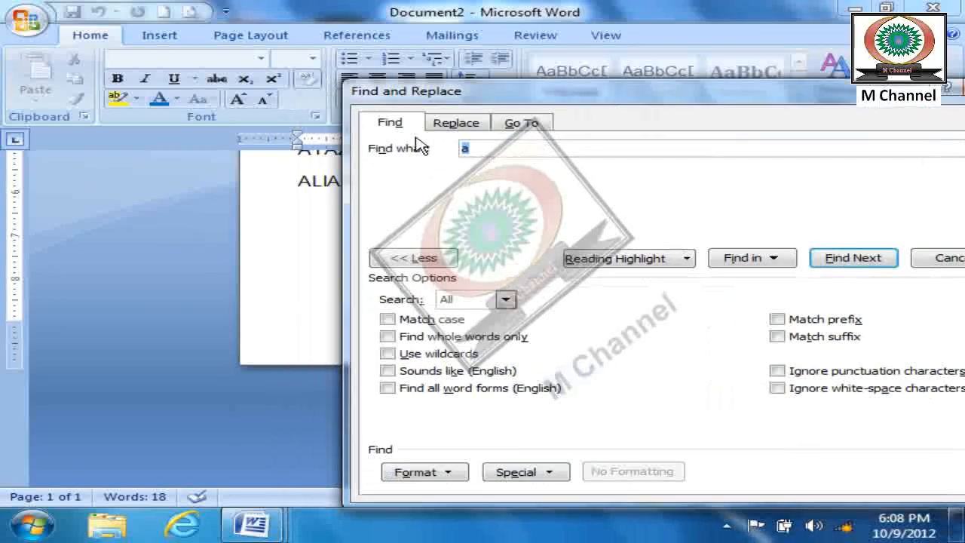
{"action": "type", "text": "AS"}
{"action": "left_click", "coordinate": [855, 264]}
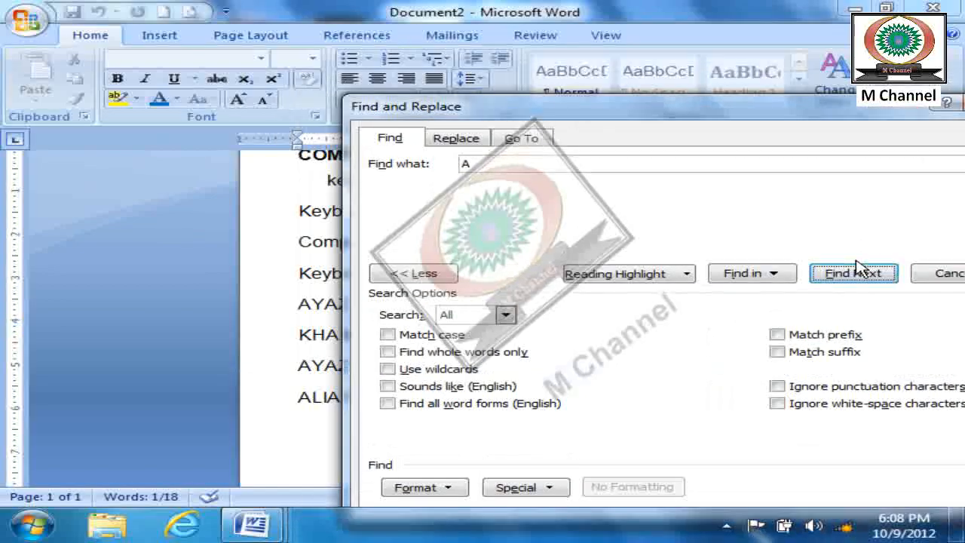
{"action": "left_click", "coordinate": [855, 270]}
{"action": "left_click", "coordinate": [858, 273]}
{"action": "left_click", "coordinate": [857, 273]}
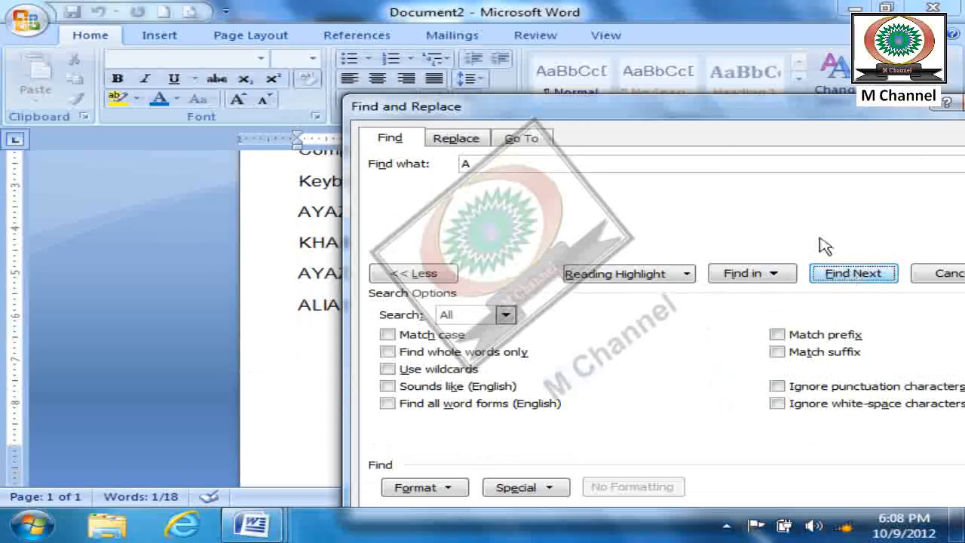
- Turn on Use wildcards and search for the pattern "A???"
{"action": "left_click_drag", "start_coordinate": [690, 104], "coordinate": [508, 6]}
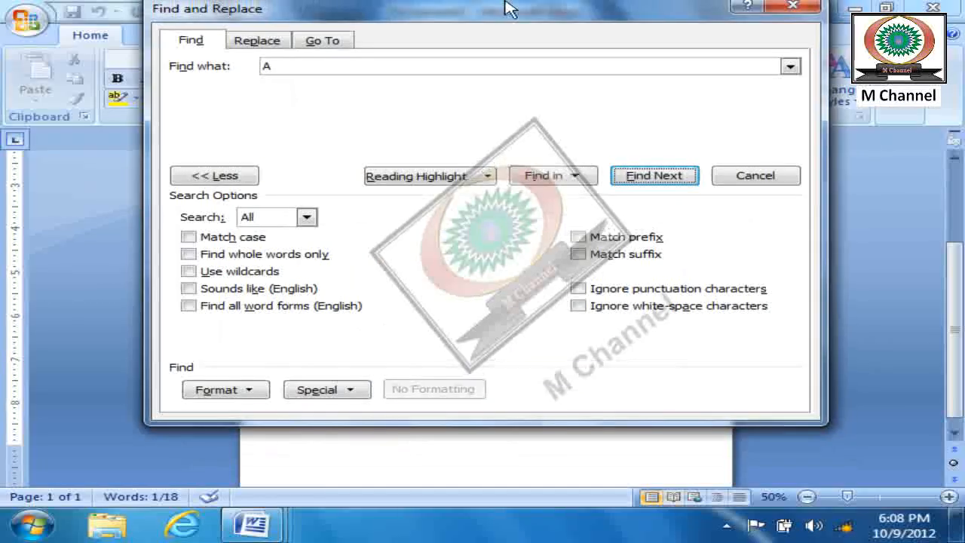
{"action": "left_click", "coordinate": [189, 272]}
{"action": "left_click", "coordinate": [302, 67]}
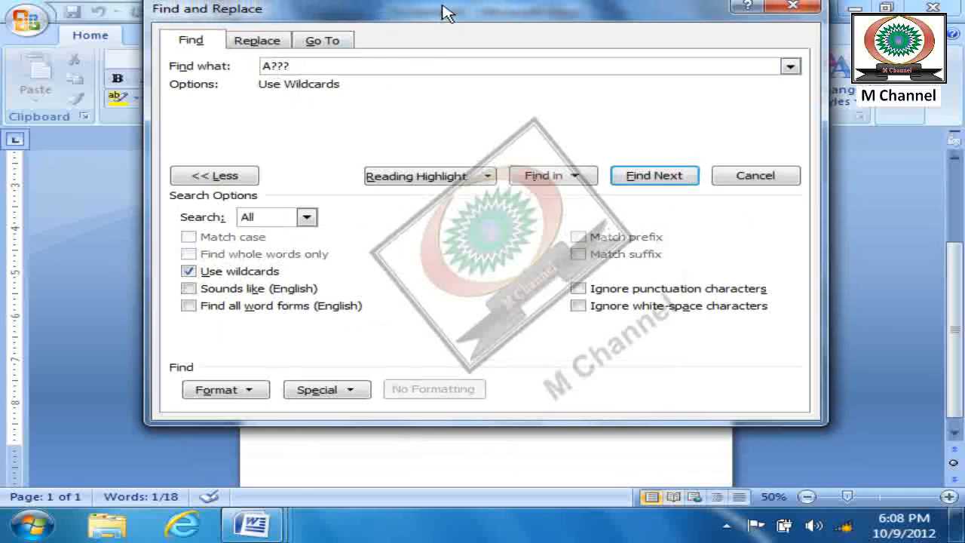
{"action": "left_click_drag", "start_coordinate": [446, 11], "coordinate": [603, 21]}
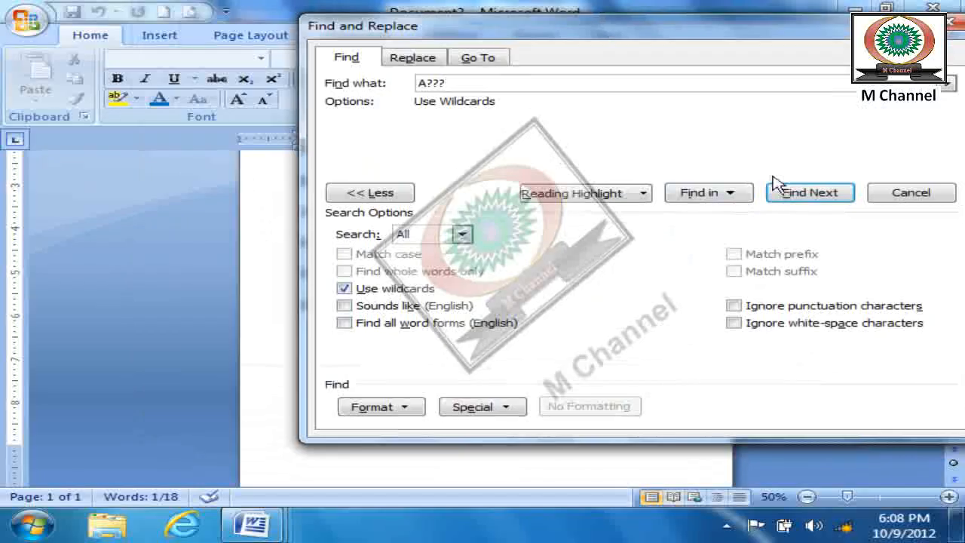
{"action": "left_click", "coordinate": [819, 194]}
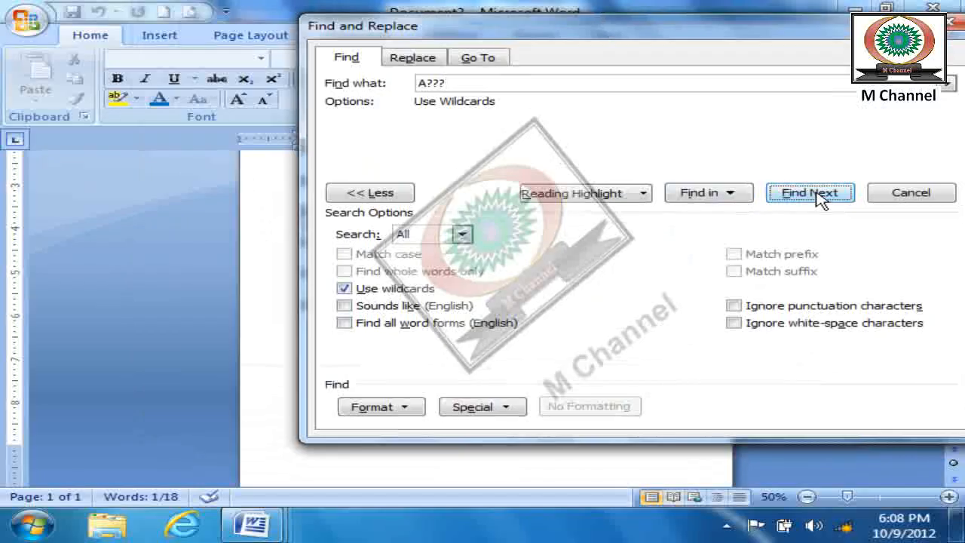
- Uncover the name lines and step through the "A???" wildcard matches down to the last added line
{"action": "left_click_drag", "start_coordinate": [652, 37], "coordinate": [807, 32]}
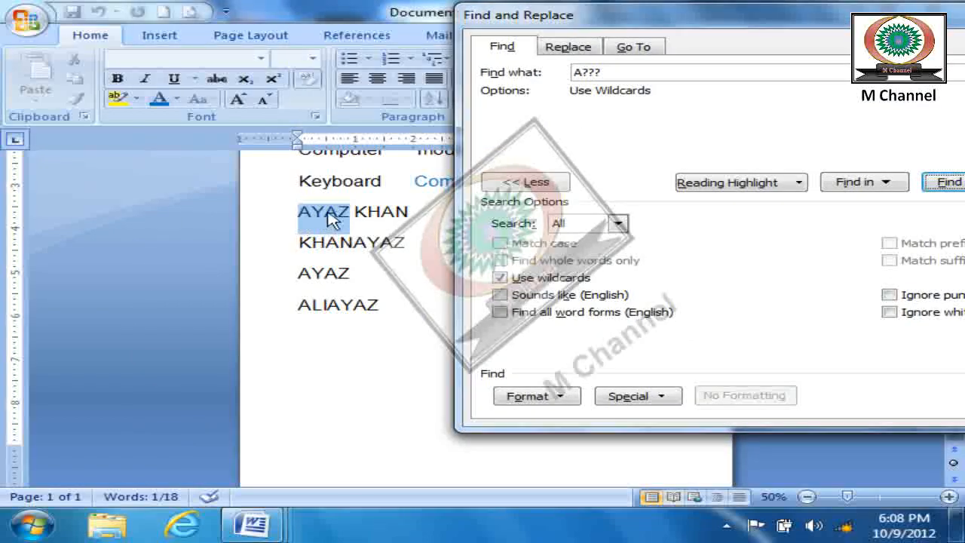
{"action": "left_click", "coordinate": [951, 186]}
{"action": "left_click", "coordinate": [952, 186]}
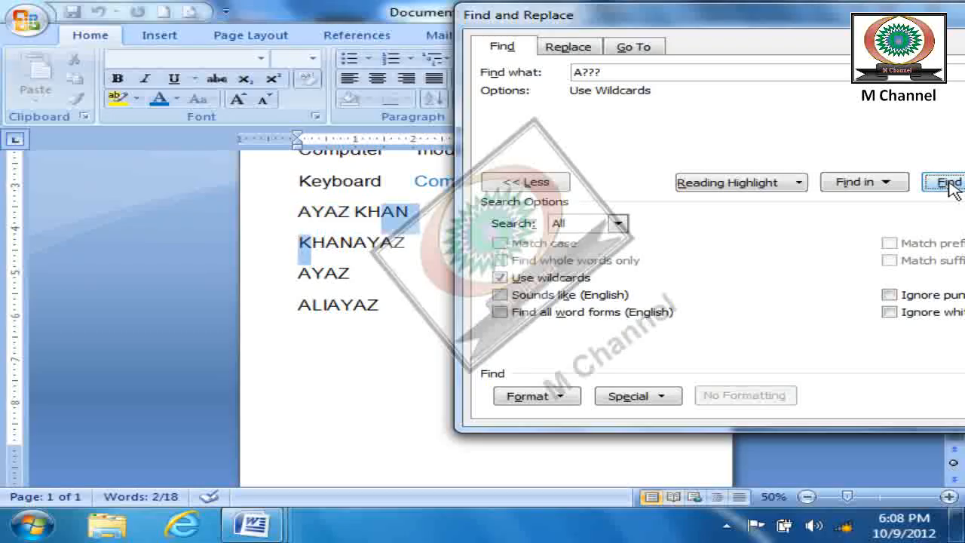
{"action": "left_click", "coordinate": [951, 185]}
{"action": "left_click", "coordinate": [951, 185]}
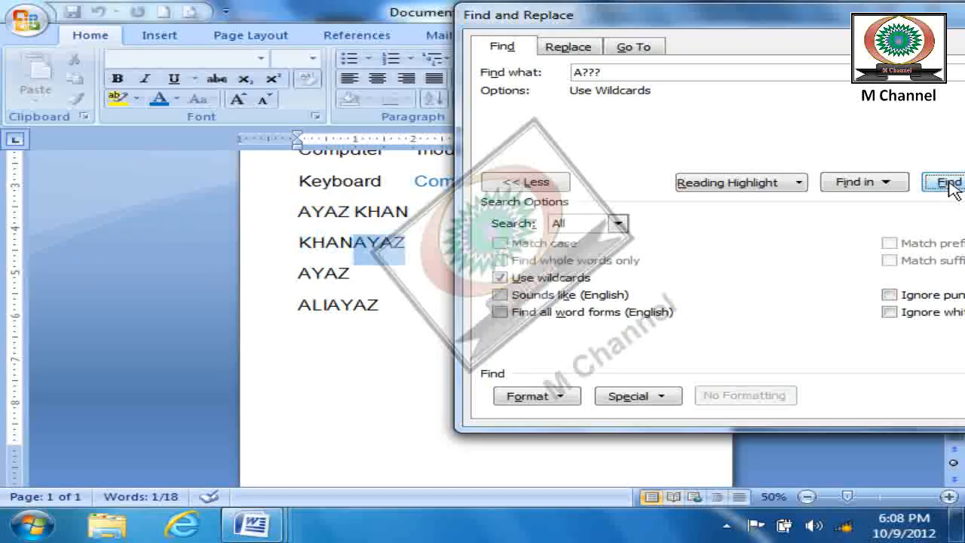
{"action": "left_click", "coordinate": [952, 185]}
{"action": "left_click", "coordinate": [952, 185]}
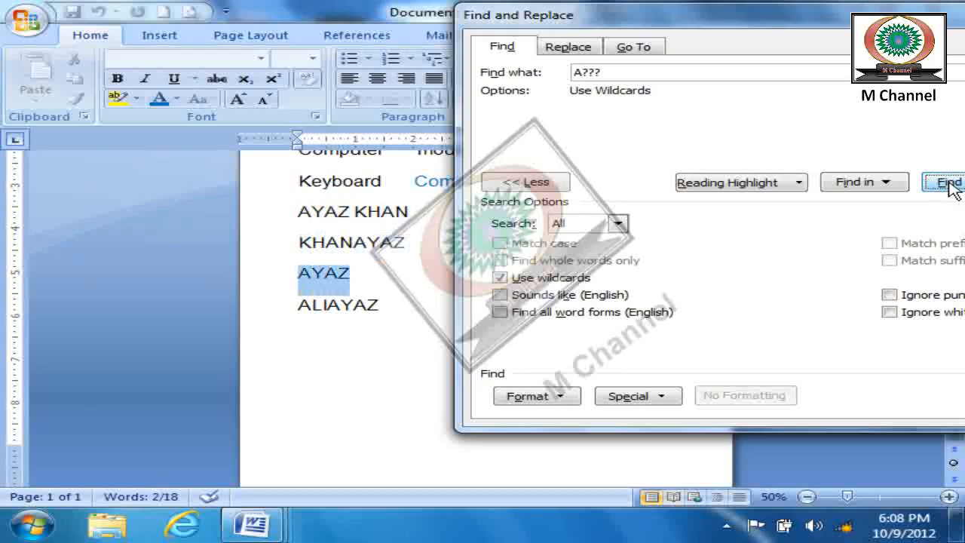
{"action": "left_click", "coordinate": [952, 185]}
{"action": "left_click", "coordinate": [952, 186]}
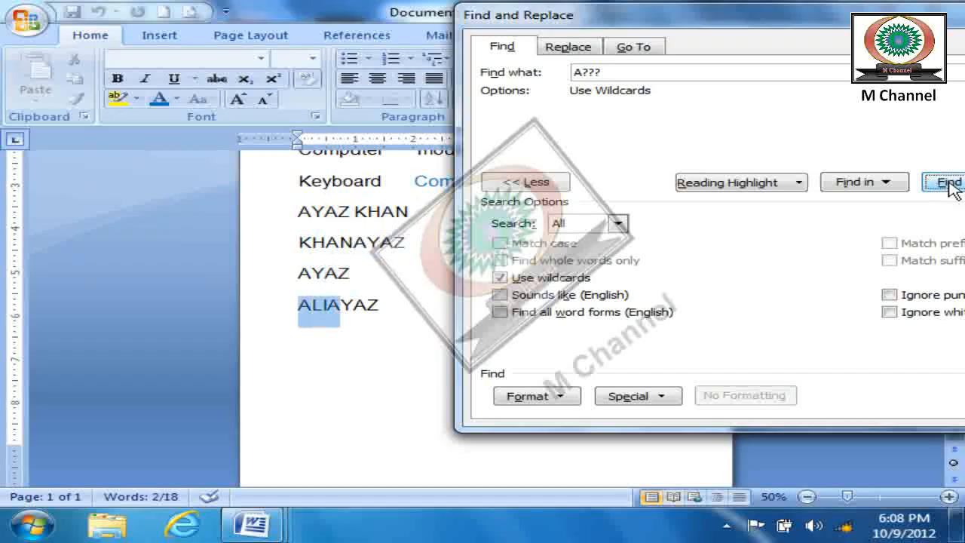
- Find the next "A???" wildcard match, and search for the same text again with Use wildcards turned off
{"action": "left_click", "coordinate": [952, 185]}
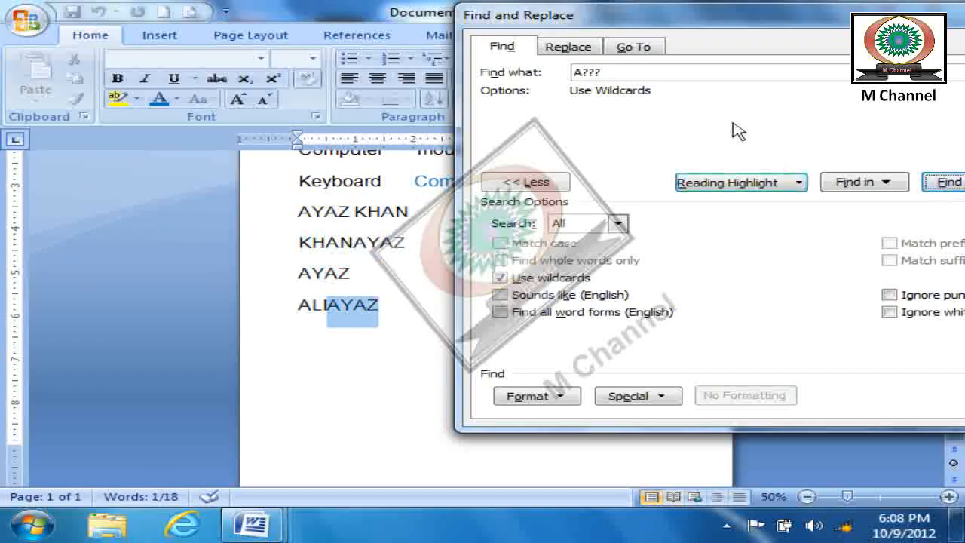
{"action": "left_click", "coordinate": [500, 279]}
{"action": "left_click", "coordinate": [501, 278]}
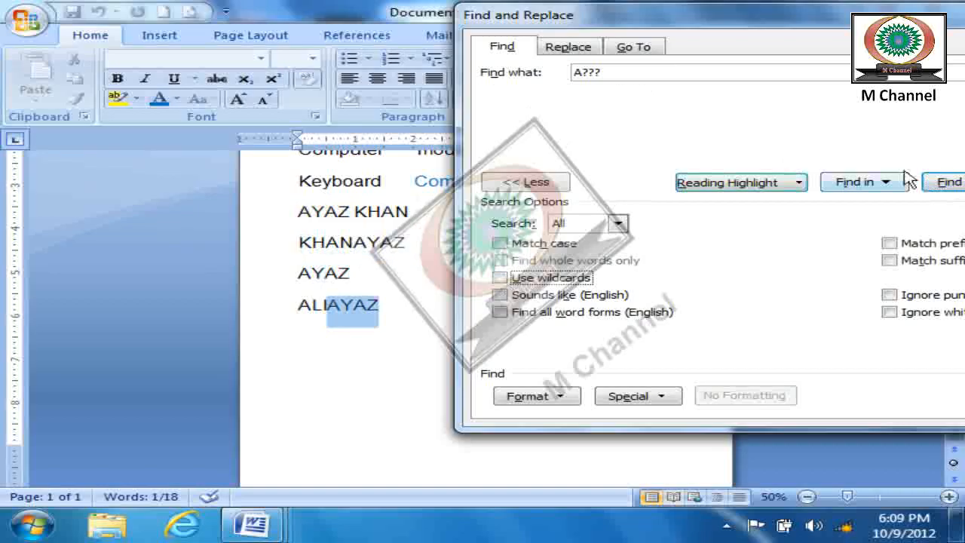
{"action": "left_click", "coordinate": [952, 185]}
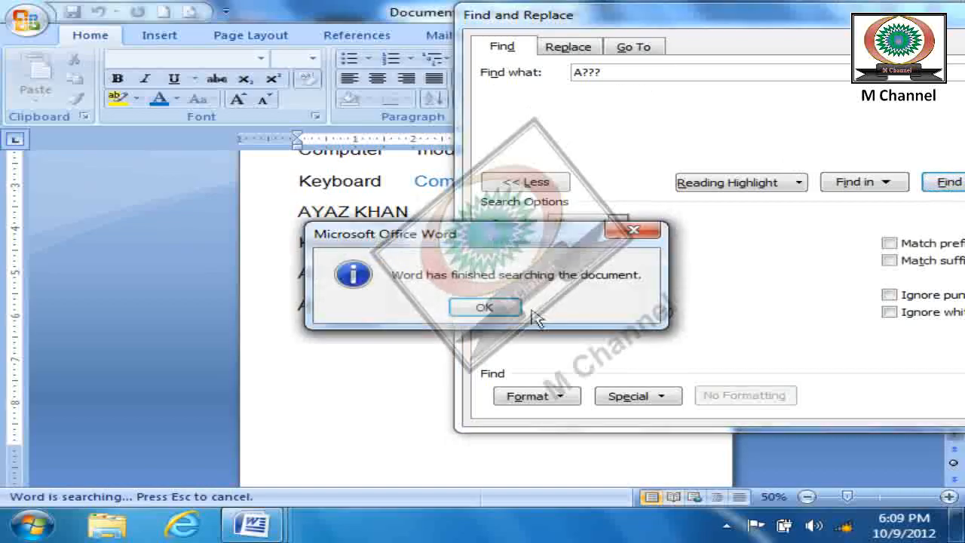
{"action": "left_click", "coordinate": [502, 309]}
{"action": "left_click", "coordinate": [952, 183]}
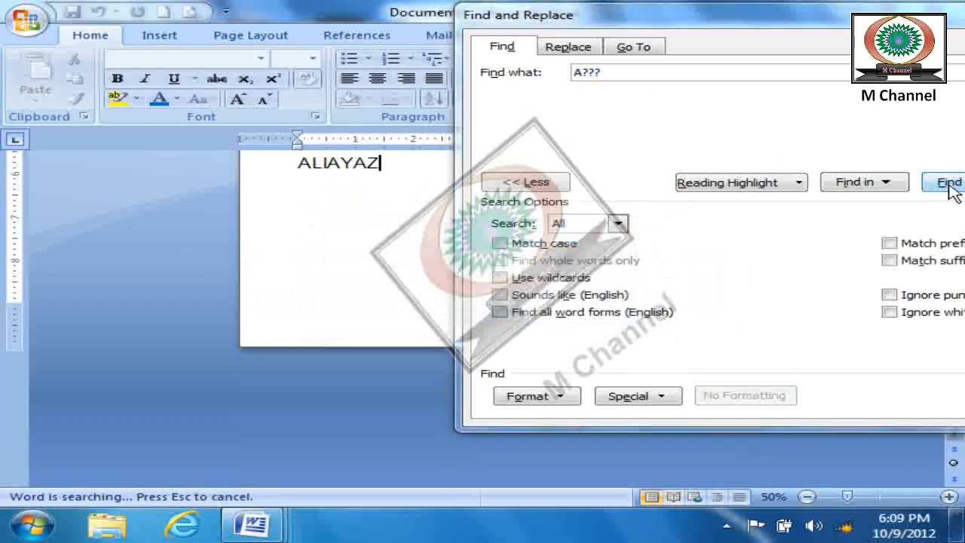
{"action": "left_click", "coordinate": [513, 305]}
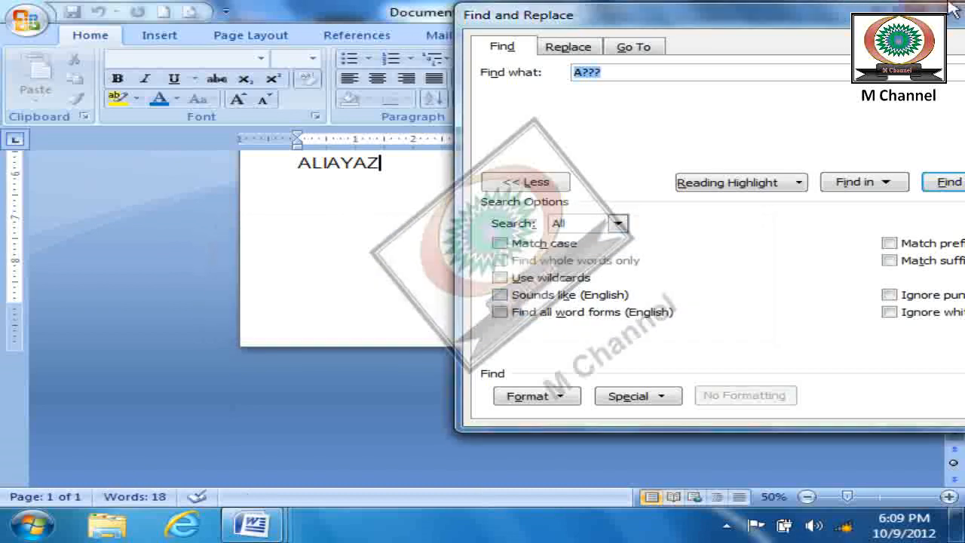
- Turn Use wildcards back on and search for the "A???" pattern again
{"action": "left_click_drag", "start_coordinate": [951, 25], "coordinate": [899, 24]}
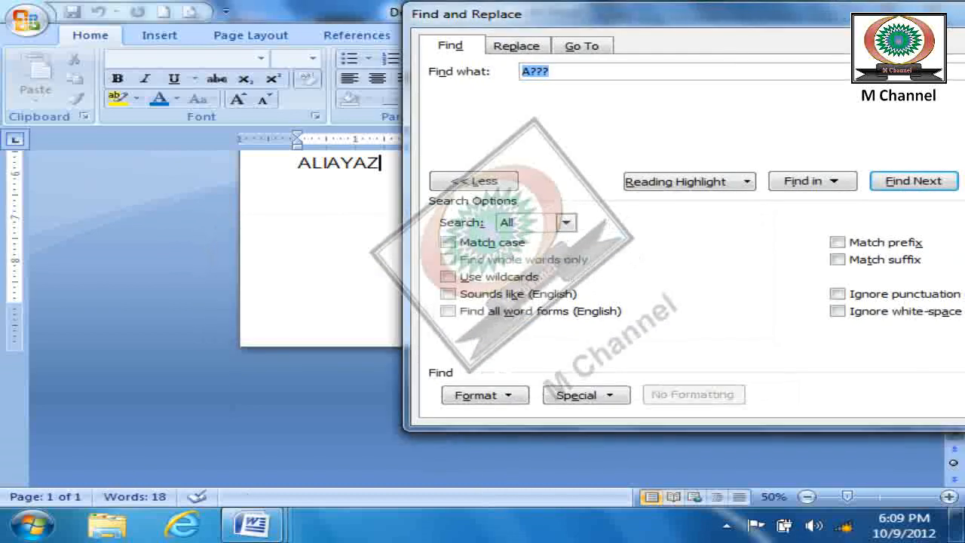
{"action": "left_click", "coordinate": [448, 276]}
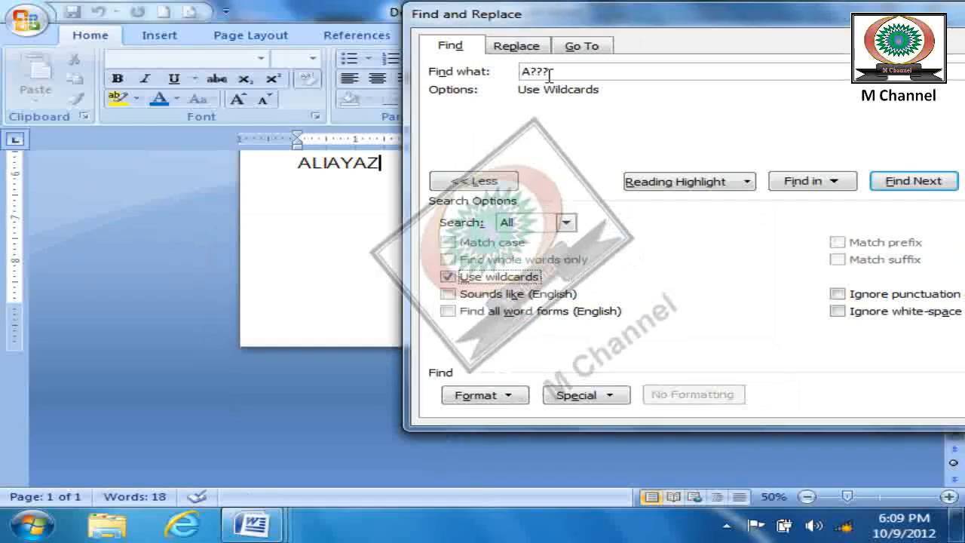
{"action": "left_click", "coordinate": [905, 189]}
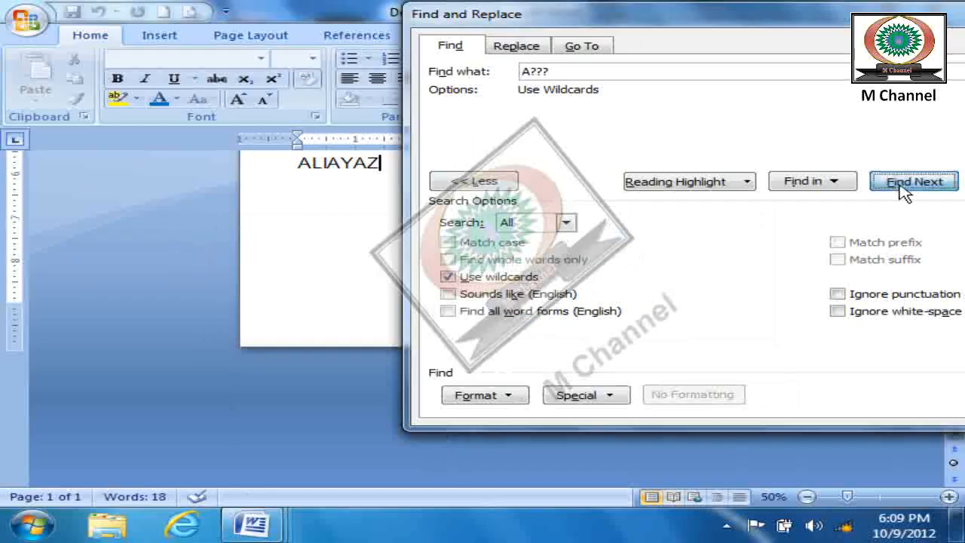
- Search for the wildcard patterns "A?", "A??", "A???" and "A????" in turn, and close the search dialog
{"action": "left_click", "coordinate": [582, 71]}
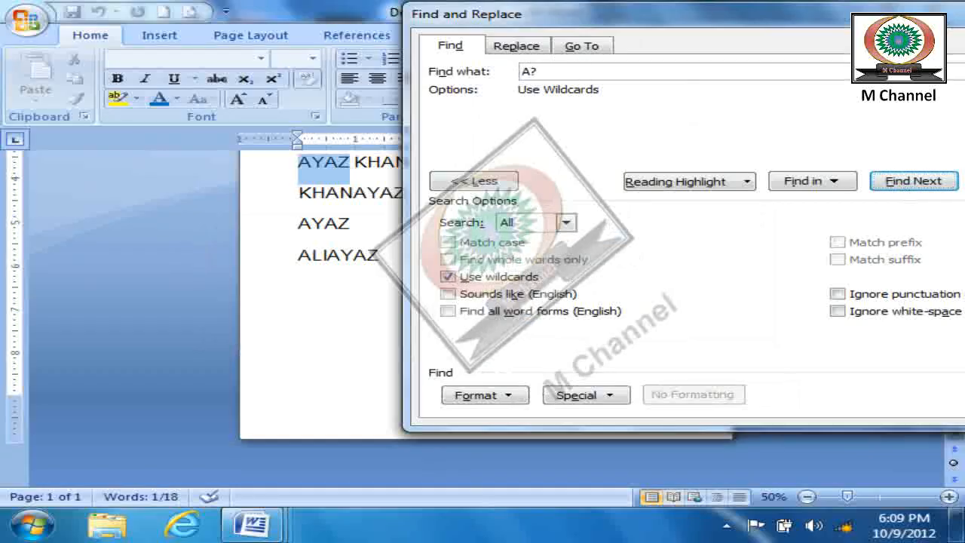
{"action": "left_click", "coordinate": [904, 188]}
{"action": "left_click", "coordinate": [905, 189]}
{"action": "left_click", "coordinate": [647, 71]}
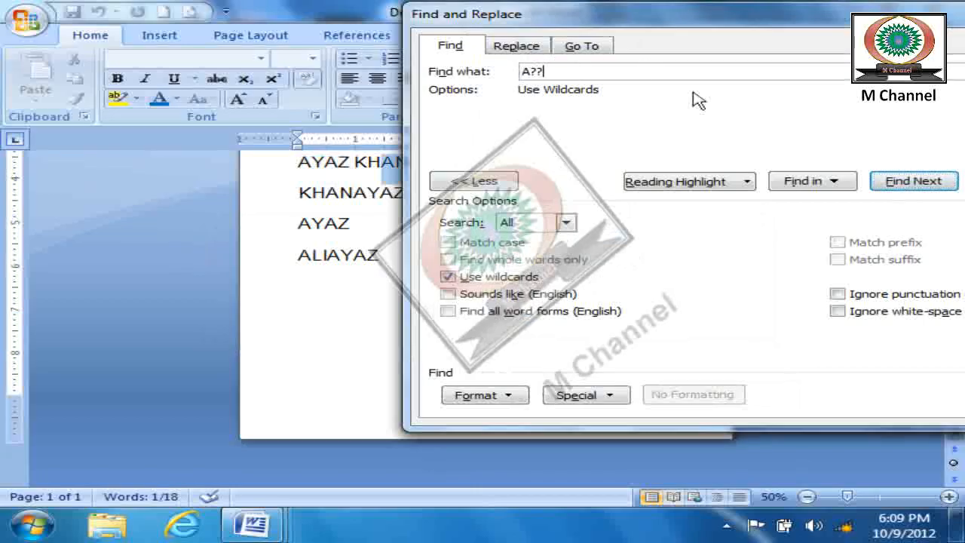
{"action": "left_click", "coordinate": [917, 189]}
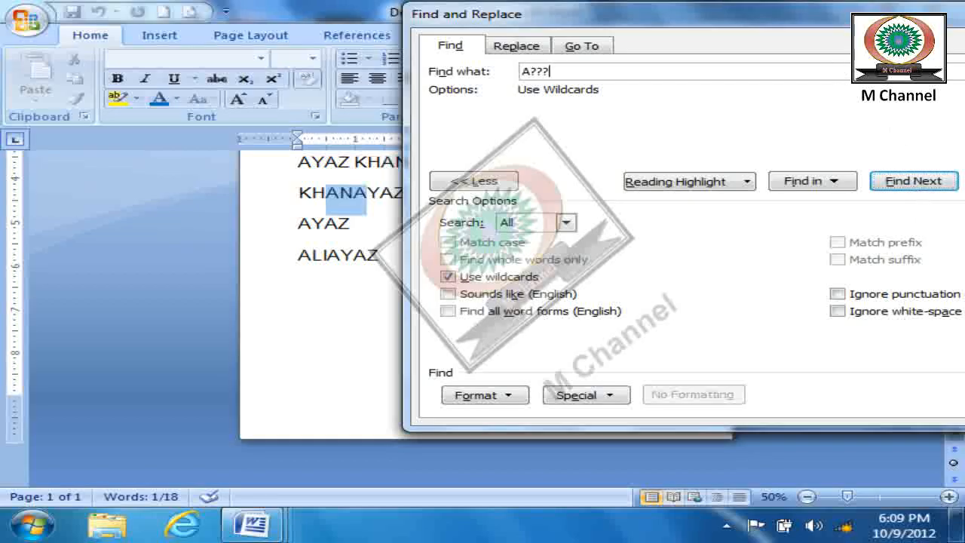
{"action": "left_click", "coordinate": [916, 188]}
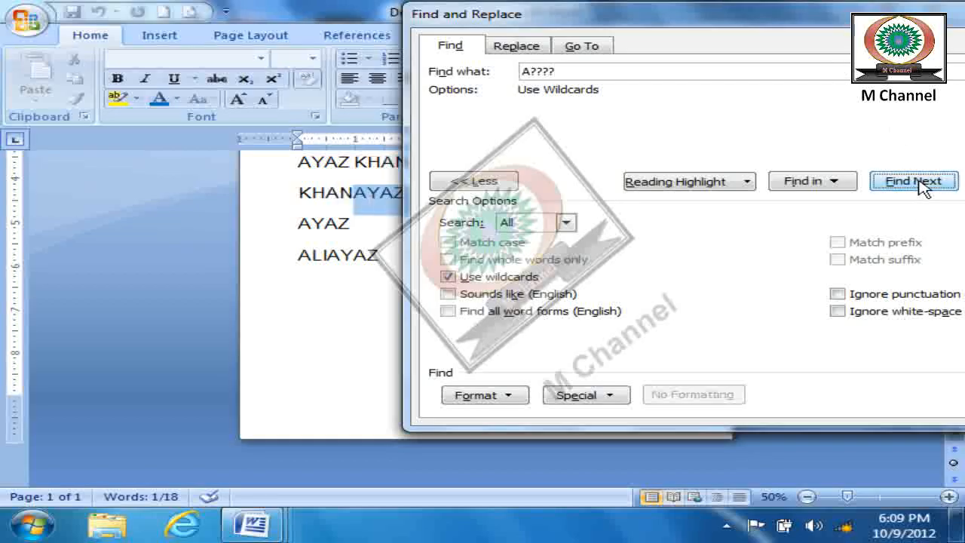
{"action": "left_click", "coordinate": [915, 182]}
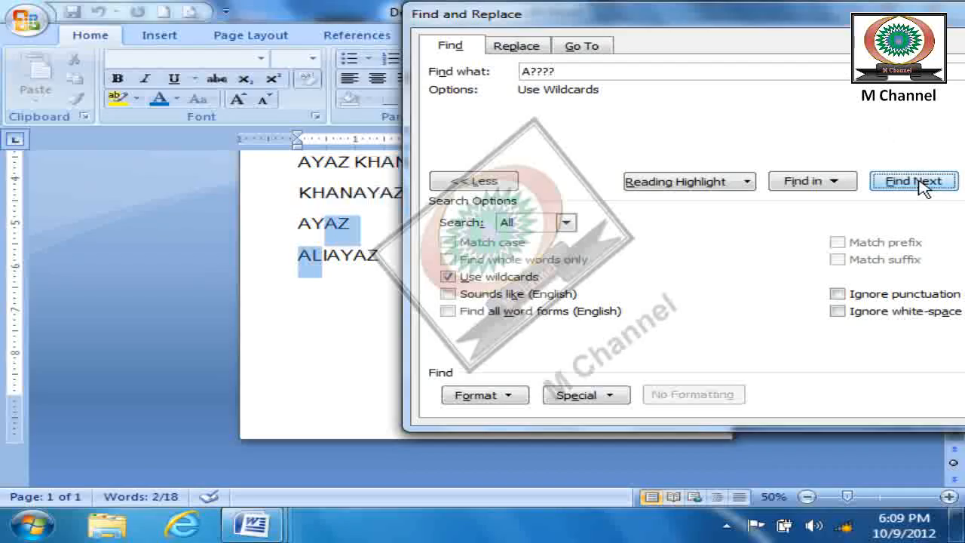
{"action": "left_click_drag", "start_coordinate": [835, 17], "coordinate": [738, 13]}
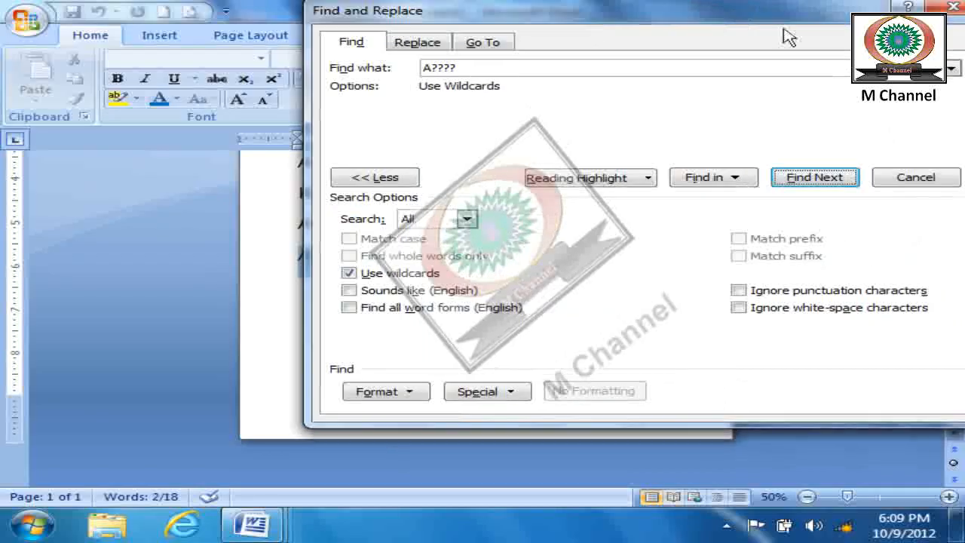
{"action": "left_click", "coordinate": [915, 178]}
{"action": "scroll", "coordinate": [515, 394], "scroll_direction": "up", "scroll_amount": 3}
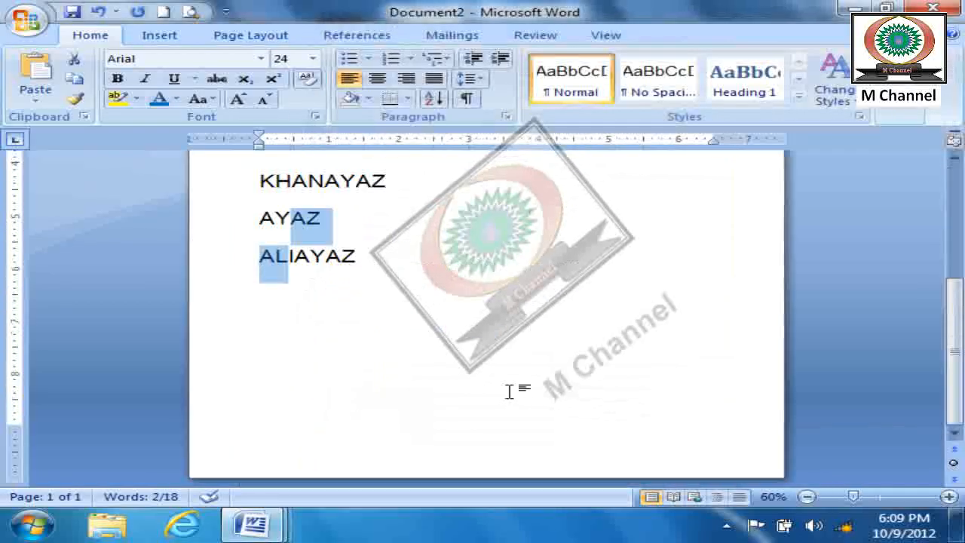
{"action": "scroll", "coordinate": [511, 394], "scroll_direction": "up", "scroll_amount": 3}
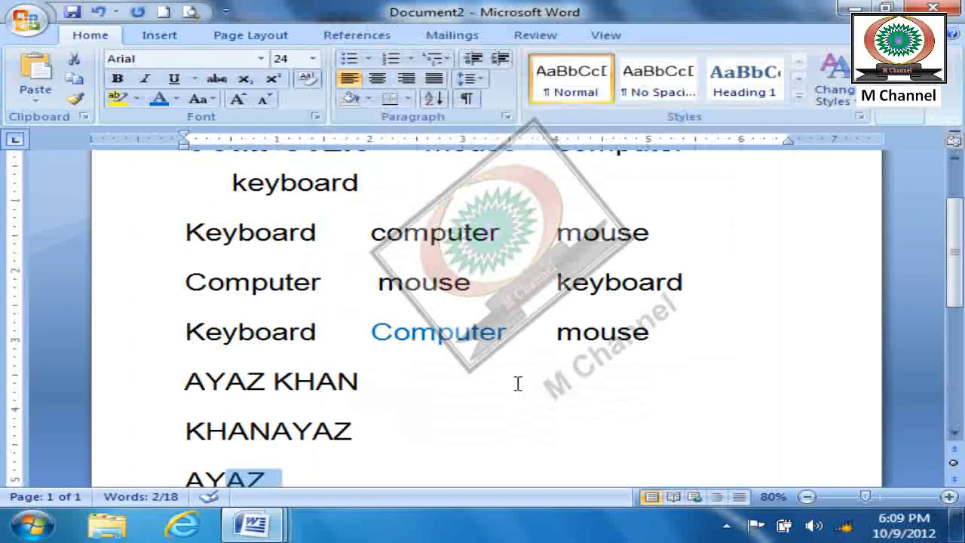
{"action": "left_click", "coordinate": [907, 112]}
{"action": "left_click", "coordinate": [893, 137]}
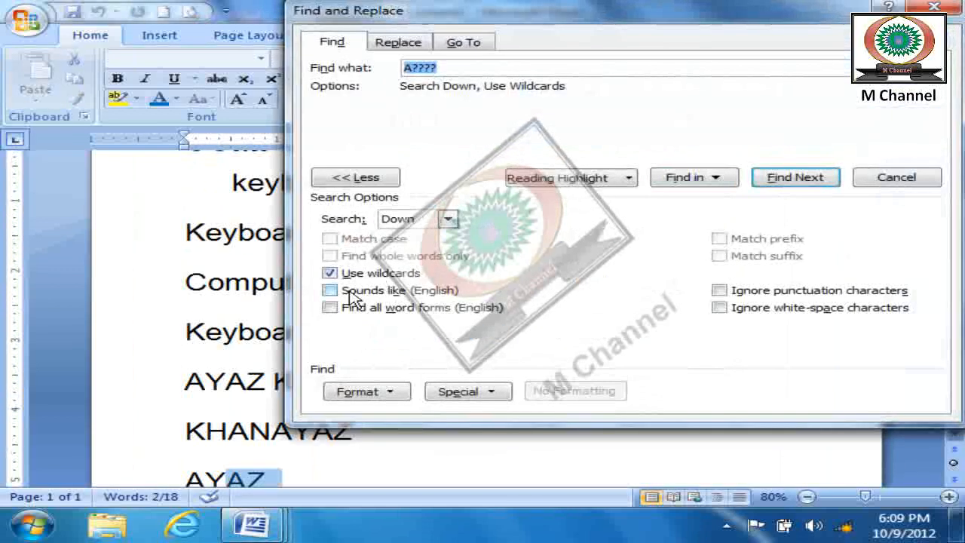
{"action": "key", "text": "Escape"}
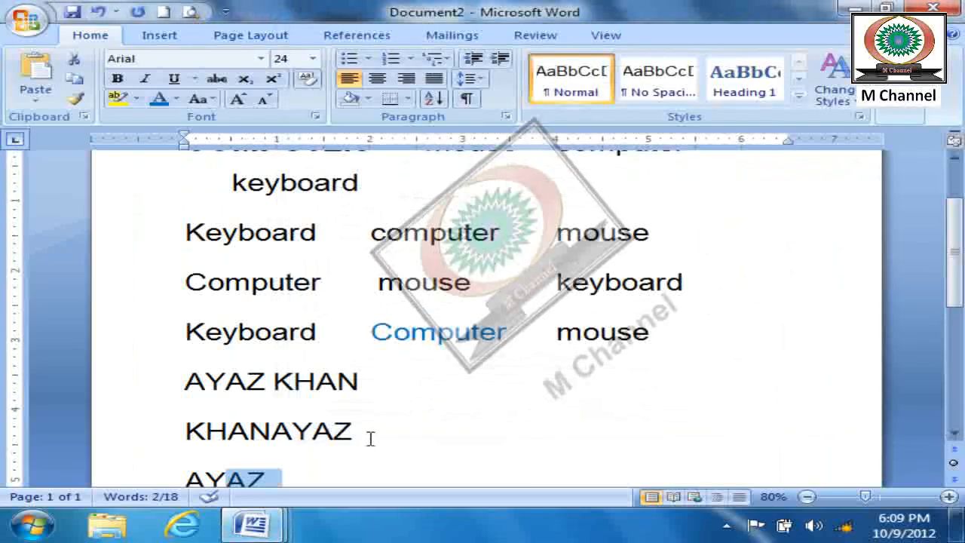
- Clear the whole document and enter a sample first name in capitals at 22 pt on the first line
{"action": "key", "text": "ctrl+a"}
{"action": "key", "text": "Delete"}
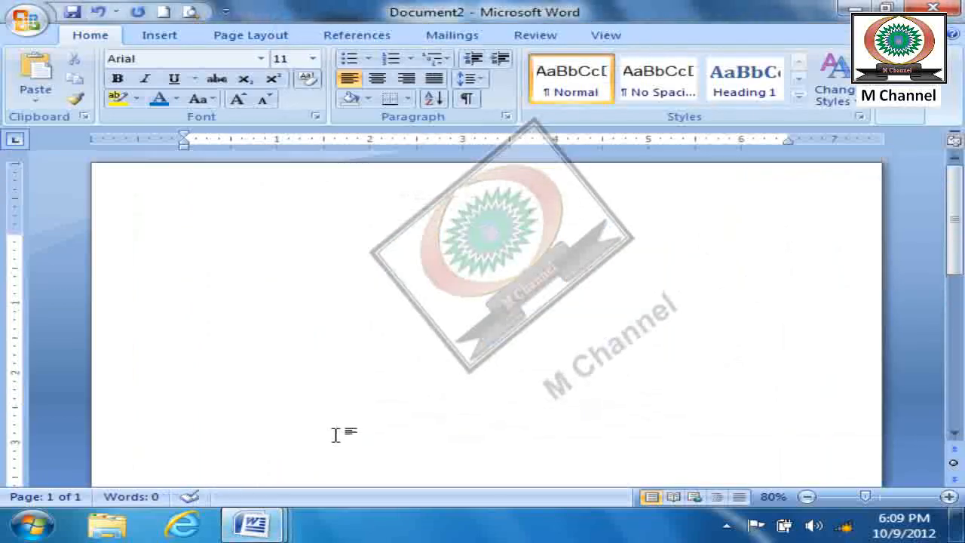
{"action": "key", "text": "ctrl+bracketright"}
{"action": "key", "text": "ctrl+bracketright"}
{"action": "type", "text": "SA"}
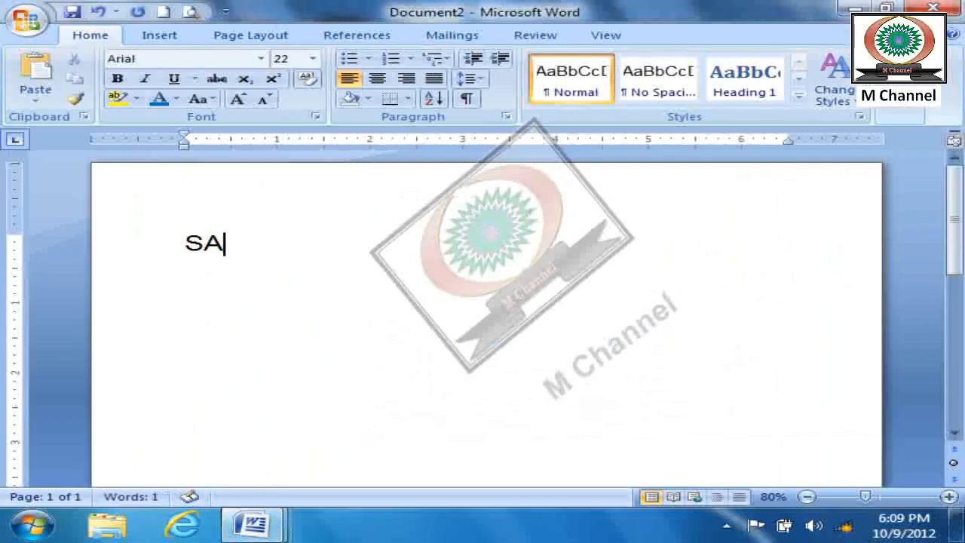
{"action": "type", "text": "LIM"}
{"action": "key", "text": "Return"}
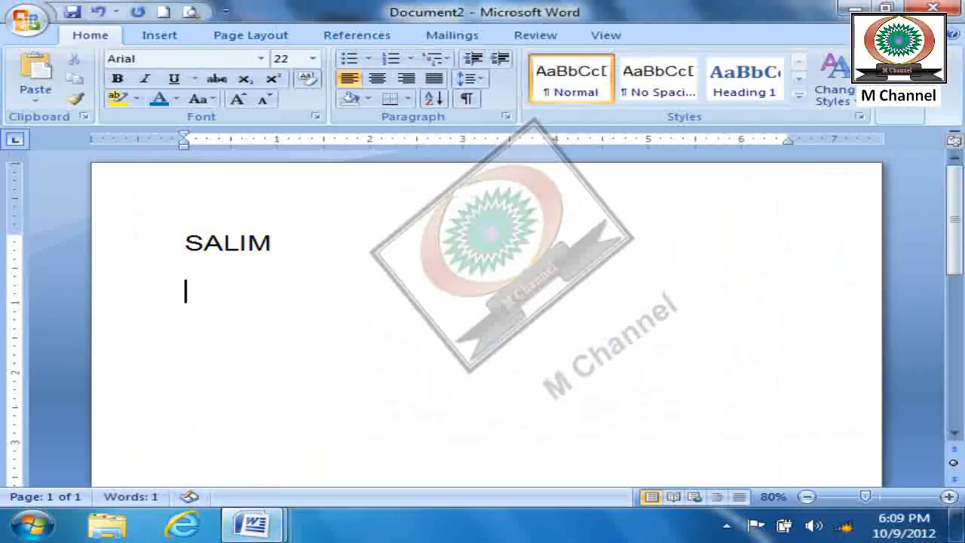
- Add a similar-sounding spelling of the first name in capitals below it, with a blank line between them
{"action": "type", "text": "LASA"}
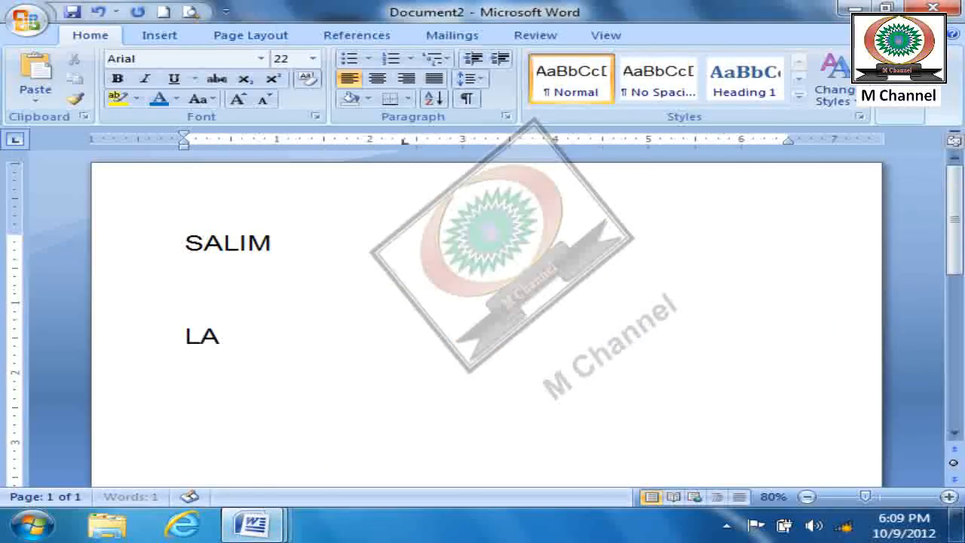
{"action": "key", "text": "BackSpace"}
{"action": "key", "text": "BackSpace"}
{"action": "key", "text": "BackSpace"}
{"action": "key", "text": "BackSpace"}
{"action": "type", "text": "SALEEM"}
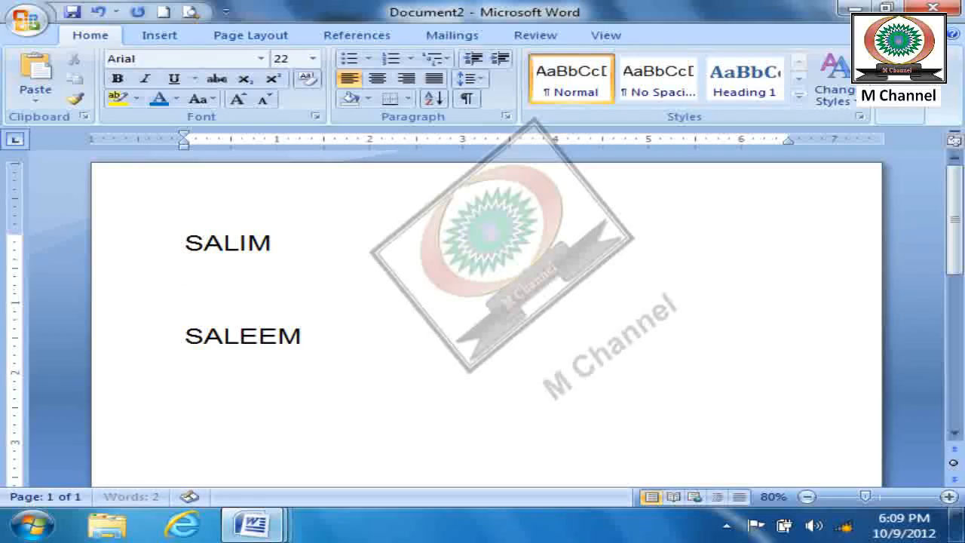
{"action": "key", "text": "Return"}
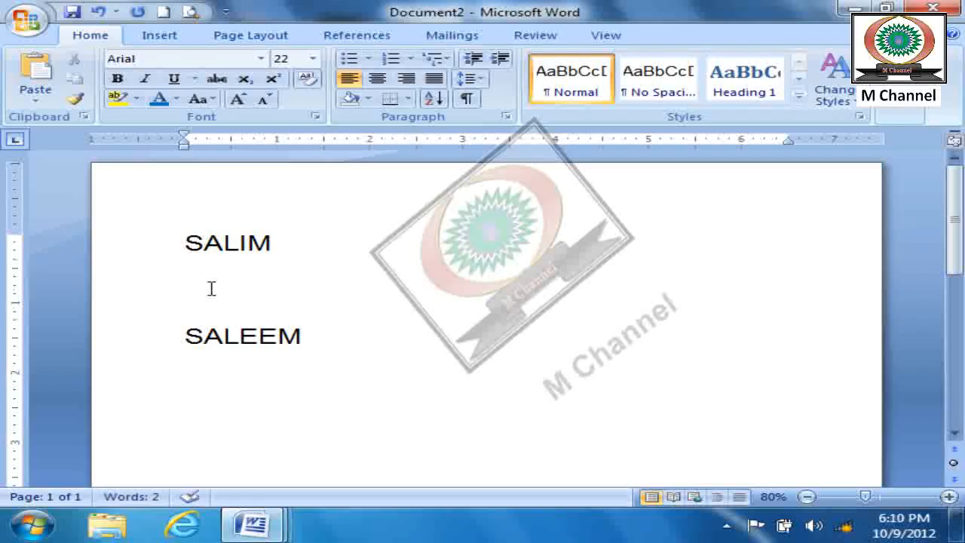
- Search for the first line's exact name spelling, starting from the end of that line, until the whole document is searched
{"action": "left_click", "coordinate": [429, 267]}
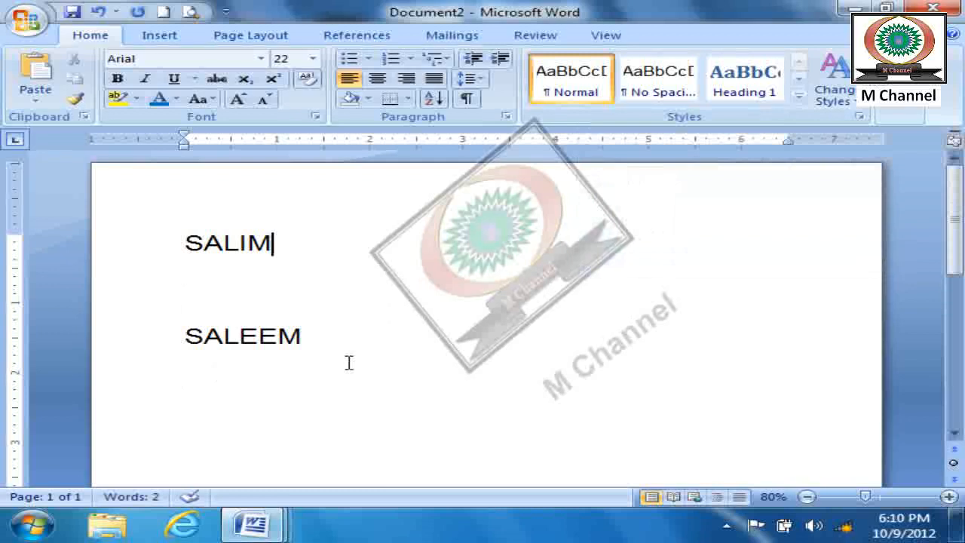
{"action": "left_click", "coordinate": [909, 110]}
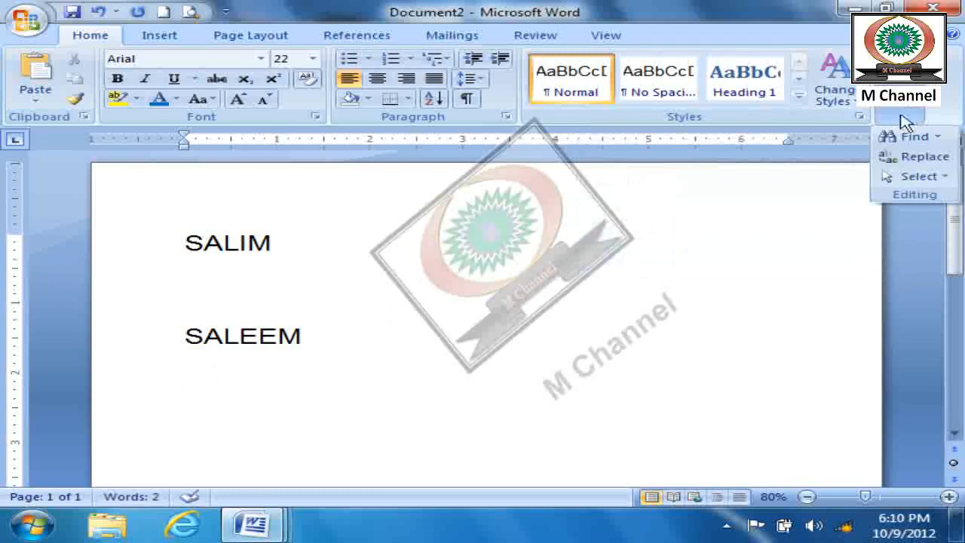
{"action": "left_click", "coordinate": [905, 138]}
{"action": "left_click", "coordinate": [365, 180]}
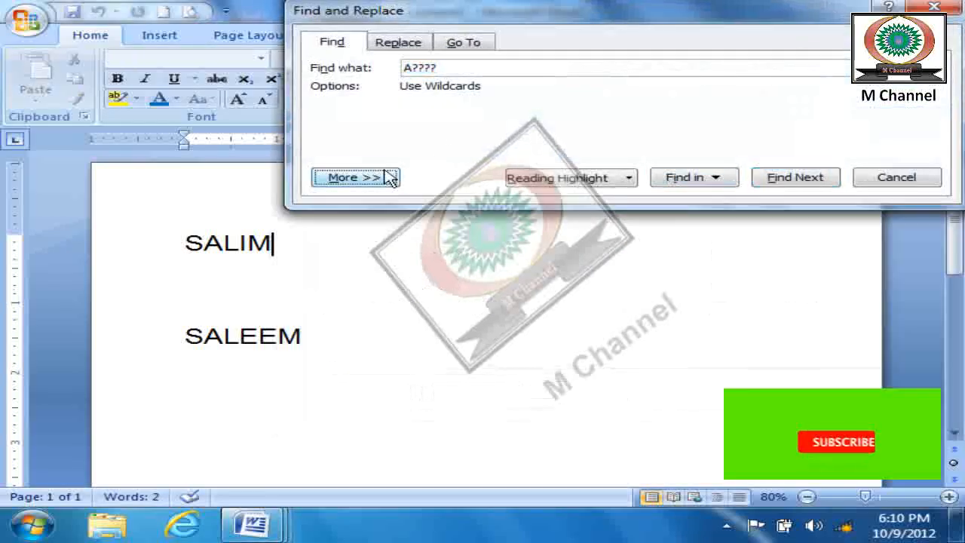
{"action": "left_click_drag", "start_coordinate": [584, 12], "coordinate": [639, 39]}
{"action": "left_click_drag", "start_coordinate": [539, 93], "coordinate": [415, 92]}
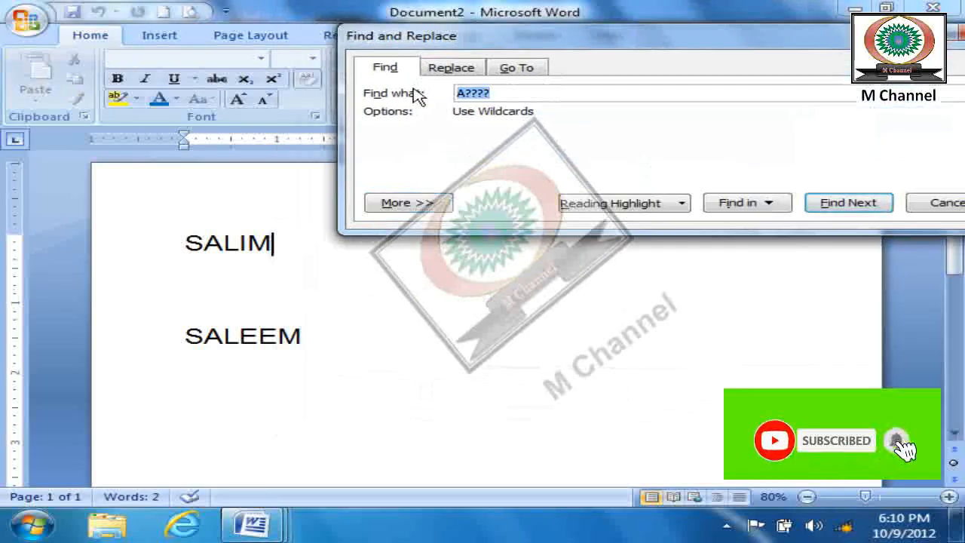
{"action": "type", "text": "SALIM"}
{"action": "left_click", "coordinate": [869, 215]}
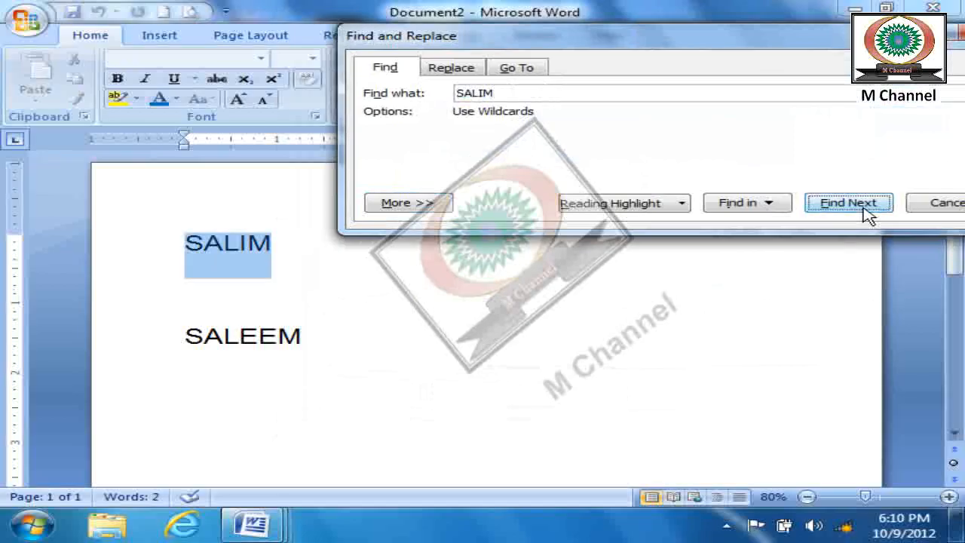
{"action": "left_click", "coordinate": [841, 204]}
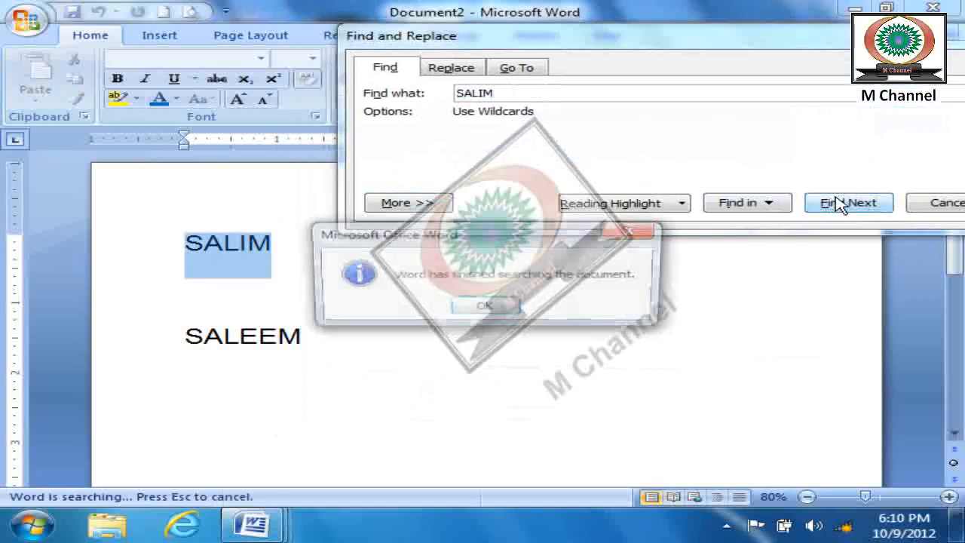
{"action": "left_click", "coordinate": [484, 307]}
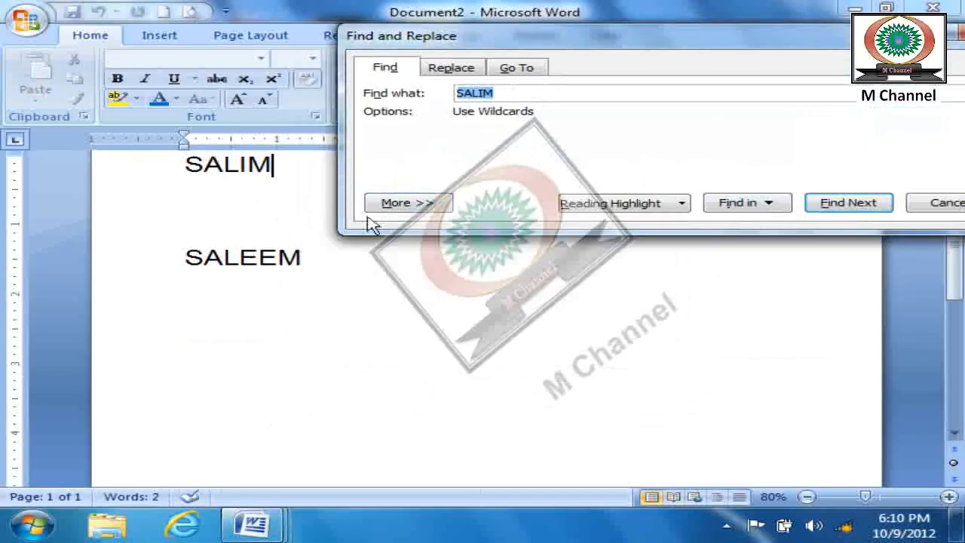
- Turn off Use wildcards and turn on Sounds like (English) for the name search
{"action": "left_click", "coordinate": [402, 205]}
{"action": "left_click", "coordinate": [383, 299]}
{"action": "left_click", "coordinate": [383, 316]}
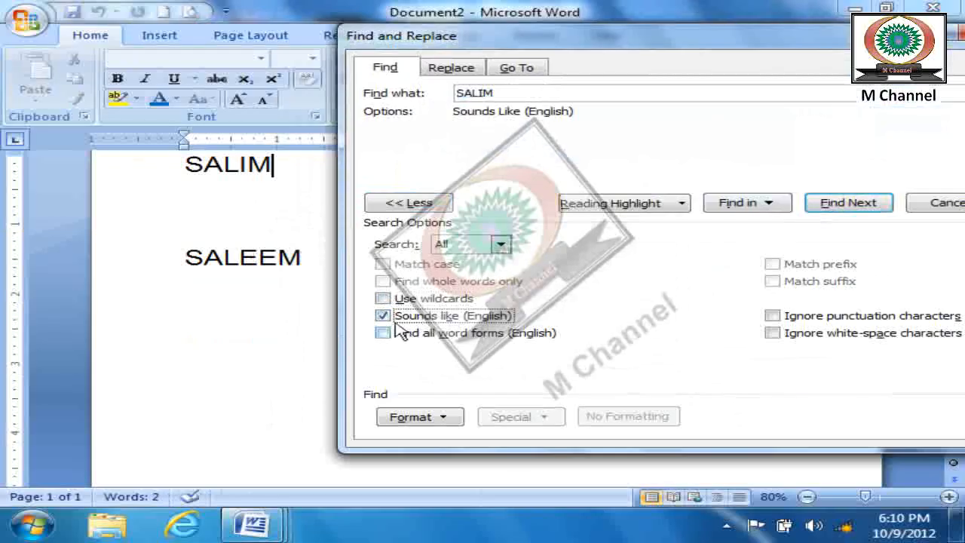
{"action": "left_click_drag", "start_coordinate": [760, 44], "coordinate": [754, 34]}
{"action": "left_click", "coordinate": [520, 80]}
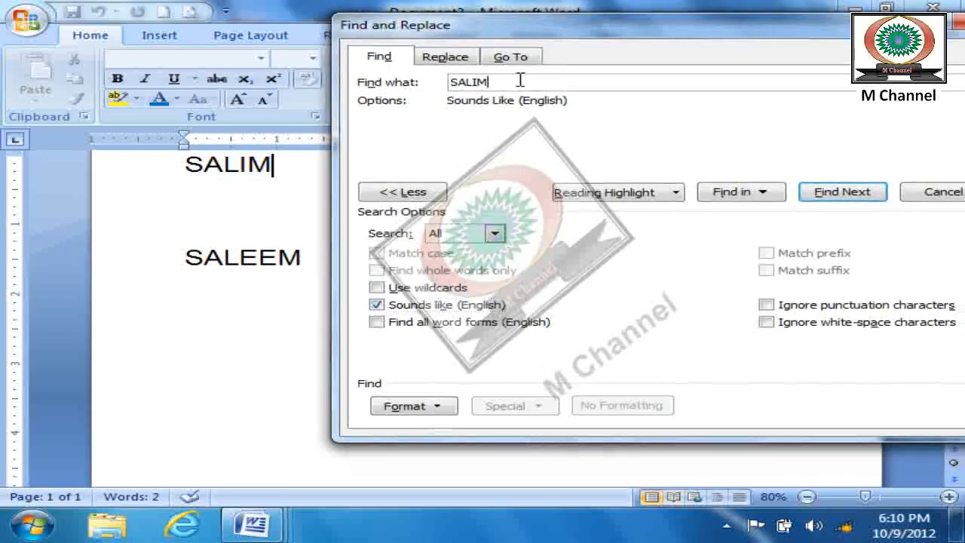
- Step through the sound-alike matches of the name across both lines, and run the search through them again
{"action": "left_click", "coordinate": [843, 193]}
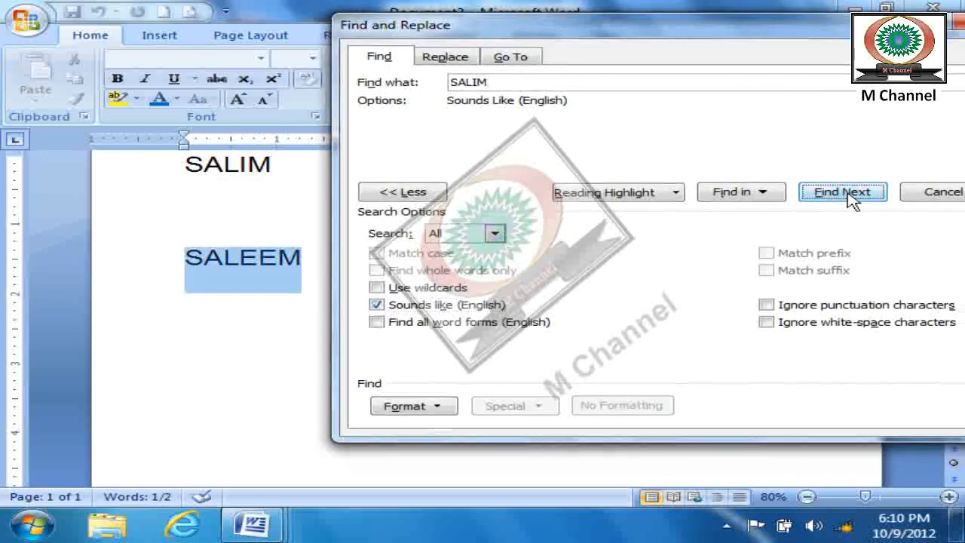
{"action": "left_click", "coordinate": [850, 199]}
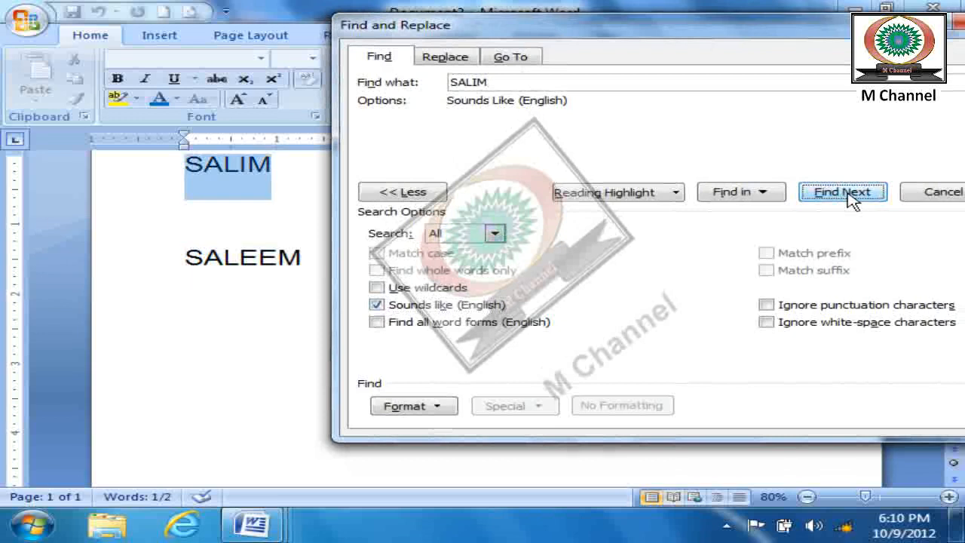
{"action": "left_click", "coordinate": [849, 199]}
{"action": "left_click", "coordinate": [517, 309]}
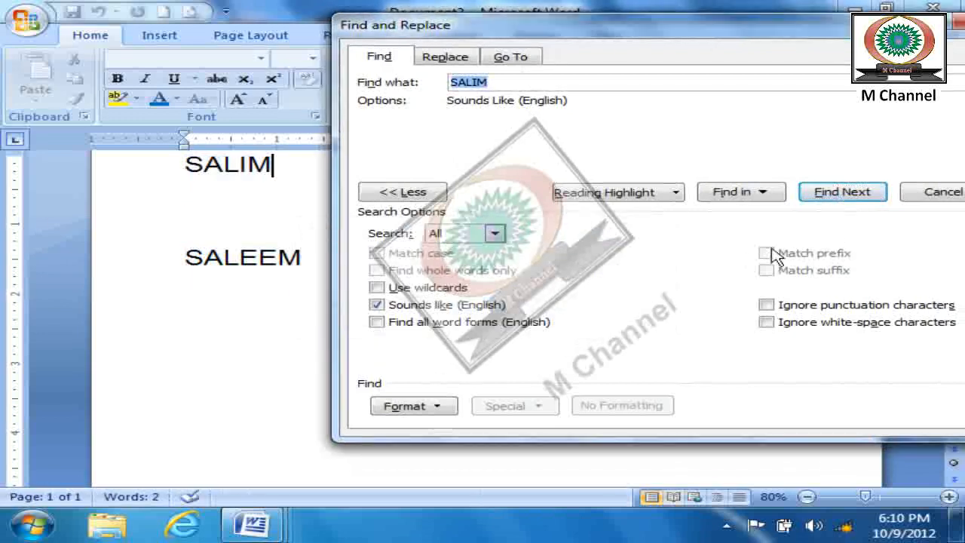
{"action": "left_click", "coordinate": [858, 197]}
{"action": "left_click", "coordinate": [860, 198]}
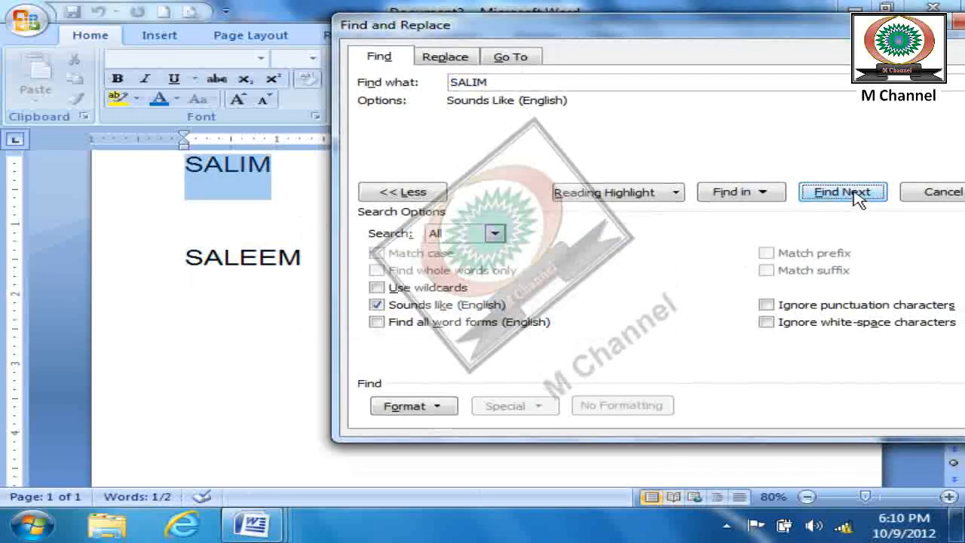
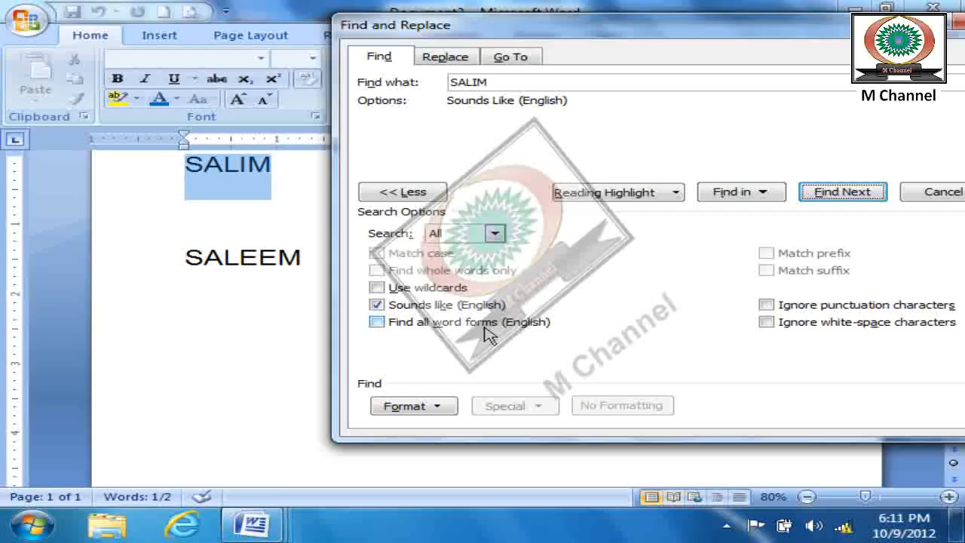
- Close the search and delete both name lines to empty the document
{"action": "key", "text": "Escape"}
{"action": "scroll", "coordinate": [386, 307], "scroll_direction": "up", "scroll_amount": 2}
{"action": "left_click_drag", "start_coordinate": [386, 341], "coordinate": [221, 248]}
{"action": "key", "text": "Delete"}
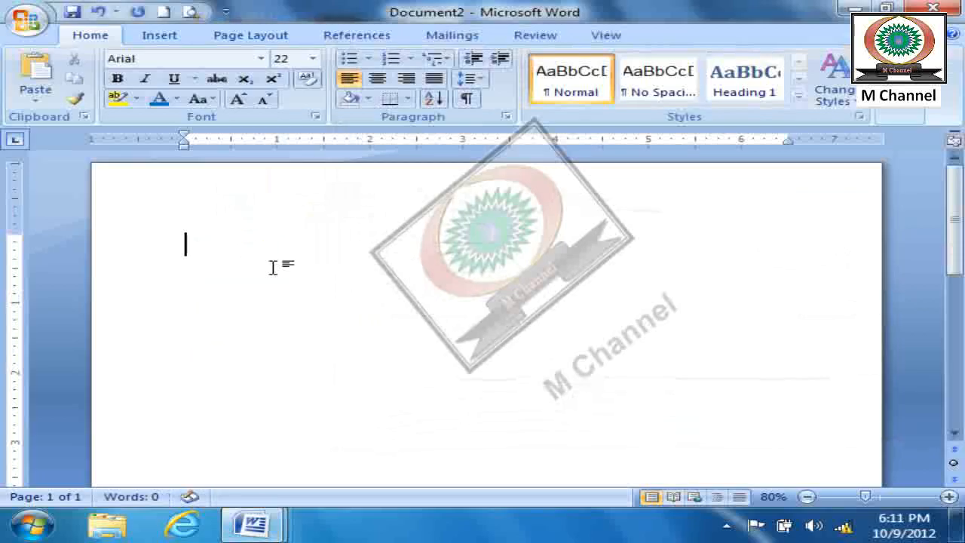
- Enter GO, WENT and GONE on three separate lines, and dismiss the disk space notification
{"action": "type", "text": "GO"}
{"action": "key", "text": "Return"}
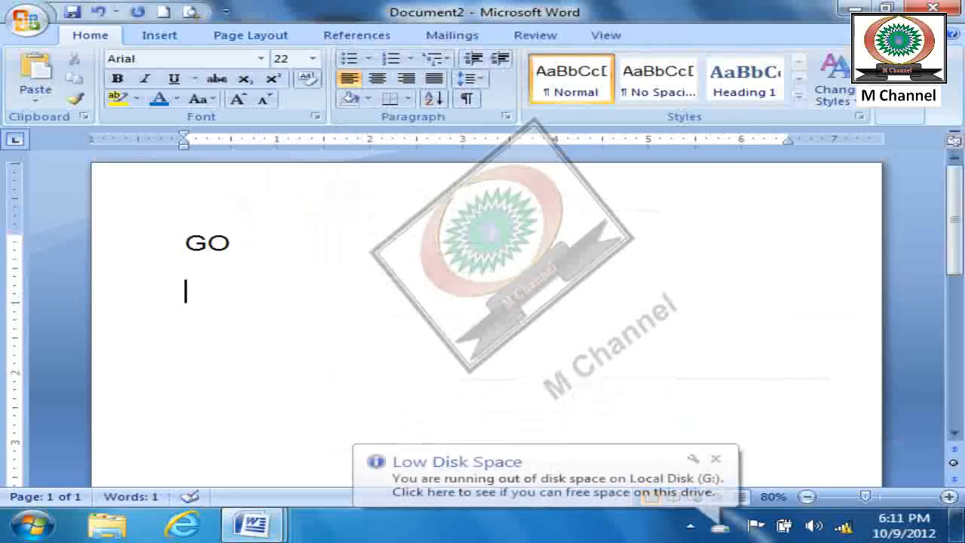
{"action": "type", "text": "WENT"}
{"action": "key", "text": "Return"}
{"action": "type", "text": "GONE"}
{"action": "key", "text": "Return"}
{"action": "left_click", "coordinate": [716, 458]}
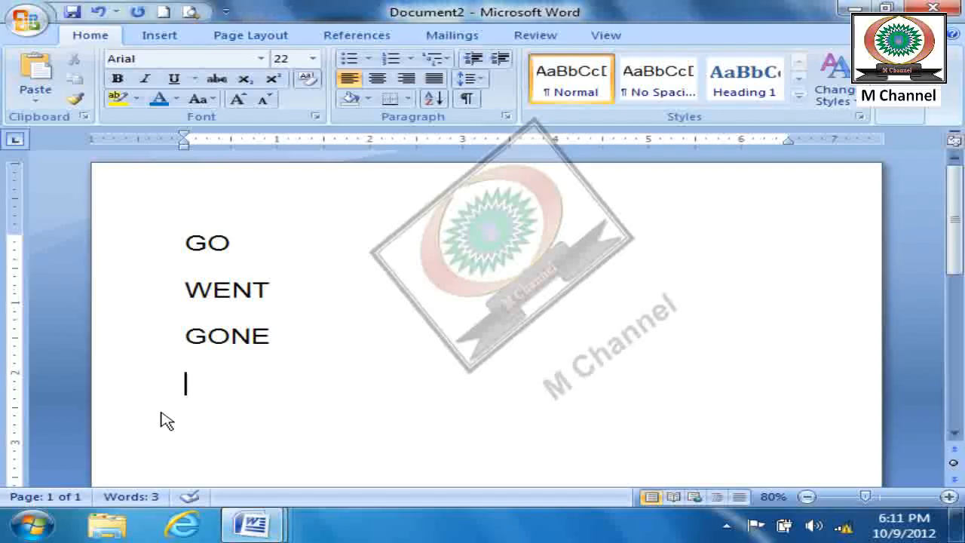
- Add SEE and SAW on separate lines below GONE
{"action": "type", "text": "SEA"}
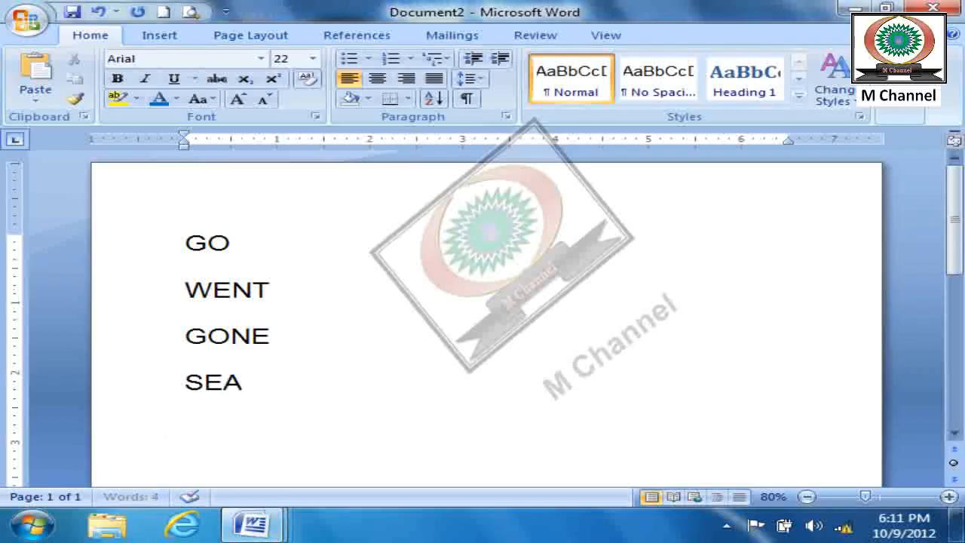
{"action": "key", "text": "Return"}
{"action": "type", "text": "SAW"}
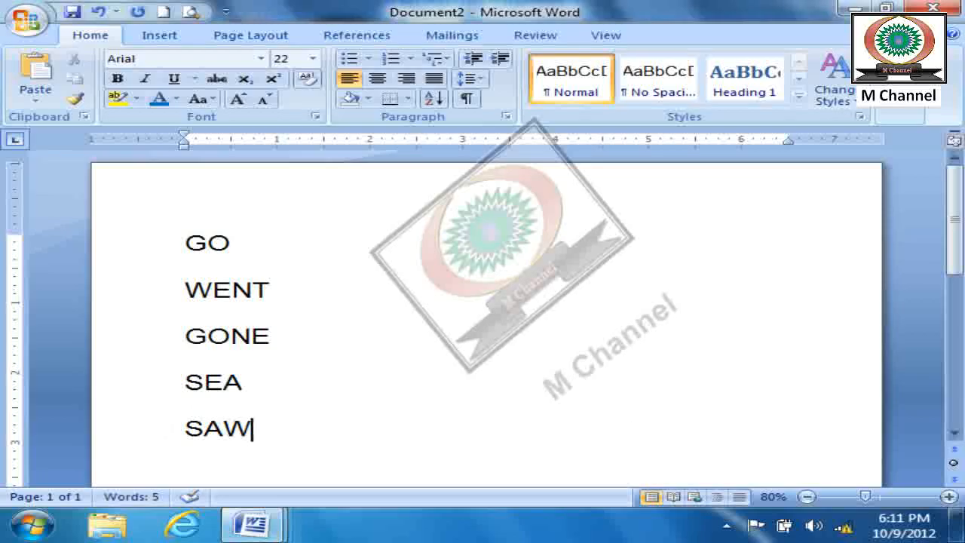
{"action": "key", "text": "BackSpace"}
{"action": "key", "text": "BackSpace"}
{"action": "key", "text": "Up"}
{"action": "key", "text": "End"}
{"action": "key", "text": "BackSpace"}
{"action": "type", "text": "E"}
{"action": "key", "text": "Down"}
{"action": "type", "text": "AW"}
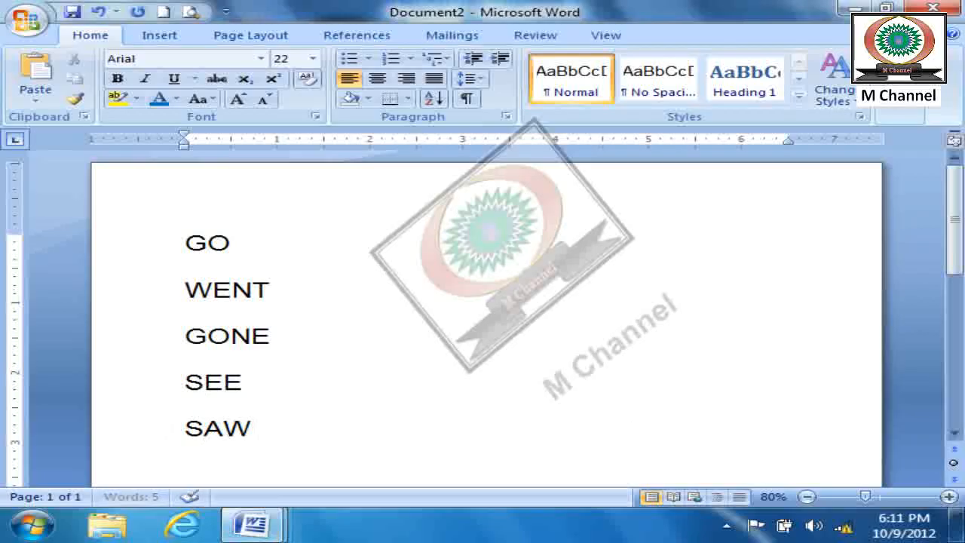
{"action": "type", "text": "S"}
- Add SEEN on a new line below SAW
{"action": "key", "text": "BackSpace"}
{"action": "key", "text": "BackSpace"}
{"action": "type", "text": "W"}
{"action": "key", "text": "Return"}
{"action": "type", "text": "SEEN"}
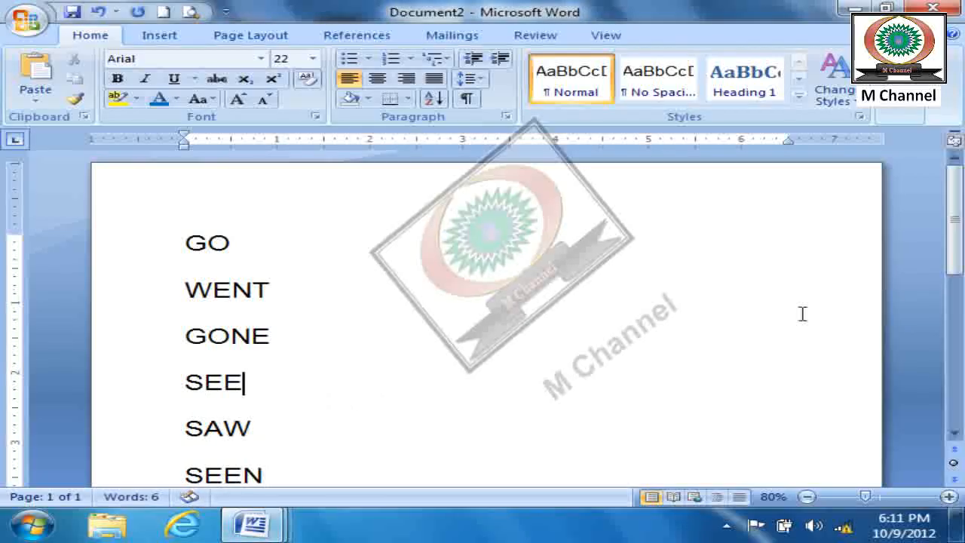
- Search for GO with Sounds like (English) until the whole document is searched, and find it once more
{"action": "left_click", "coordinate": [909, 113]}
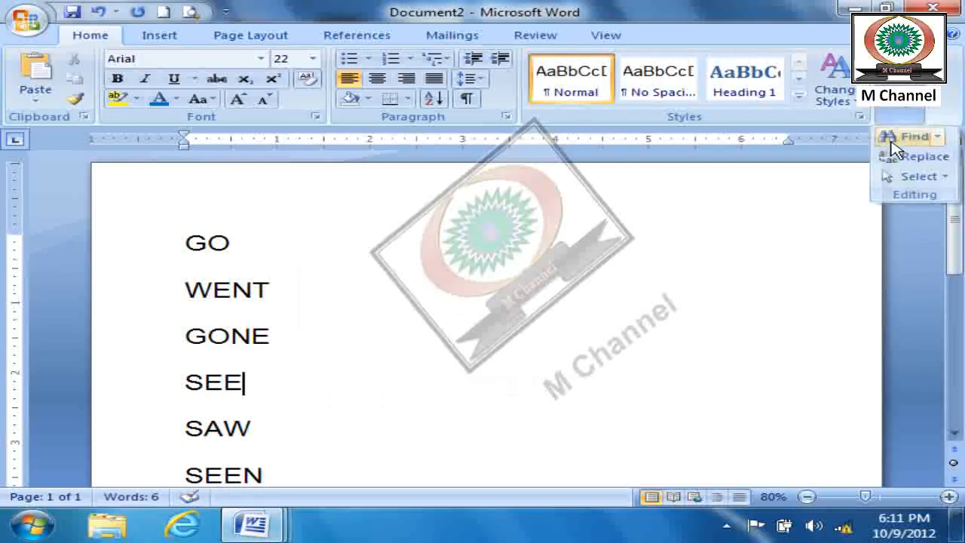
{"action": "left_click", "coordinate": [892, 142]}
{"action": "left_click_drag", "start_coordinate": [610, 39], "coordinate": [690, 37]}
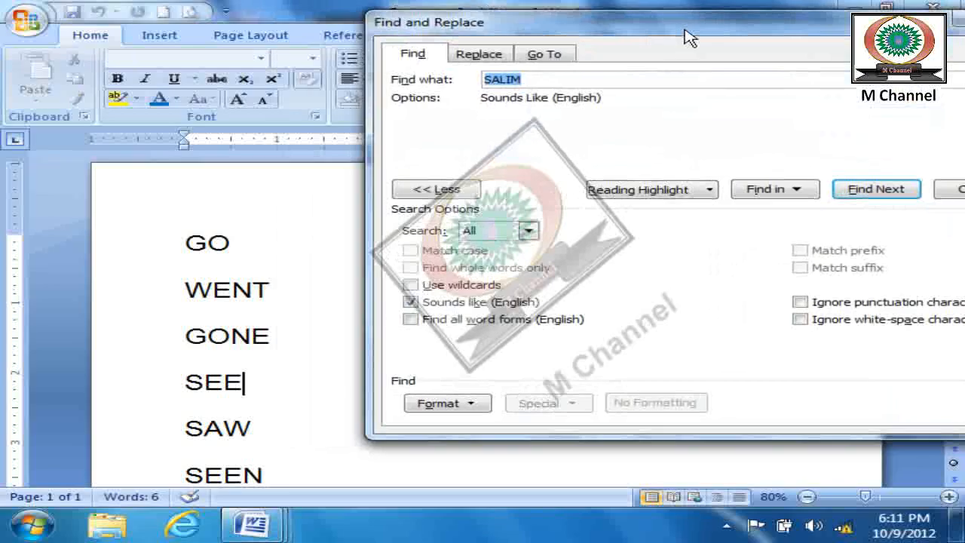
{"action": "left_click", "coordinate": [462, 190]}
{"action": "type", "text": "GO"}
{"action": "left_click", "coordinate": [881, 190]}
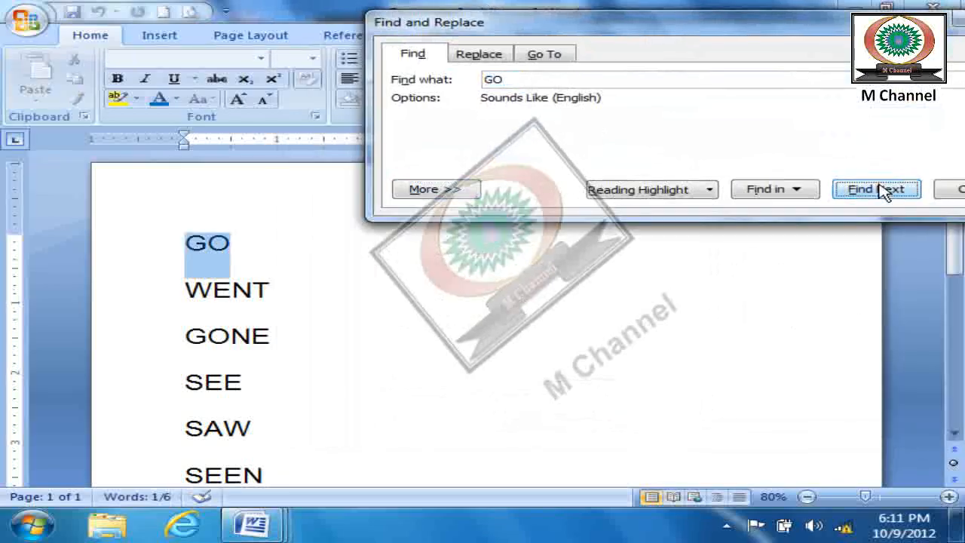
{"action": "left_click", "coordinate": [881, 190]}
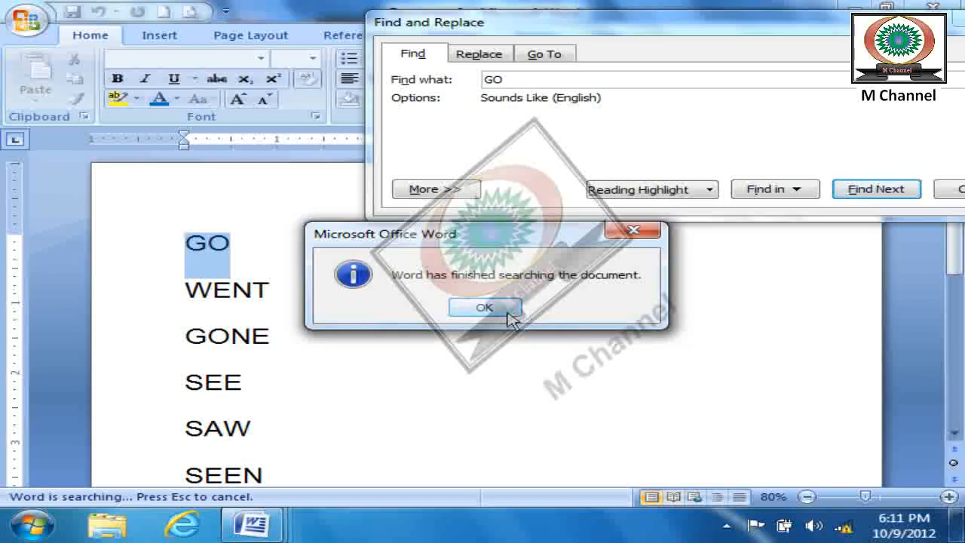
{"action": "left_click", "coordinate": [506, 309]}
{"action": "left_click", "coordinate": [863, 194]}
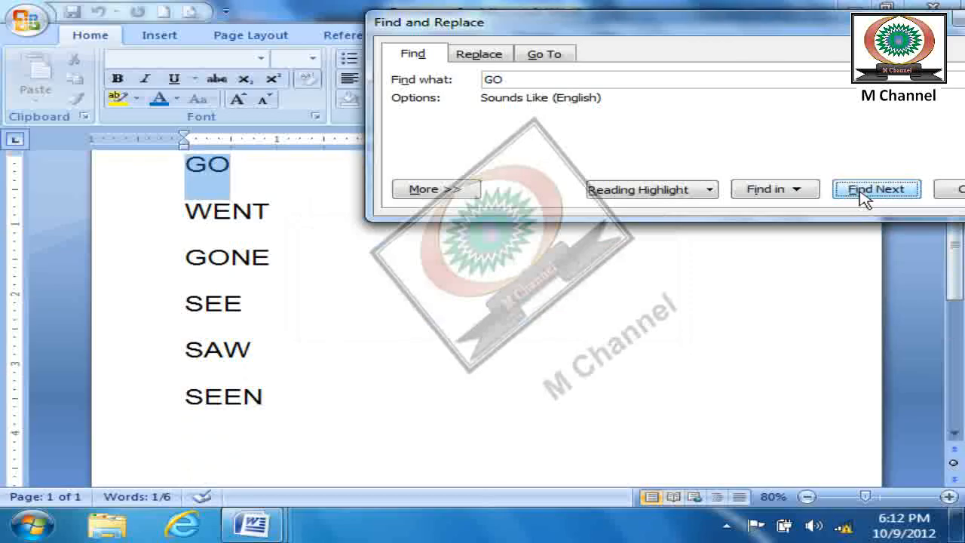
- Replace Sounds like with Find all word forms (English), search the rest of the document for GO, and close the search
{"action": "left_click", "coordinate": [456, 192]}
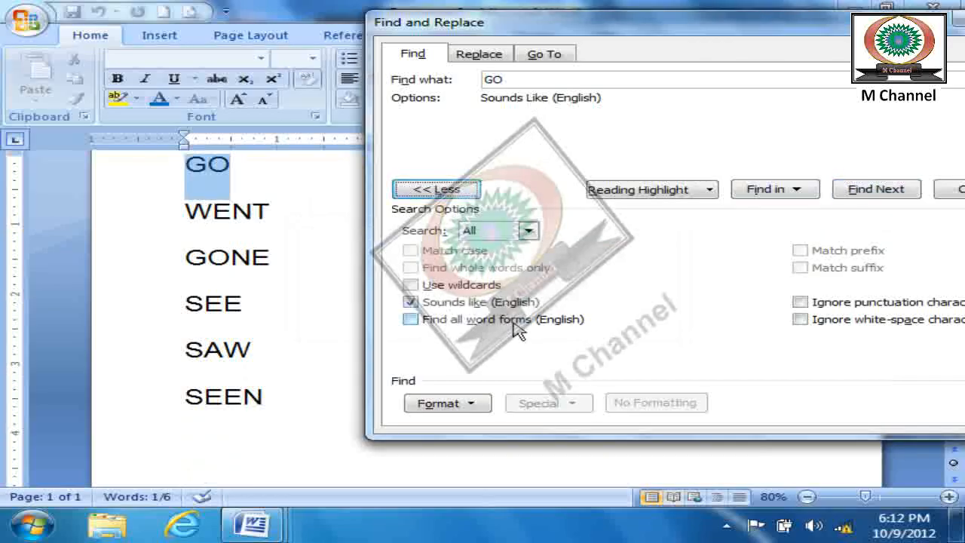
{"action": "left_click", "coordinate": [410, 302]}
{"action": "left_click", "coordinate": [410, 319]}
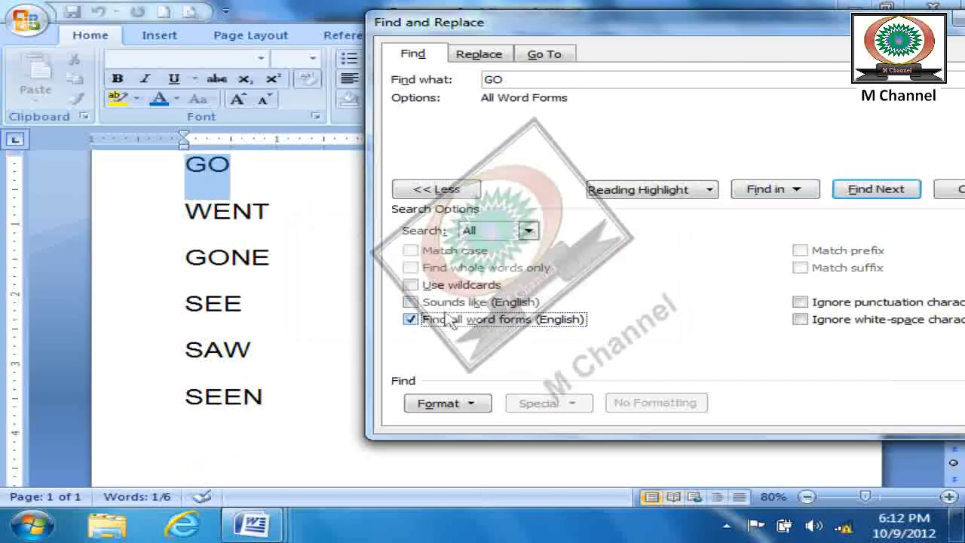
{"action": "left_click", "coordinate": [900, 197]}
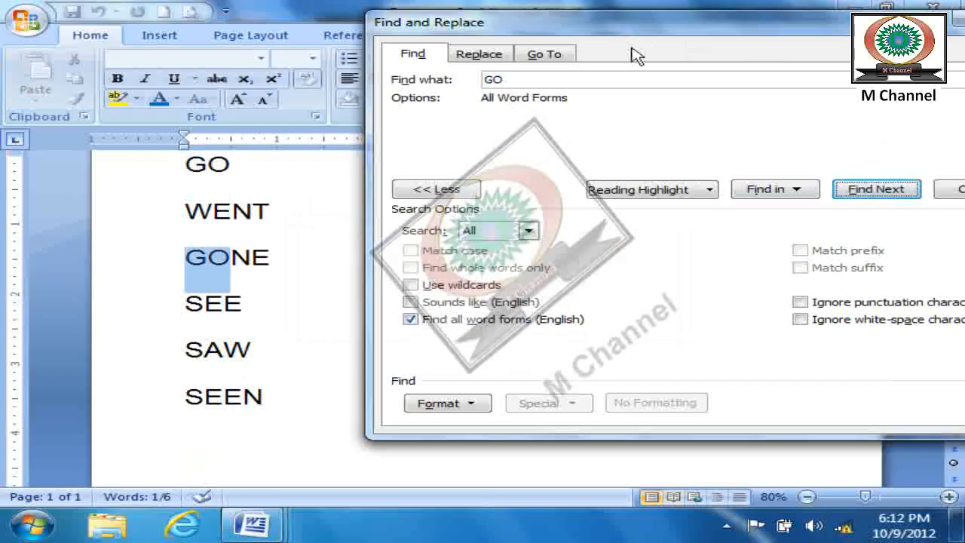
{"action": "left_click", "coordinate": [869, 189]}
{"action": "left_click", "coordinate": [482, 309]}
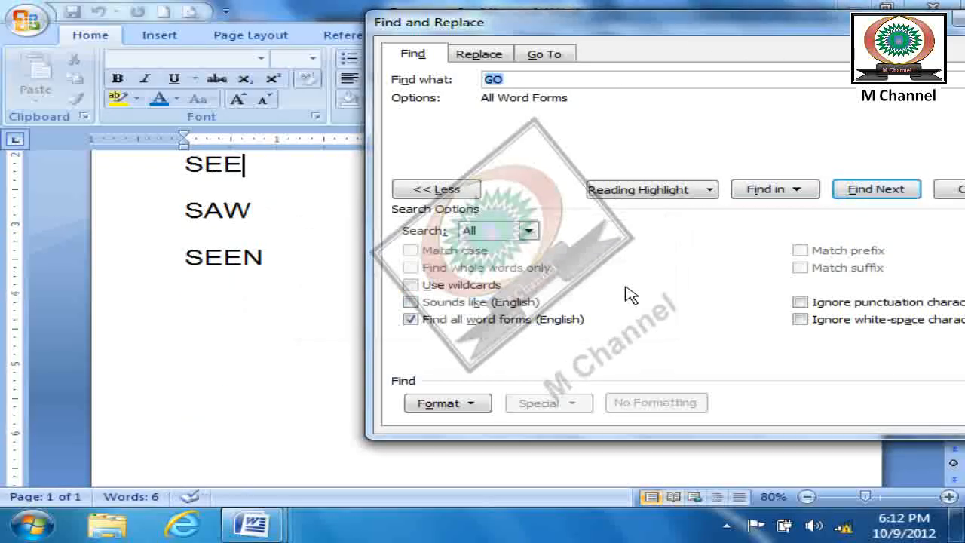
{"action": "left_click_drag", "start_coordinate": [836, 38], "coordinate": [753, 89]}
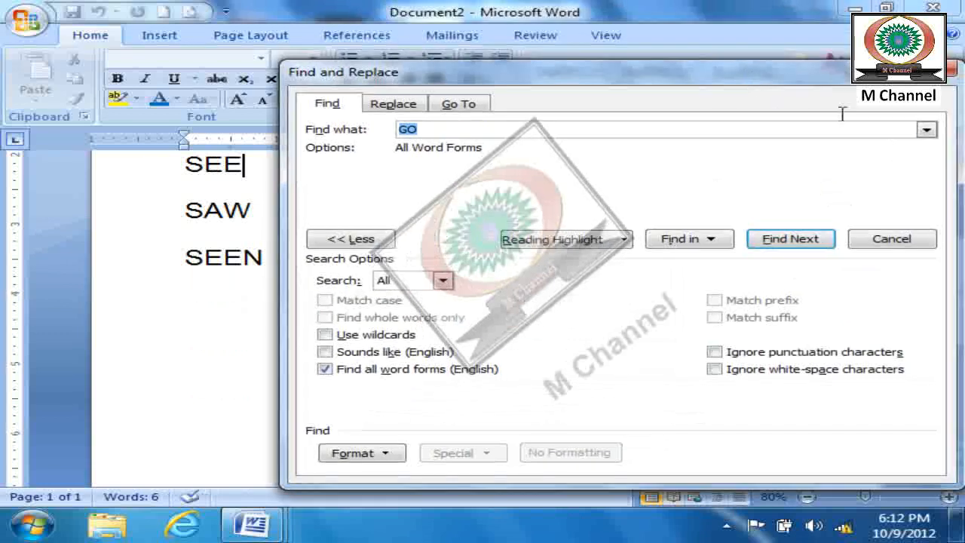
{"action": "left_click", "coordinate": [884, 245]}
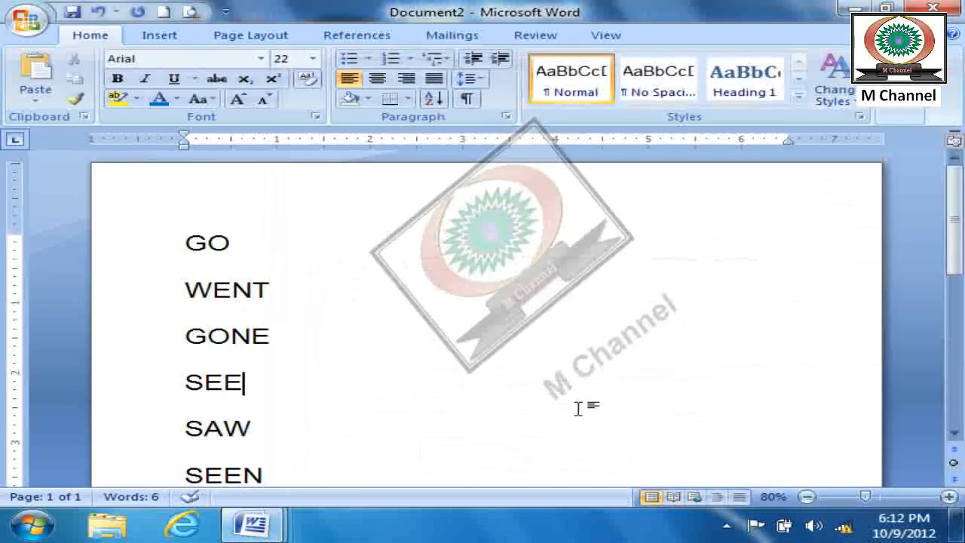
- Repeat the all-word-forms search for GO from the SEE line, stepping through the matches, and close the search
{"action": "left_click", "coordinate": [916, 113]}
{"action": "left_click", "coordinate": [898, 134]}
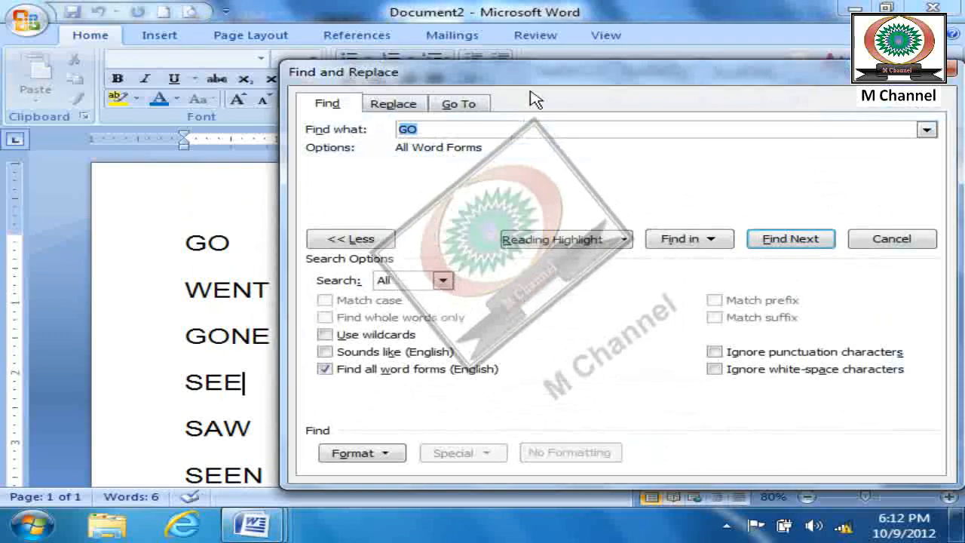
{"action": "left_click_drag", "start_coordinate": [555, 73], "coordinate": [639, 47]}
{"action": "type", "text": "G"}
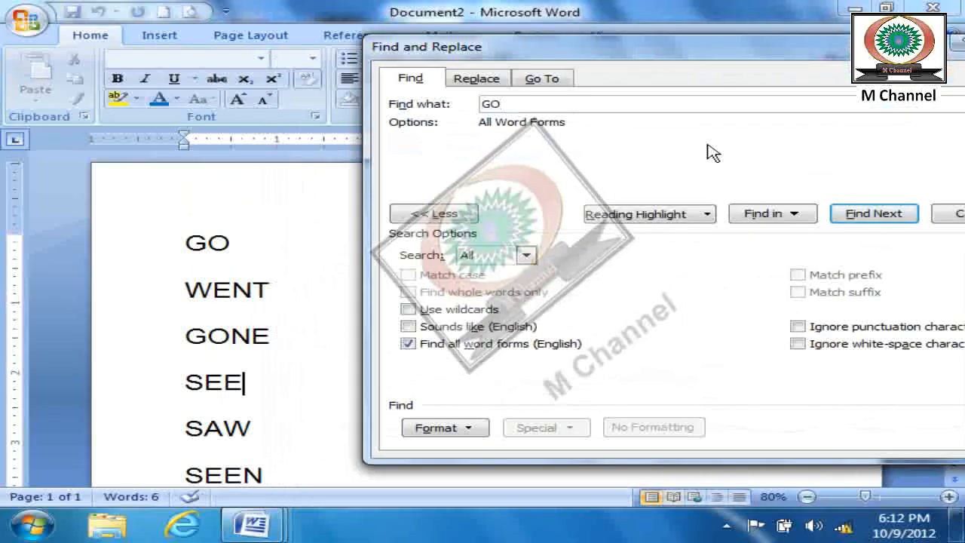
{"action": "left_click", "coordinate": [878, 215]}
{"action": "left_click", "coordinate": [879, 214]}
{"action": "left_click", "coordinate": [877, 212]}
{"action": "key", "text": "Escape"}
{"action": "key", "text": "Escape"}
{"action": "left_click", "coordinate": [593, 338]}
{"action": "scroll", "coordinate": [594, 337], "scroll_direction": "up", "scroll_amount": 3}
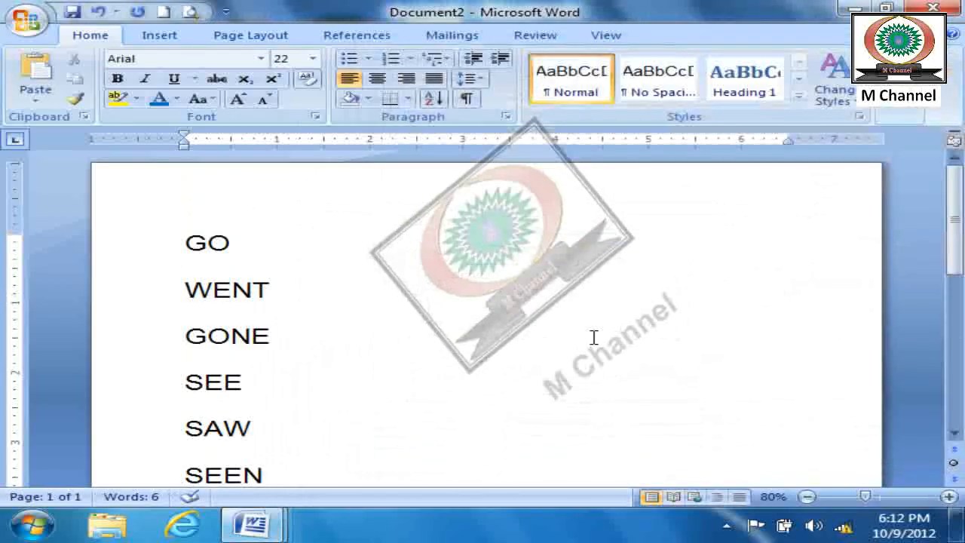
- Step through the matches of SEE using Find all word forms, and close the search
{"action": "left_click", "coordinate": [892, 113]}
{"action": "left_click", "coordinate": [893, 133]}
{"action": "left_click", "coordinate": [760, 210]}
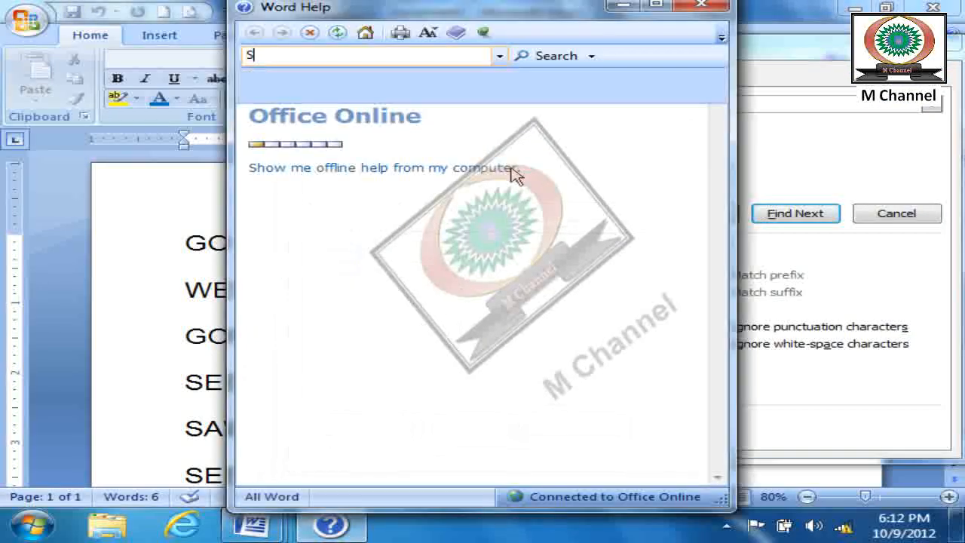
{"action": "left_click", "coordinate": [709, 8]}
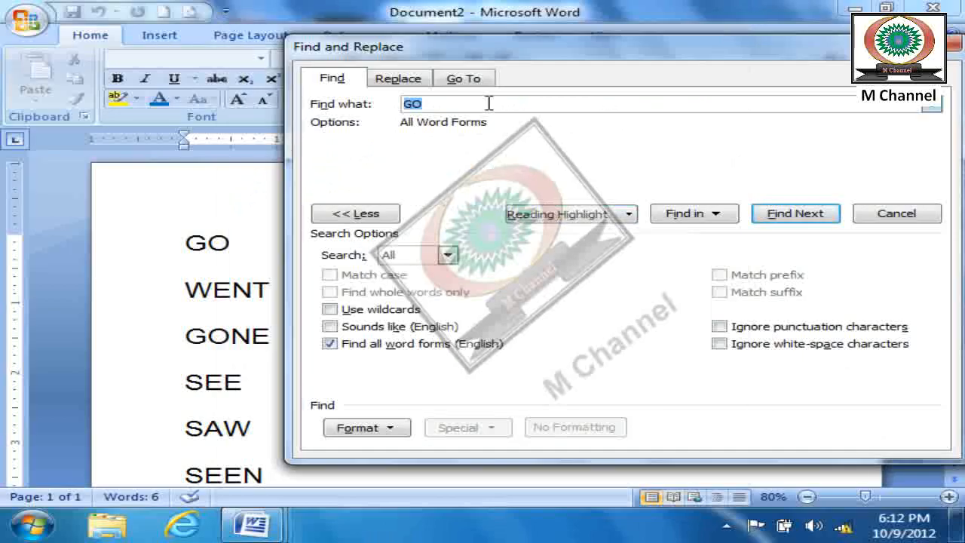
{"action": "type", "text": "SEE"}
{"action": "left_click", "coordinate": [817, 219]}
{"action": "left_click", "coordinate": [818, 219]}
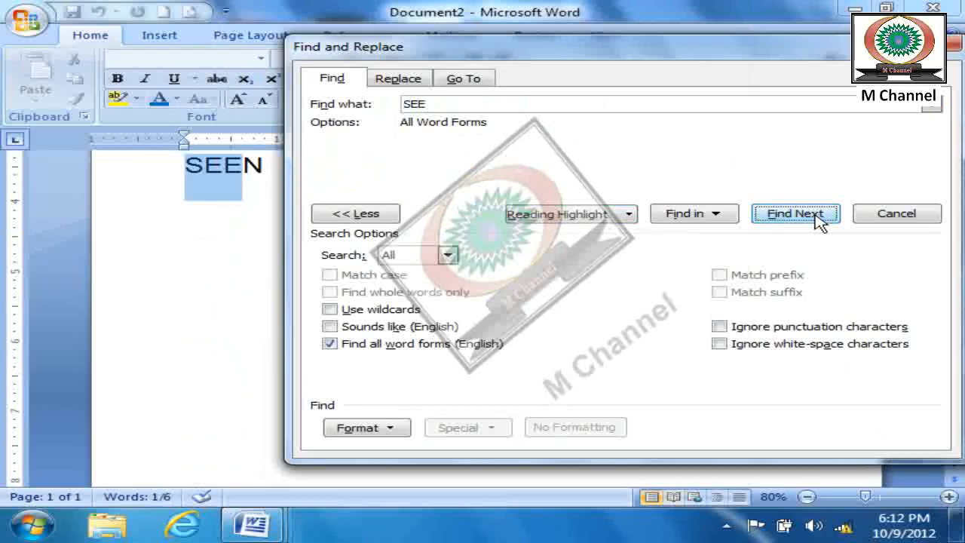
{"action": "left_click", "coordinate": [898, 217]}
{"action": "scroll", "coordinate": [498, 270], "scroll_direction": "up", "scroll_amount": 5}
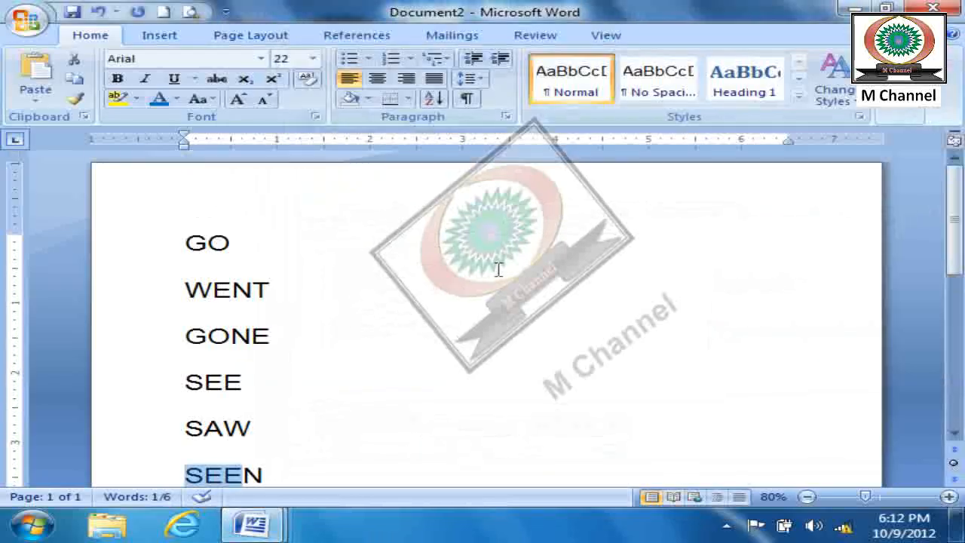
- Change all six words in the list to Capitalize Each Word
{"action": "scroll", "coordinate": [430, 367], "scroll_direction": "down", "scroll_amount": 2}
{"action": "left_click_drag", "start_coordinate": [362, 385], "coordinate": [143, 154]}
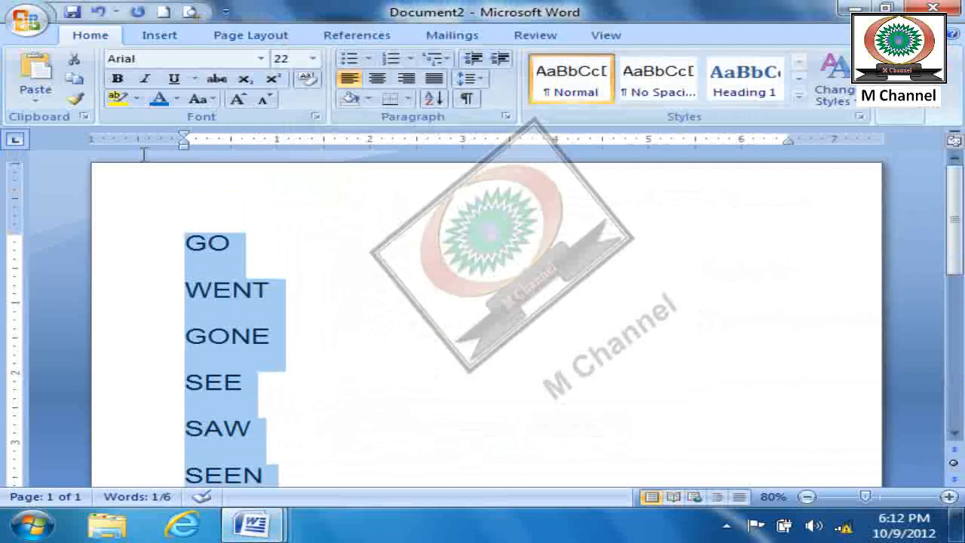
{"action": "left_click", "coordinate": [201, 99]}
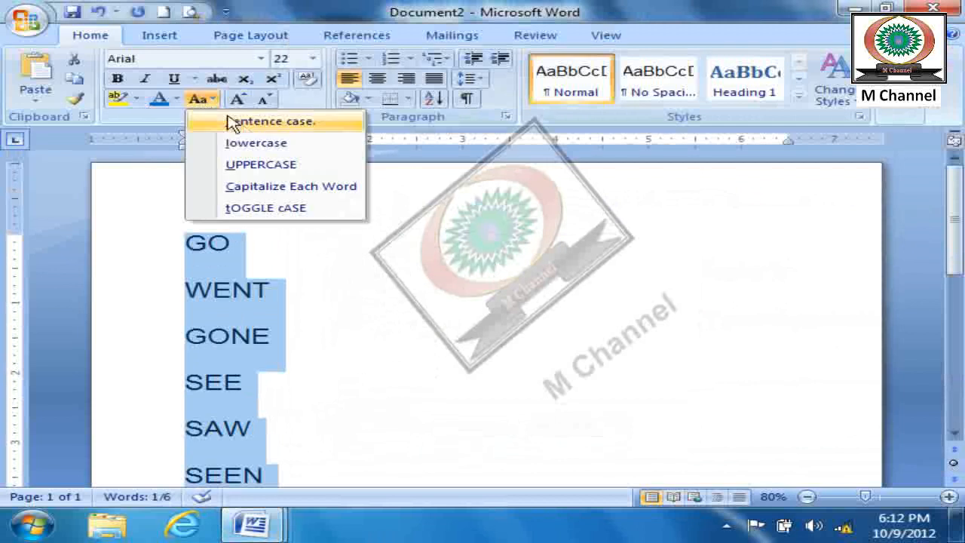
{"action": "left_click", "coordinate": [263, 187]}
{"action": "left_click", "coordinate": [289, 356]}
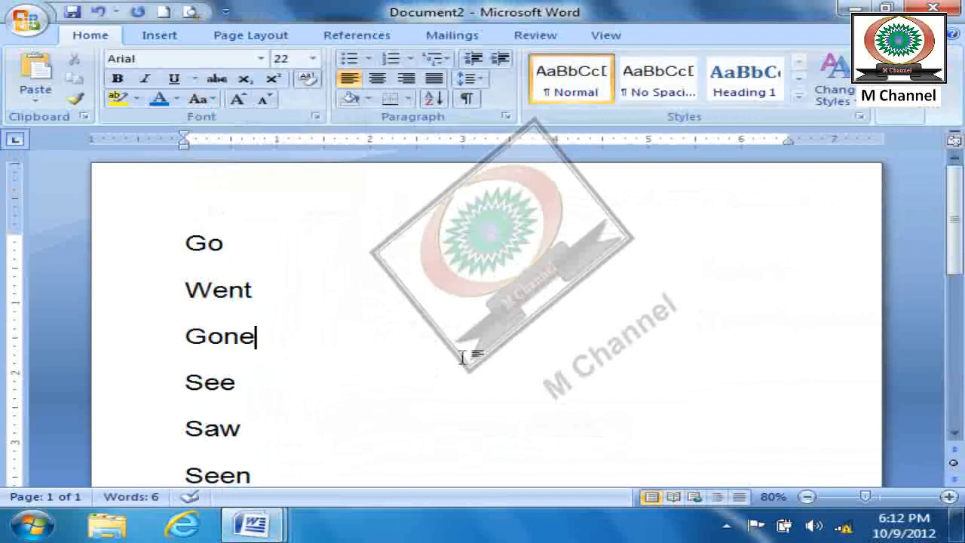
- Search for all word forms of "go" in the recapitalized list until the whole document is searched
{"action": "left_click", "coordinate": [901, 117]}
{"action": "left_click", "coordinate": [909, 137]}
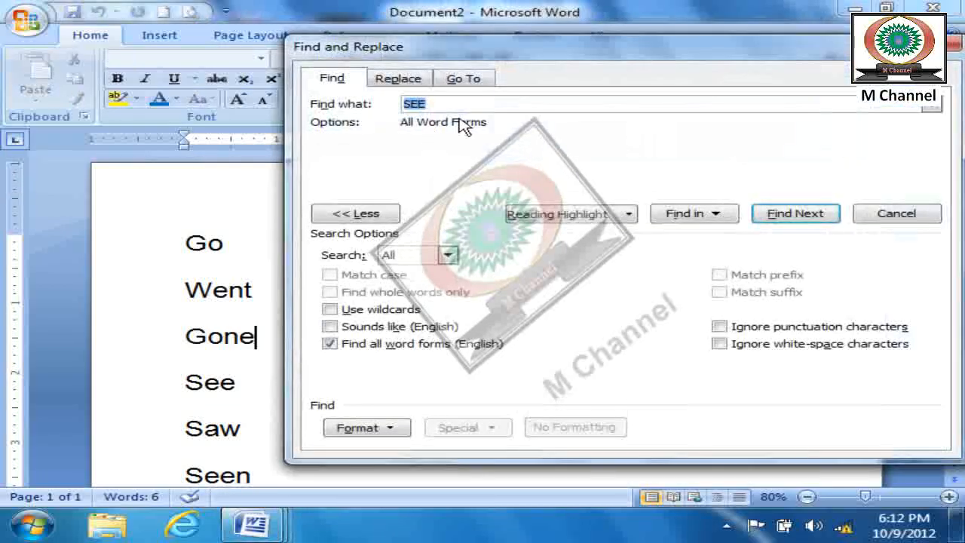
{"action": "type", "text": "go"}
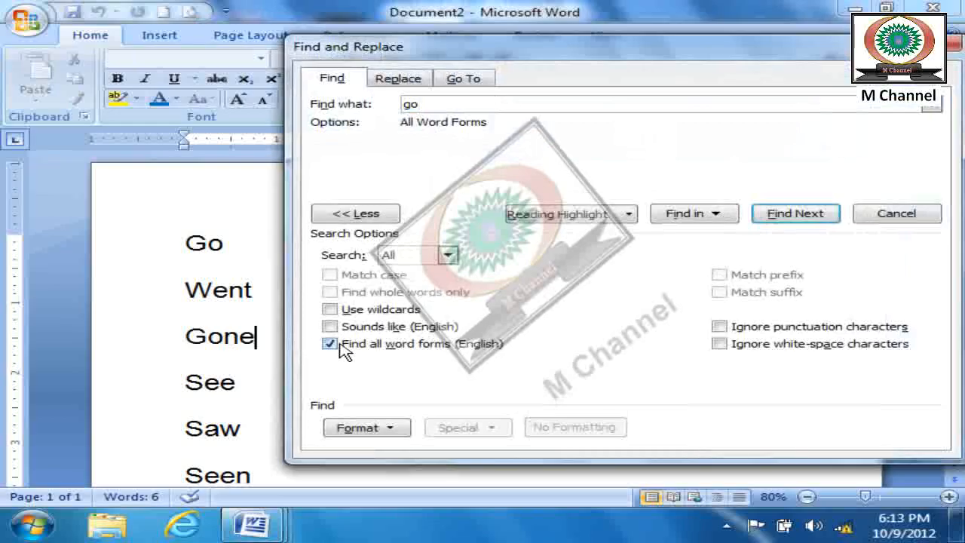
{"action": "left_click", "coordinate": [800, 219]}
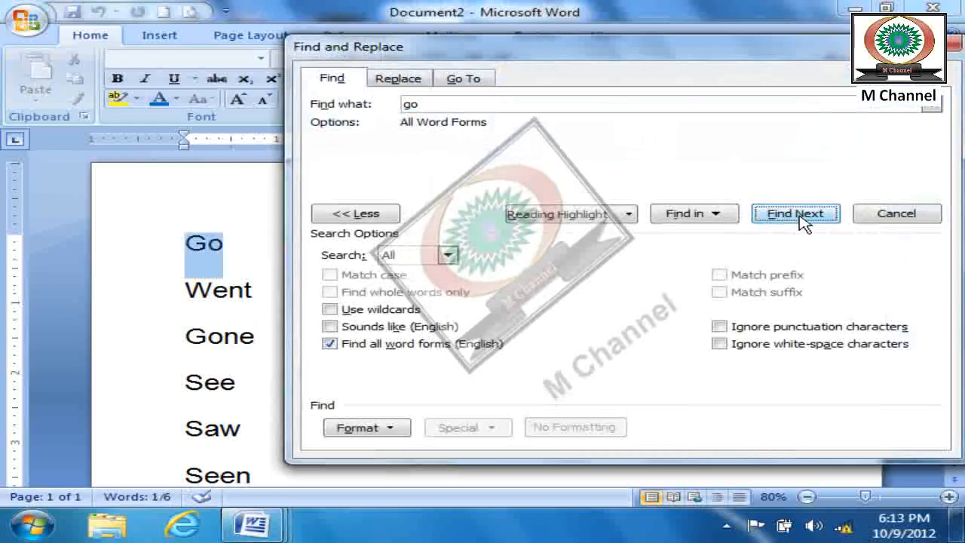
{"action": "left_click", "coordinate": [801, 219]}
{"action": "left_click", "coordinate": [803, 217]}
{"action": "left_click", "coordinate": [803, 217]}
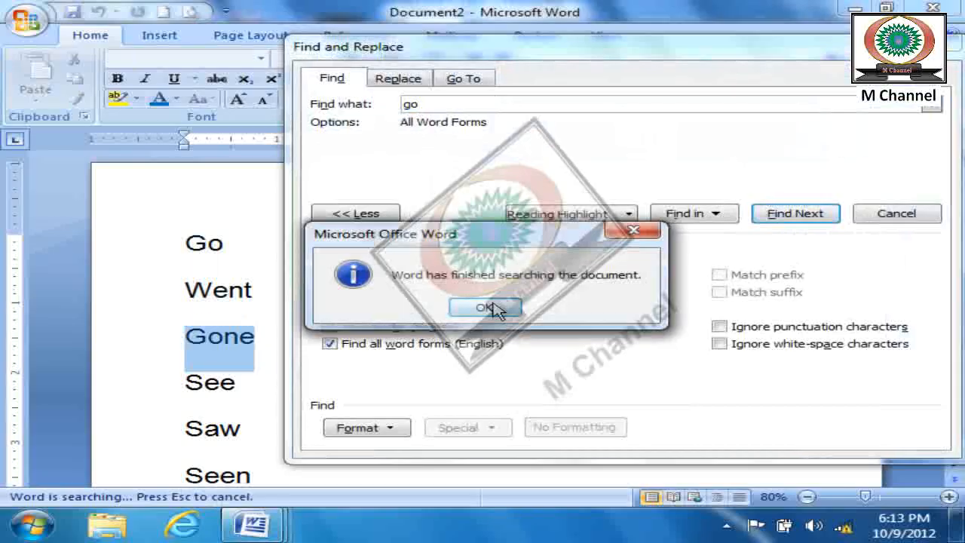
{"action": "left_click", "coordinate": [493, 307]}
- Step through all word forms of "see", and turn off Find all word forms (English)
{"action": "type", "text": "see"}
{"action": "left_click", "coordinate": [801, 217]}
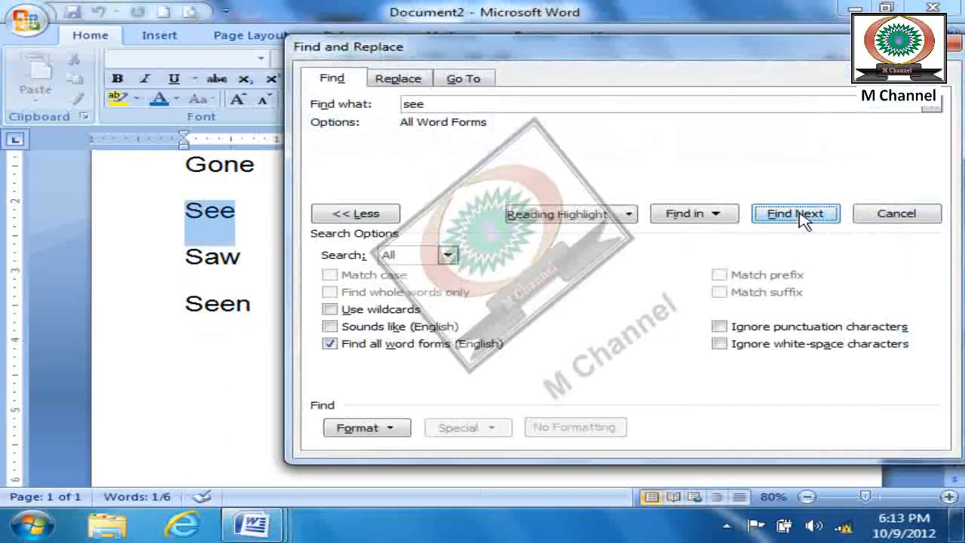
{"action": "left_click", "coordinate": [801, 216]}
{"action": "left_click", "coordinate": [800, 216]}
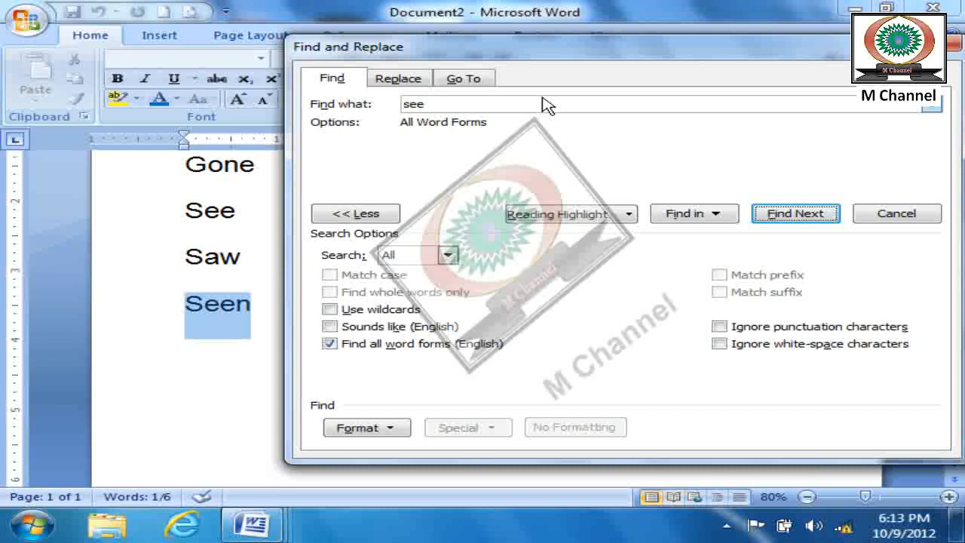
{"action": "left_click", "coordinate": [329, 343]}
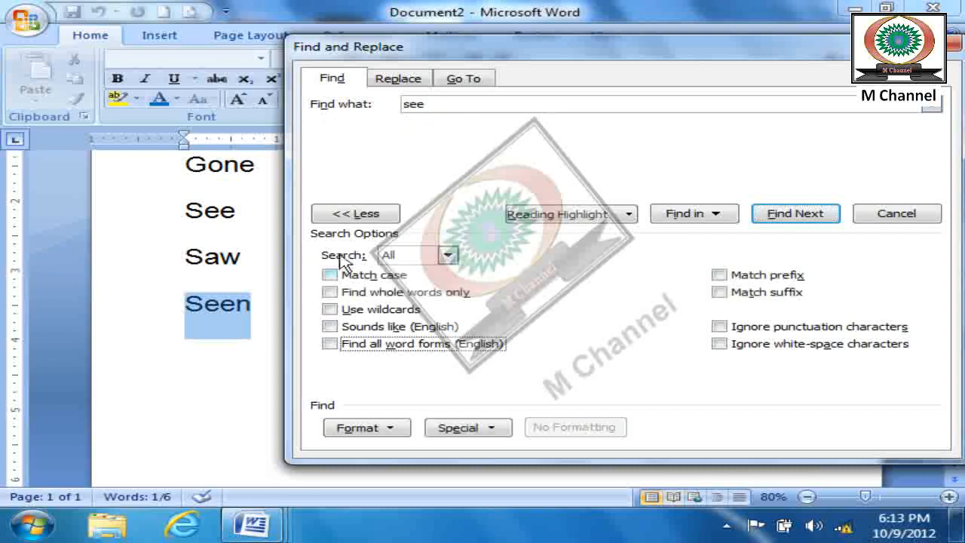
{"action": "left_click_drag", "start_coordinate": [820, 59], "coordinate": [705, 47]}
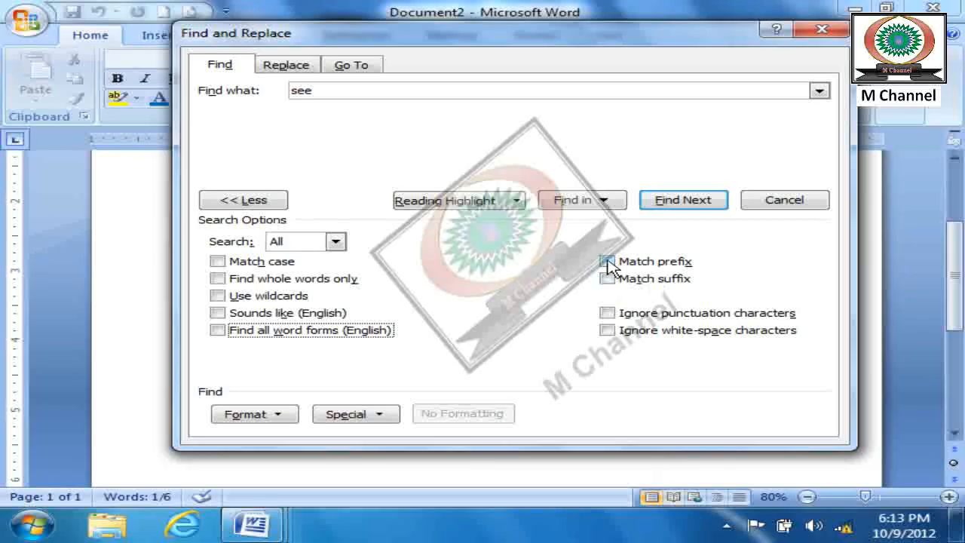
{"action": "left_click", "coordinate": [725, 528]}
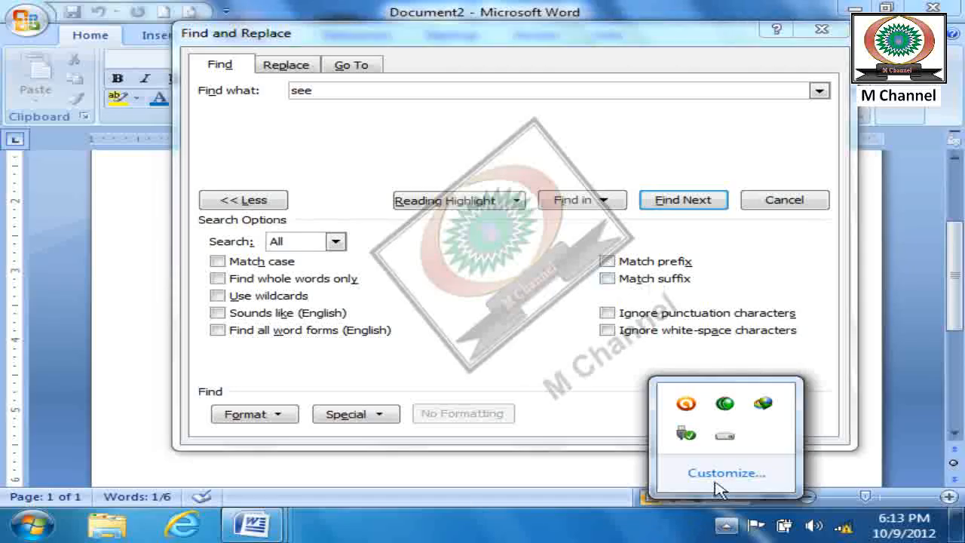
{"action": "right_click", "coordinate": [726, 403]}
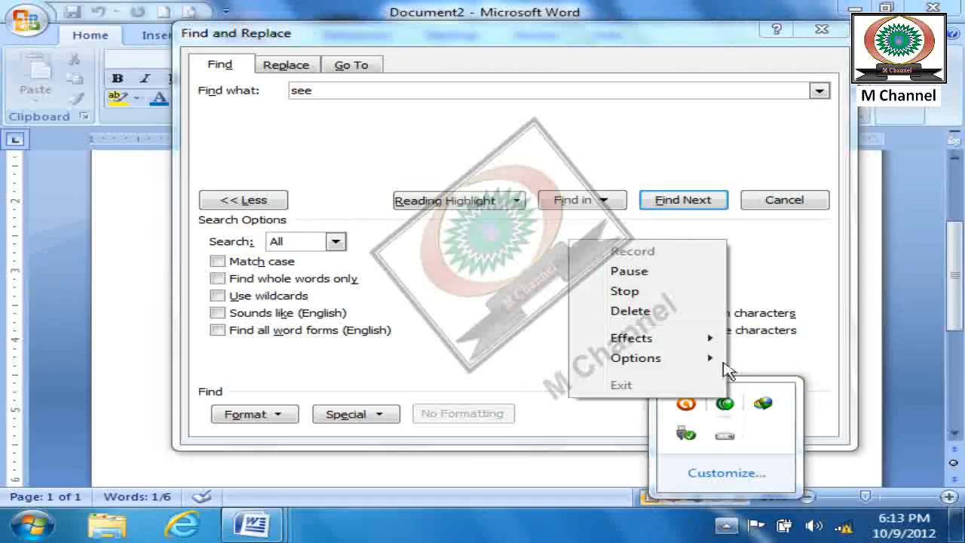
{"action": "left_click", "coordinate": [651, 277]}
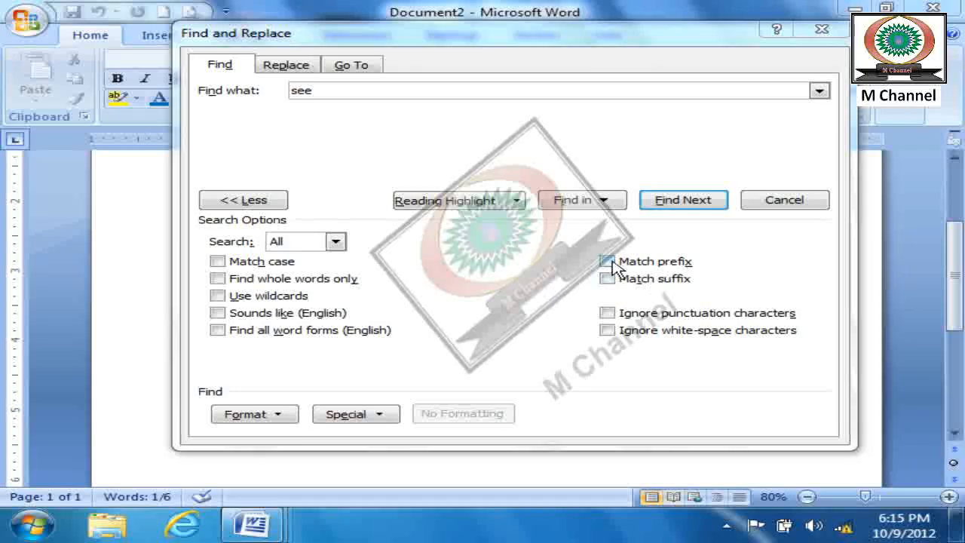
- Close the search, clear the whole document, and set the font size for new text to 20
{"action": "left_click", "coordinate": [822, 29]}
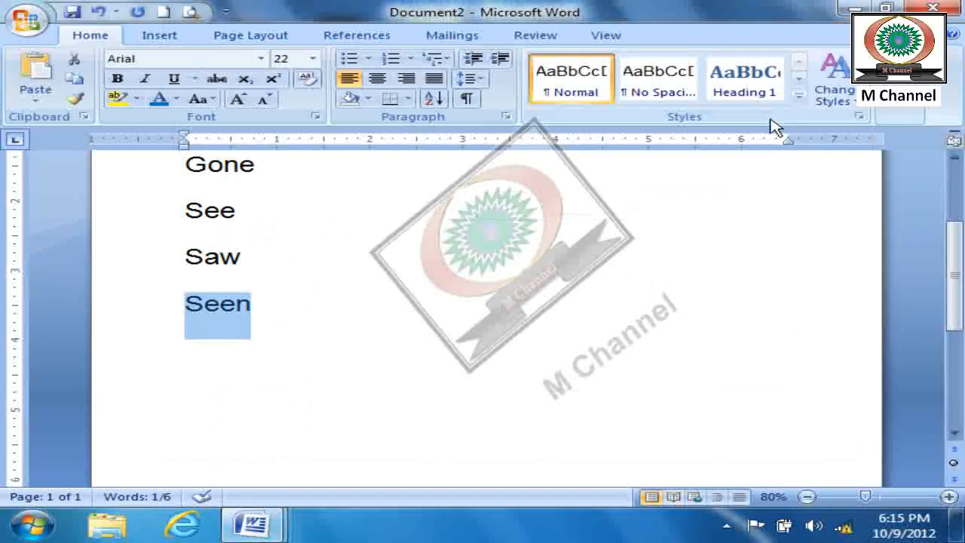
{"action": "key", "text": "ctrl+a"}
{"action": "key", "text": "Delete"}
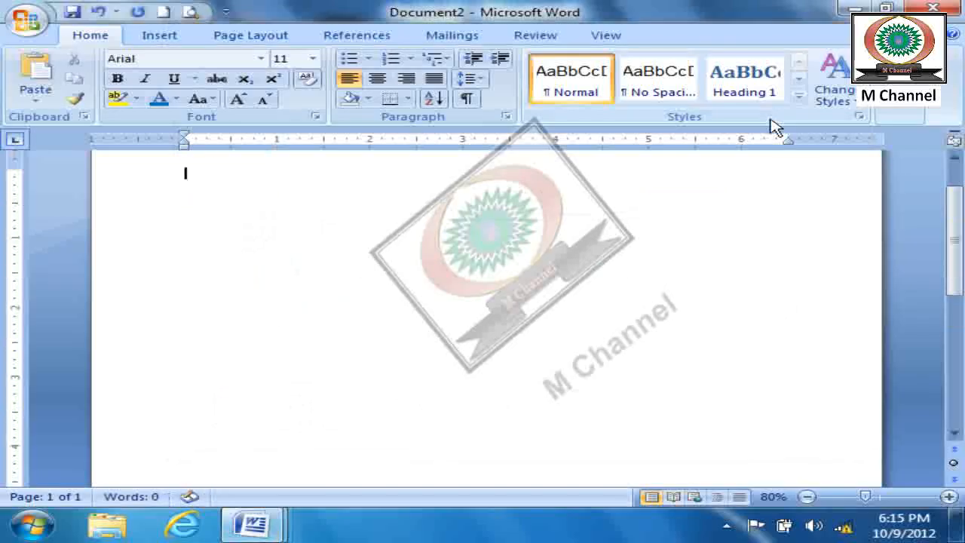
{"action": "key", "text": "ctrl+shift+period"}
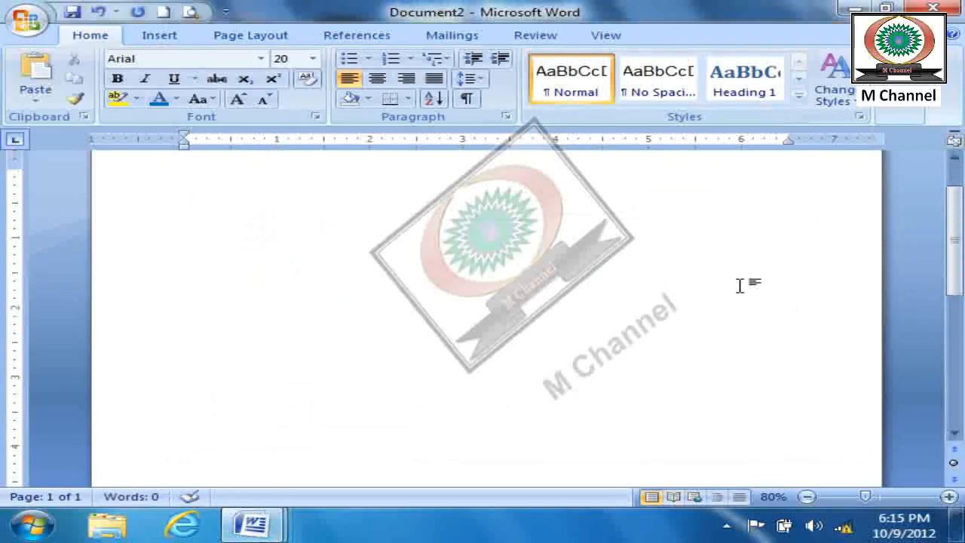
{"action": "scroll", "coordinate": [588, 321], "scroll_direction": "up", "scroll_amount": 2}
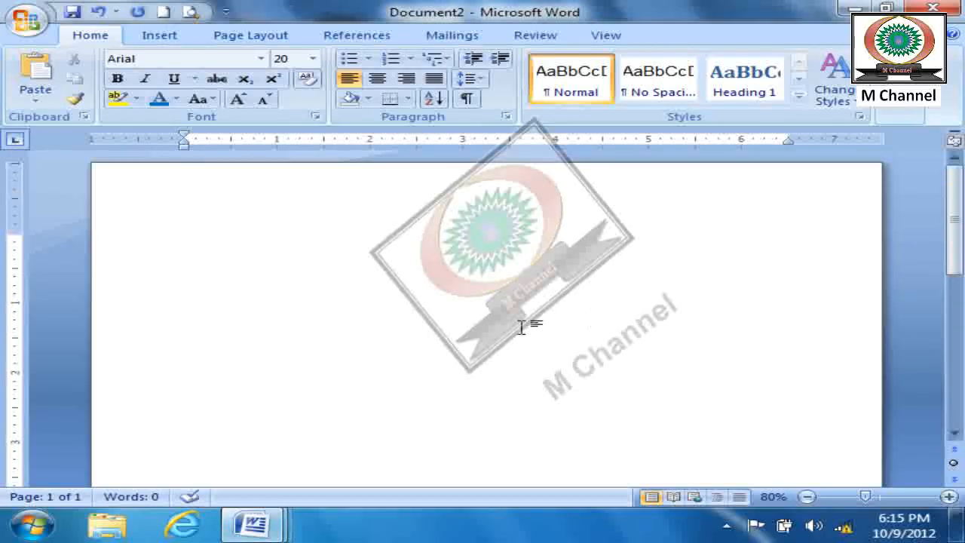
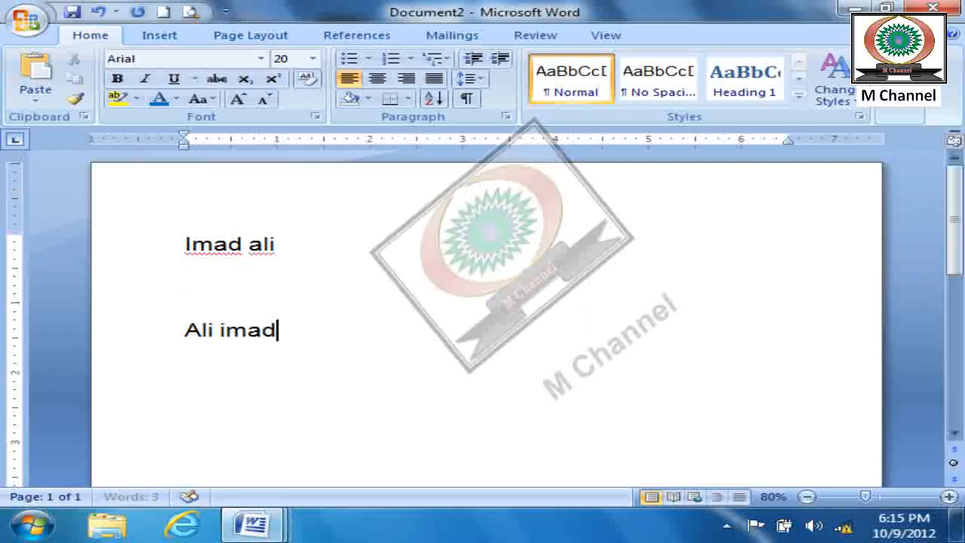
- Increase the font size of both name lines to 30
{"action": "key", "text": "ctrl+a"}
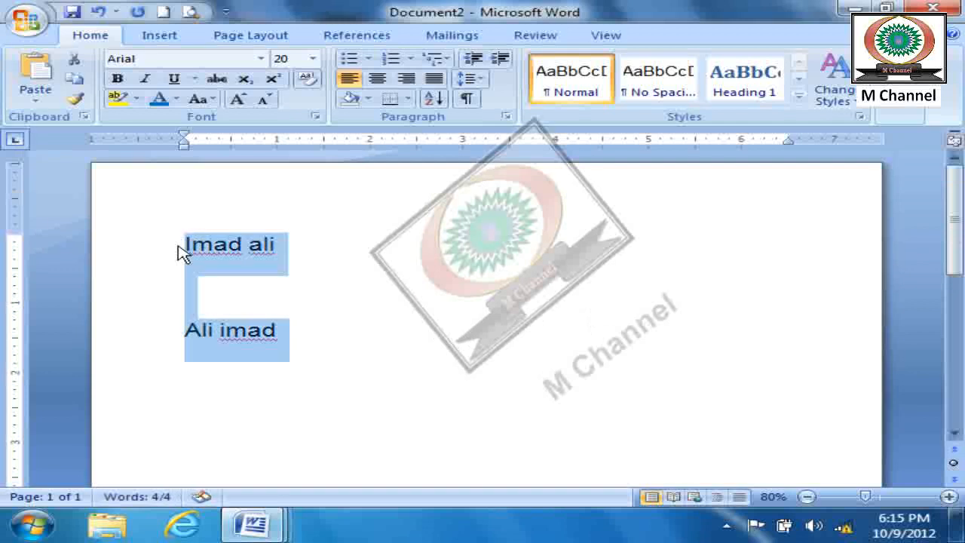
{"action": "key", "text": "ctrl+bracketright"}
{"action": "key", "text": "ctrl+bracketright"}
{"action": "key", "text": "ctrl+bracketright"}
{"action": "key", "text": "ctrl+bracketright"}
{"action": "key", "text": "ctrl+bracketright"}
{"action": "key", "text": "ctrl+bracketright"}
{"action": "key", "text": "ctrl+bracketright"}
{"action": "key", "text": "ctrl+bracketright"}
{"action": "key", "text": "ctrl+bracketright"}
{"action": "key", "text": "ctrl+bracketright"}
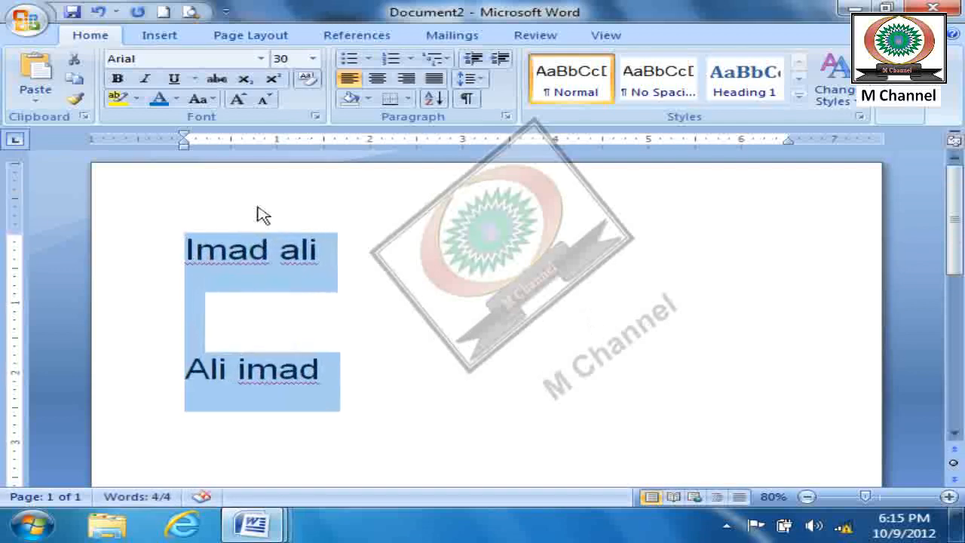
{"action": "right_click", "coordinate": [243, 267]}
{"action": "left_click", "coordinate": [352, 375]}
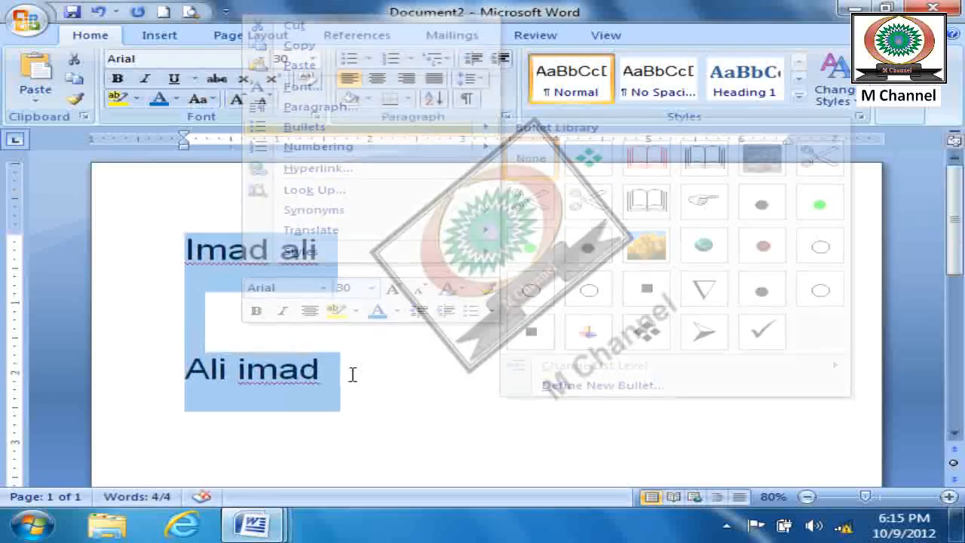
{"action": "left_click", "coordinate": [299, 371]}
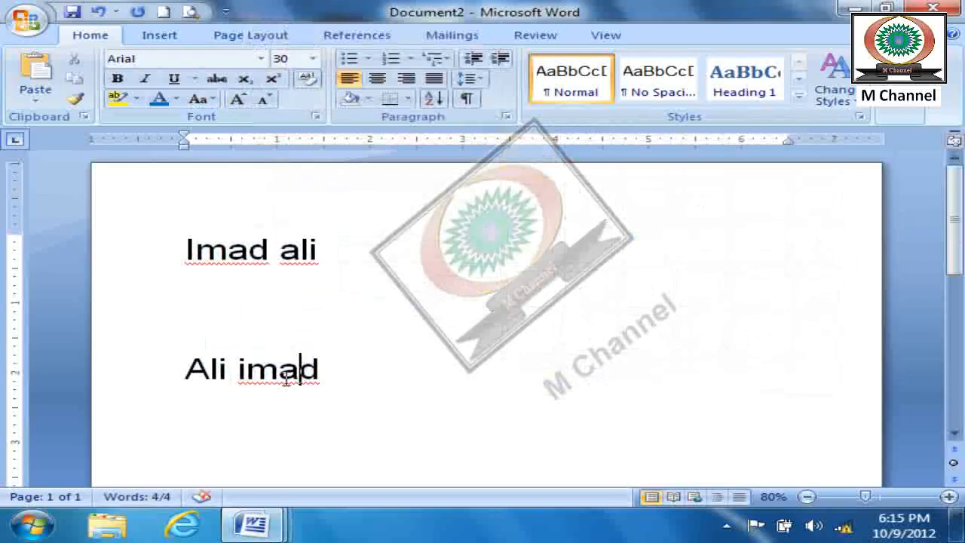
- Clear the spelling flags on both names with Ignore All and Add to Dictionary, and accept the suggested capitalization on the first line
{"action": "right_click", "coordinate": [235, 260]}
{"action": "left_click", "coordinate": [342, 328]}
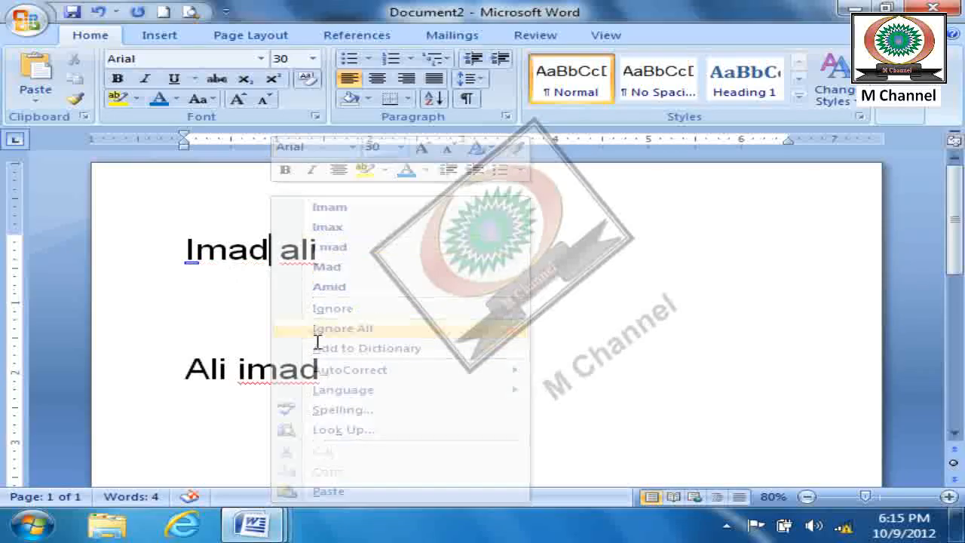
{"action": "right_click", "coordinate": [316, 373]}
{"action": "left_click", "coordinate": [362, 232]}
{"action": "right_click", "coordinate": [305, 254]}
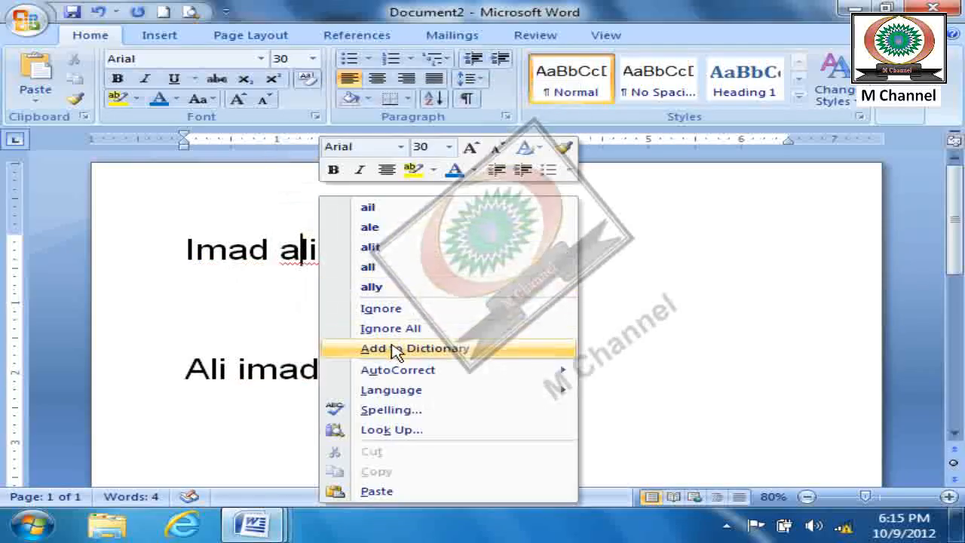
{"action": "left_click", "coordinate": [336, 349]}
{"action": "right_click", "coordinate": [307, 260]}
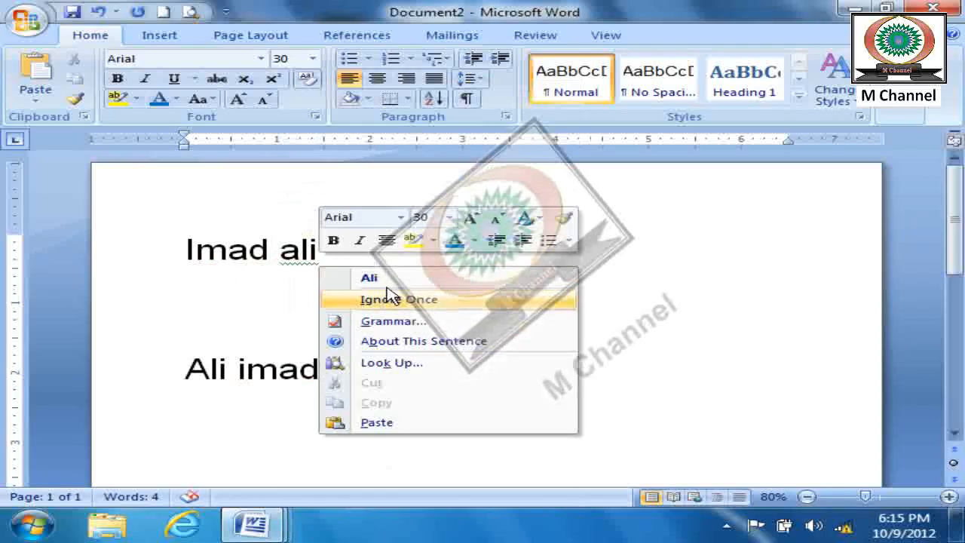
{"action": "left_click", "coordinate": [336, 278]}
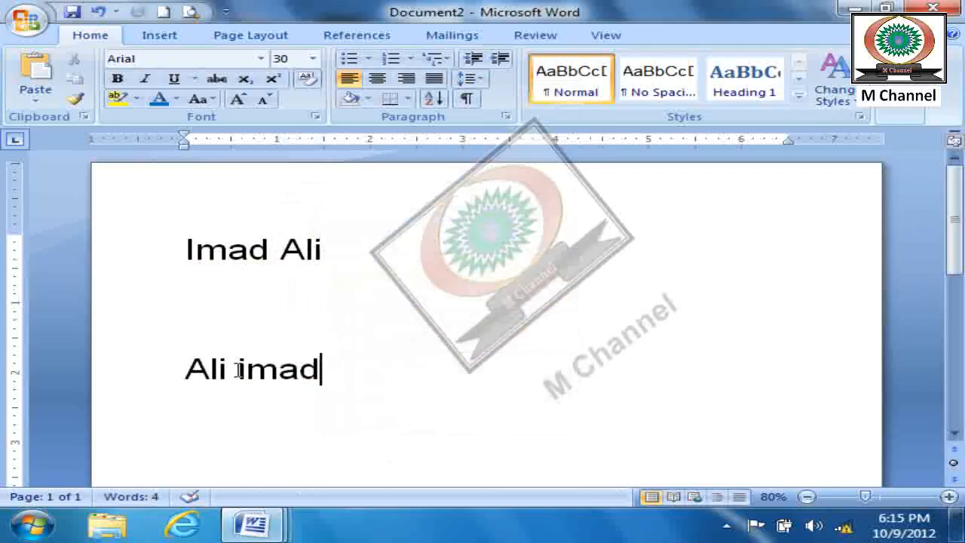
- Select the repeated name at the start of the first line and at the end of the second to compare its positions
{"action": "left_click_drag", "start_coordinate": [181, 258], "coordinate": [269, 258]}
{"action": "left_click_drag", "start_coordinate": [239, 375], "coordinate": [321, 369]}
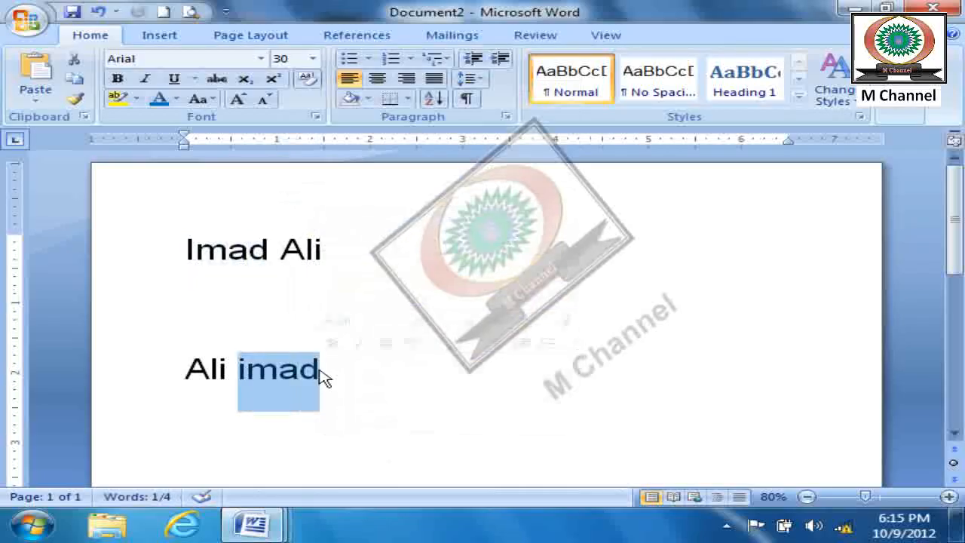
{"action": "left_click", "coordinate": [365, 390]}
- Search for the name that begins the first line using Find all word forms, step through its occurrences, and close the search
{"action": "left_click", "coordinate": [907, 113]}
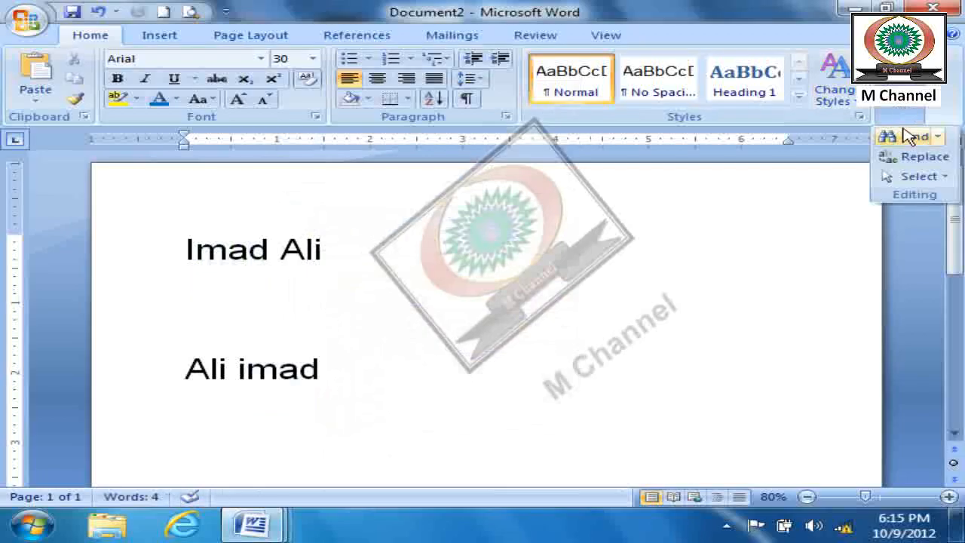
{"action": "left_click", "coordinate": [898, 136]}
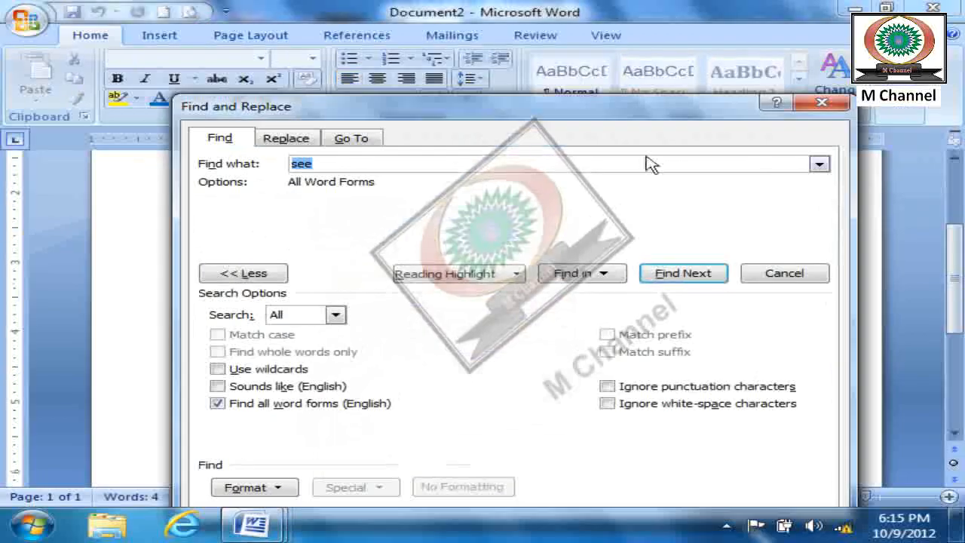
{"action": "left_click", "coordinate": [285, 266]}
{"action": "left_click_drag", "start_coordinate": [483, 119], "coordinate": [653, 94]}
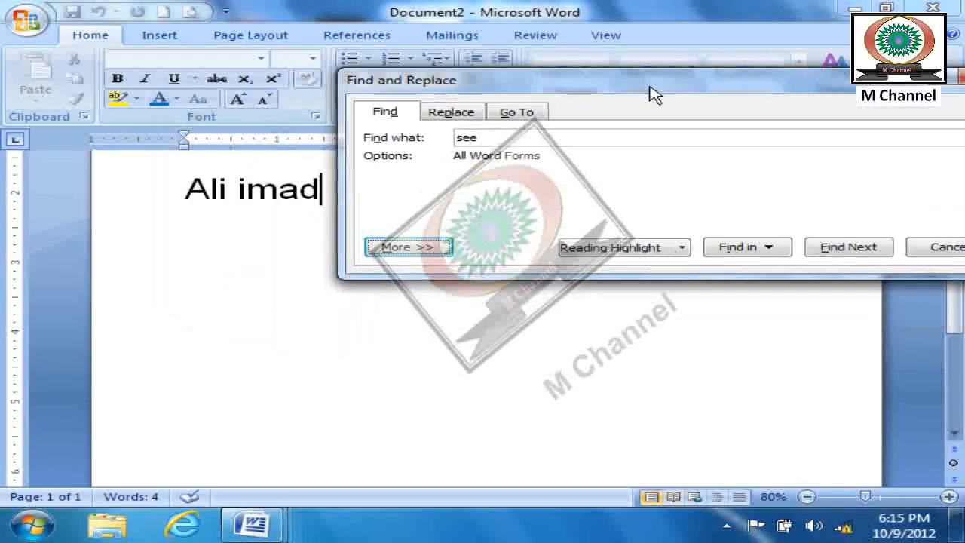
{"action": "left_click_drag", "start_coordinate": [518, 141], "coordinate": [440, 128]}
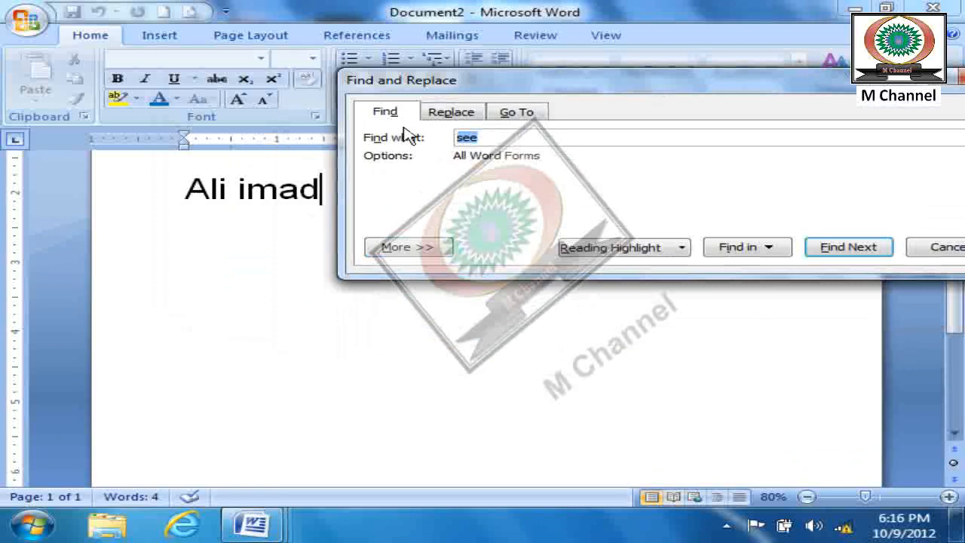
{"action": "type", "text": "imad"}
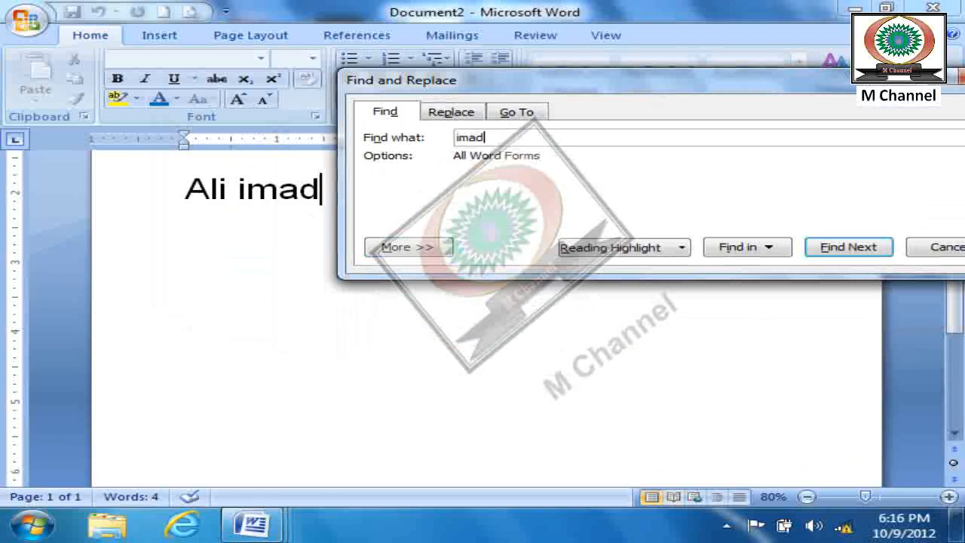
{"action": "left_click_drag", "start_coordinate": [558, 80], "coordinate": [590, 50]}
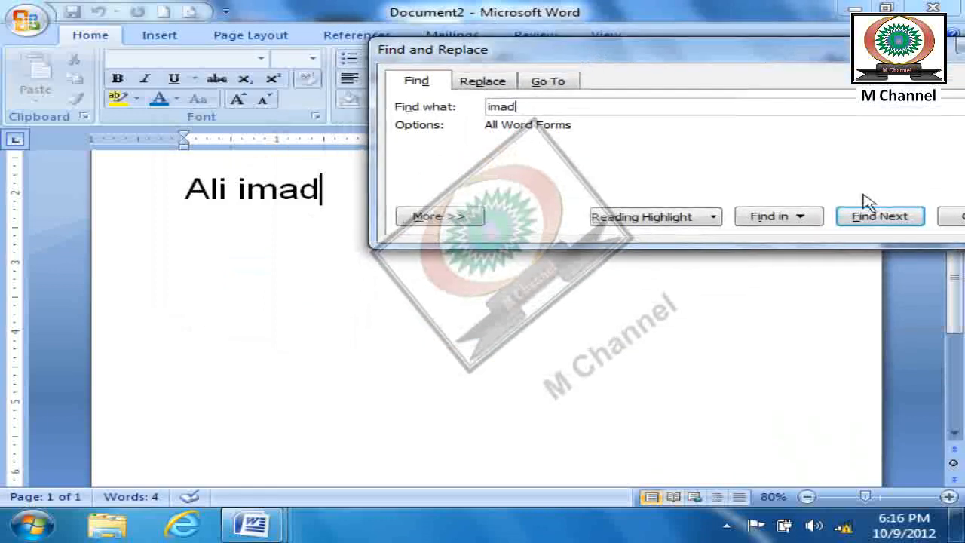
{"action": "left_click", "coordinate": [889, 219]}
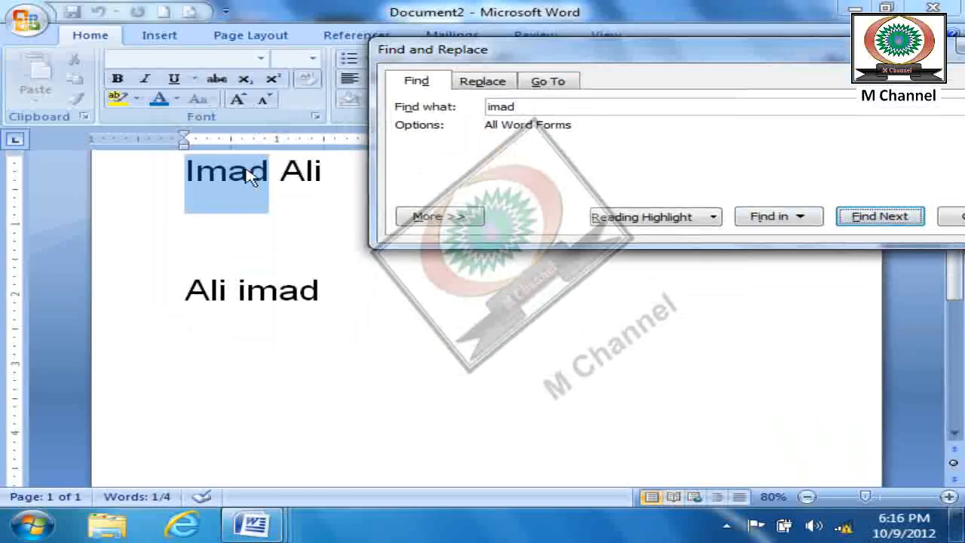
{"action": "left_click", "coordinate": [887, 221]}
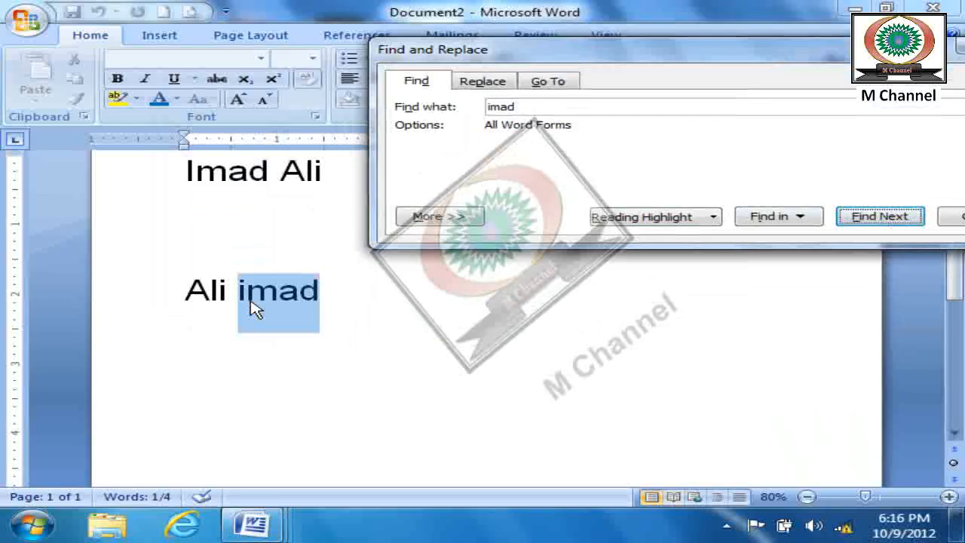
{"action": "left_click", "coordinate": [462, 220]}
{"action": "key", "text": "Escape"}
{"action": "left_click", "coordinate": [570, 267]}
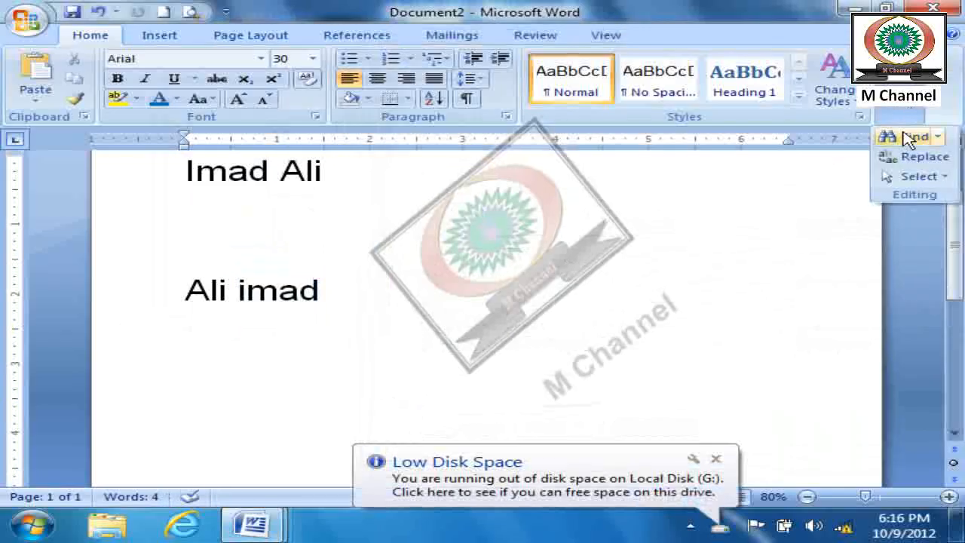
{"action": "left_click", "coordinate": [908, 138]}
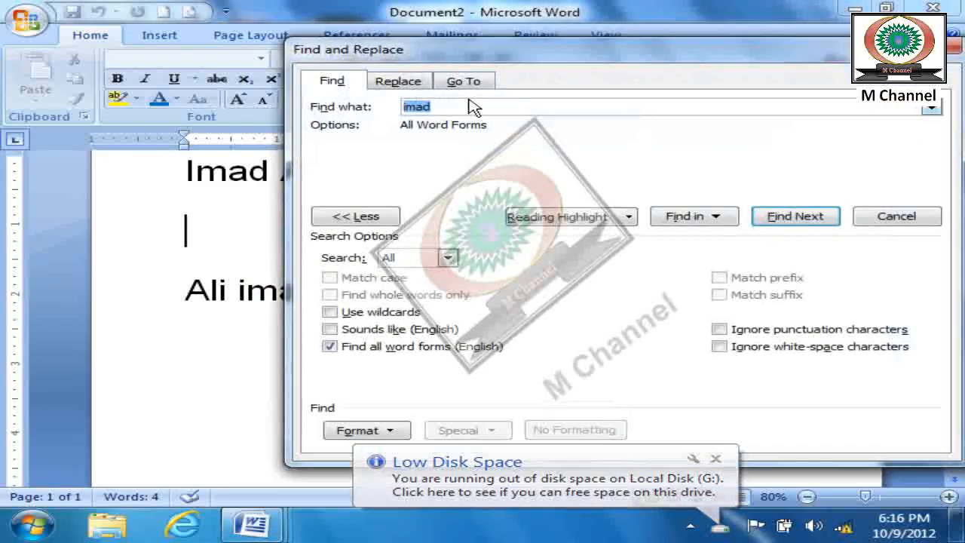
{"action": "key", "text": "BackSpace"}
{"action": "key", "text": "Escape"}
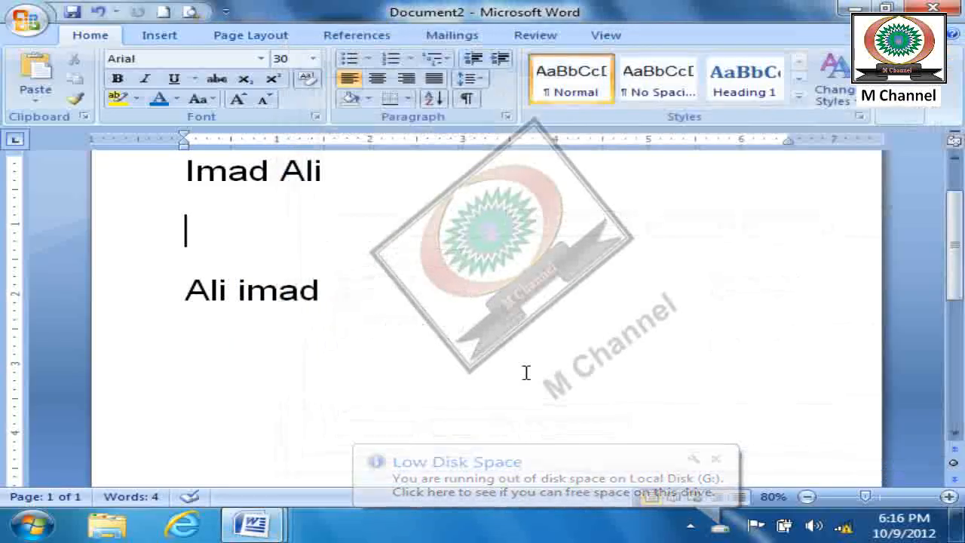
- Reopen the search for the same name, turn off Find all word forms (English), and turn on Match prefix
{"action": "left_click", "coordinate": [905, 112]}
{"action": "left_click", "coordinate": [902, 136]}
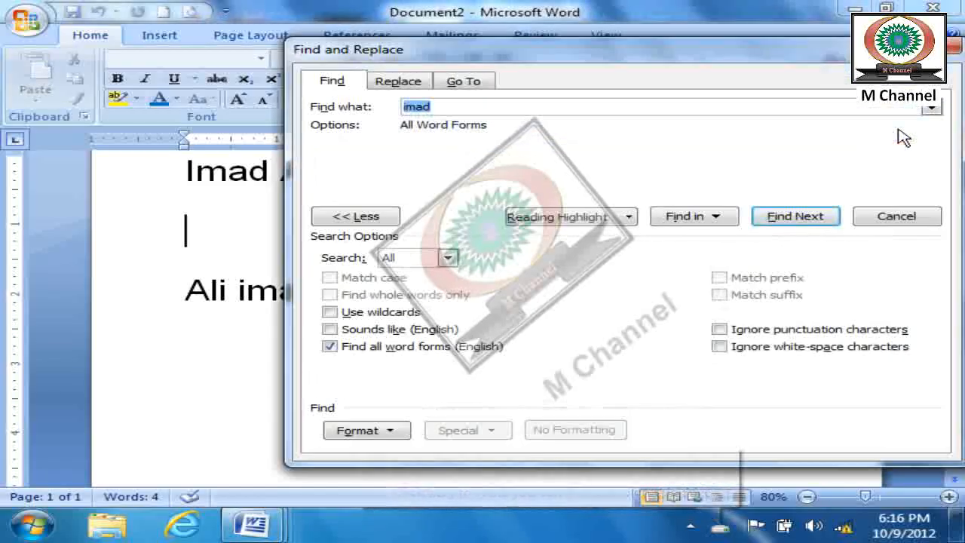
{"action": "left_click", "coordinate": [329, 347]}
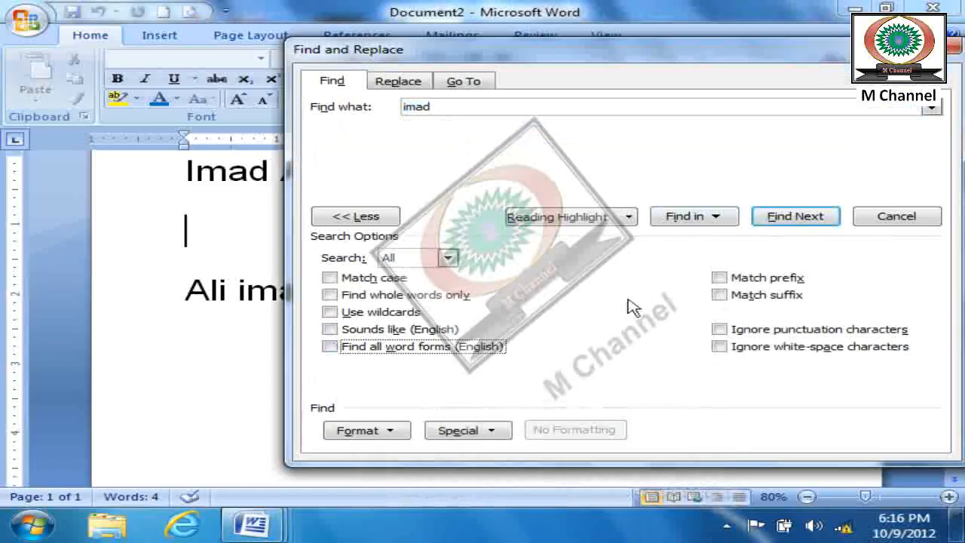
{"action": "left_click_drag", "start_coordinate": [741, 61], "coordinate": [751, 74]}
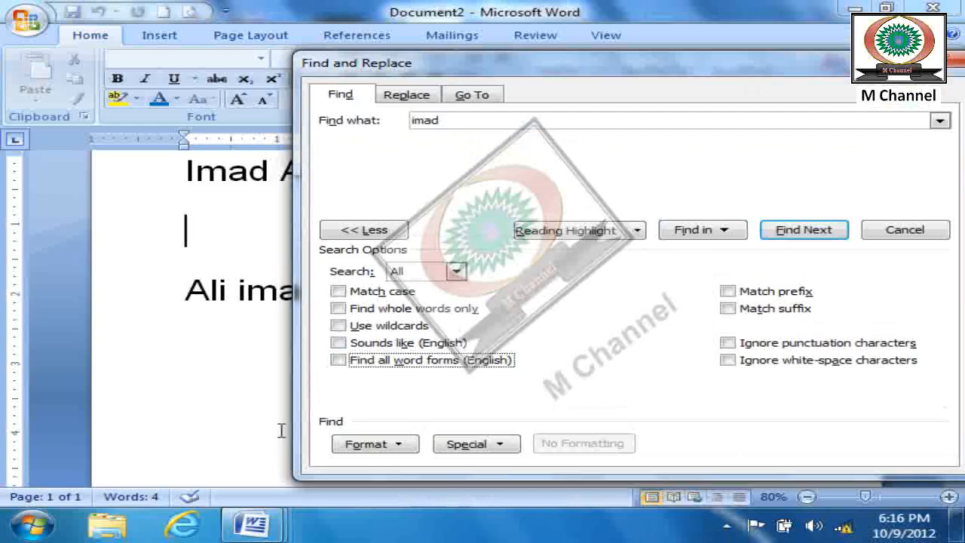
{"action": "left_click", "coordinate": [728, 292]}
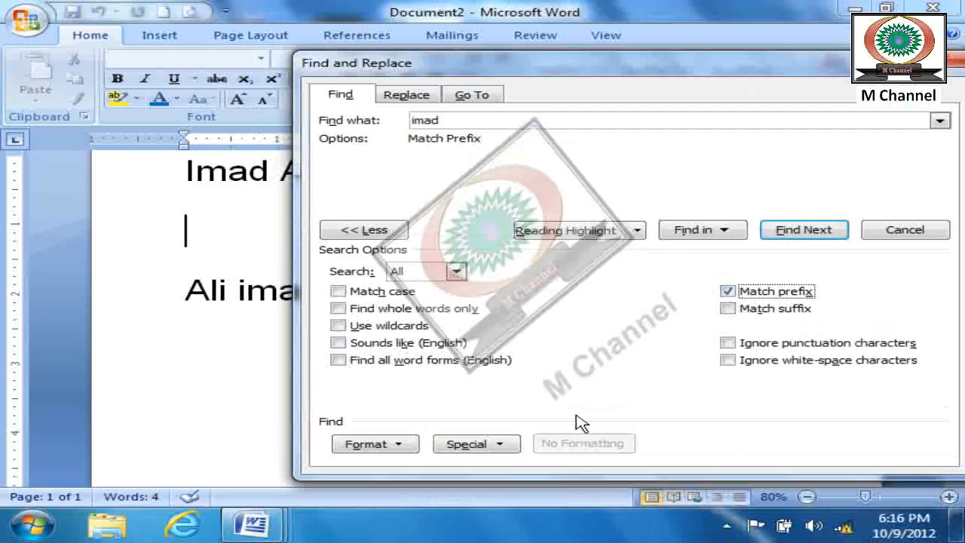
- Step through the Match prefix results for the name until the whole document is searched, and run the search again
{"action": "left_click", "coordinate": [816, 235]}
{"action": "left_click_drag", "start_coordinate": [579, 71], "coordinate": [647, 71]}
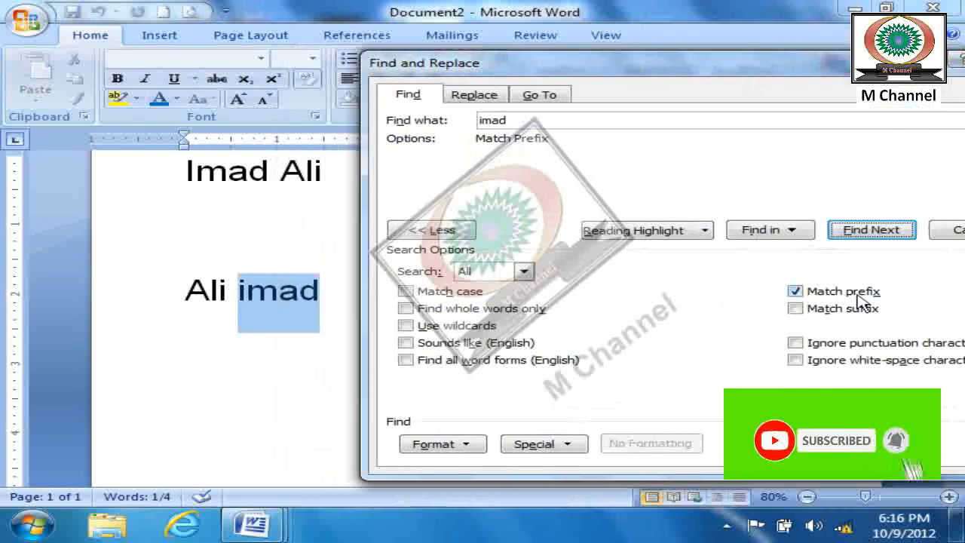
{"action": "left_click", "coordinate": [875, 230]}
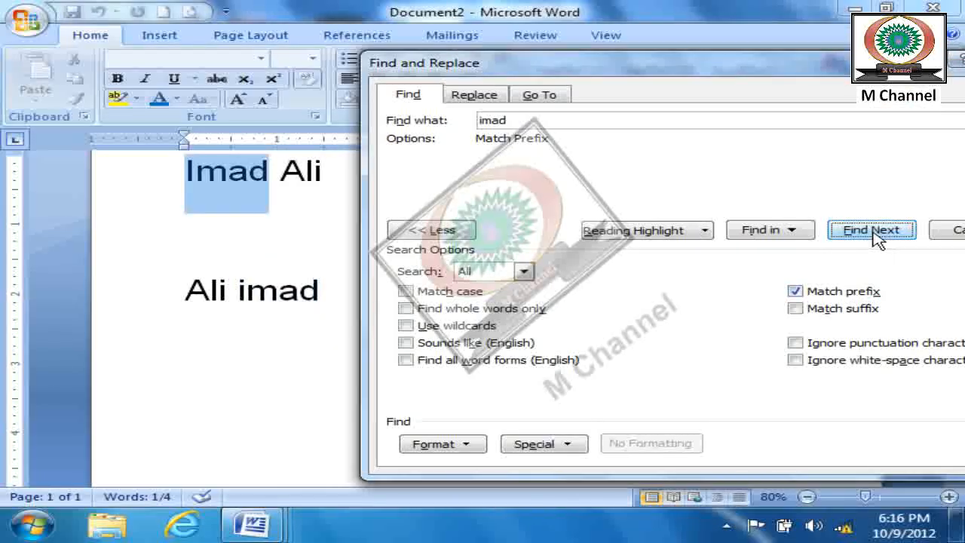
{"action": "left_click", "coordinate": [875, 231]}
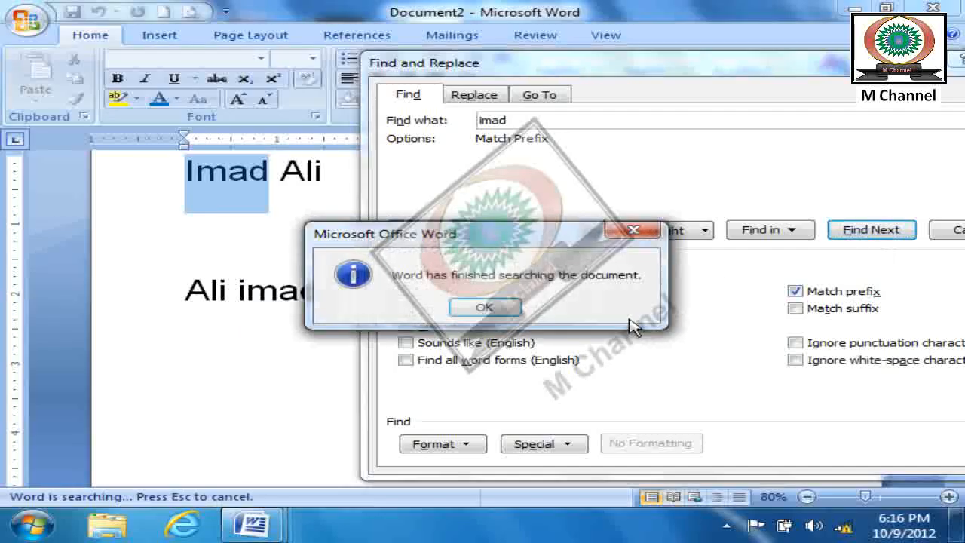
{"action": "left_click", "coordinate": [501, 306]}
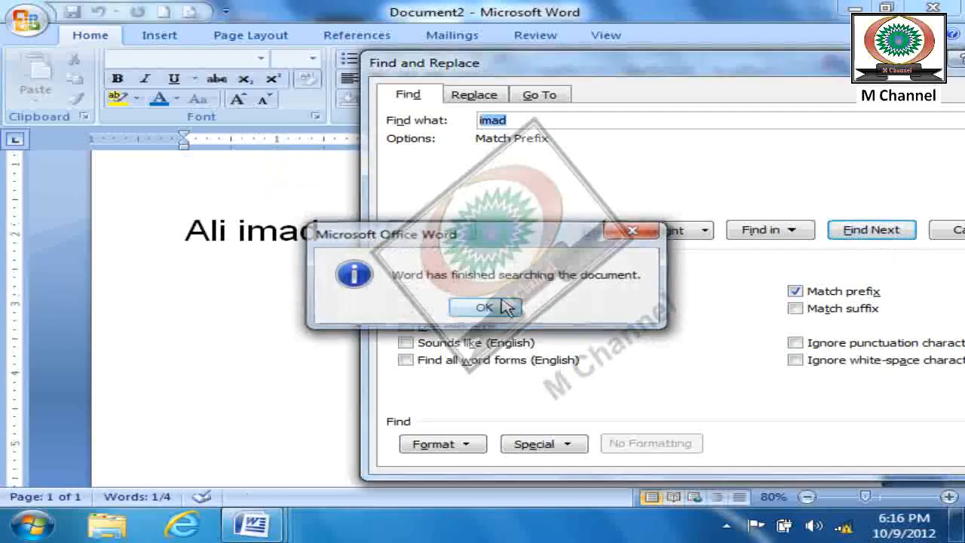
{"action": "left_click", "coordinate": [866, 231]}
{"action": "left_click", "coordinate": [867, 230]}
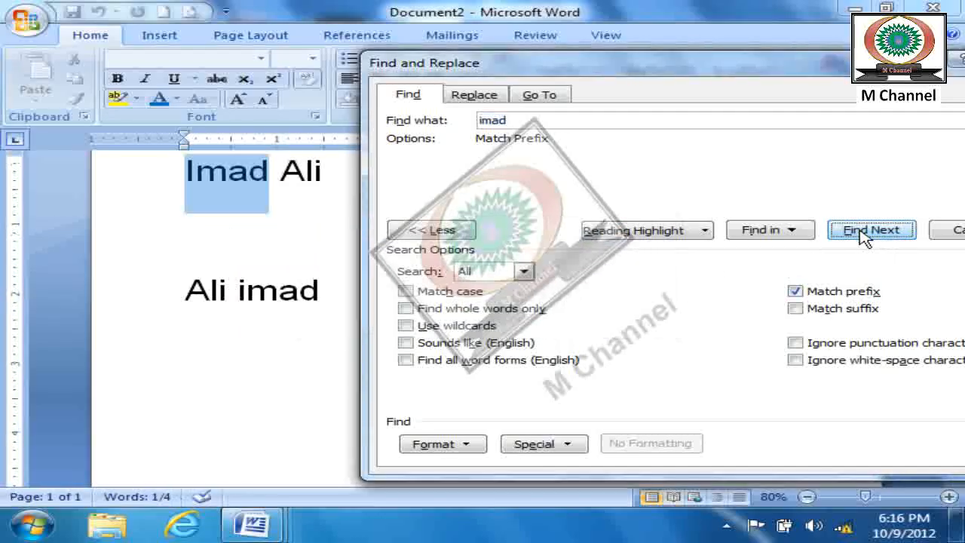
{"action": "left_click", "coordinate": [867, 231]}
{"action": "left_click", "coordinate": [483, 307]}
{"action": "left_click", "coordinate": [873, 235]}
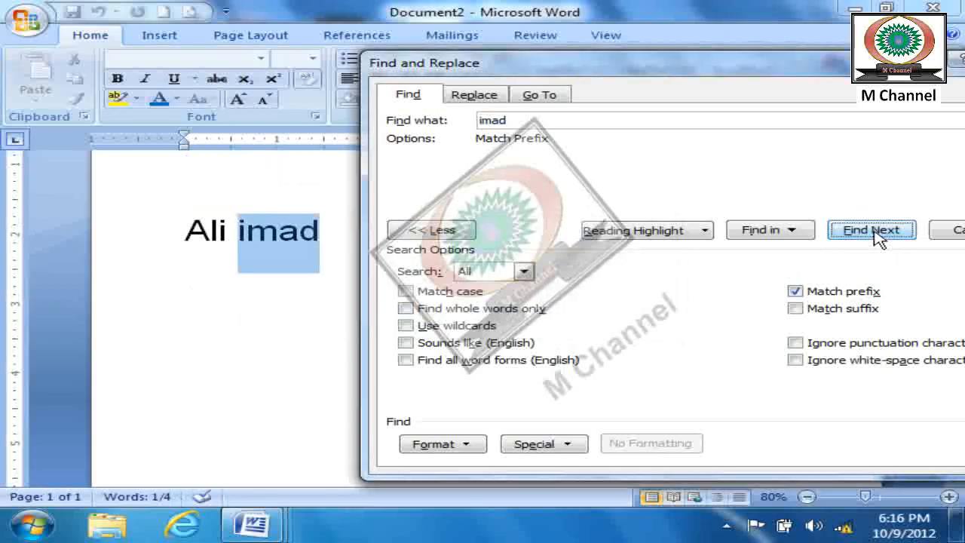
{"action": "left_click", "coordinate": [875, 232]}
- Turn off Match prefix, turn on Match suffix, and step through the occurrences of the same name
{"action": "left_click", "coordinate": [796, 291]}
{"action": "left_click", "coordinate": [796, 308]}
{"action": "left_click", "coordinate": [877, 234]}
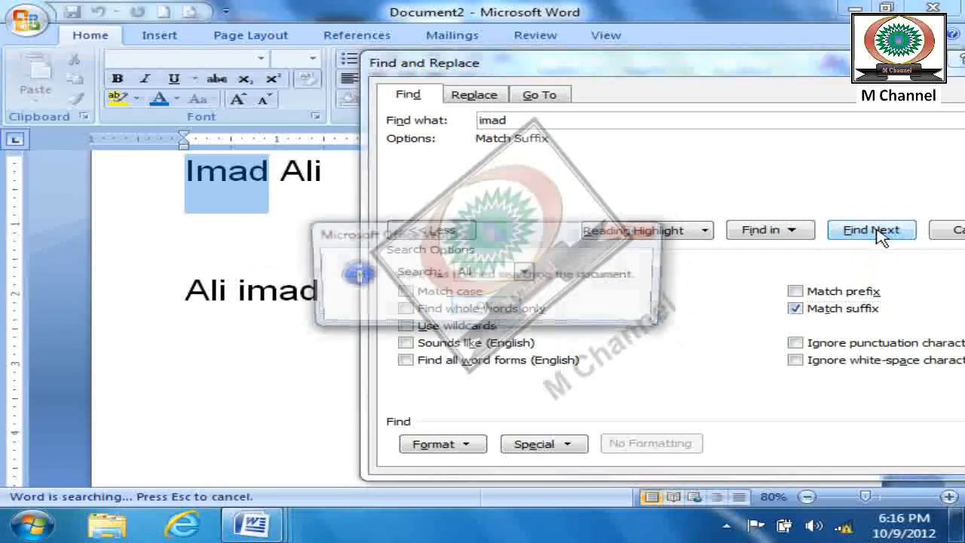
{"action": "left_click", "coordinate": [487, 309]}
{"action": "left_click", "coordinate": [859, 230]}
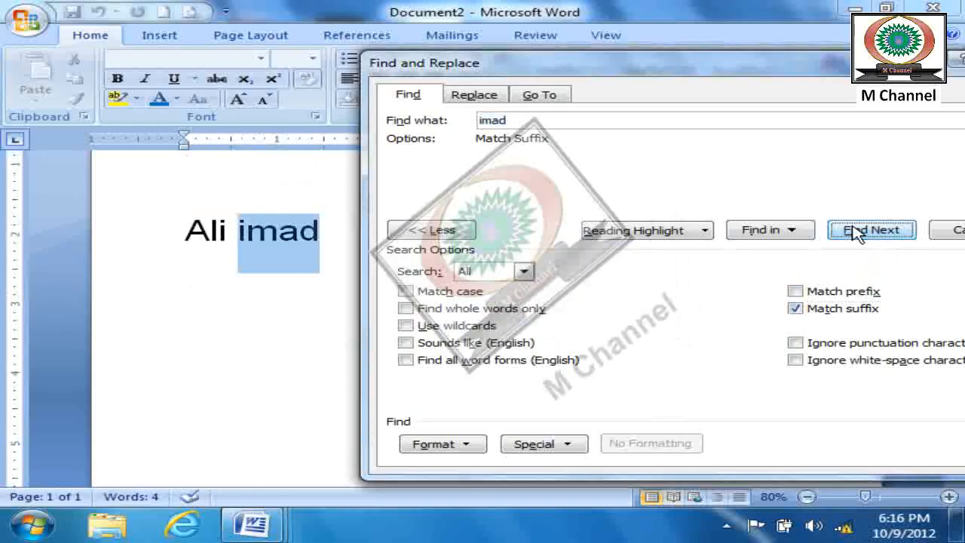
{"action": "left_click", "coordinate": [875, 234]}
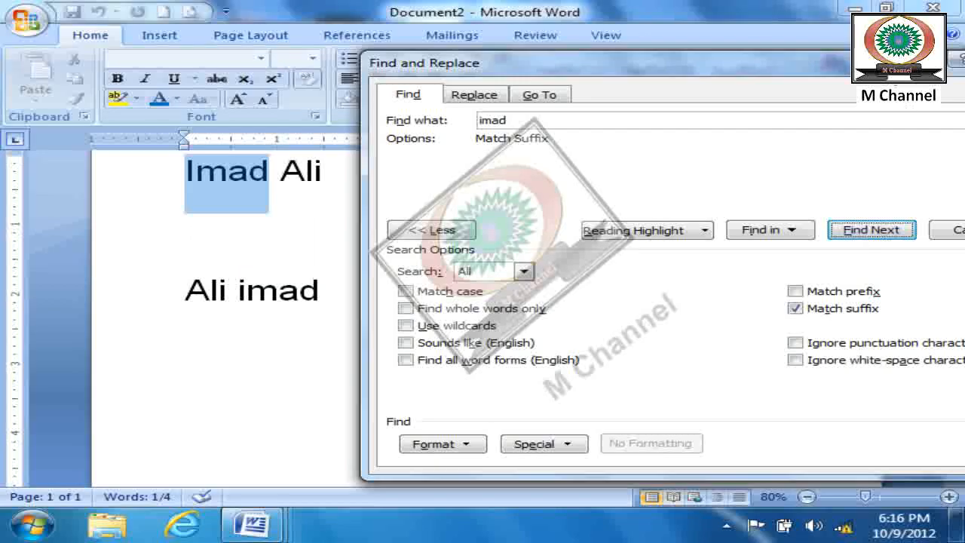
- Close the search and delete all the text in the document
{"action": "left_click_drag", "start_coordinate": [845, 68], "coordinate": [530, 68]}
{"action": "left_click", "coordinate": [708, 66]}
{"action": "left_click_drag", "start_coordinate": [452, 335], "coordinate": [161, 177]}
{"action": "key", "text": "Delete"}
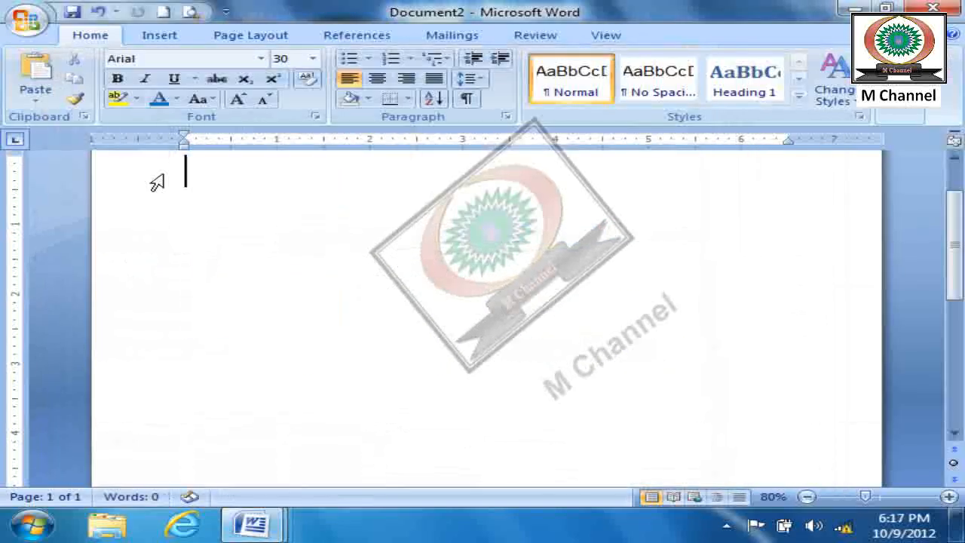
{"action": "scroll", "coordinate": [151, 181], "scroll_direction": "up", "scroll_amount": 1}
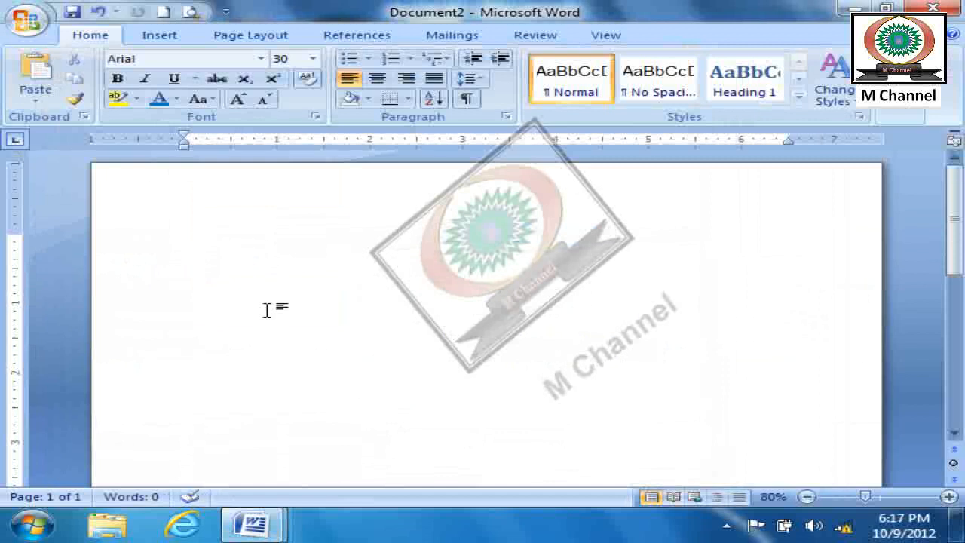
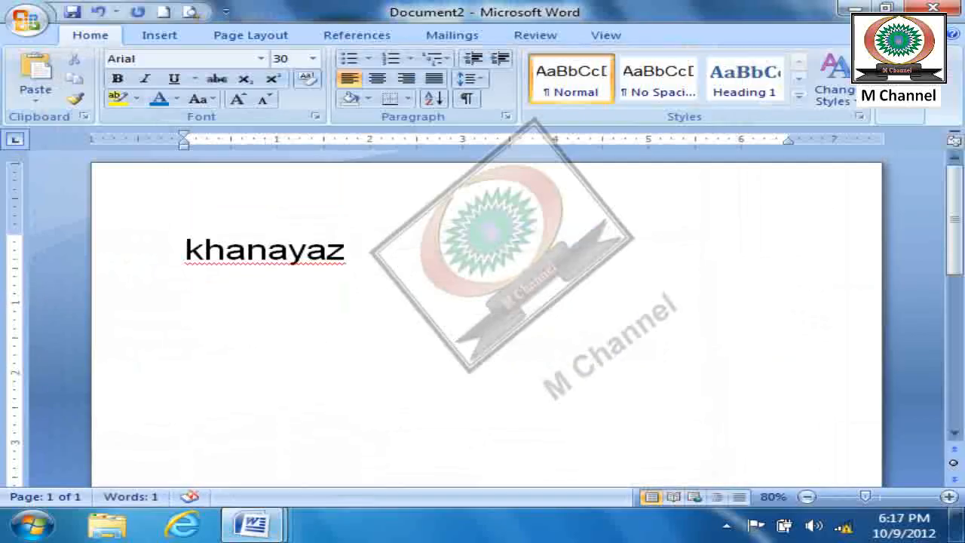
- Enter two names joined as one word, and below it the same names joined in reverse order, separated by an empty line
{"action": "key", "text": "Return"}
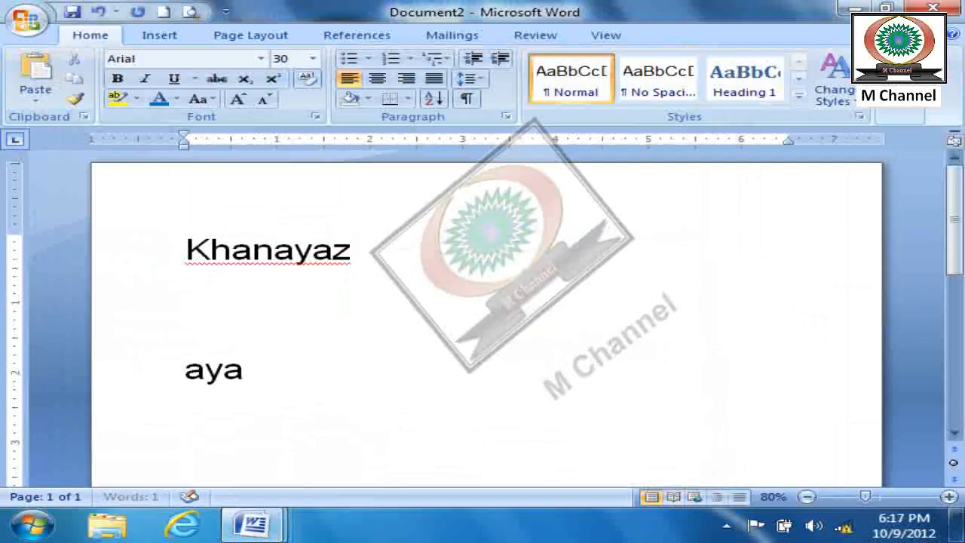
{"action": "key", "text": "Return"}
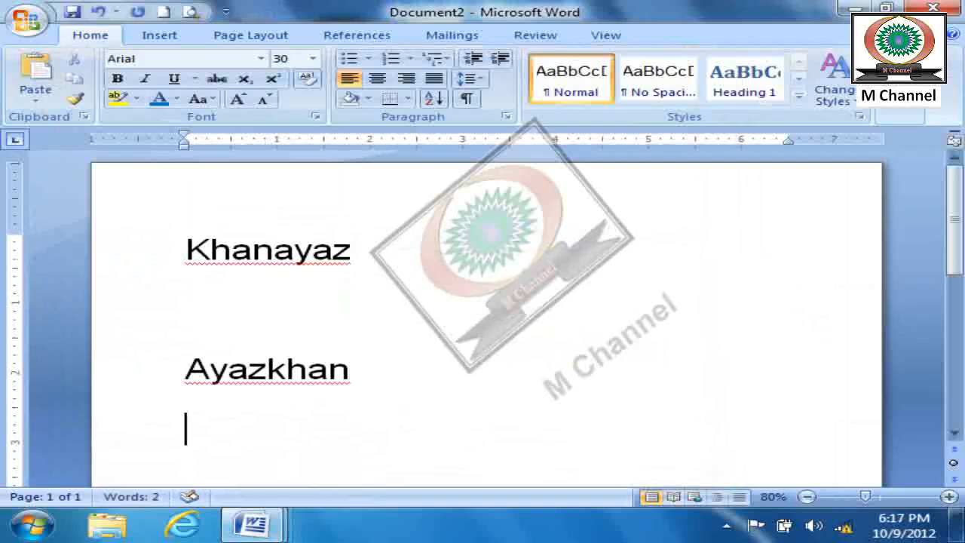
- Reopen Find with its search options shown, turn on Match prefix, and turn off Match suffix
{"action": "left_click", "coordinate": [913, 113]}
{"action": "left_click", "coordinate": [888, 133]}
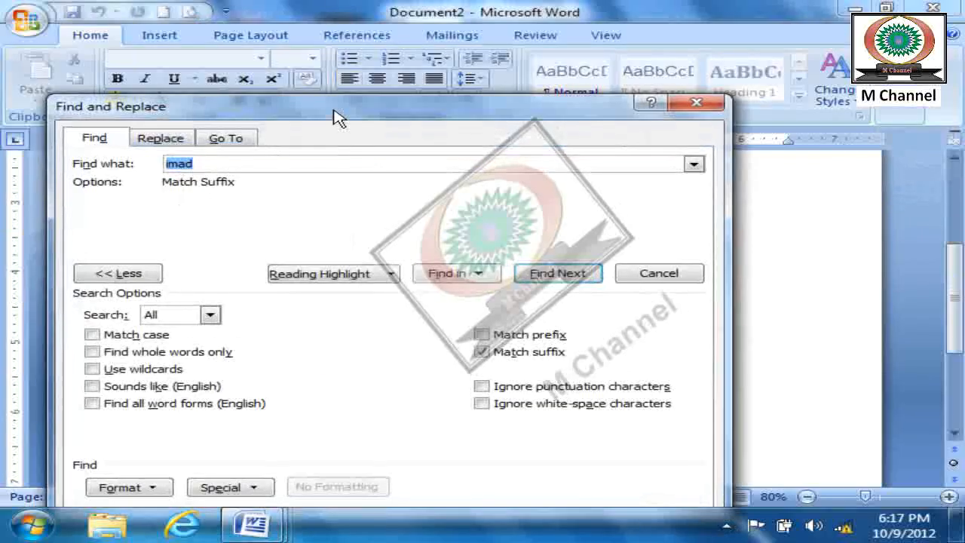
{"action": "left_click_drag", "start_coordinate": [334, 117], "coordinate": [700, 63]}
{"action": "left_click", "coordinate": [511, 219]}
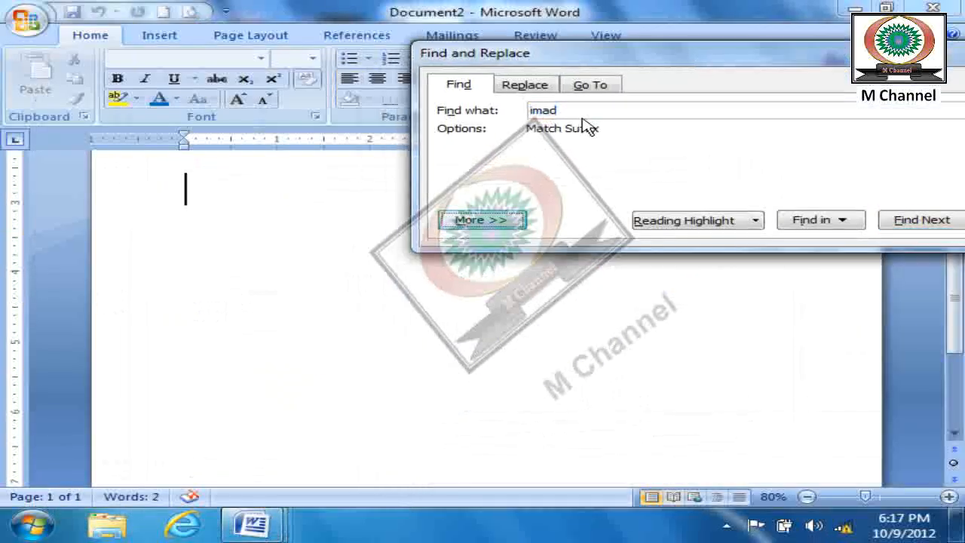
{"action": "left_click", "coordinate": [497, 219]}
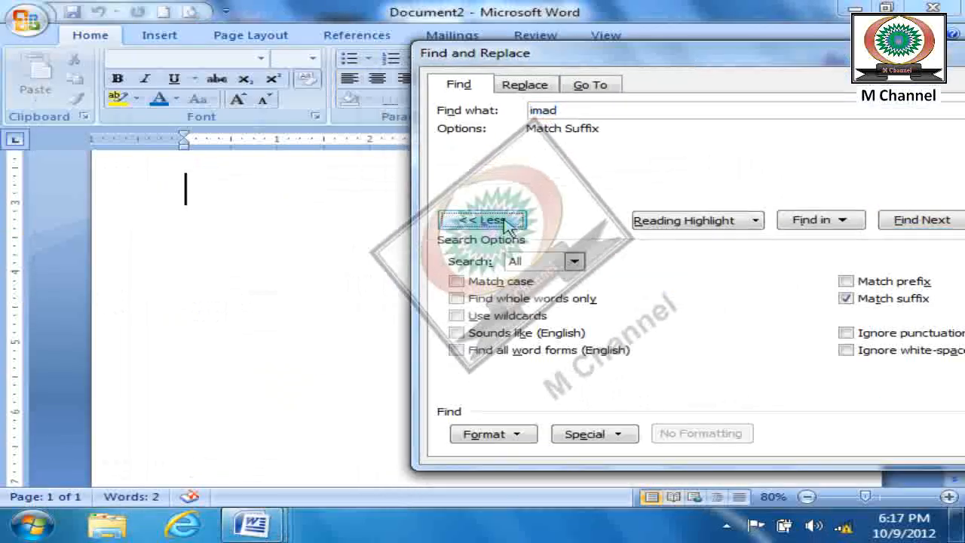
{"action": "left_click", "coordinate": [862, 287]}
{"action": "left_click", "coordinate": [846, 297]}
- Search with Match prefix for the name that ends the first line, until the whole document is searched
{"action": "left_click_drag", "start_coordinate": [599, 114], "coordinate": [483, 112]}
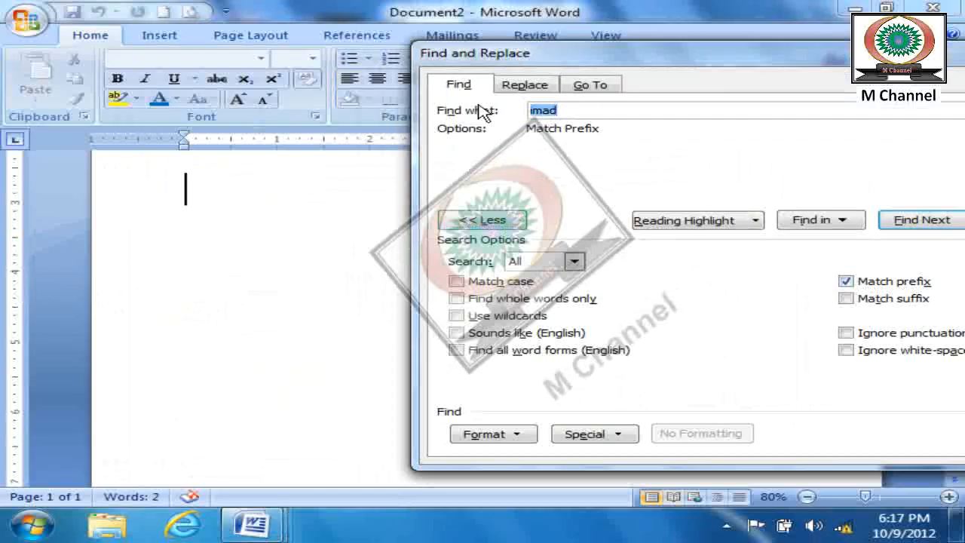
{"action": "left_click_drag", "start_coordinate": [688, 51], "coordinate": [697, 86]}
{"action": "left_click", "coordinate": [929, 256]}
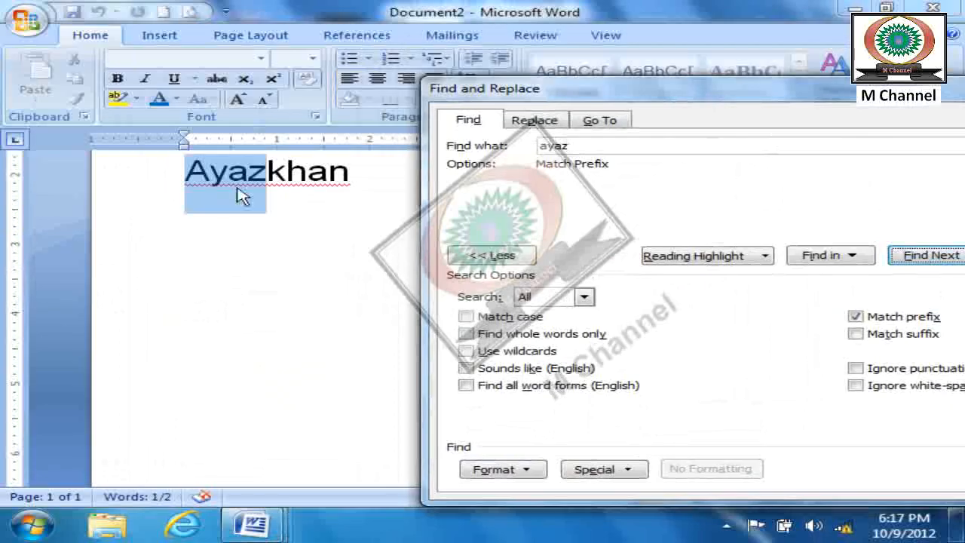
{"action": "left_click", "coordinate": [931, 254]}
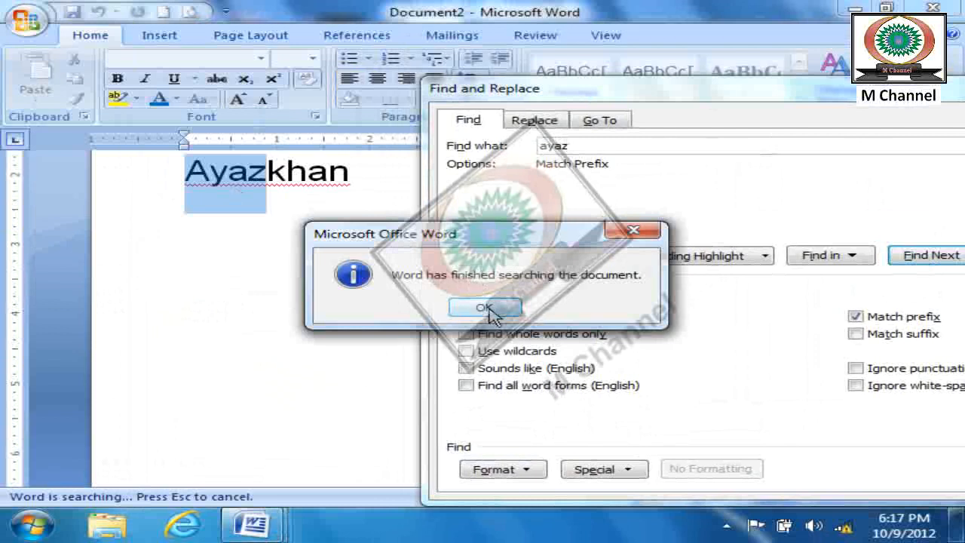
{"action": "left_click", "coordinate": [484, 307]}
- Switch the option from Match prefix to Match suffix and search the whole document for the same name
{"action": "left_click", "coordinate": [856, 317]}
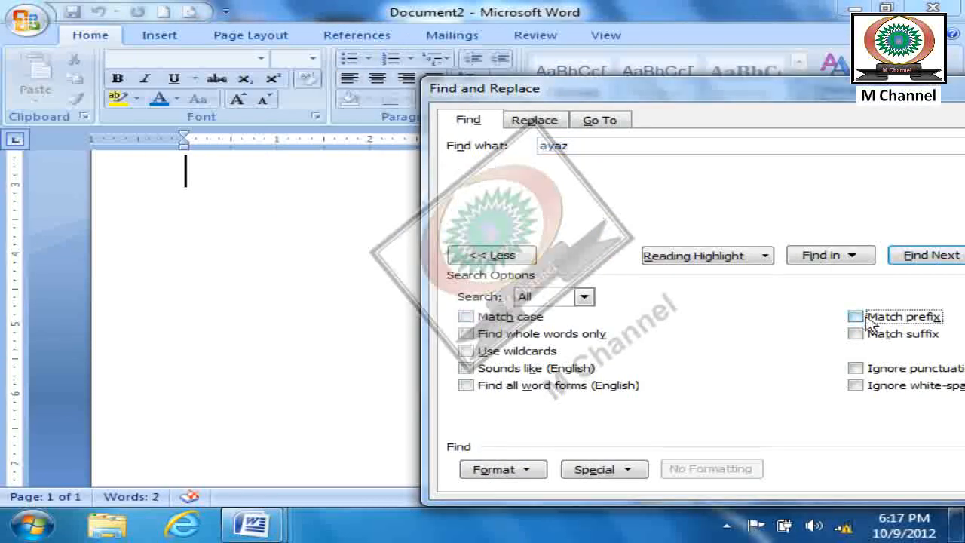
{"action": "left_click", "coordinate": [860, 334]}
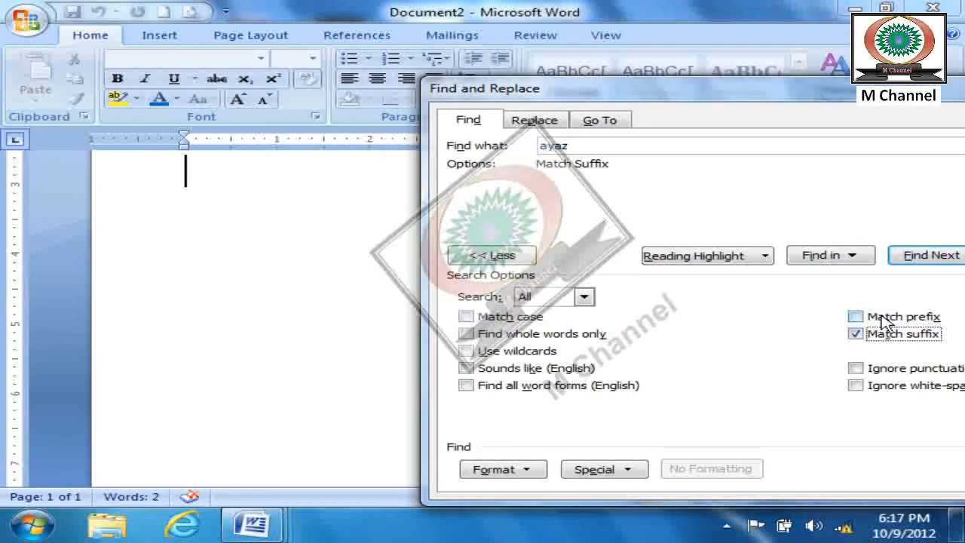
{"action": "left_click", "coordinate": [924, 257]}
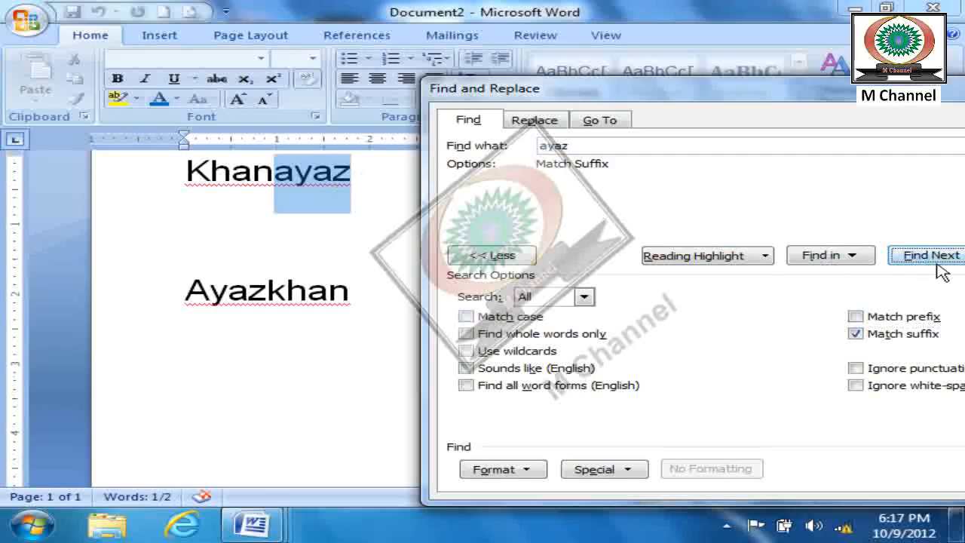
{"action": "left_click", "coordinate": [927, 257]}
{"action": "left_click", "coordinate": [504, 309]}
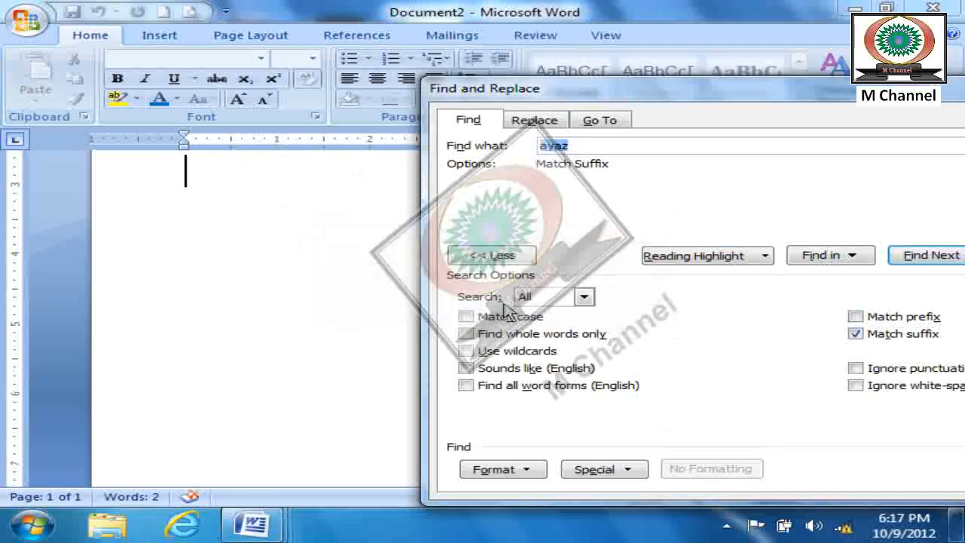
- Turn off Match suffix and close the search
{"action": "left_click_drag", "start_coordinate": [747, 93], "coordinate": [593, 60]}
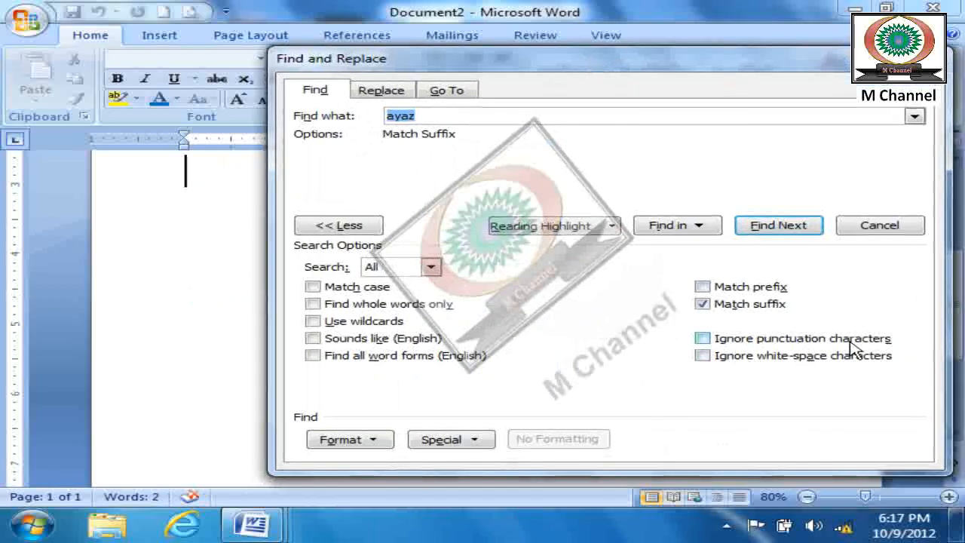
{"action": "left_click", "coordinate": [707, 306]}
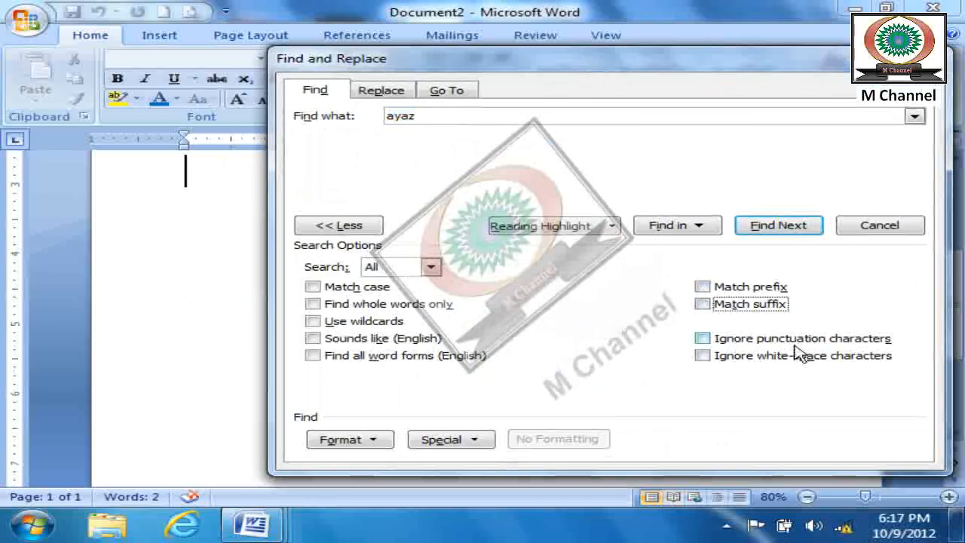
{"action": "key", "text": "Escape"}
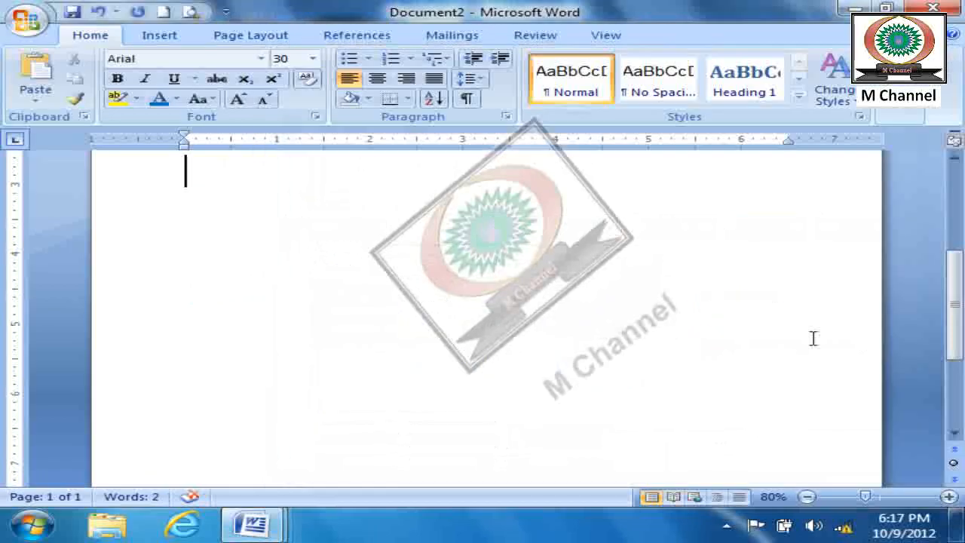
- Replace all the document text with "Com,puter" and, below an empty line, "Mou,se"
{"action": "key", "text": "ctrl+a"}
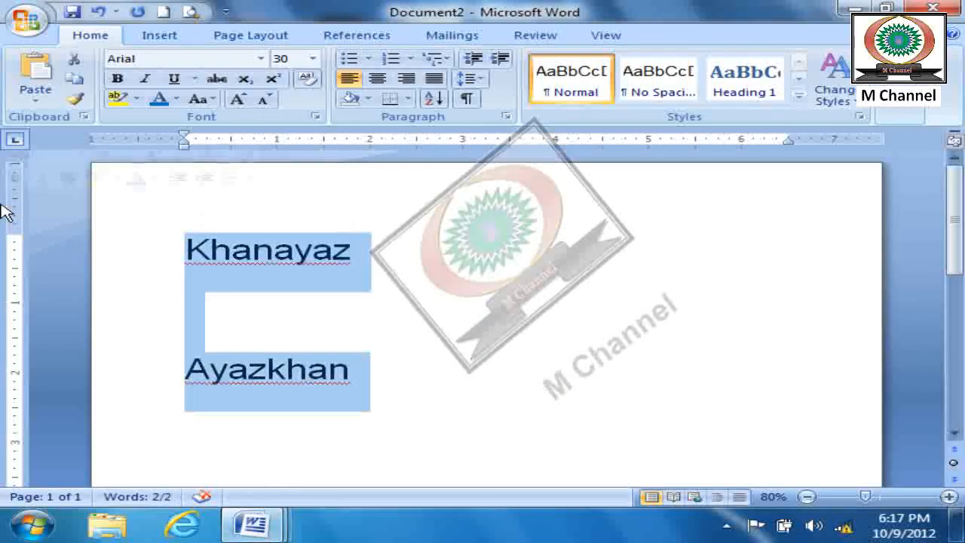
{"action": "key", "text": "Delete"}
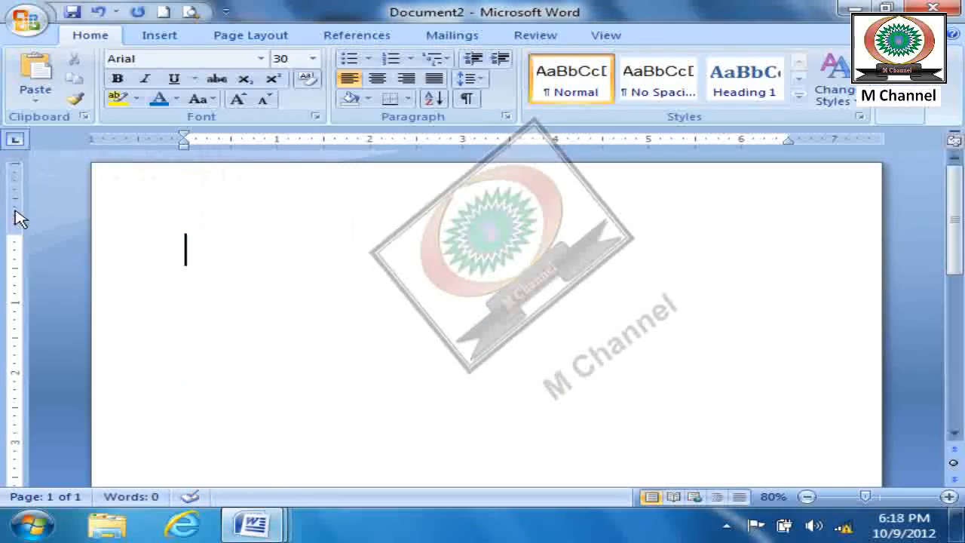
{"action": "type", "text": "compu"}
{"action": "key", "text": "BackSpace"}
{"action": "key", "text": "BackSpace"}
{"action": "type", "text": ",puter"}
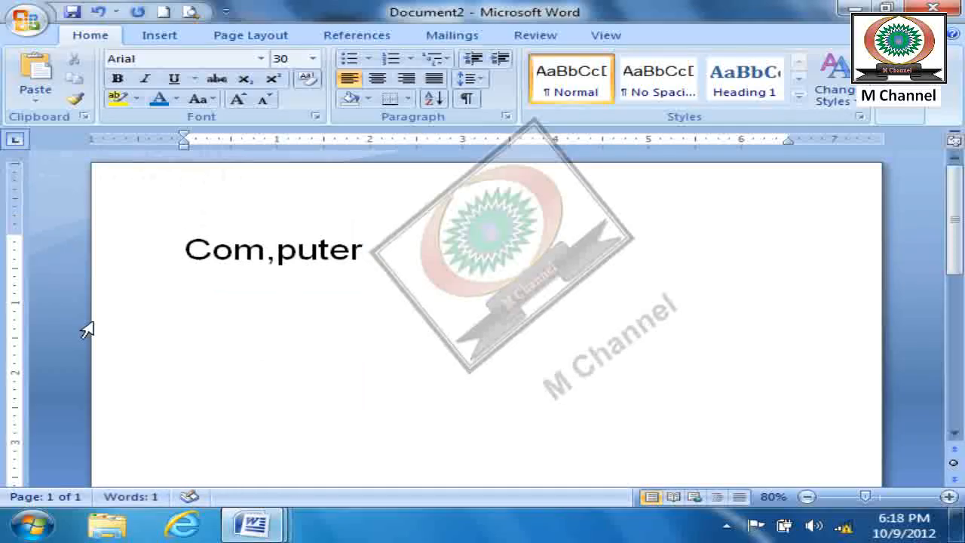
{"action": "type", "text": "mou,se"}
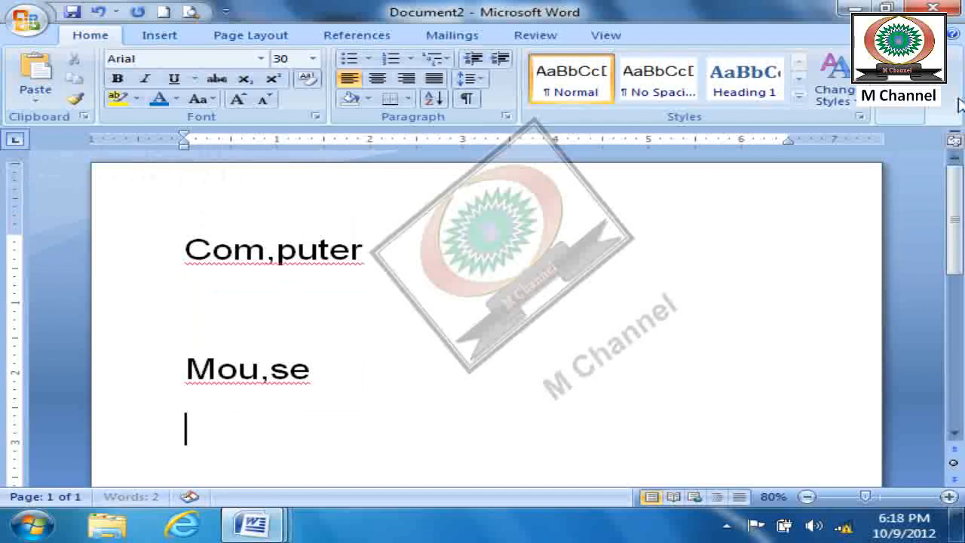
- Search the document for "computer" with no search options turned on
{"action": "left_click", "coordinate": [920, 109]}
{"action": "left_click", "coordinate": [898, 133]}
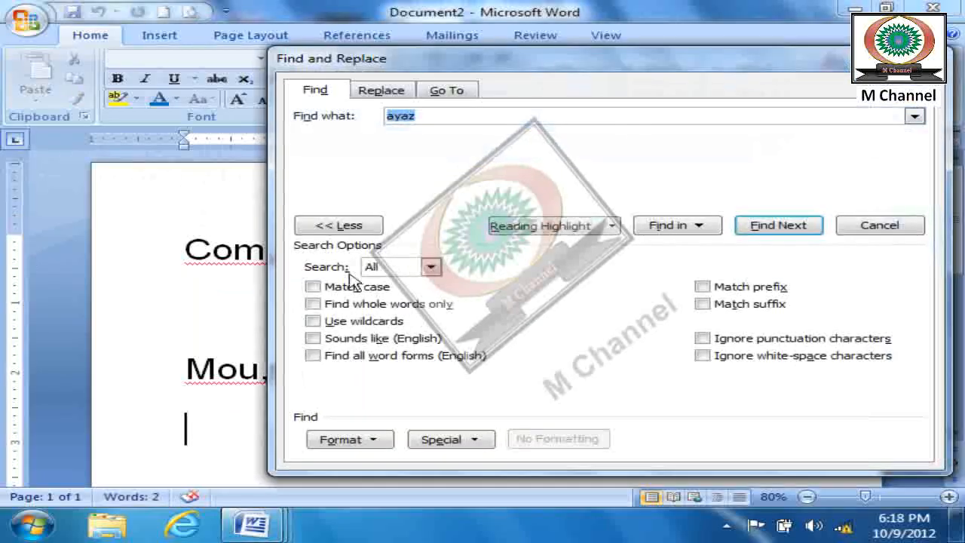
{"action": "left_click", "coordinate": [340, 225]}
{"action": "left_click_drag", "start_coordinate": [515, 68], "coordinate": [634, 75]}
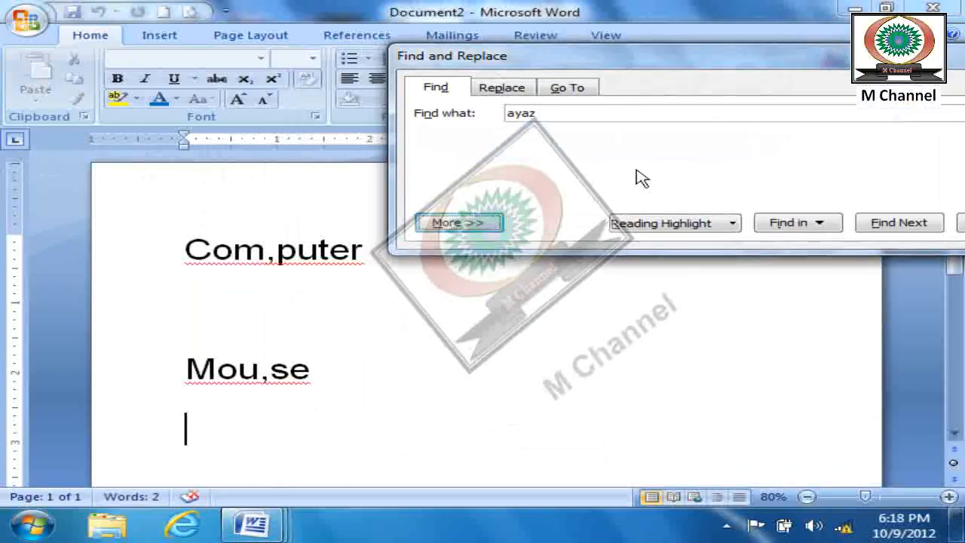
{"action": "left_click", "coordinate": [486, 227]}
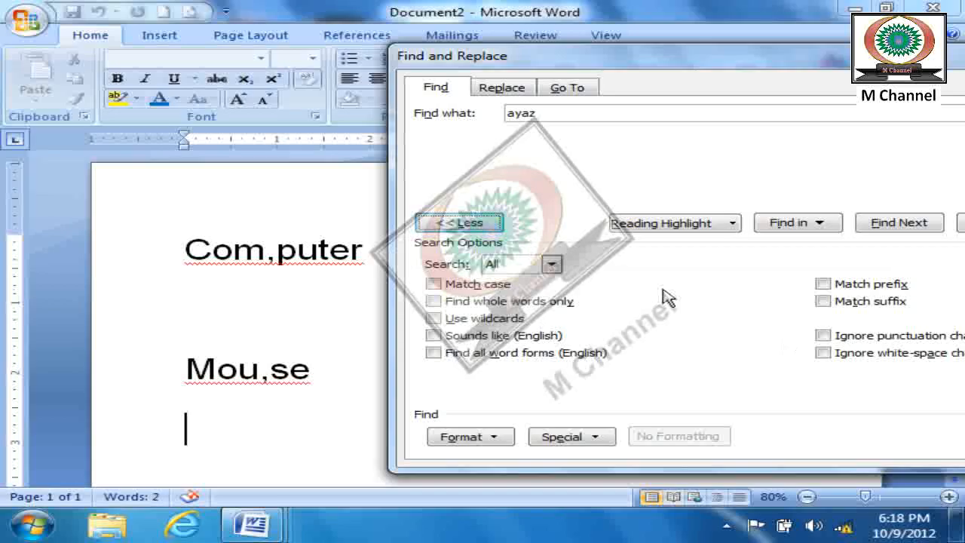
{"action": "left_click", "coordinate": [460, 223]}
{"action": "left_click_drag", "start_coordinate": [551, 114], "coordinate": [495, 118]}
{"action": "type", "text": "compu"}
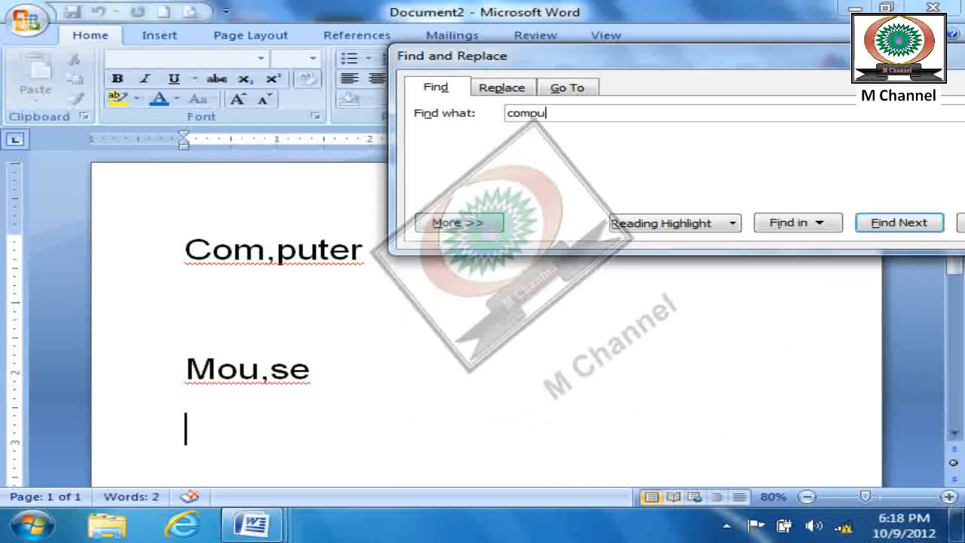
{"action": "type", "text": "ter"}
{"action": "left_click", "coordinate": [883, 224]}
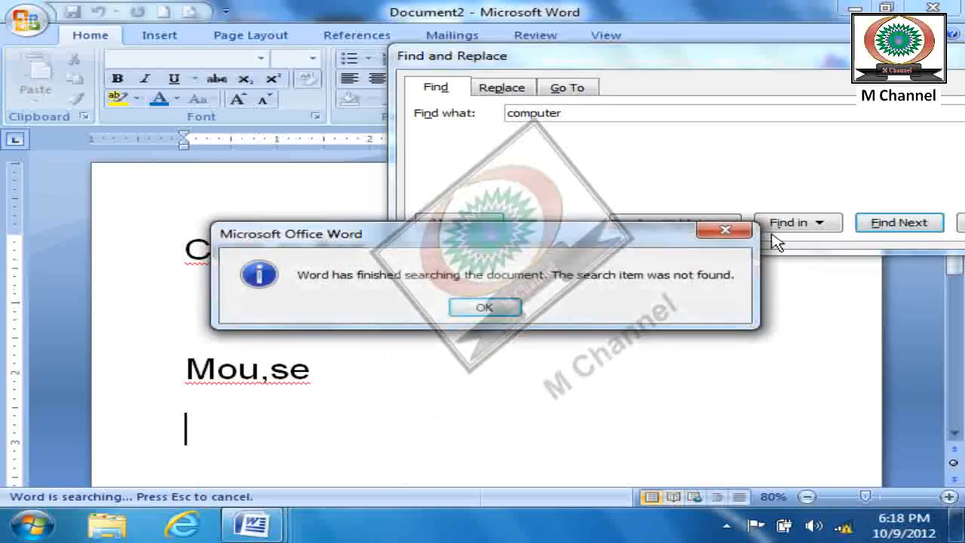
{"action": "key", "text": "Return"}
- Turn on Ignore punctuation characters, find "computer" again and uncover the document text behind the search window
{"action": "left_click", "coordinate": [445, 222]}
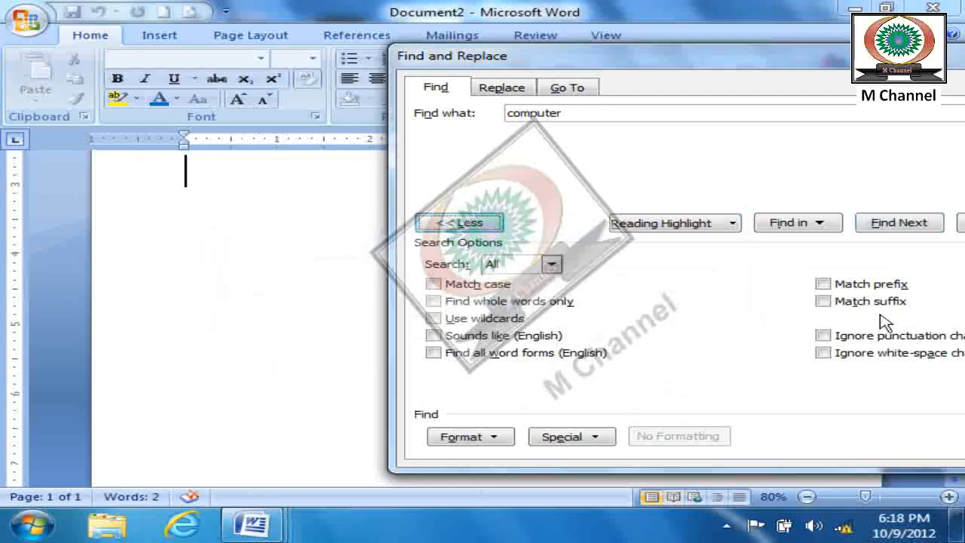
{"action": "left_click_drag", "start_coordinate": [793, 56], "coordinate": [506, 67]}
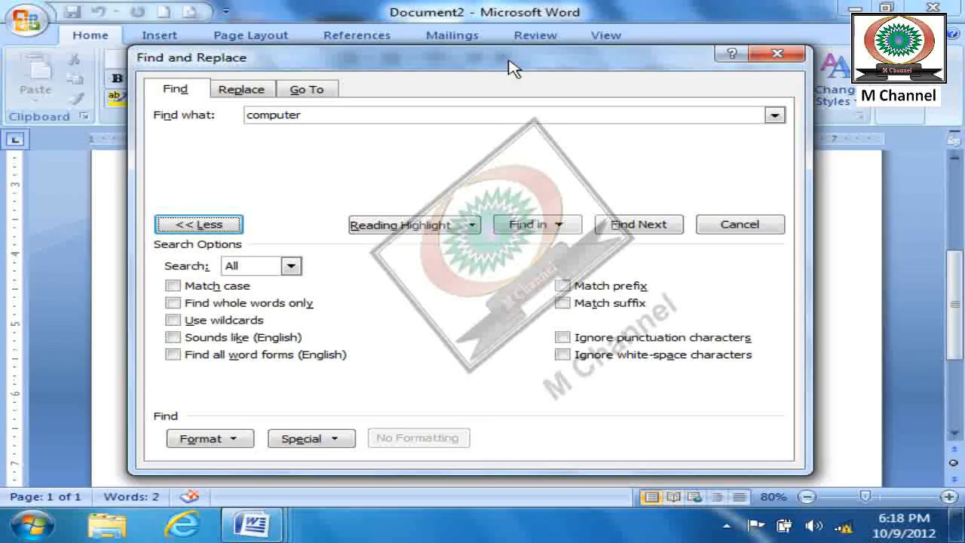
{"action": "left_click", "coordinate": [564, 339]}
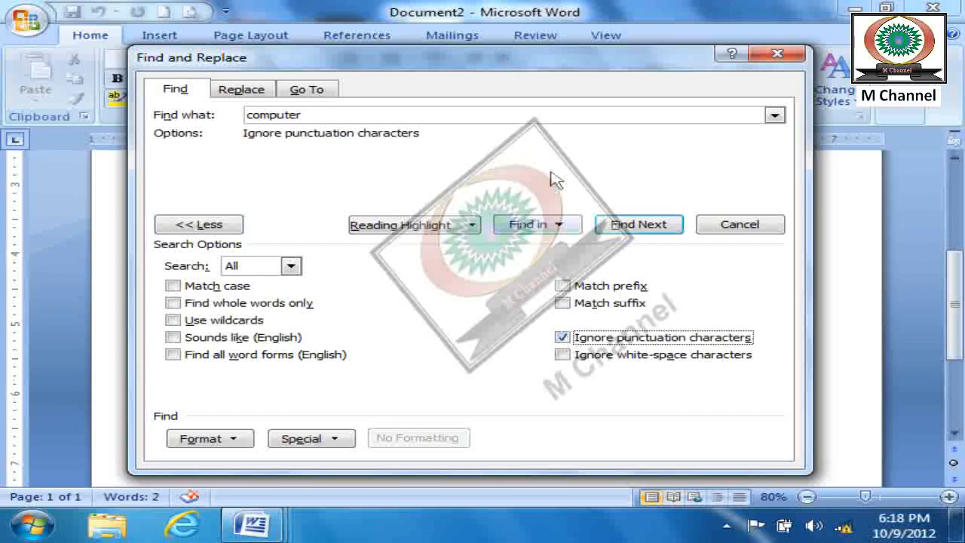
{"action": "left_click", "coordinate": [640, 227]}
{"action": "left_click_drag", "start_coordinate": [531, 120], "coordinate": [795, 68]}
- Find "mouse" while punctuation characters are ignored
{"action": "left_click_drag", "start_coordinate": [638, 113], "coordinate": [461, 116]}
{"action": "type", "text": "mouse"}
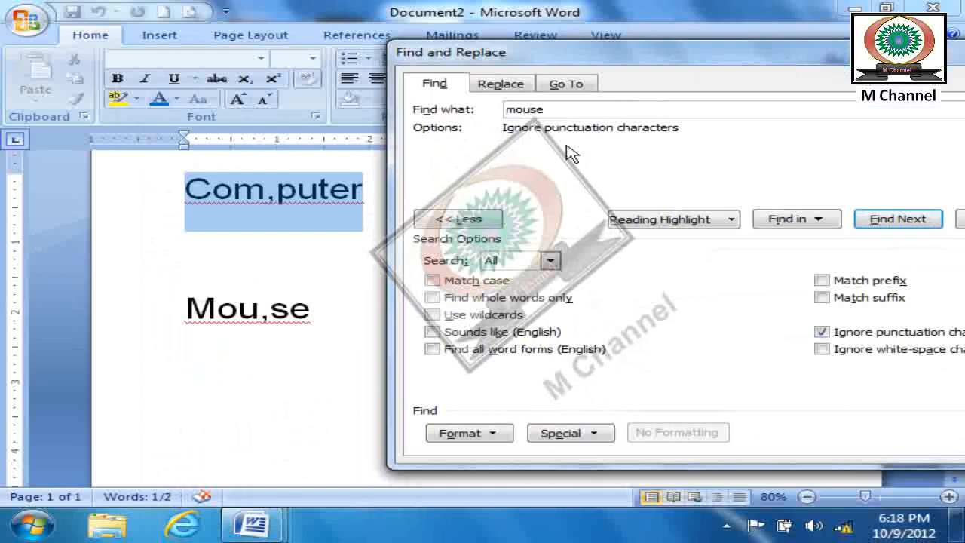
{"action": "left_click", "coordinate": [898, 219]}
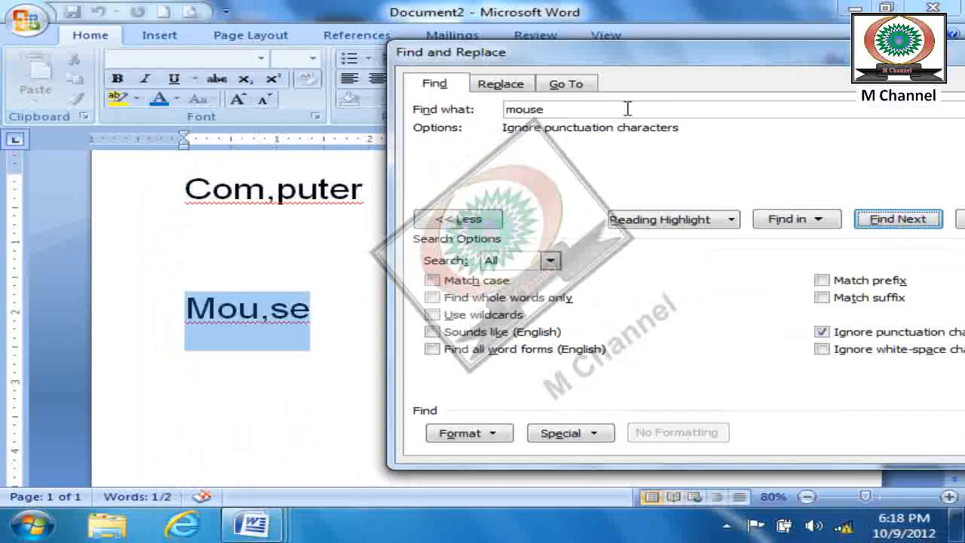
- Turn off Ignore punctuation characters, search the whole document for "mouse" again and close the search
{"action": "left_click", "coordinate": [822, 333]}
{"action": "left_click", "coordinate": [901, 224]}
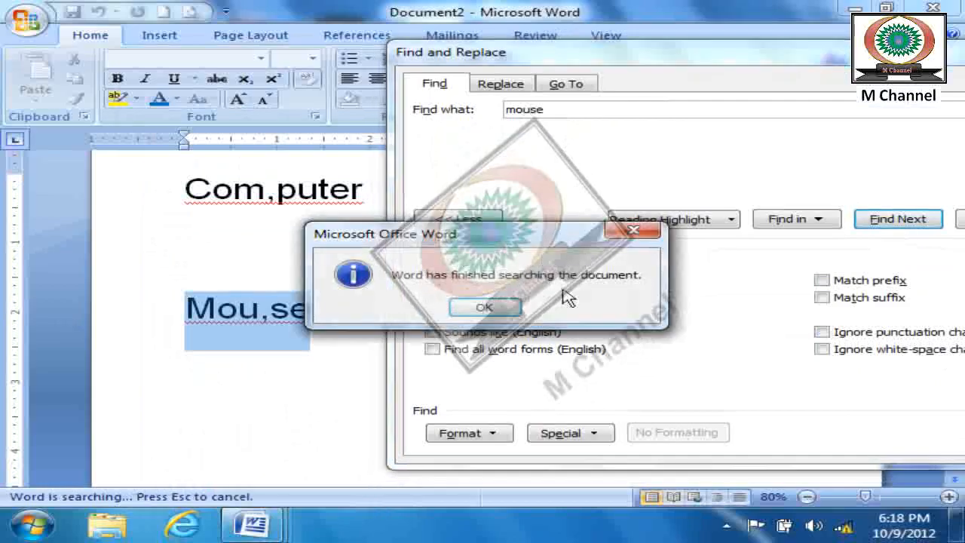
{"action": "left_click", "coordinate": [486, 305]}
{"action": "left_click", "coordinate": [914, 220]}
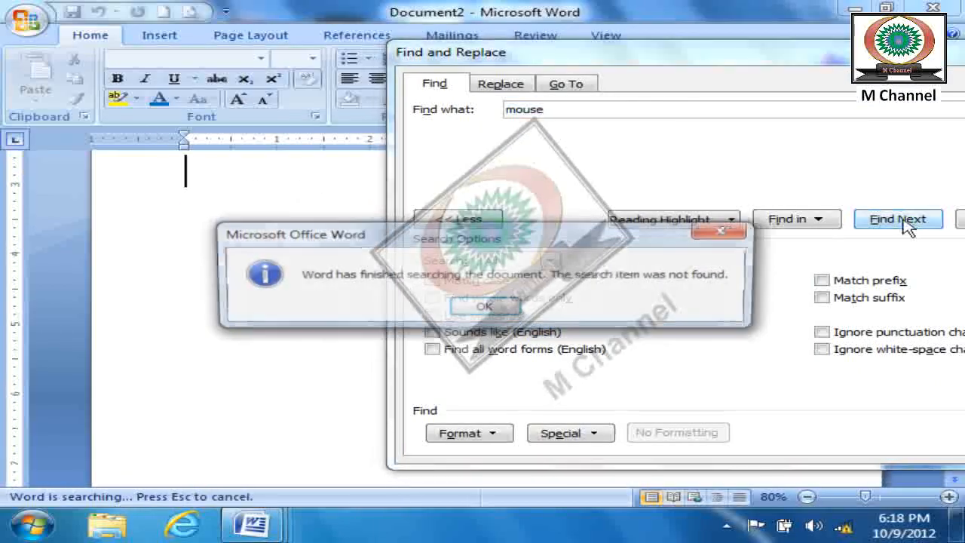
{"action": "left_click", "coordinate": [487, 307]}
{"action": "left_click_drag", "start_coordinate": [795, 61], "coordinate": [461, 63]}
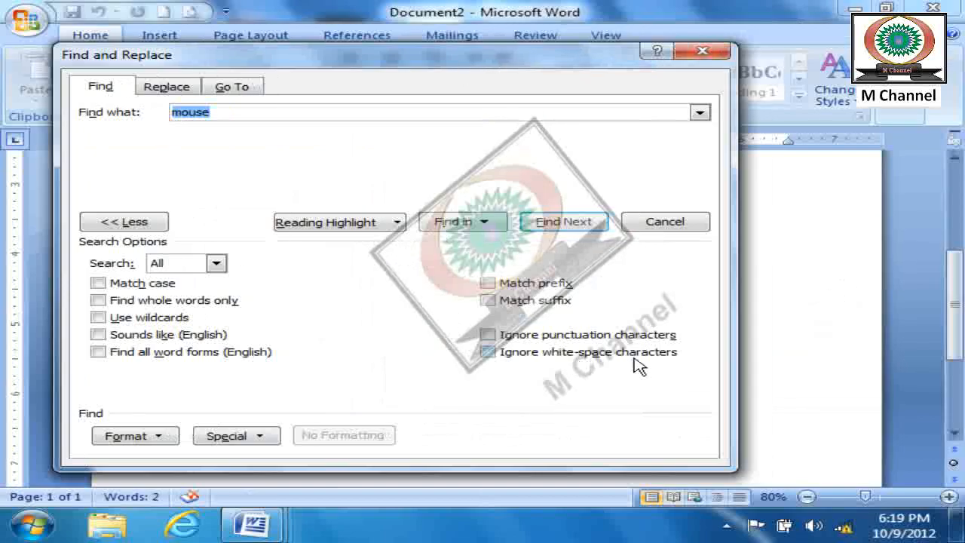
{"action": "left_click", "coordinate": [703, 51]}
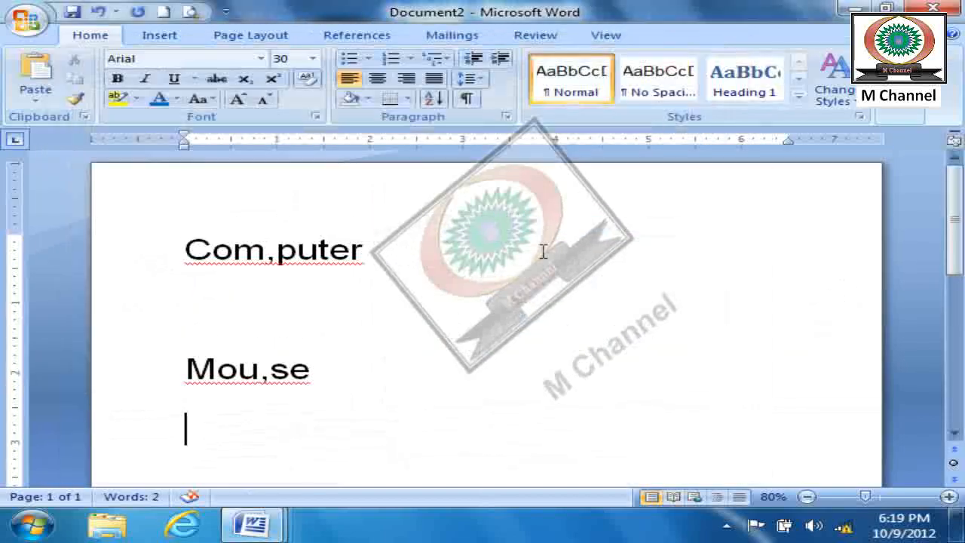
- Replace the comma in "Com,puter" with three tab characters
{"action": "key", "text": "ctrl+a"}
{"action": "left_click", "coordinate": [274, 257]}
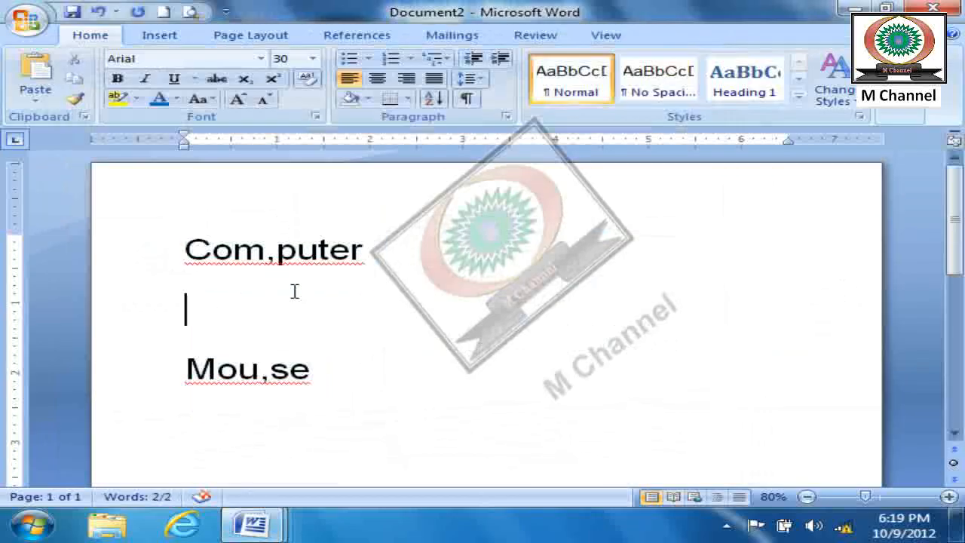
{"action": "key", "text": "BackSpace"}
{"action": "key", "text": "Tab"}
{"action": "key", "text": "Tab"}
{"action": "key", "text": "Tab"}
{"action": "key", "text": "Tab"}
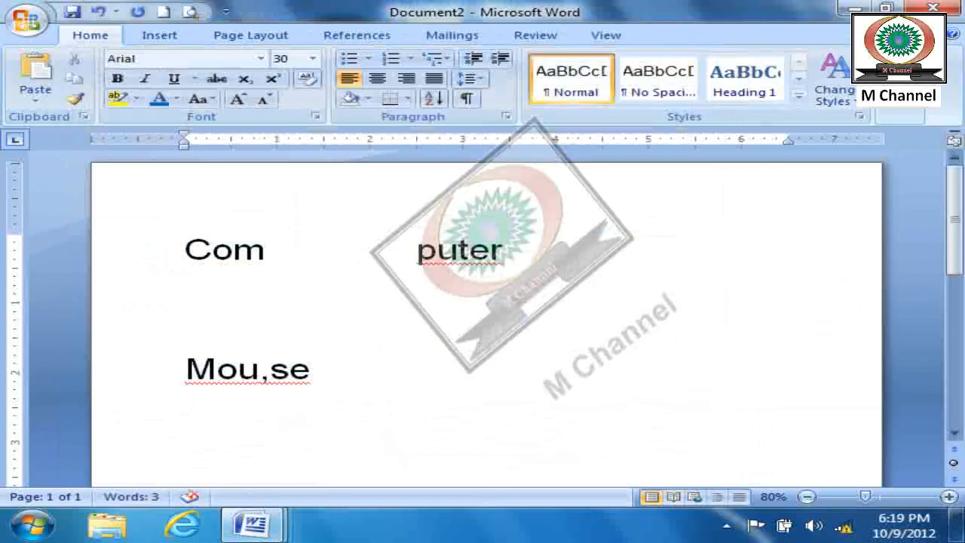
{"action": "left_click", "coordinate": [673, 309]}
- Search for "computer" without ignoring white-space characters
{"action": "left_click", "coordinate": [901, 110]}
{"action": "left_click", "coordinate": [909, 133]}
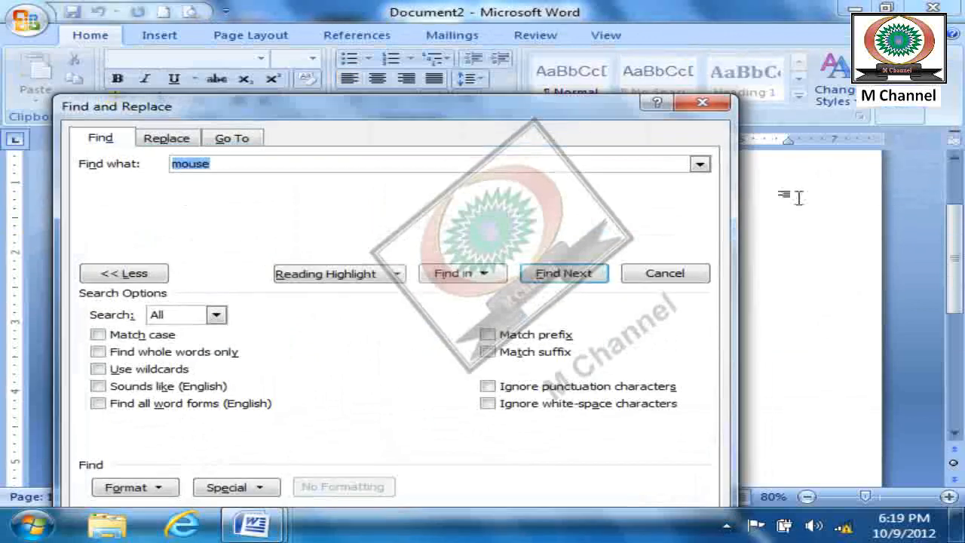
{"action": "left_click_drag", "start_coordinate": [550, 114], "coordinate": [799, 39]}
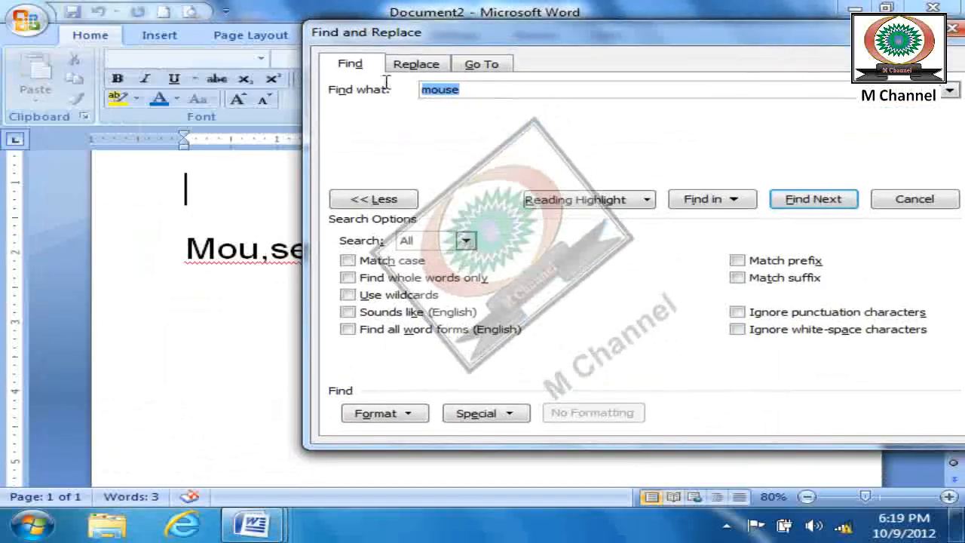
{"action": "type", "text": "computer"}
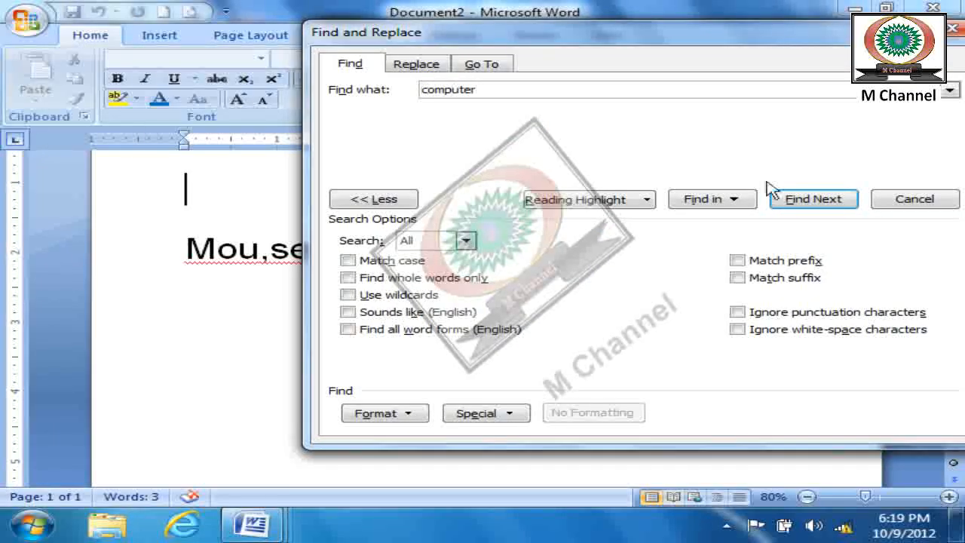
{"action": "left_click", "coordinate": [806, 204]}
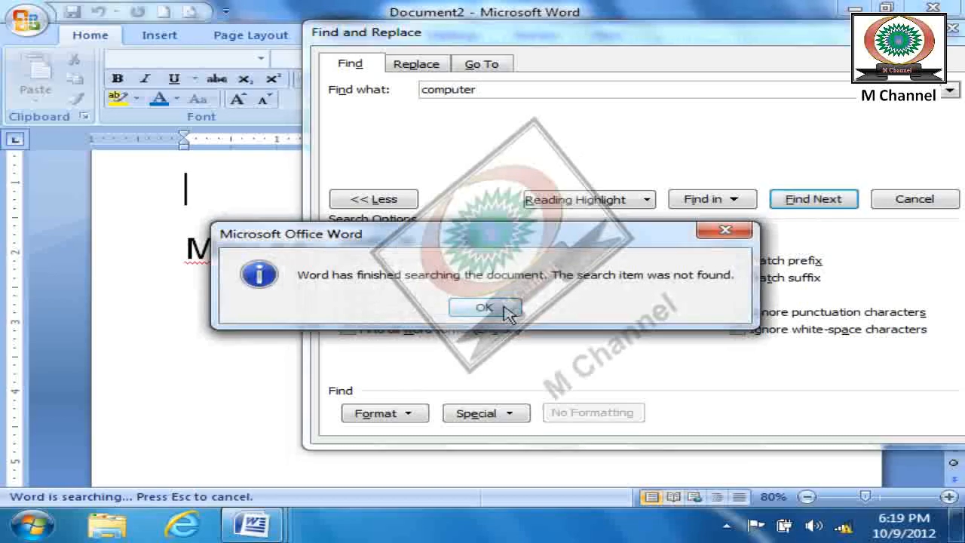
{"action": "left_click", "coordinate": [504, 309]}
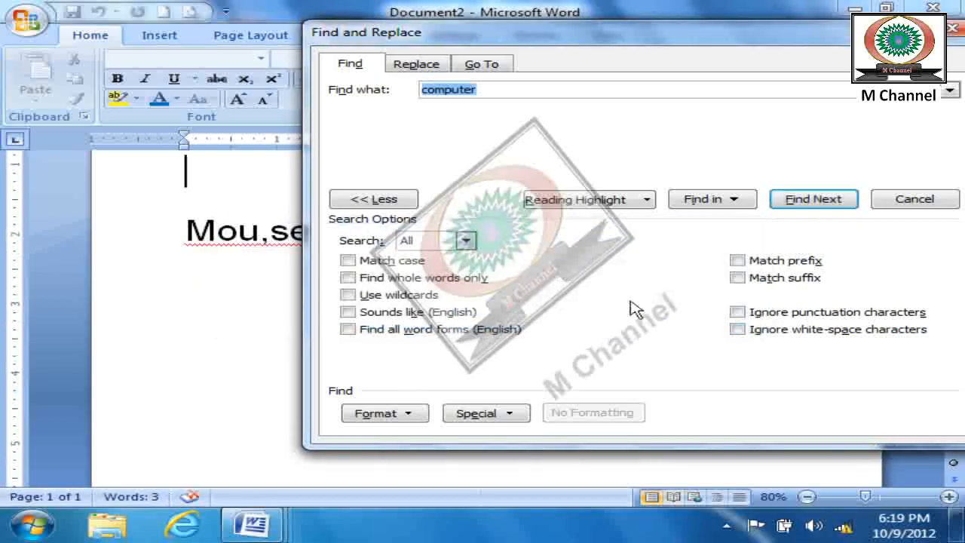
- Turn on Ignore white-space characters and find "computer" again, uncovering the first line of the document
{"action": "left_click", "coordinate": [737, 329]}
{"action": "left_click", "coordinate": [807, 205]}
{"action": "left_click_drag", "start_coordinate": [639, 33], "coordinate": [513, 304]}
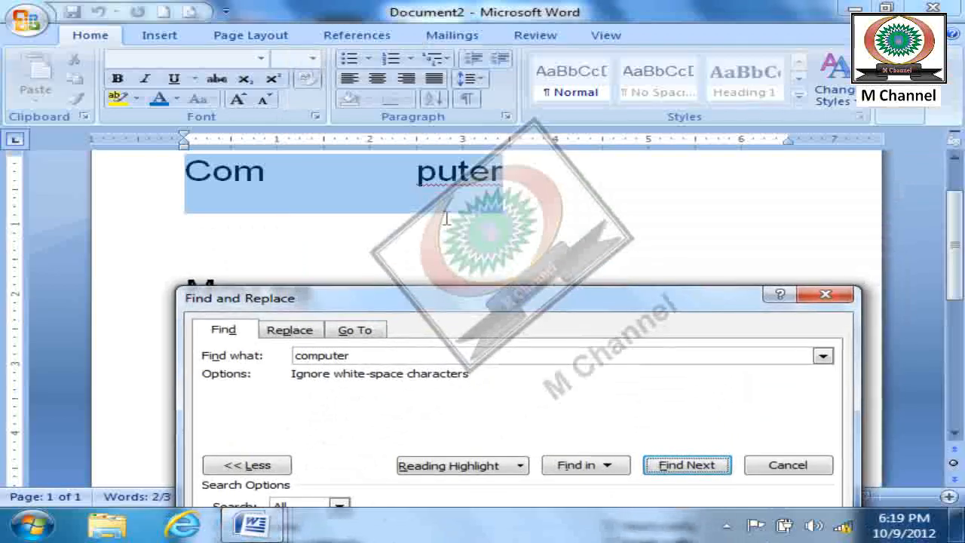
- View the list of special characters available for searching, then close the search
{"action": "left_click_drag", "start_coordinate": [550, 300], "coordinate": [566, 60]}
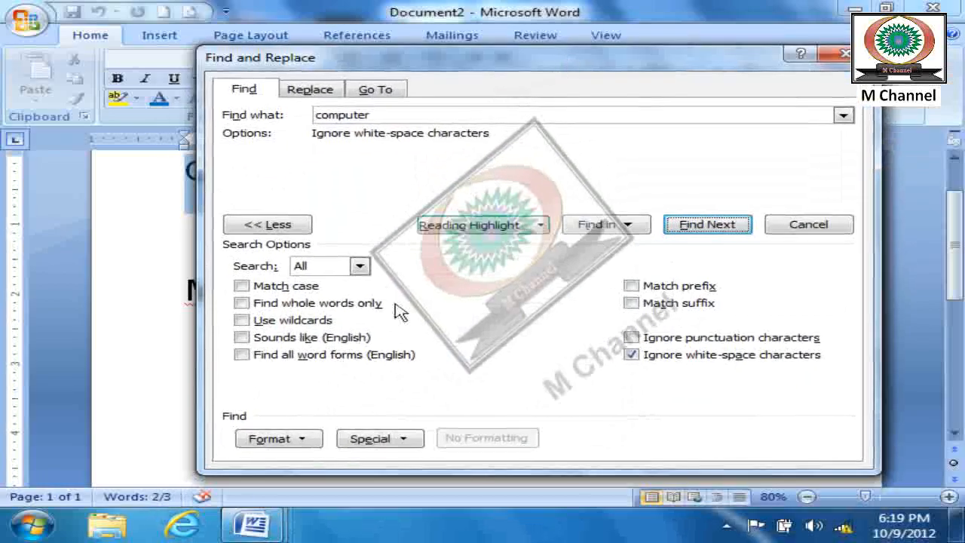
{"action": "left_click", "coordinate": [373, 442]}
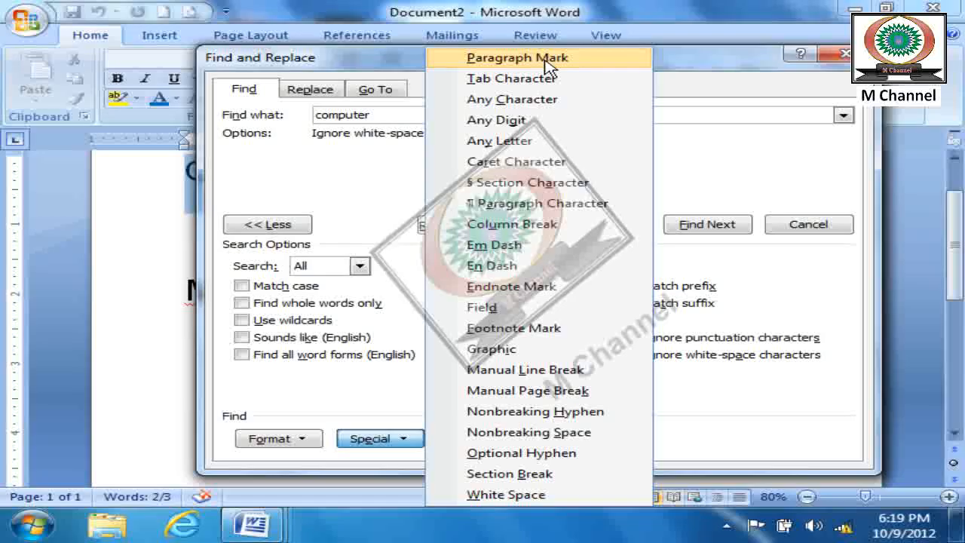
{"action": "left_click", "coordinate": [808, 224]}
- Replace all the document text with sample text generated by =rand(1)
{"action": "left_click_drag", "start_coordinate": [491, 366], "coordinate": [115, 164]}
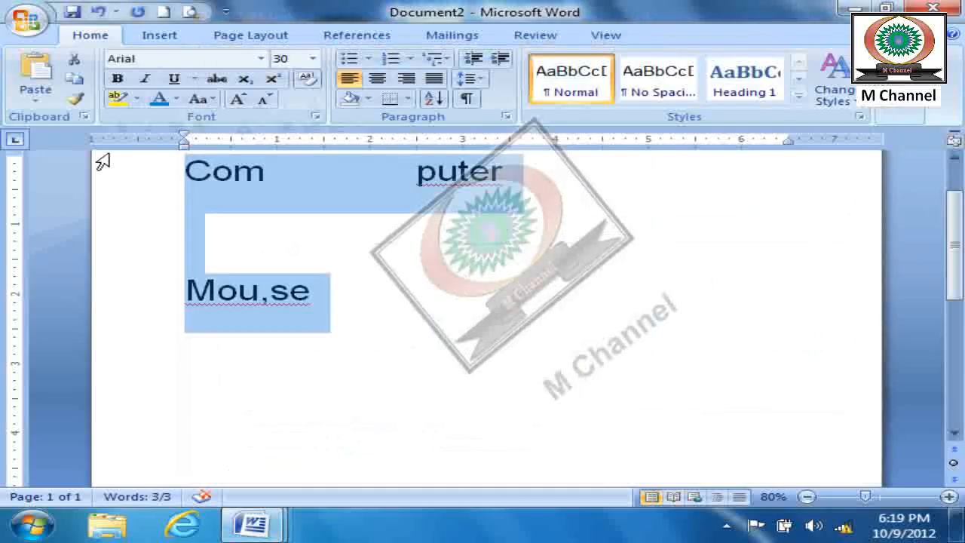
{"action": "key", "text": "Delete"}
{"action": "type", "text": "=rand(1)"}
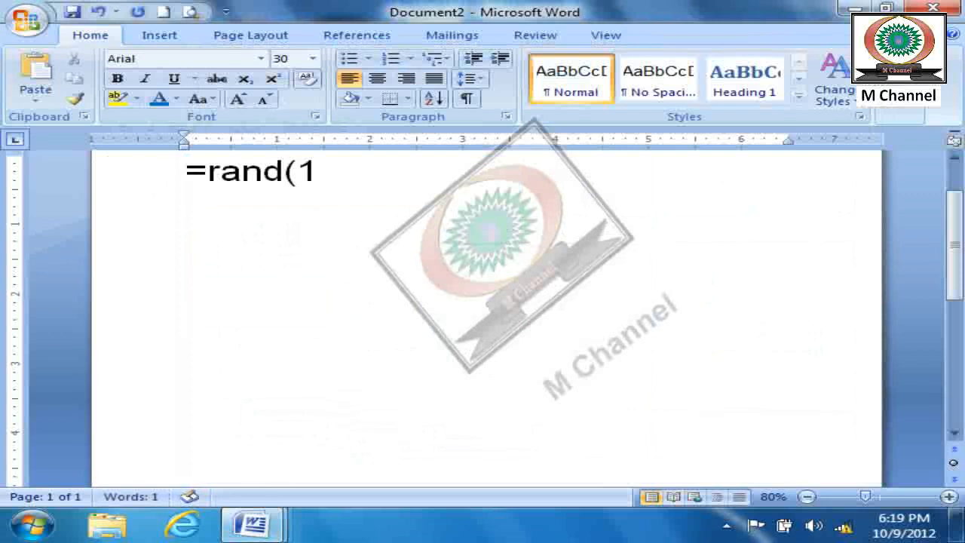
{"action": "key", "text": "Return"}
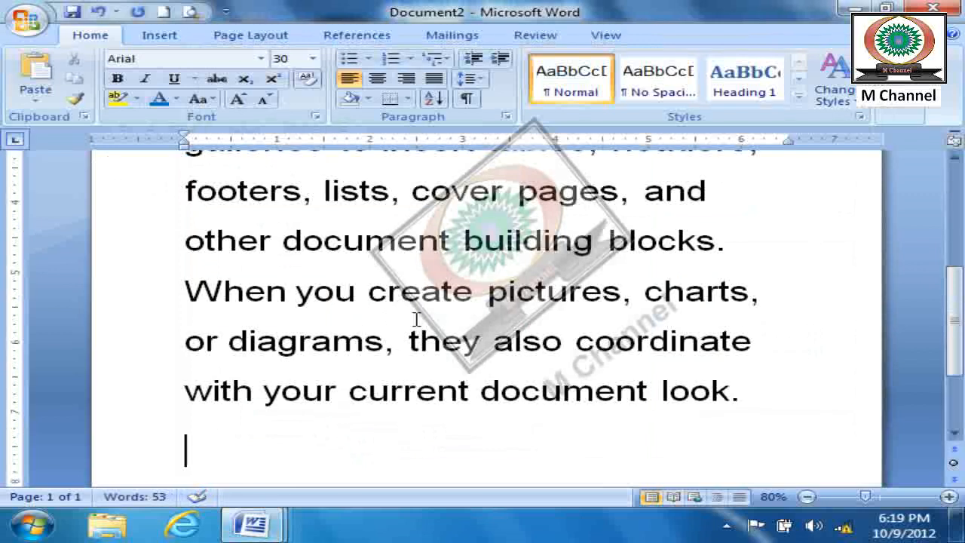
- Reduce the font size of all the text to 11
{"action": "key", "text": "ctrl+a"}
{"action": "key", "text": "ctrl+bracketleft"}
{"action": "key", "text": "ctrl+bracketleft"}
{"action": "key", "text": "ctrl+bracketleft"}
{"action": "key", "text": "ctrl+bracketleft"}
{"action": "key", "text": "ctrl+bracketleft"}
{"action": "key", "text": "ctrl+bracketleft"}
{"action": "key", "text": "ctrl+bracketleft"}
{"action": "key", "text": "ctrl+bracketleft"}
{"action": "key", "text": "ctrl+bracketleft"}
{"action": "key", "text": "ctrl+bracketleft"}
{"action": "key", "text": "ctrl+bracketleft"}
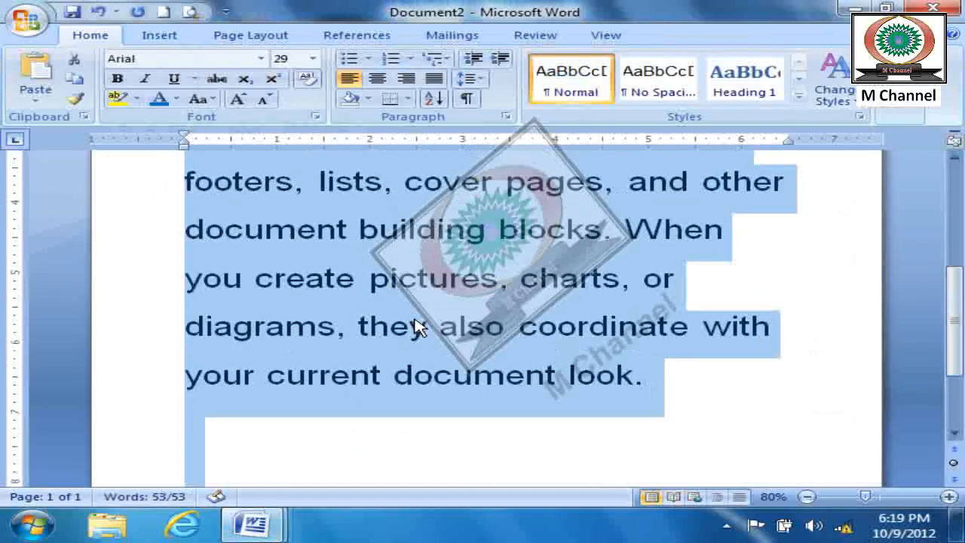
{"action": "key", "text": "ctrl+bracketleft"}
{"action": "key", "text": "ctrl+bracketleft"}
{"action": "key", "text": "ctrl+bracketleft"}
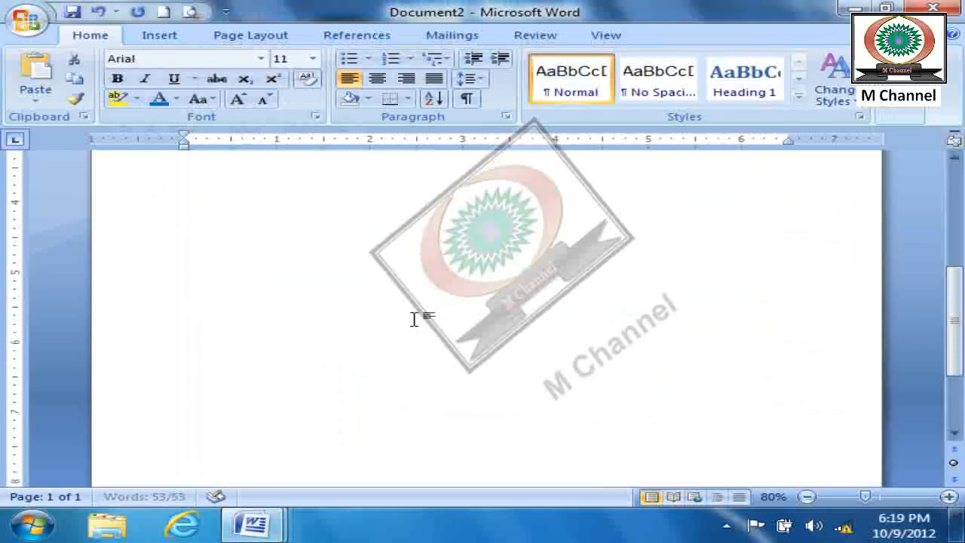
- Remove the empty line after the paragraph and add more sample paragraphs below it with =rand()
{"action": "scroll", "coordinate": [486, 317], "scroll_direction": "up", "scroll_amount": 5}
{"action": "left_click", "coordinate": [537, 309]}
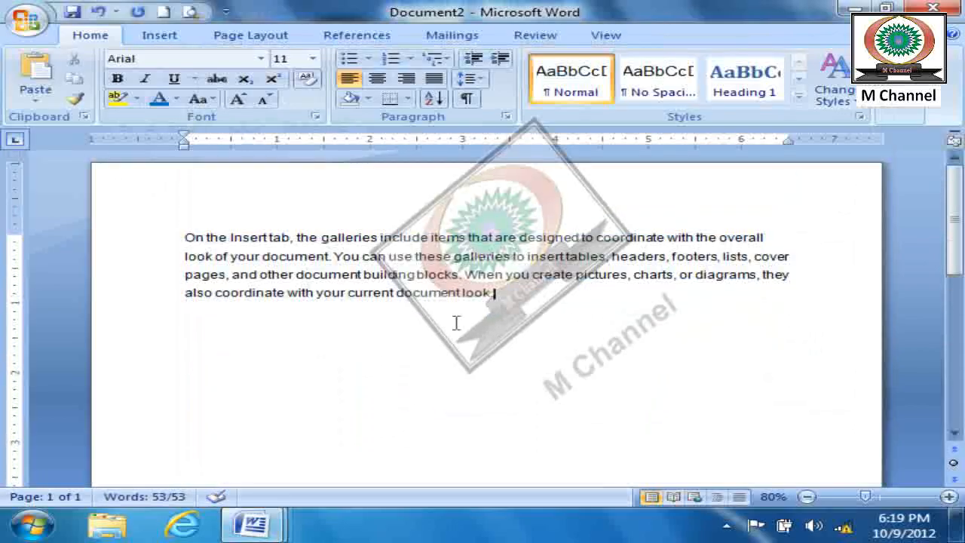
{"action": "key", "text": "BackSpace"}
{"action": "key", "text": "BackSpace"}
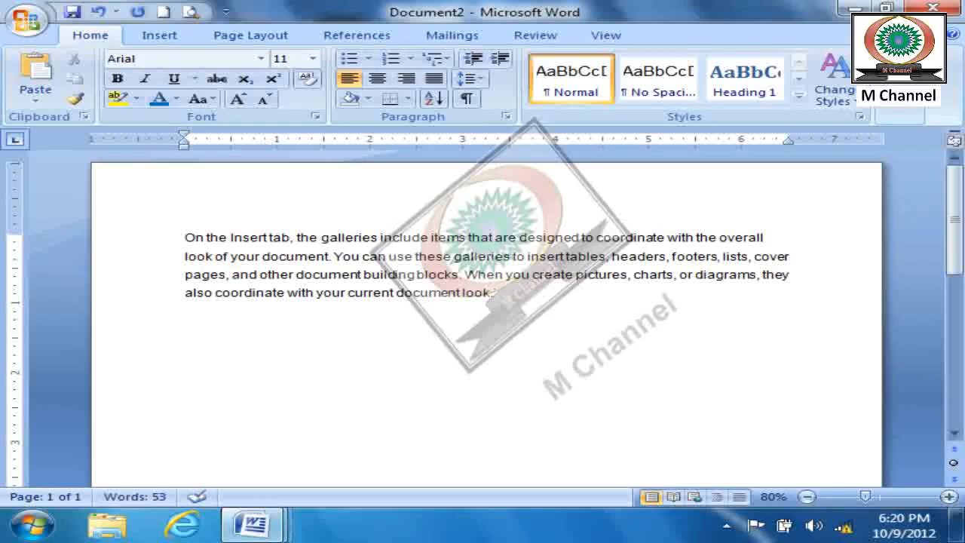
{"action": "key", "text": "Return"}
{"action": "type", "text": "=rand()"}
{"action": "key", "text": "Return"}
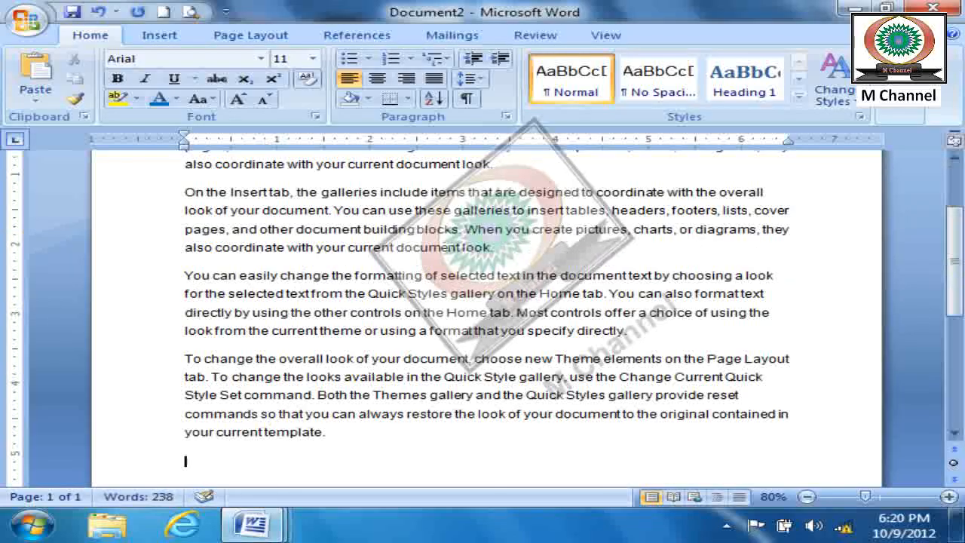
- Justify all the paragraphs in the document
{"action": "key", "text": "ctrl+a"}
{"action": "key", "text": "ctrl+j"}
{"action": "left_click", "coordinate": [377, 396]}
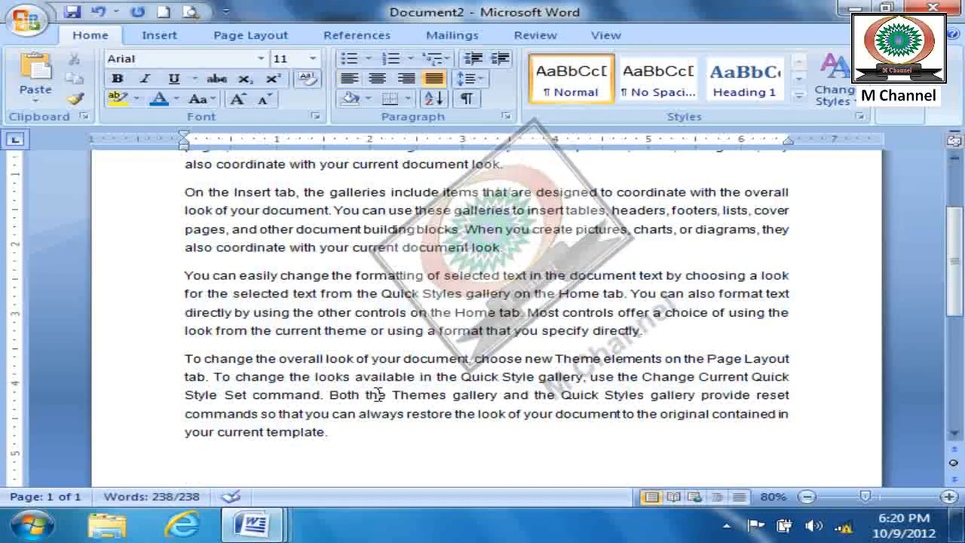
- Show paragraph marks and other formatting symbols with the document at 60% zoom
{"action": "scroll", "coordinate": [381, 392], "scroll_direction": "down", "scroll_amount": 2, "text": "ctrl"}
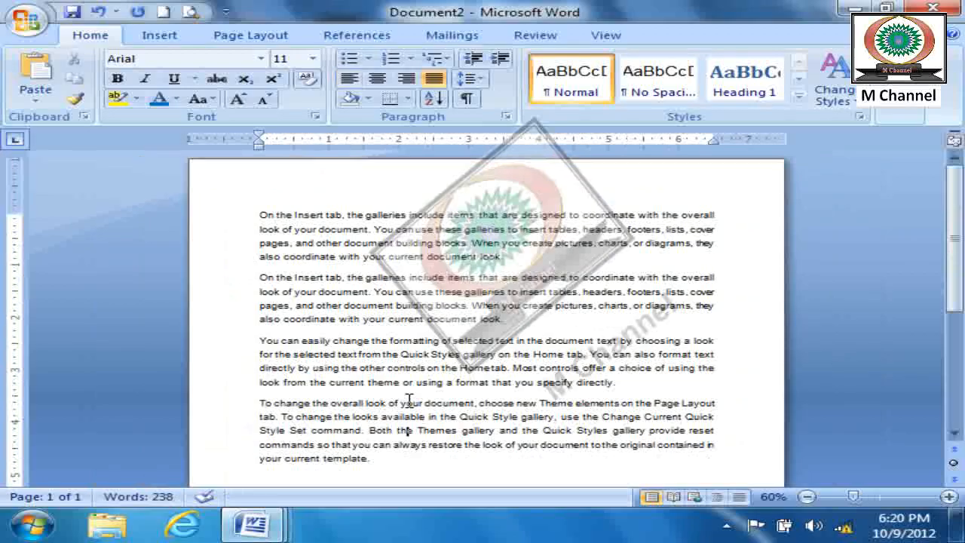
{"action": "left_click", "coordinate": [468, 99]}
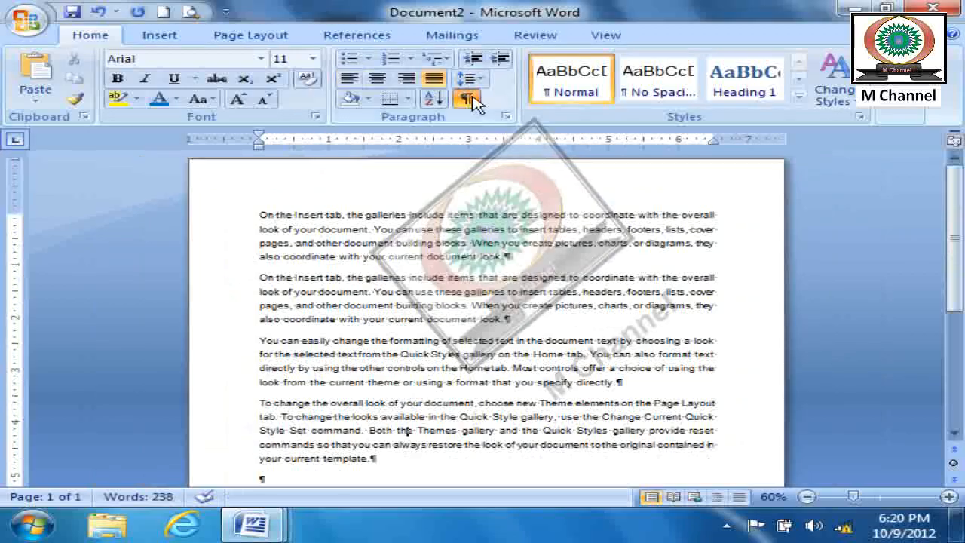
- Search the whole document for paragraph marks using the Paragraph Mark special character (^p)
{"action": "left_click", "coordinate": [904, 113]}
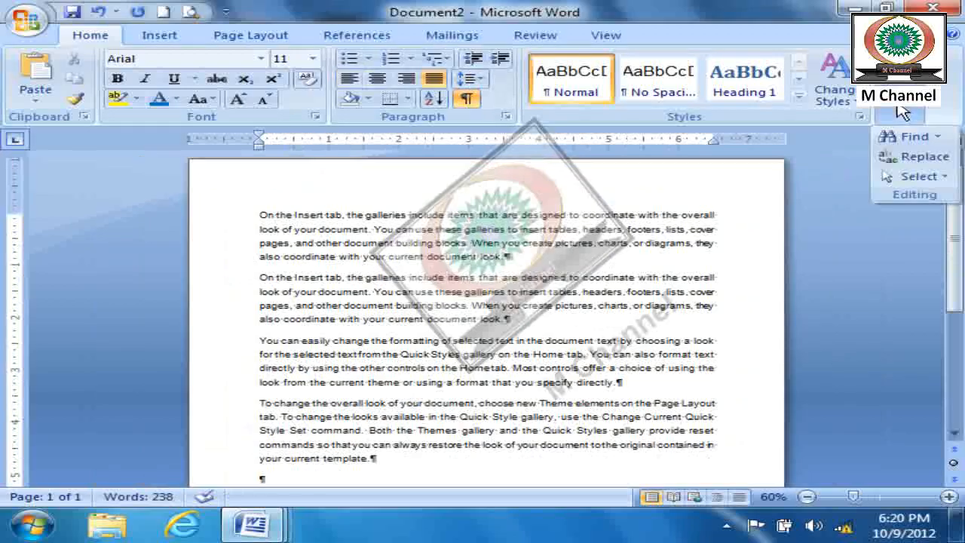
{"action": "left_click", "coordinate": [905, 135]}
{"action": "left_click", "coordinate": [377, 398]}
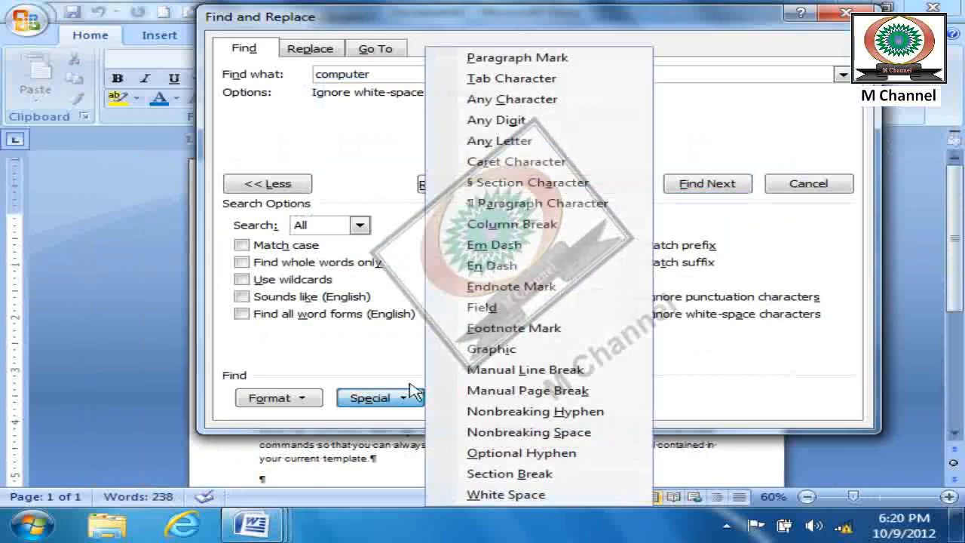
{"action": "left_click", "coordinate": [709, 184]}
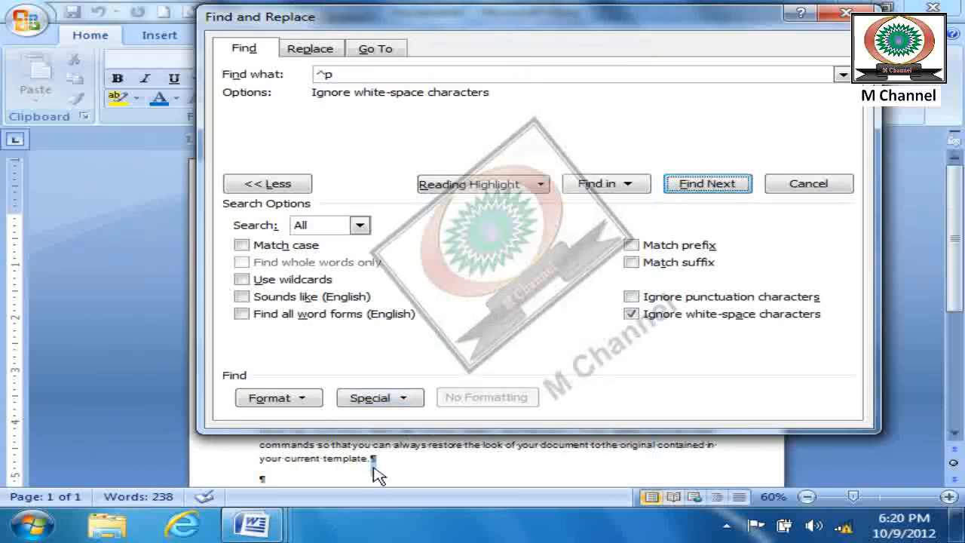
{"action": "left_click_drag", "start_coordinate": [566, 18], "coordinate": [963, 10]}
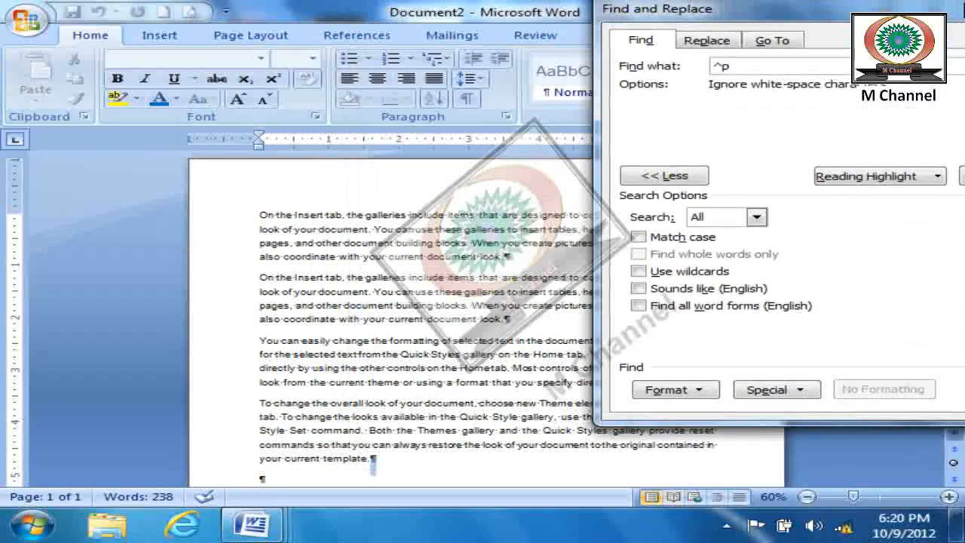
{"action": "key", "text": "Return"}
{"action": "key", "text": "Return"}
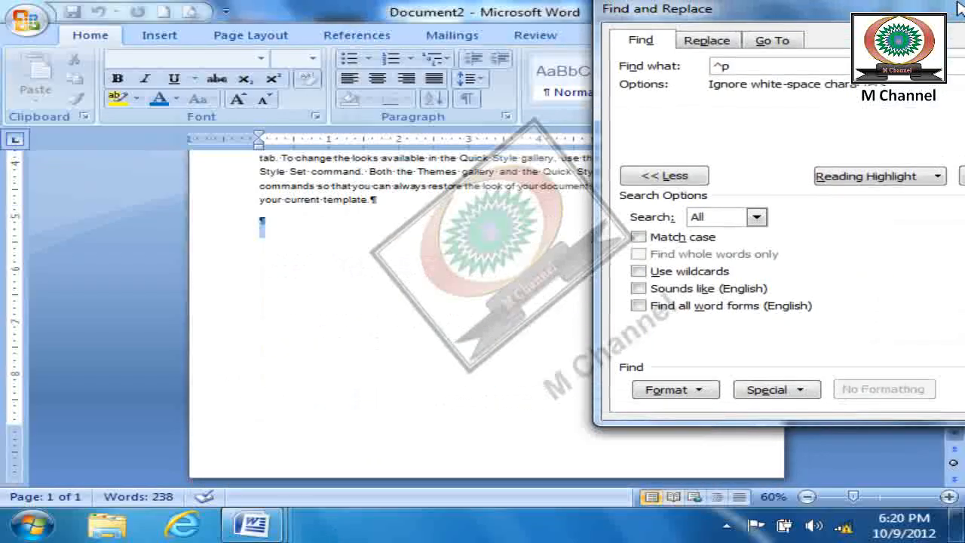
{"action": "key", "text": "Return"}
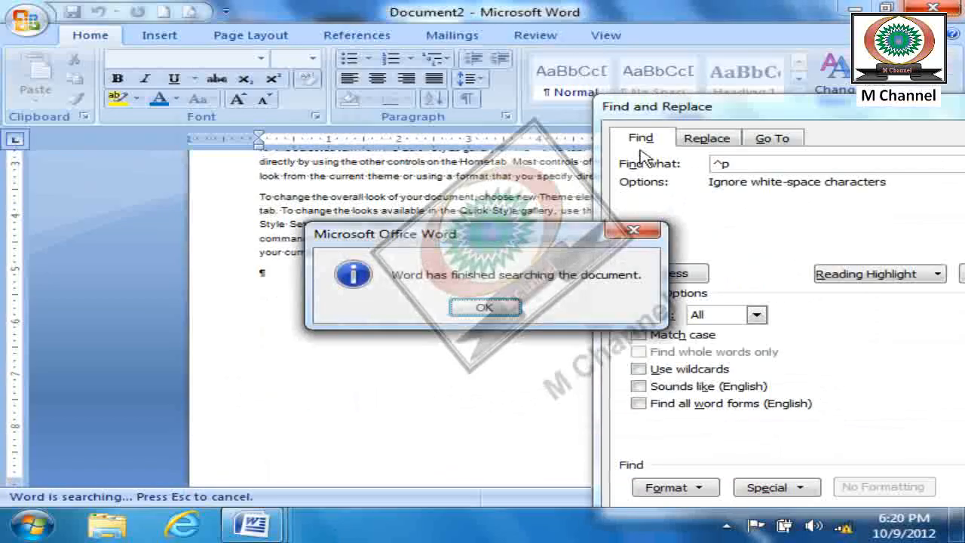
{"action": "left_click", "coordinate": [484, 307]}
- Look through the special characters and format criteria that Find offers, leaving the search unchanged, and close Find and Replace
{"action": "left_click_drag", "start_coordinate": [762, 110], "coordinate": [409, 11]}
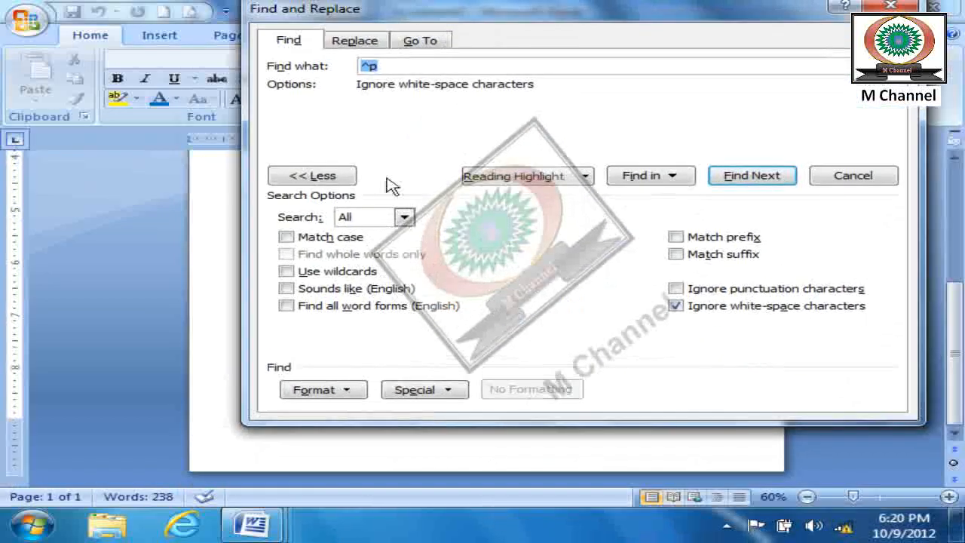
{"action": "left_click", "coordinate": [441, 390]}
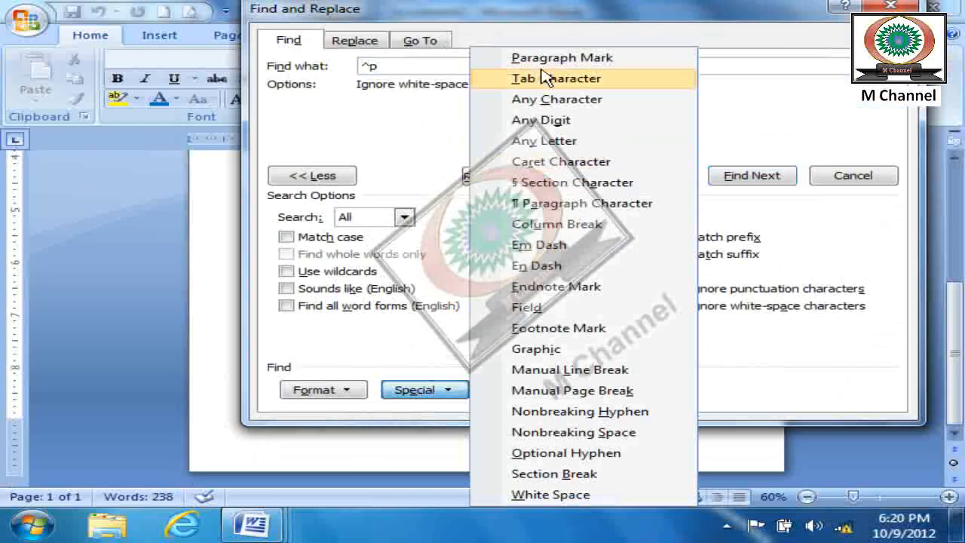
{"action": "left_click", "coordinate": [798, 145]}
{"action": "left_click", "coordinate": [338, 393]}
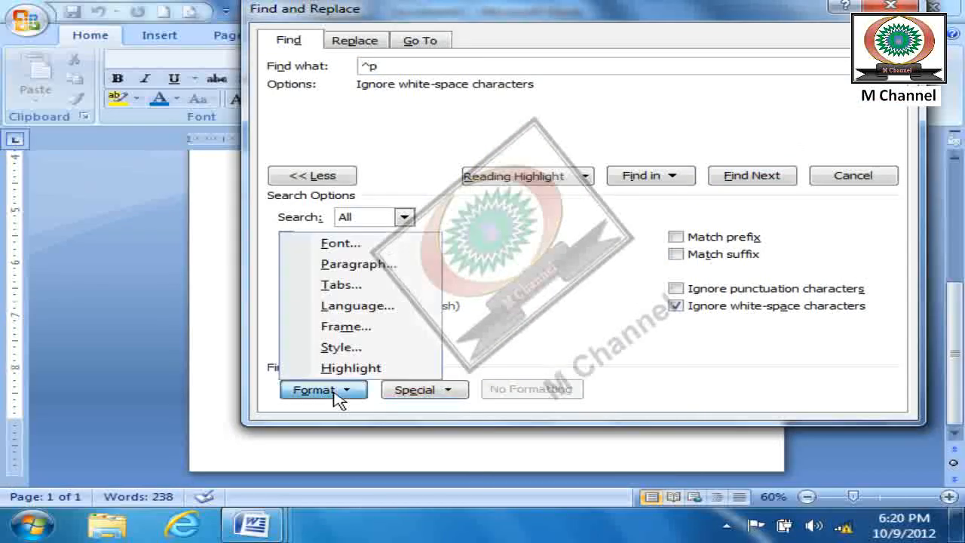
{"action": "left_click", "coordinate": [822, 202]}
{"action": "key", "text": "Escape"}
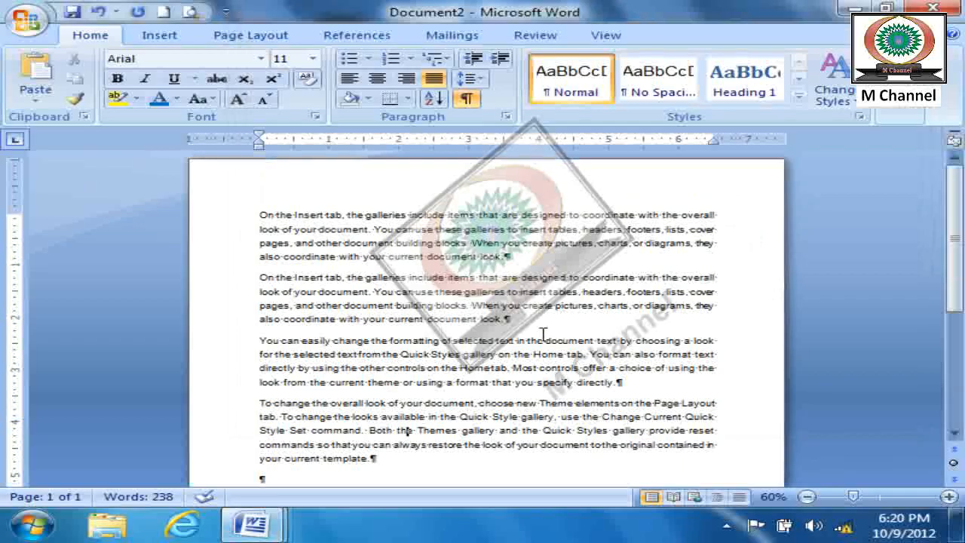
- Color "current" at the end of the second paragraph and "document" in the last paragraph red, and hide the formatting marks
{"action": "scroll", "coordinate": [549, 329], "scroll_direction": "up", "scroll_amount": 2}
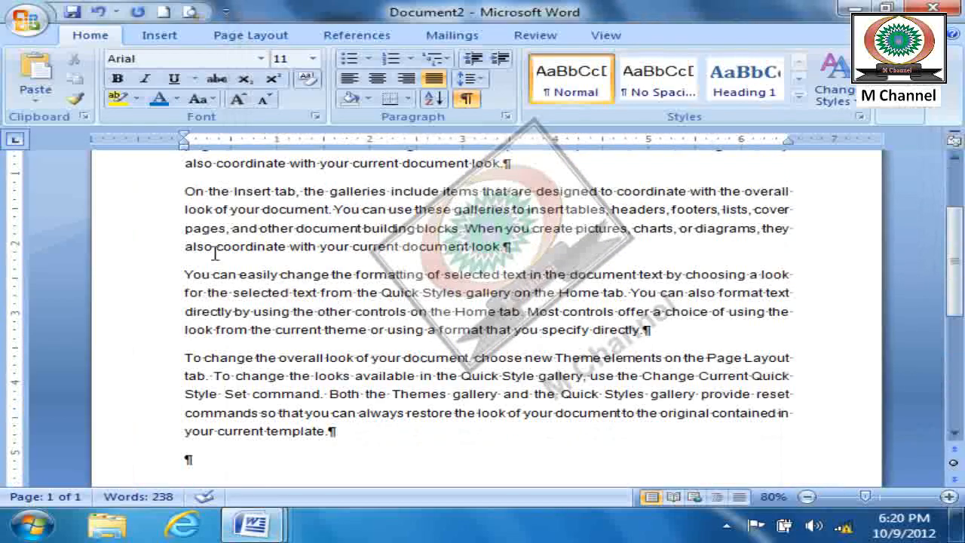
{"action": "double_click", "coordinate": [360, 249]}
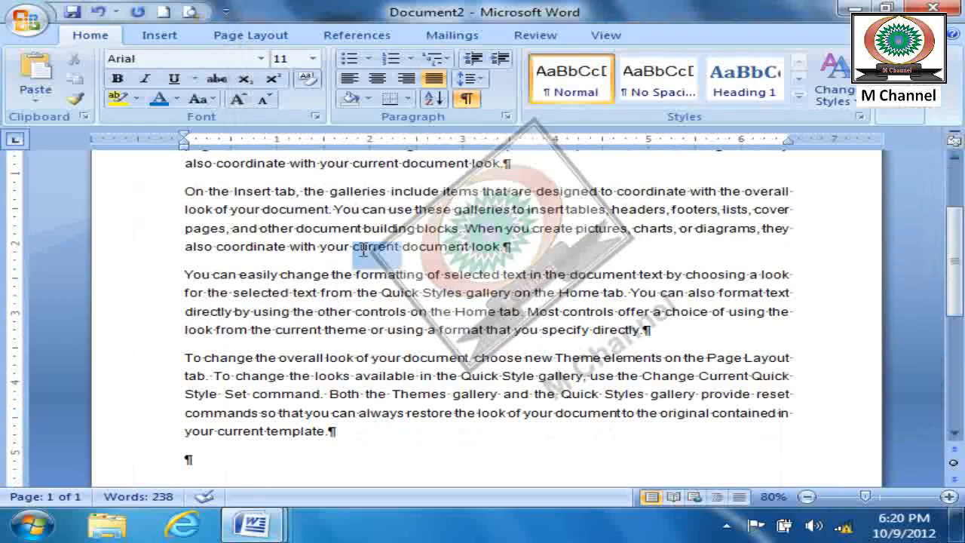
{"action": "left_click", "coordinate": [176, 99]}
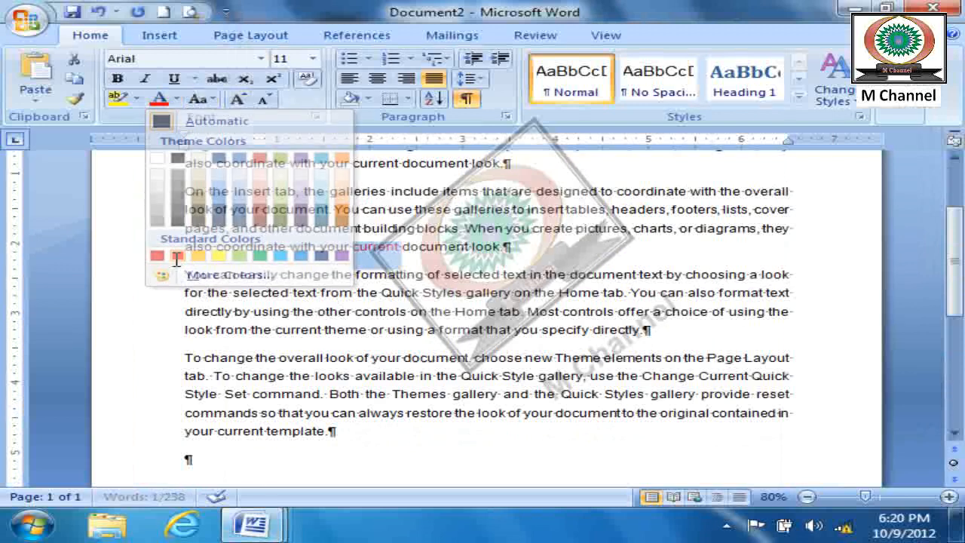
{"action": "left_click", "coordinate": [176, 257]}
{"action": "double_click", "coordinate": [437, 357]}
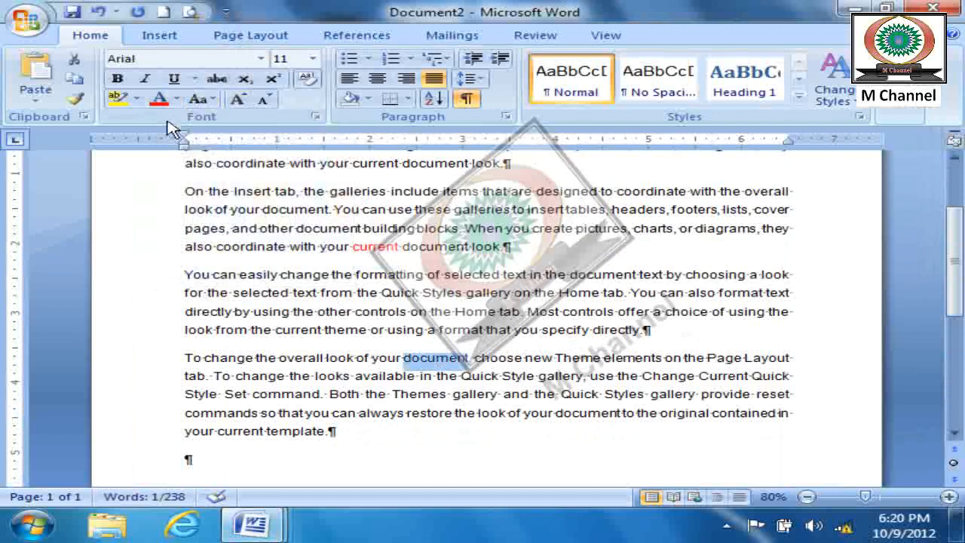
{"action": "left_click", "coordinate": [399, 430]}
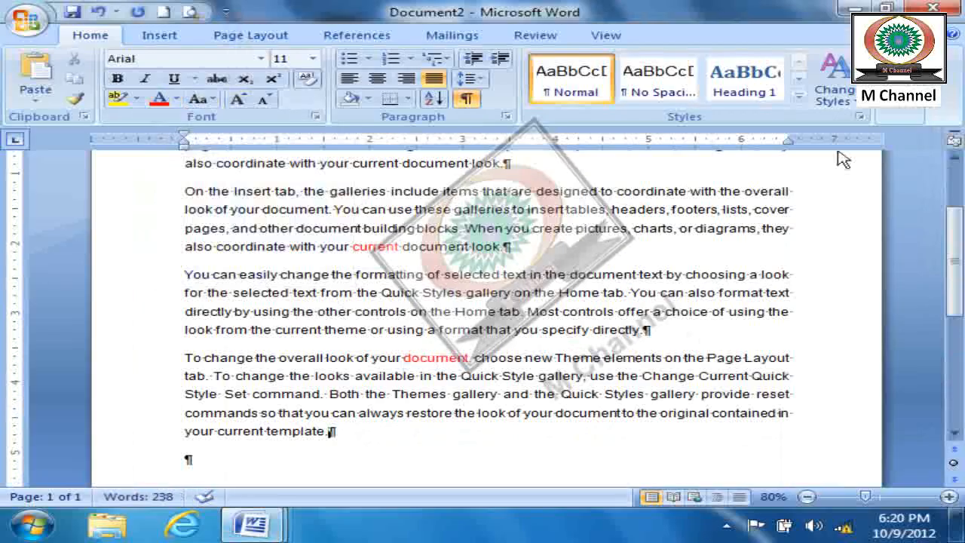
{"action": "left_click", "coordinate": [467, 98]}
- Clear the search text in Find and turn off ignoring white-space characters
{"action": "left_click", "coordinate": [902, 114]}
{"action": "left_click", "coordinate": [911, 133]}
{"action": "key", "text": "BackSpace"}
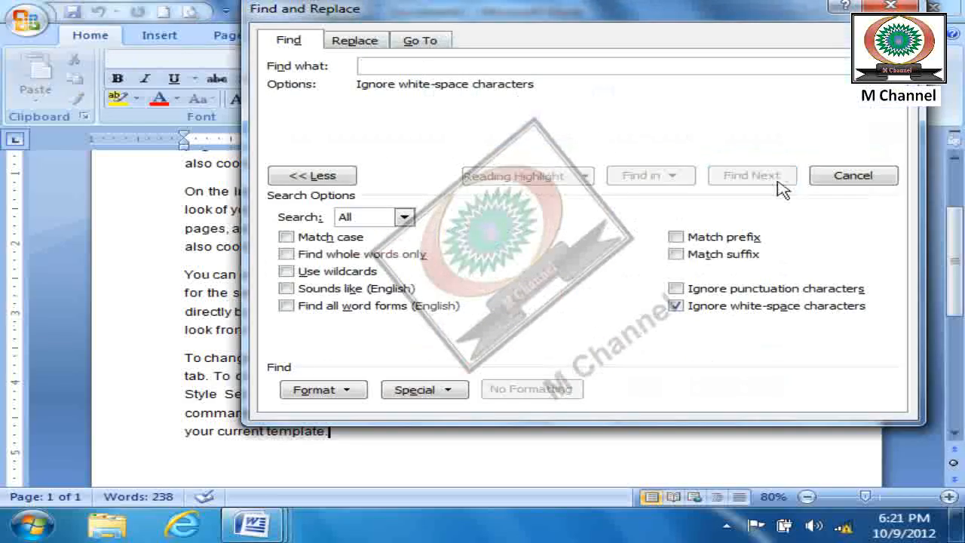
{"action": "left_click", "coordinate": [675, 305]}
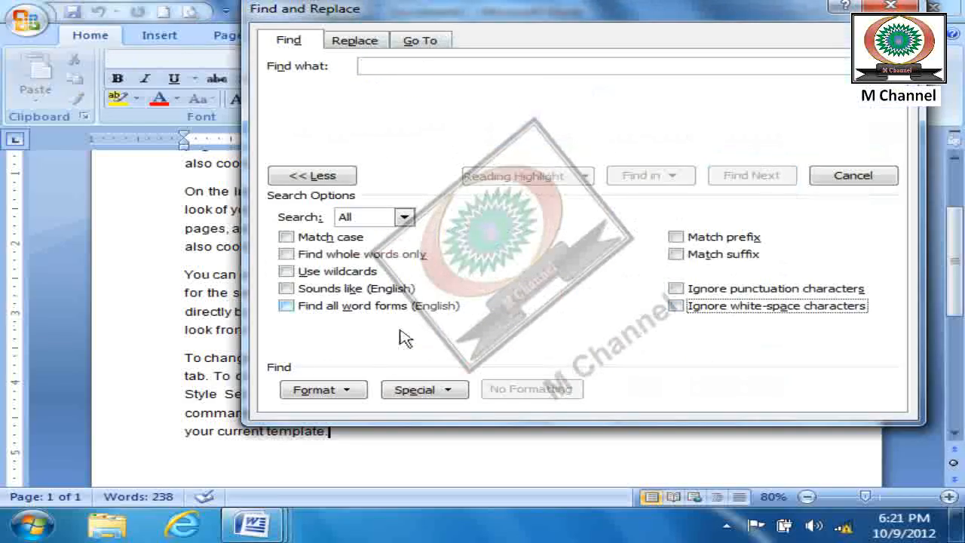
- Set the Find format criterion to red font color, with no search text
{"action": "left_click", "coordinate": [332, 390]}
{"action": "left_click", "coordinate": [369, 285]}
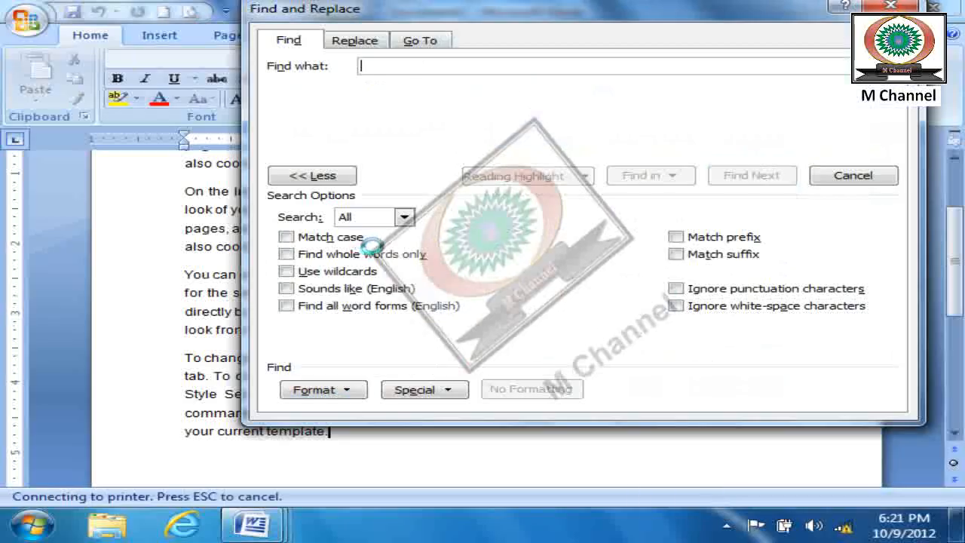
{"action": "left_click", "coordinate": [311, 225]}
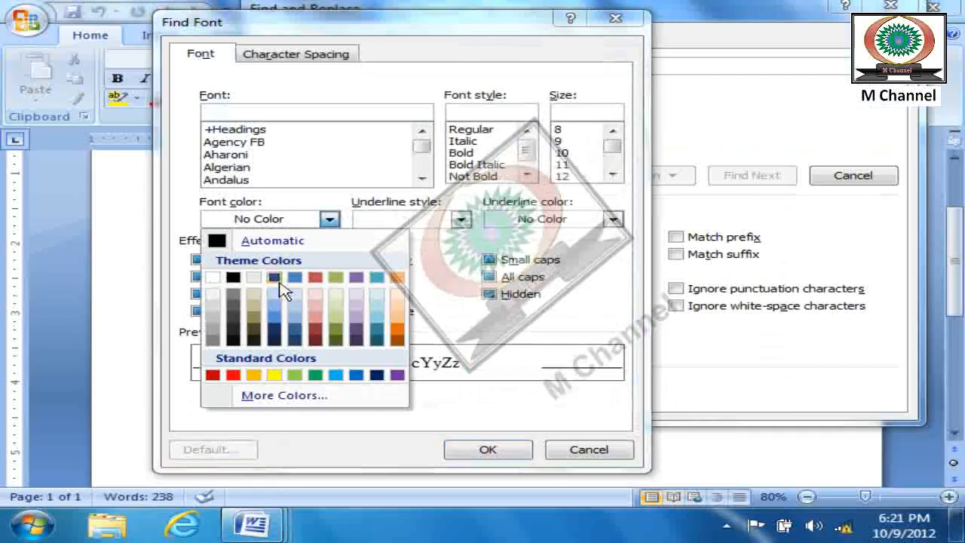
{"action": "left_click", "coordinate": [231, 384]}
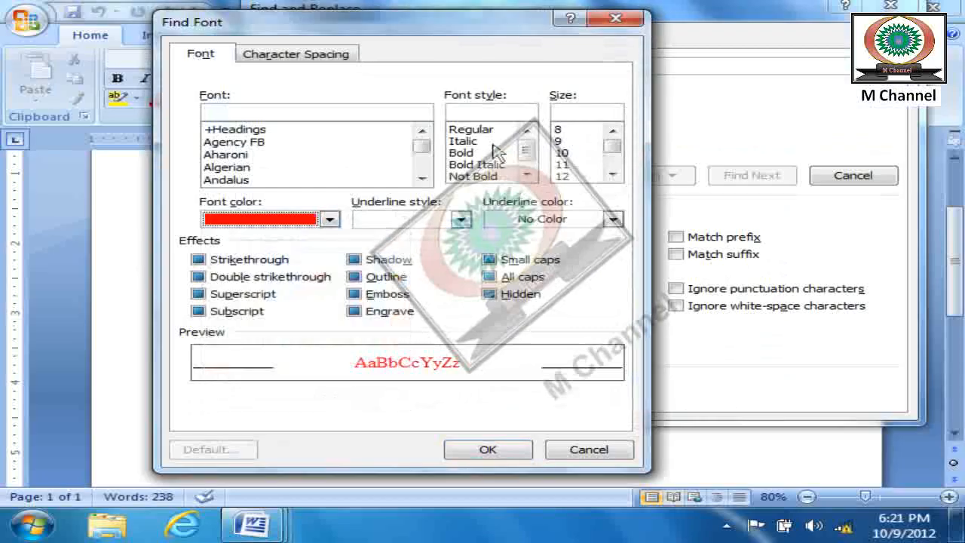
{"action": "left_click", "coordinate": [505, 454]}
- Find each piece of red text in the document and close Find and Replace
{"action": "left_click_drag", "start_coordinate": [676, 20], "coordinate": [840, 53]}
{"action": "left_click", "coordinate": [935, 213]}
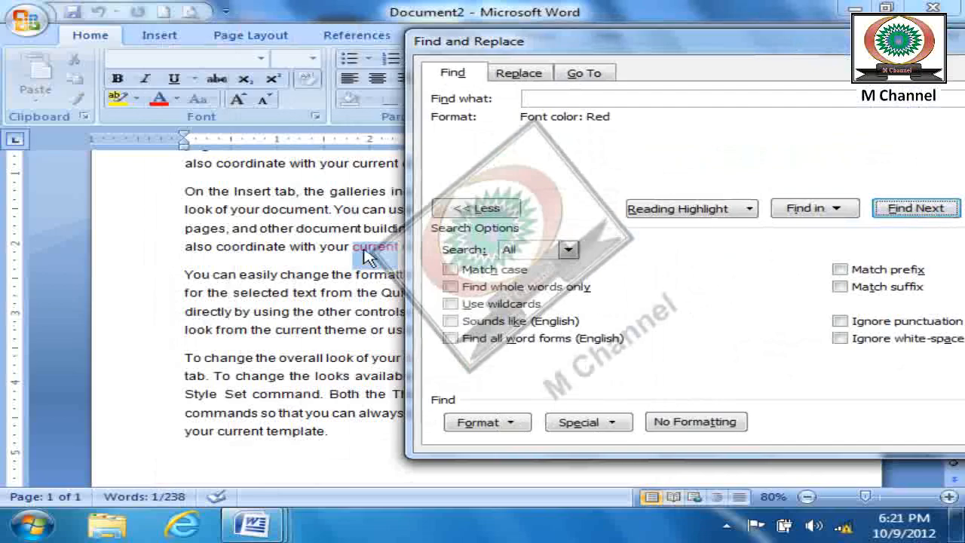
{"action": "left_click", "coordinate": [935, 213]}
{"action": "left_click", "coordinate": [939, 215]}
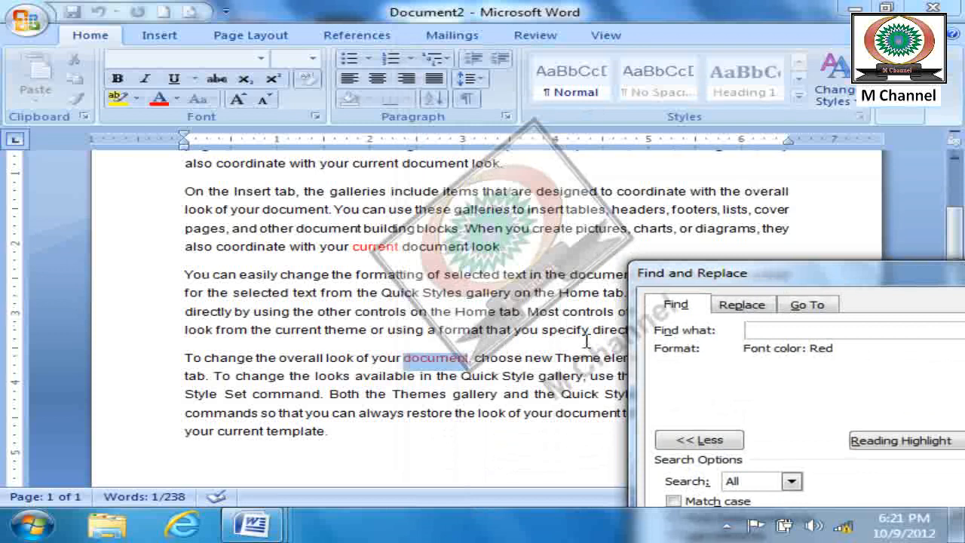
{"action": "left_click_drag", "start_coordinate": [692, 283], "coordinate": [286, 18]}
{"action": "key", "text": "Escape"}
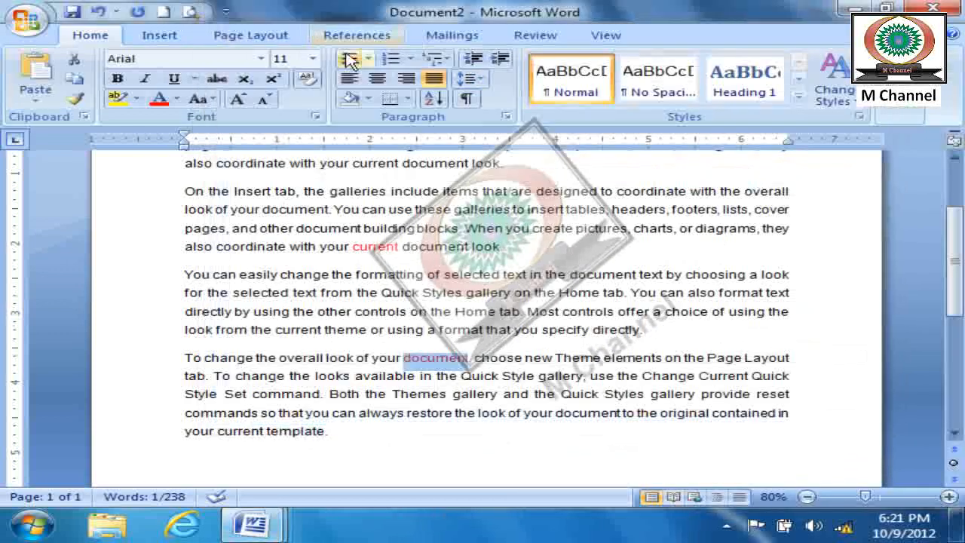
- Examine the Go To options for navigating to a page, section, line or other item, and close the dialog
{"action": "left_click", "coordinate": [898, 113]}
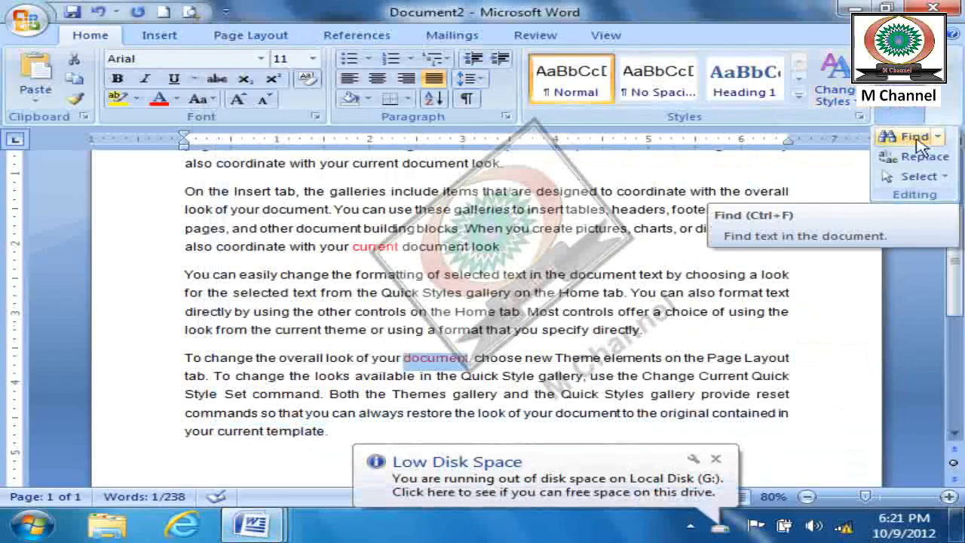
{"action": "left_click", "coordinate": [940, 138]}
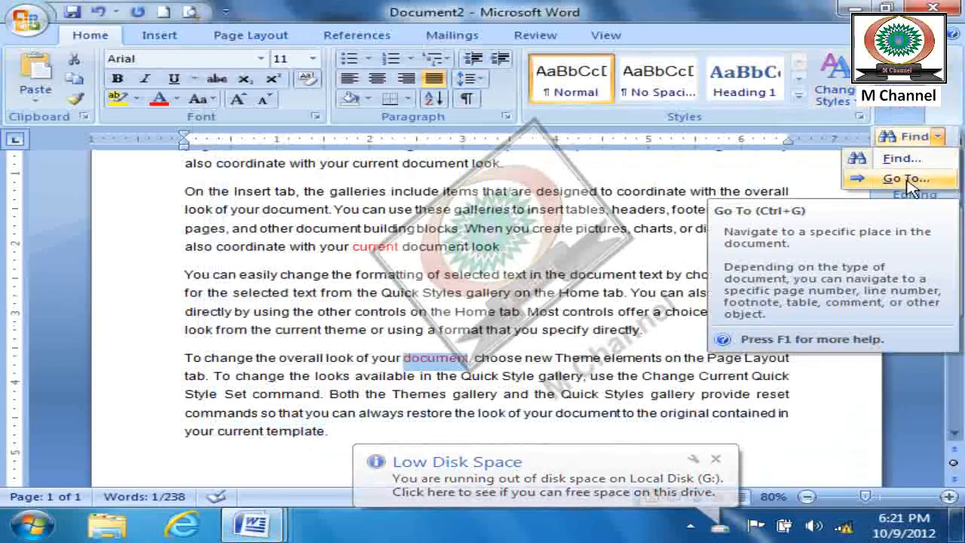
{"action": "key", "text": "Escape"}
{"action": "key", "text": "Escape"}
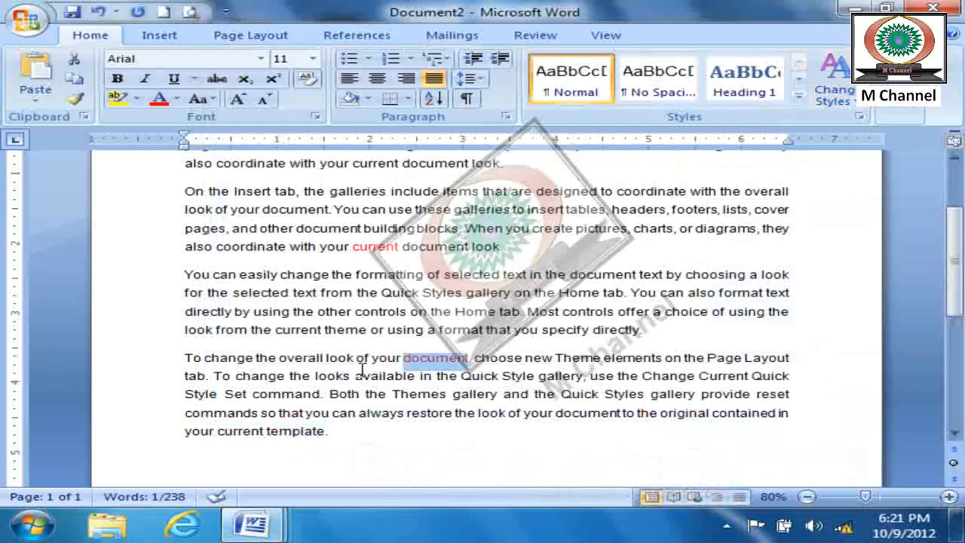
{"action": "left_click", "coordinate": [901, 112]}
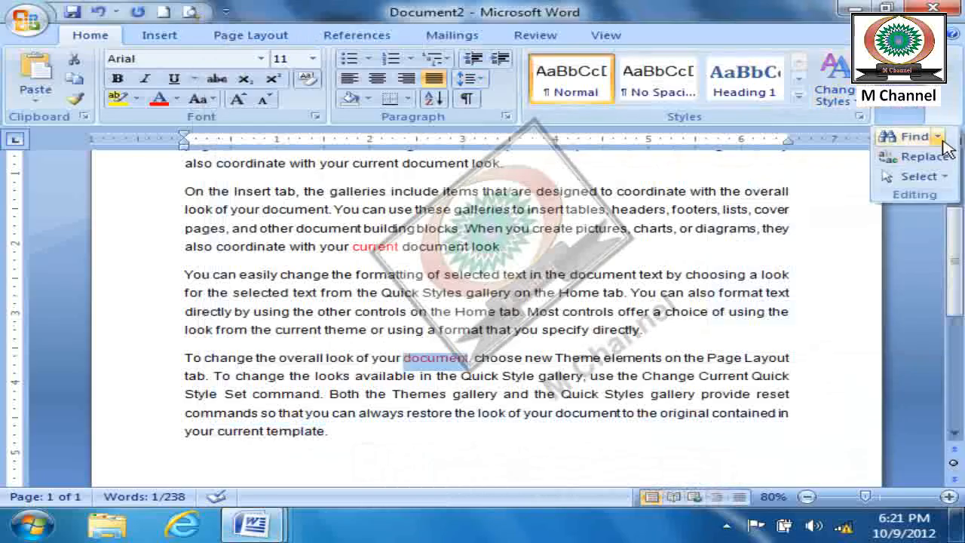
{"action": "left_click", "coordinate": [937, 137]}
{"action": "left_click", "coordinate": [906, 178]}
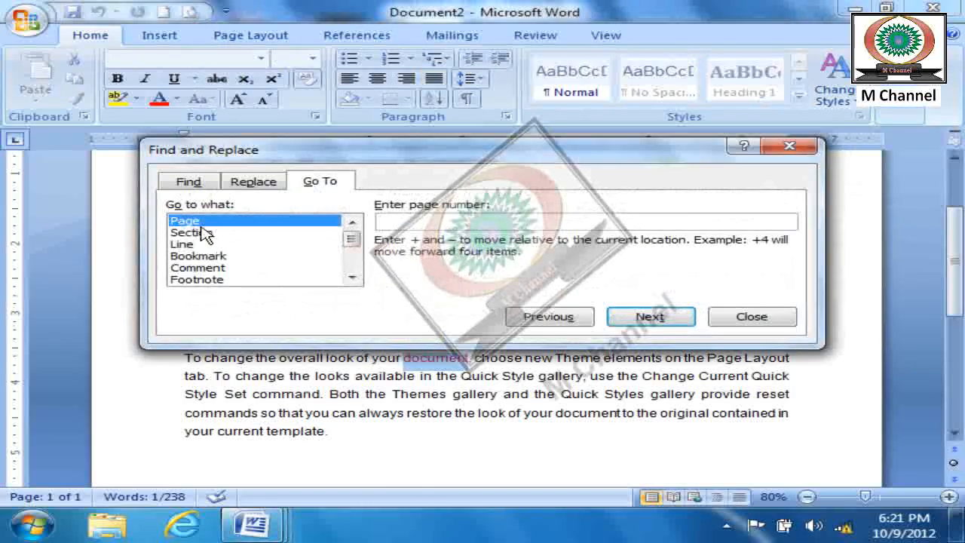
{"action": "left_click", "coordinate": [752, 316]}
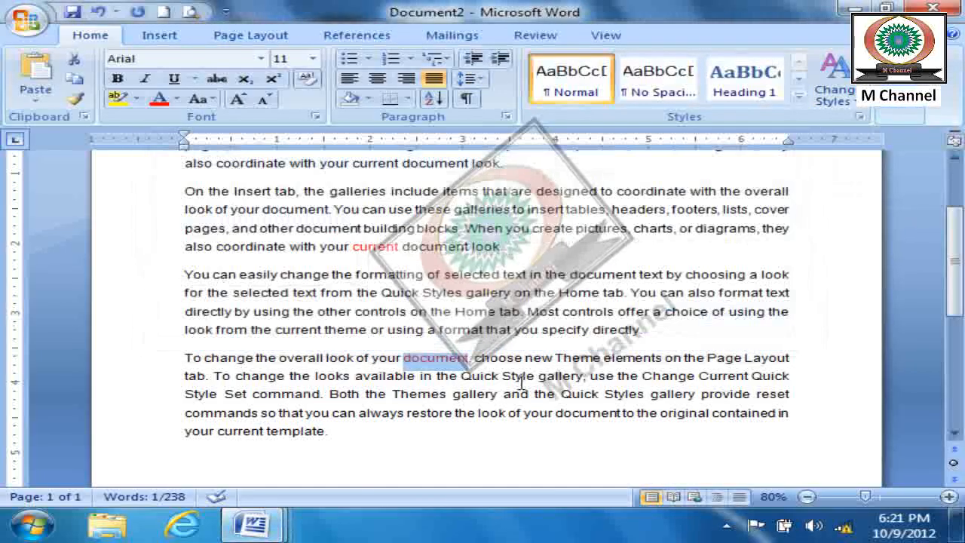
- Replace the document's entire content with sample paragraphs generated by =rand(100)
{"action": "key", "text": "ctrl+a"}
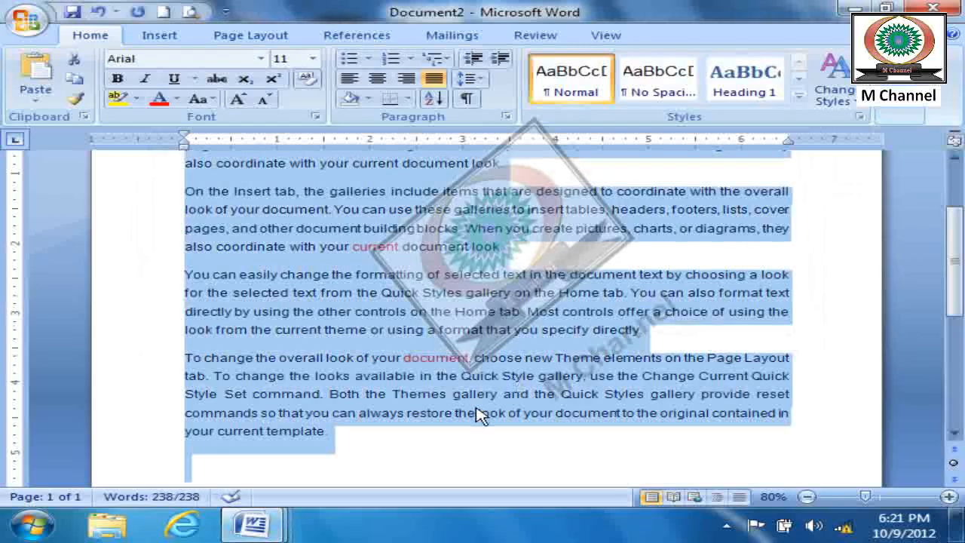
{"action": "key", "text": "Delete"}
{"action": "type", "text": "=rand"}
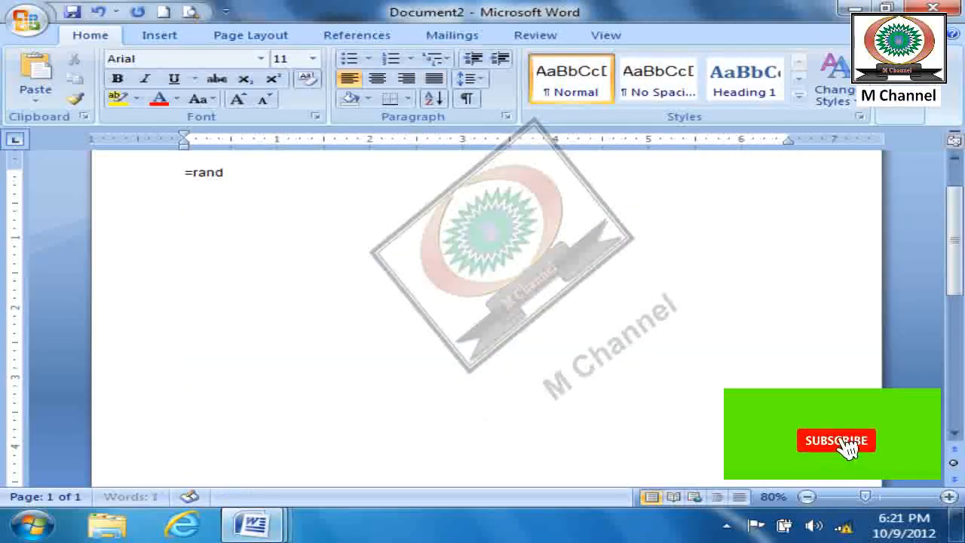
{"action": "type", "text": "(1"}
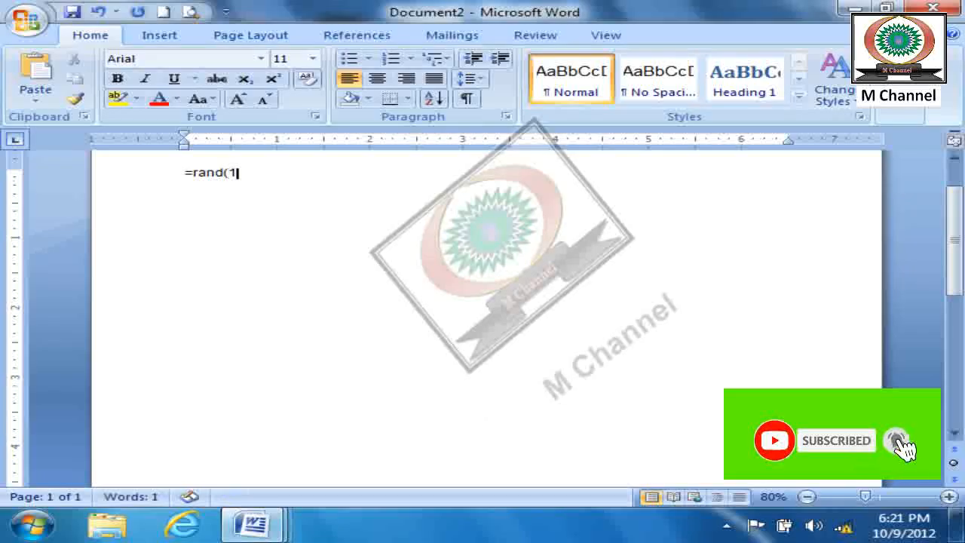
{"action": "type", "text": "00)"}
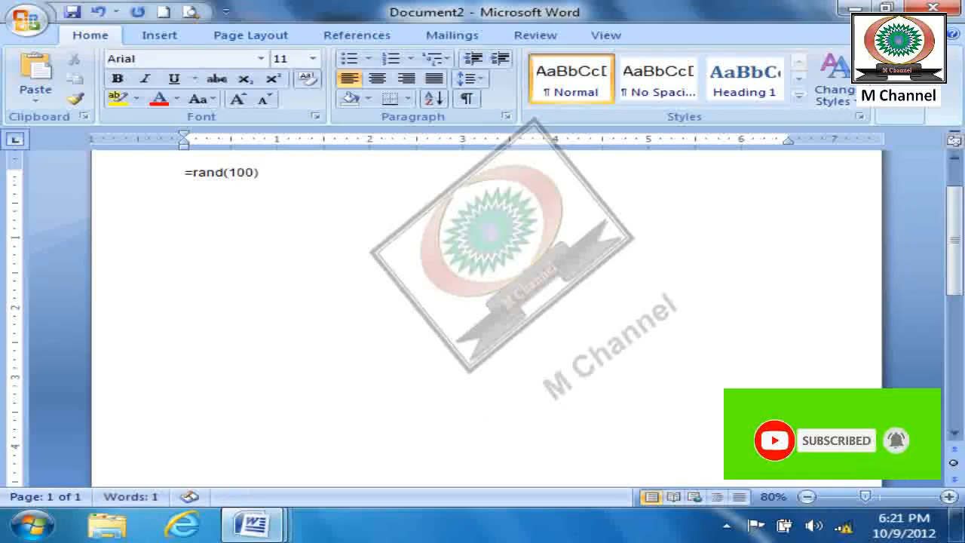
{"action": "key", "text": "Return"}
- Justify all the newly generated paragraphs and deselect the text
{"action": "key", "text": "ctrl+a"}
{"action": "key", "text": "ctrl+j"}
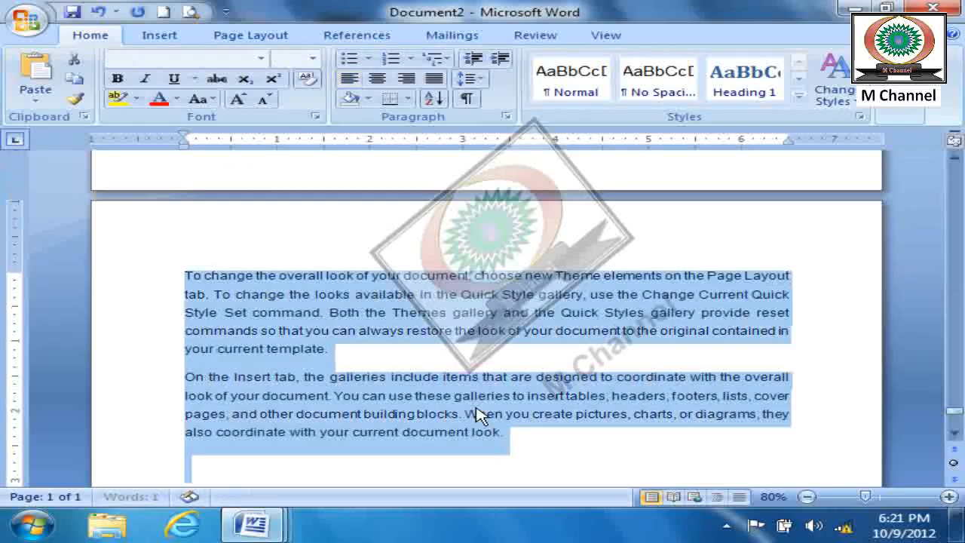
{"action": "left_click", "coordinate": [362, 458]}
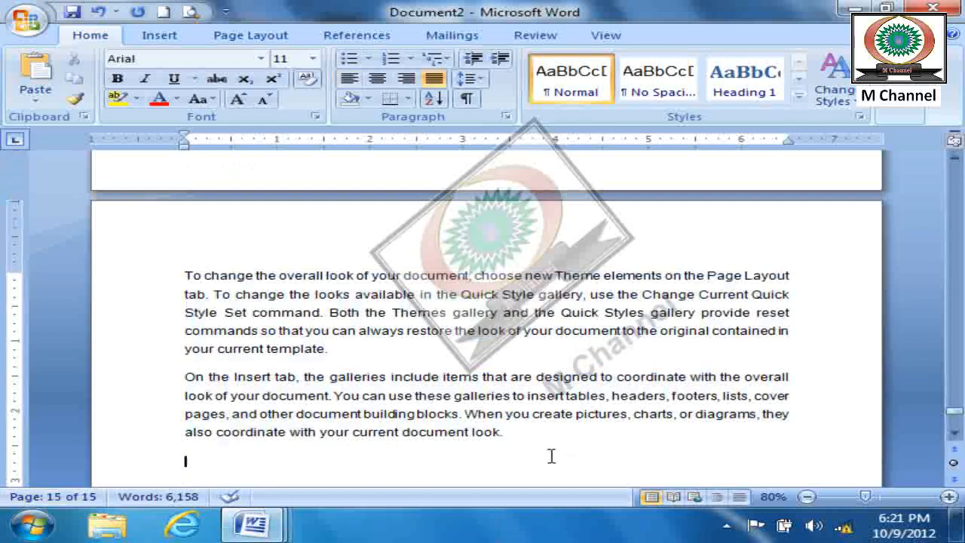
- From the start of the document, use Go To to navigate to page 10 and close the dialog
{"action": "left_click_drag", "start_coordinate": [954, 413], "coordinate": [937, 151]}
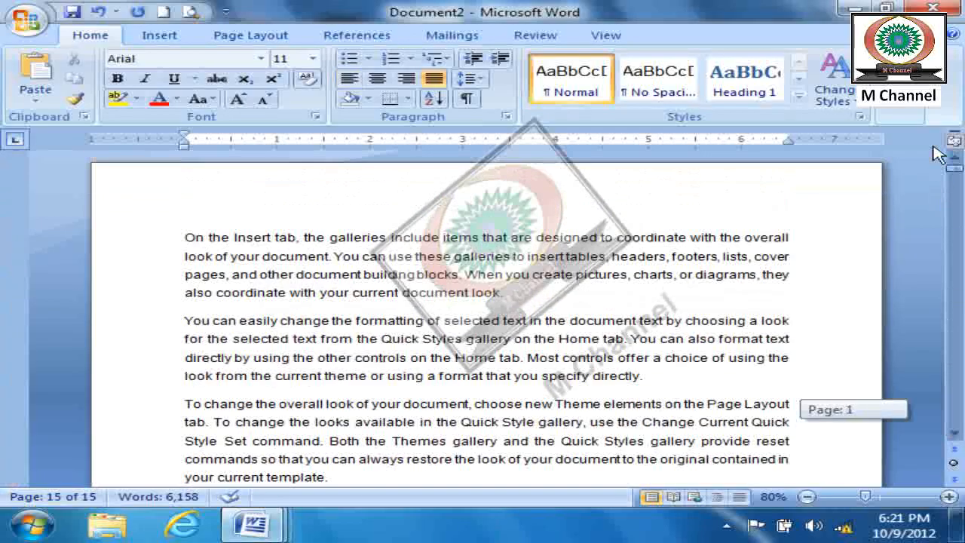
{"action": "left_click", "coordinate": [156, 241]}
{"action": "left_click", "coordinate": [187, 241]}
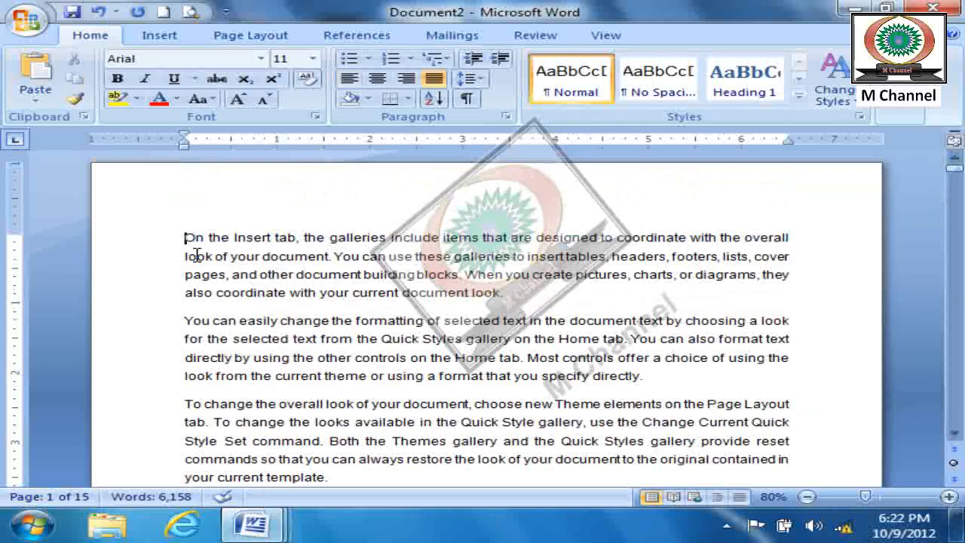
{"action": "left_click", "coordinate": [897, 112]}
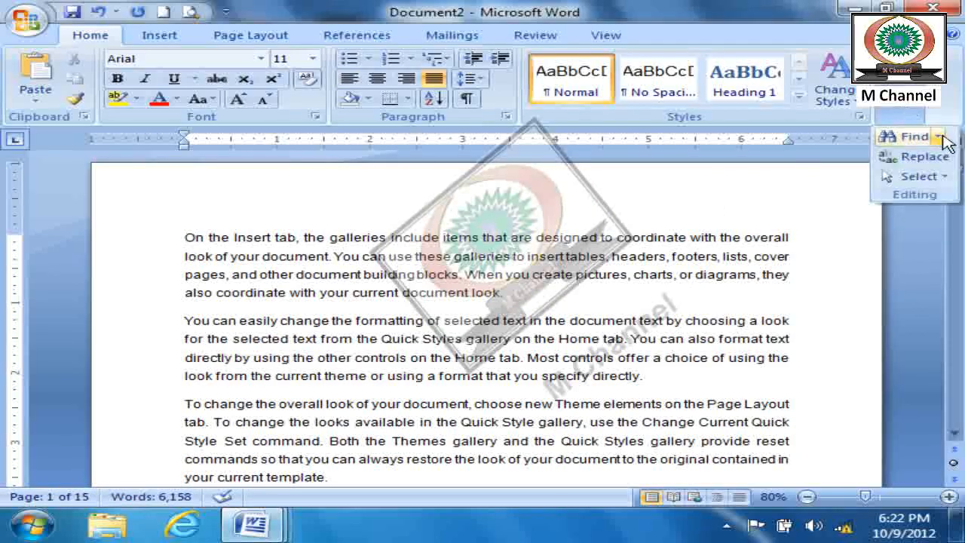
{"action": "left_click", "coordinate": [935, 137]}
{"action": "left_click", "coordinate": [894, 185]}
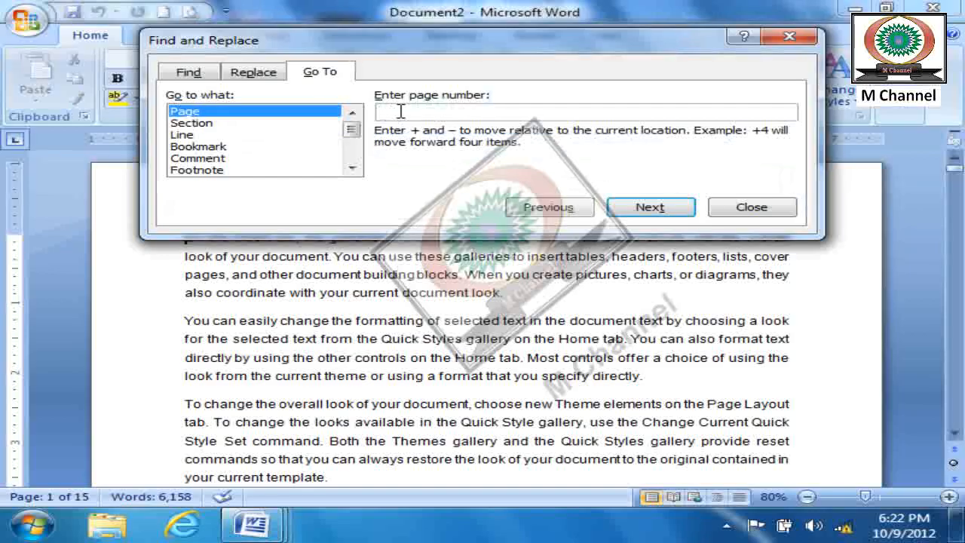
{"action": "type", "text": "10"}
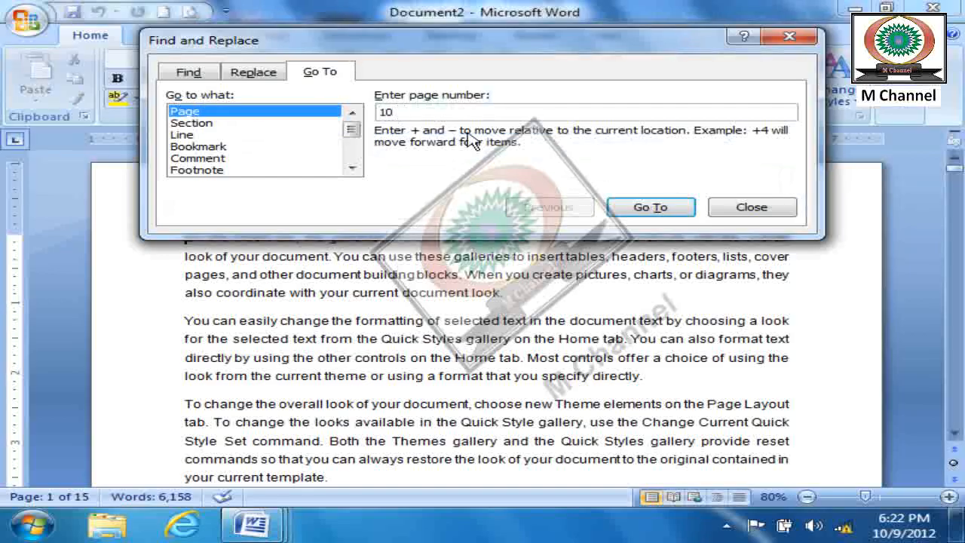
{"action": "left_click", "coordinate": [650, 206]}
{"action": "left_click", "coordinate": [749, 207]}
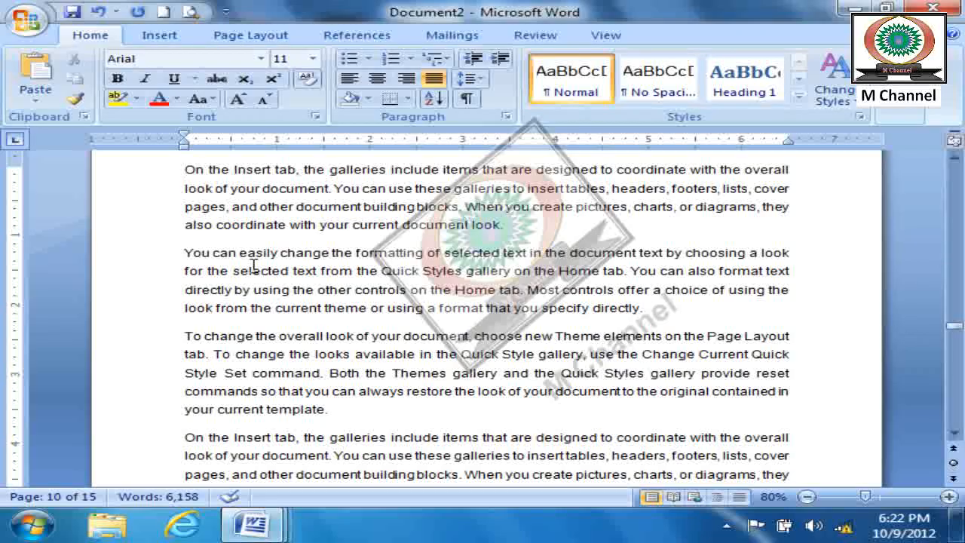
- Use Go To to return to page 1 and close the dialog
{"action": "key", "text": "ctrl+g"}
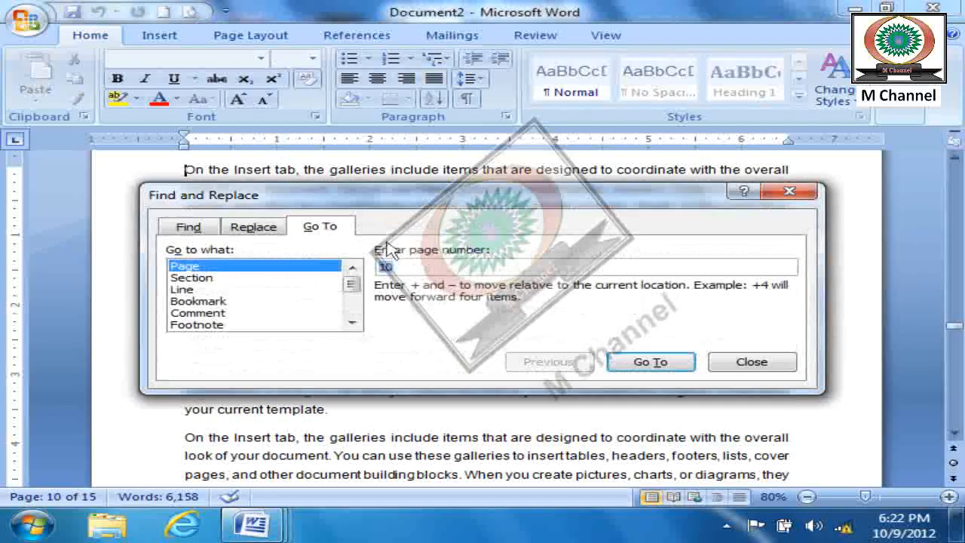
{"action": "type", "text": "1"}
{"action": "key", "text": "Return"}
{"action": "key", "text": "Escape"}
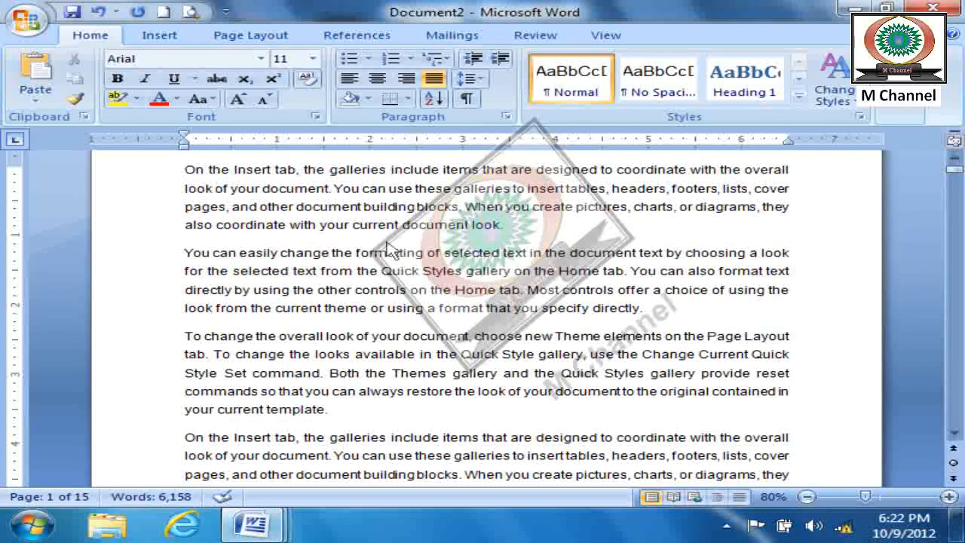
- Use Go To to navigate to page 5 and close the dialog
{"action": "key", "text": "ctrl+g"}
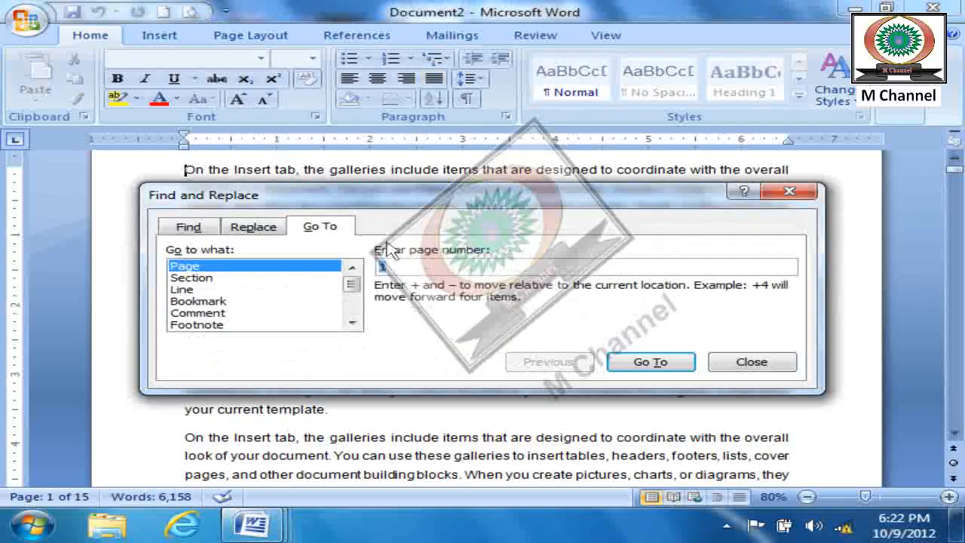
{"action": "type", "text": "5"}
{"action": "key", "text": "Return"}
{"action": "key", "text": "Escape"}
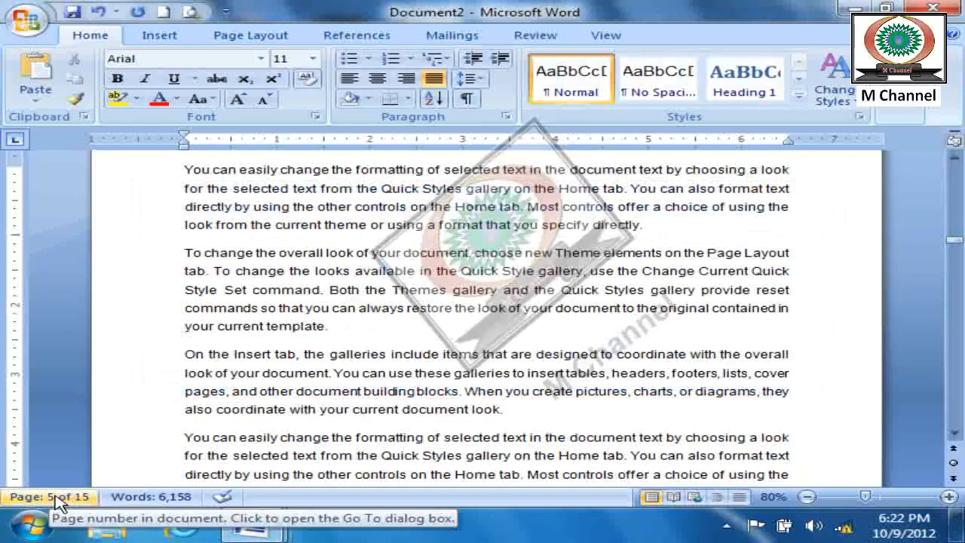
- Examine the Go To options for section and line, leaving Line selected, and close the dialog
{"action": "left_click", "coordinate": [899, 115]}
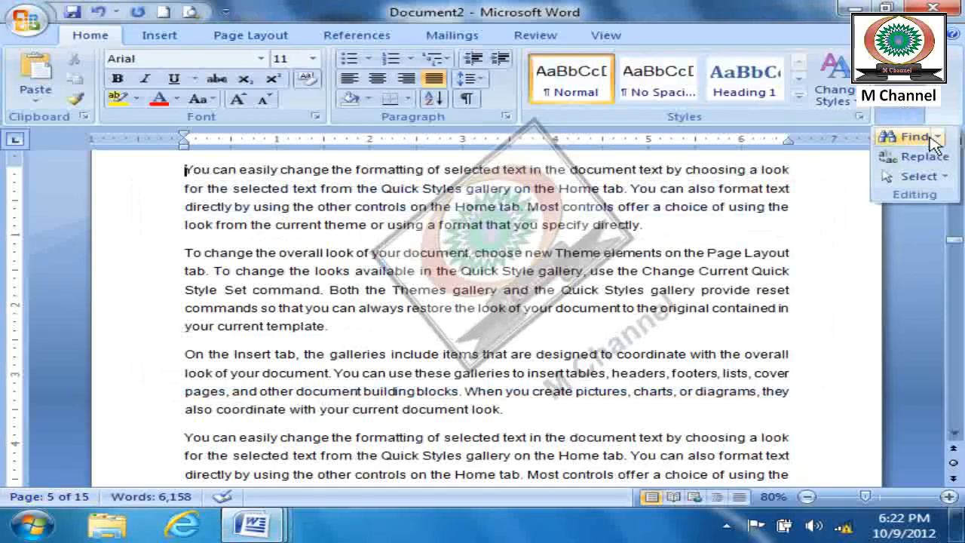
{"action": "left_click", "coordinate": [936, 137]}
{"action": "left_click", "coordinate": [905, 180]}
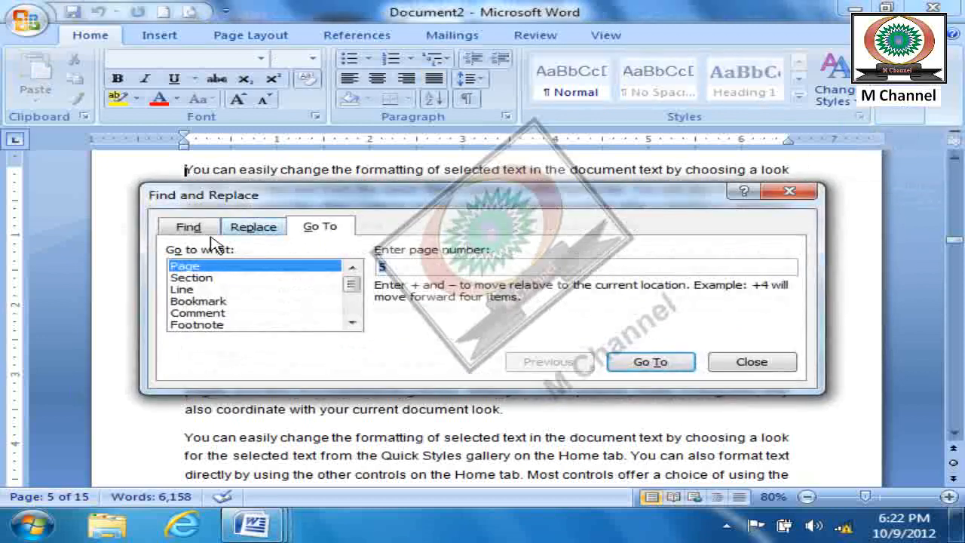
{"action": "left_click", "coordinate": [188, 279]}
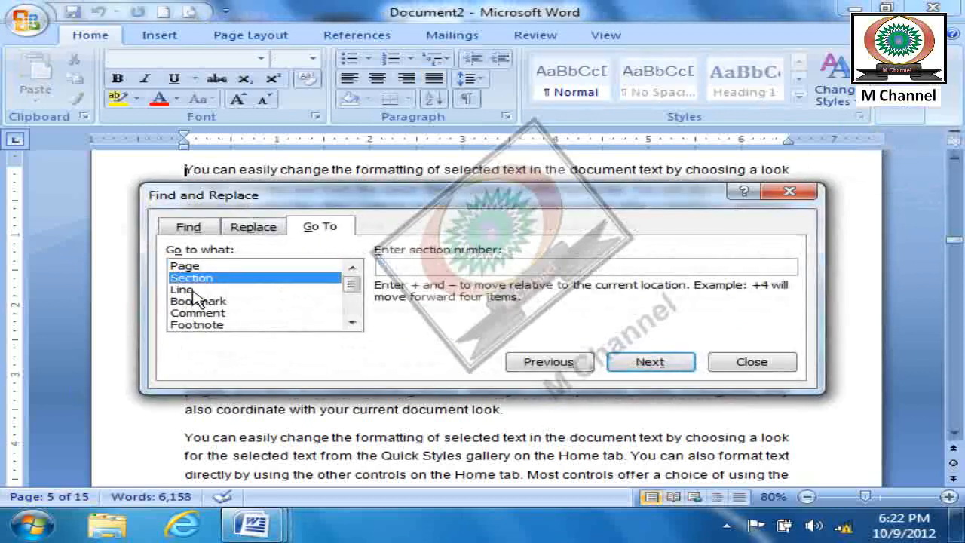
{"action": "left_click", "coordinate": [189, 290]}
{"action": "key", "text": "Escape"}
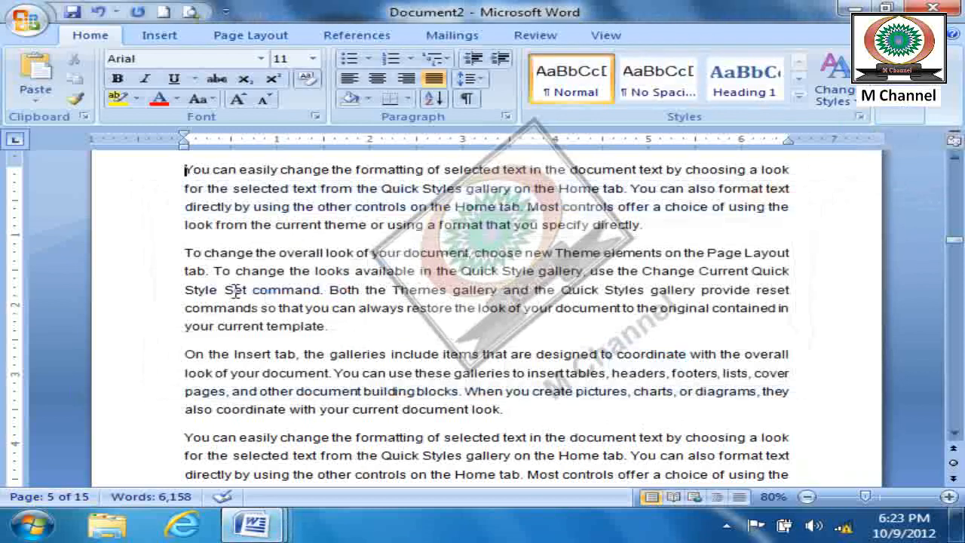
- Turn on continuous line numbering for the document and check the numbered lines on page 5
{"action": "scroll", "coordinate": [226, 287], "scroll_direction": "up", "scroll_amount": 3}
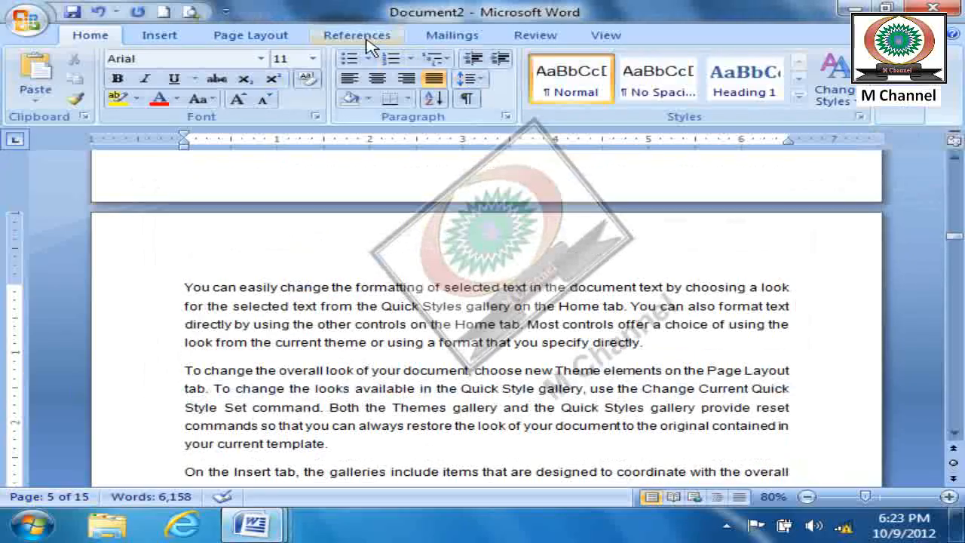
{"action": "left_click", "coordinate": [285, 36]}
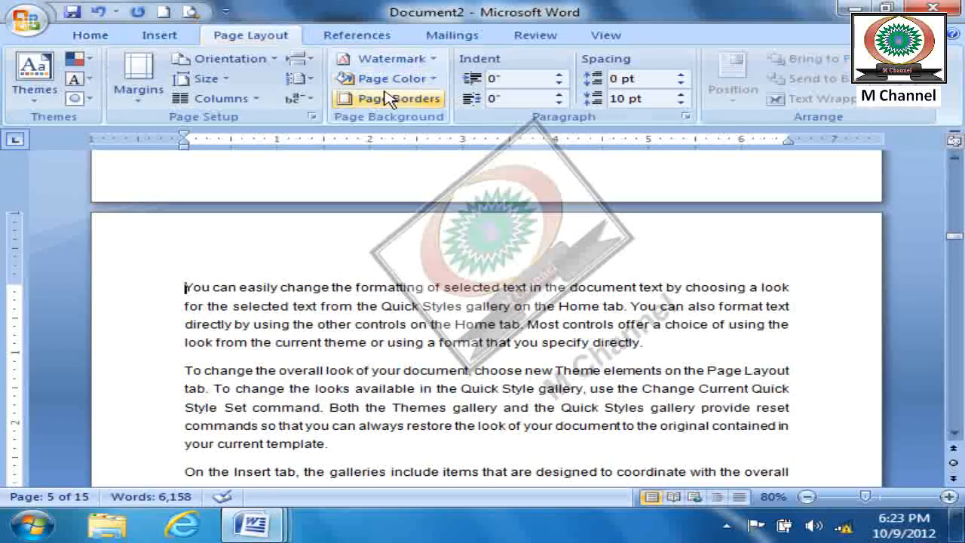
{"action": "left_click", "coordinate": [301, 80]}
{"action": "left_click", "coordinate": [337, 123]}
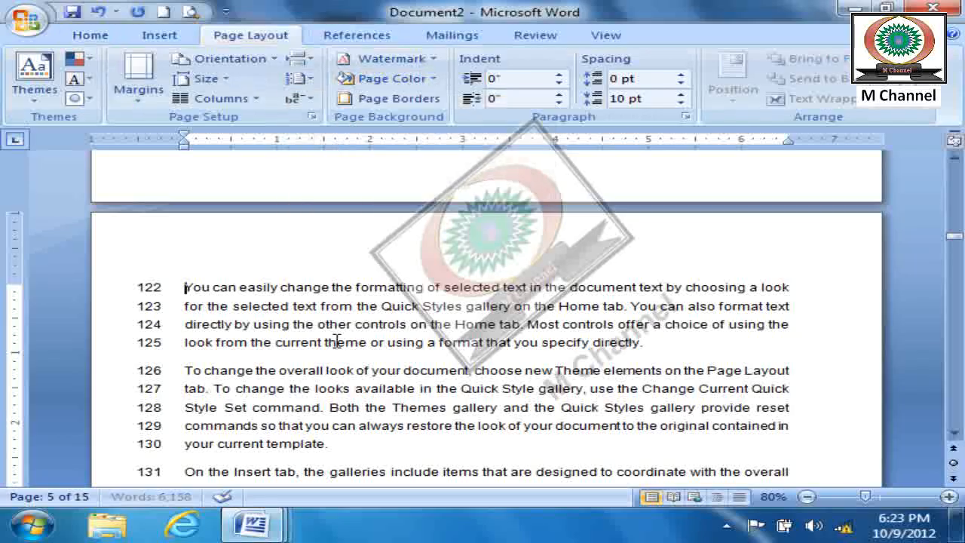
{"action": "scroll", "coordinate": [317, 373], "scroll_direction": "down", "scroll_amount": 3}
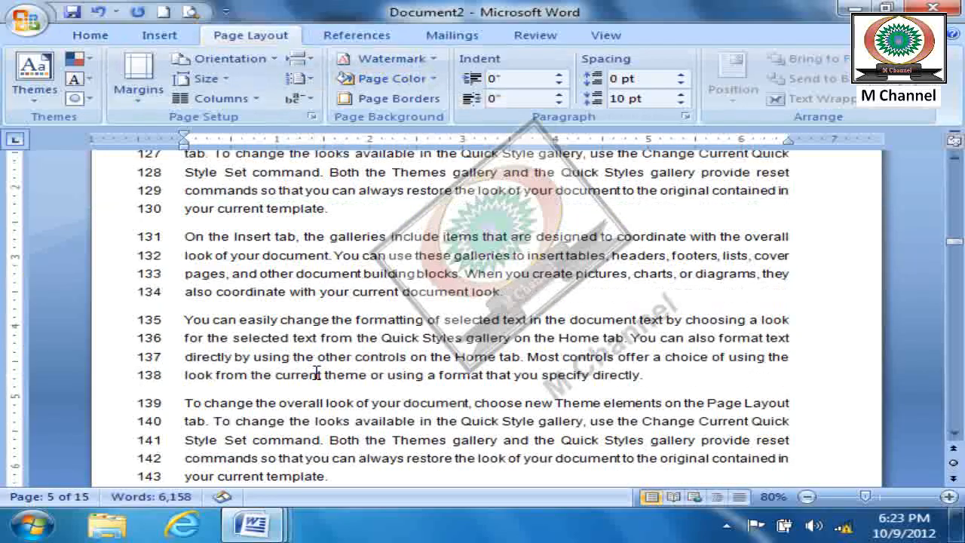
{"action": "scroll", "coordinate": [318, 372], "scroll_direction": "up", "scroll_amount": 4}
- From the document's first line, use Go To to navigate to line 100 and close the dialog
{"action": "left_click_drag", "start_coordinate": [955, 240], "coordinate": [954, 162]}
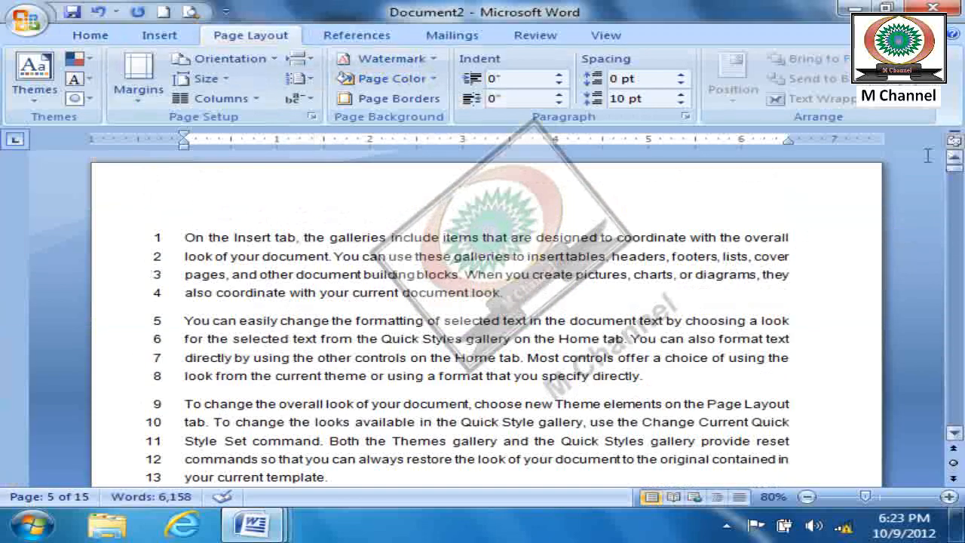
{"action": "left_click", "coordinate": [230, 237]}
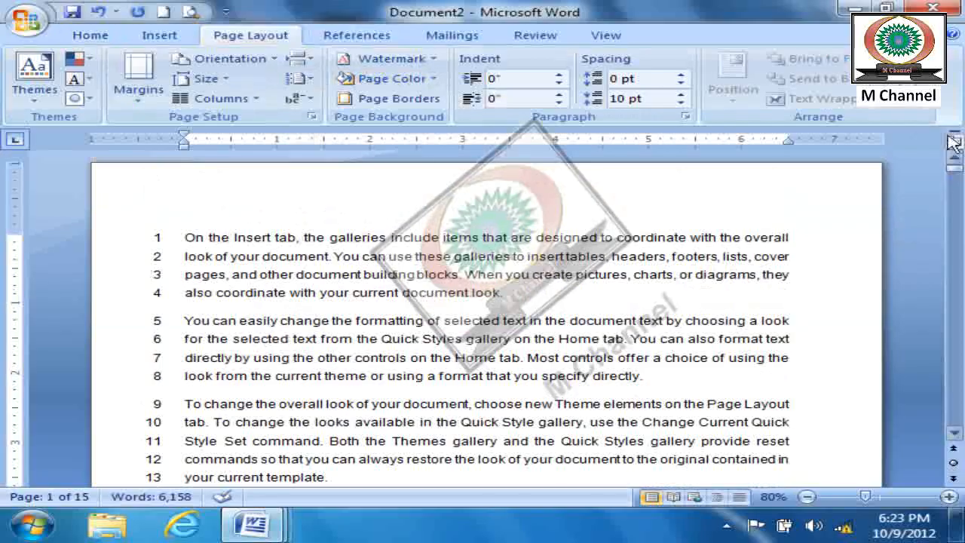
{"action": "left_click", "coordinate": [104, 35]}
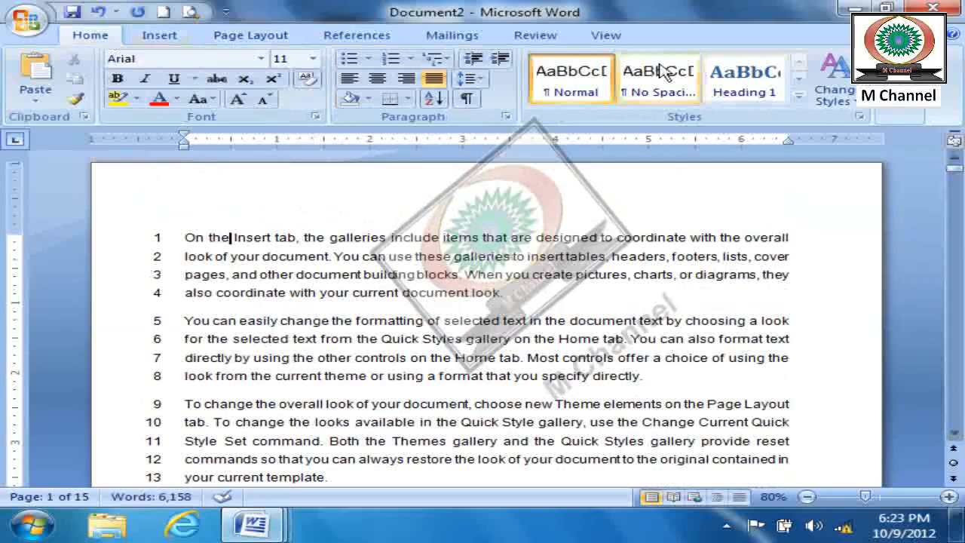
{"action": "left_click", "coordinate": [899, 109]}
{"action": "left_click", "coordinate": [938, 136]}
{"action": "left_click", "coordinate": [901, 179]}
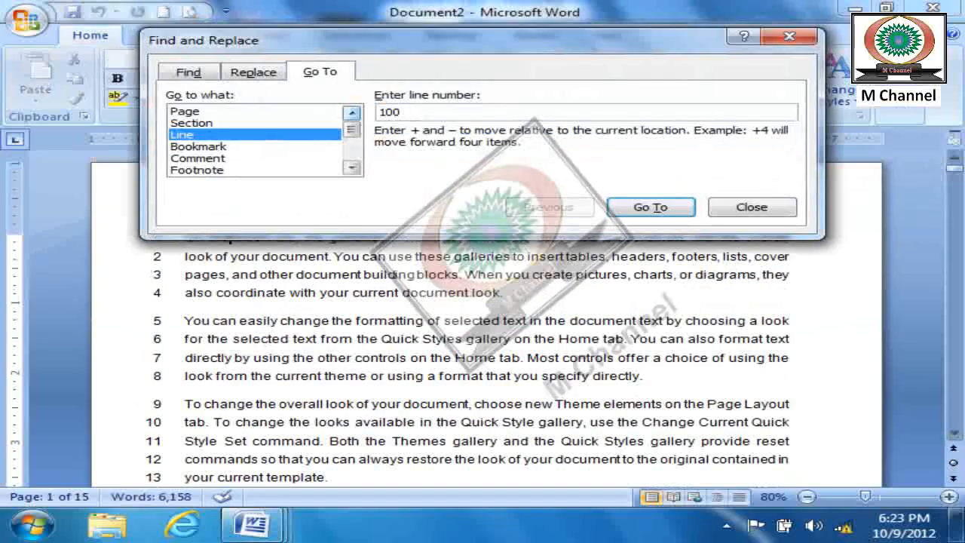
{"action": "left_click", "coordinate": [646, 208]}
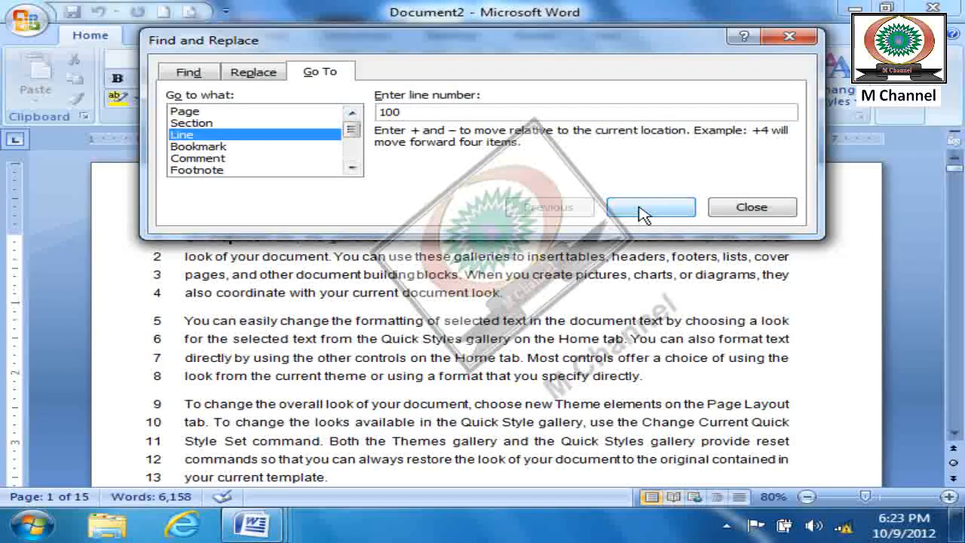
{"action": "left_click", "coordinate": [730, 207]}
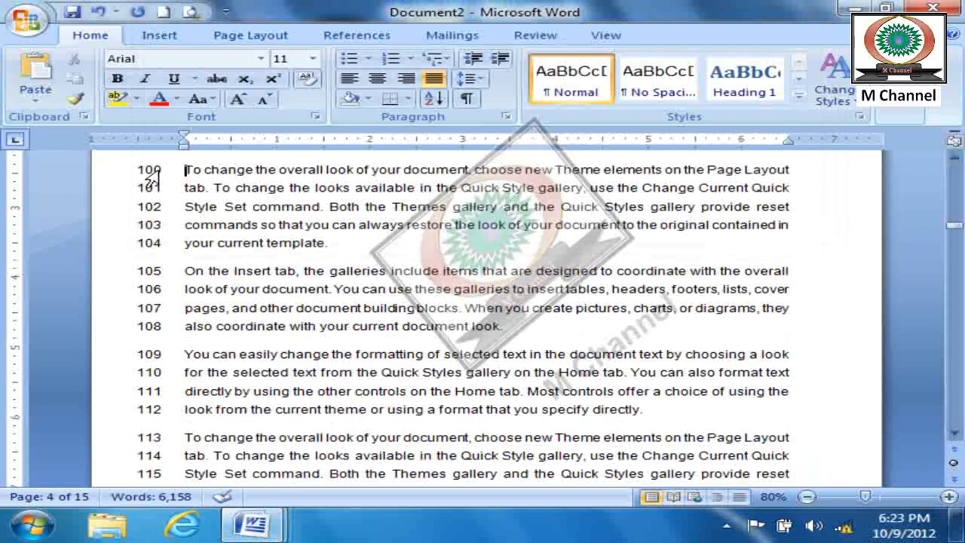
- Use Go To to return to line 1 and close the dialog
{"action": "key", "text": "ctrl+g"}
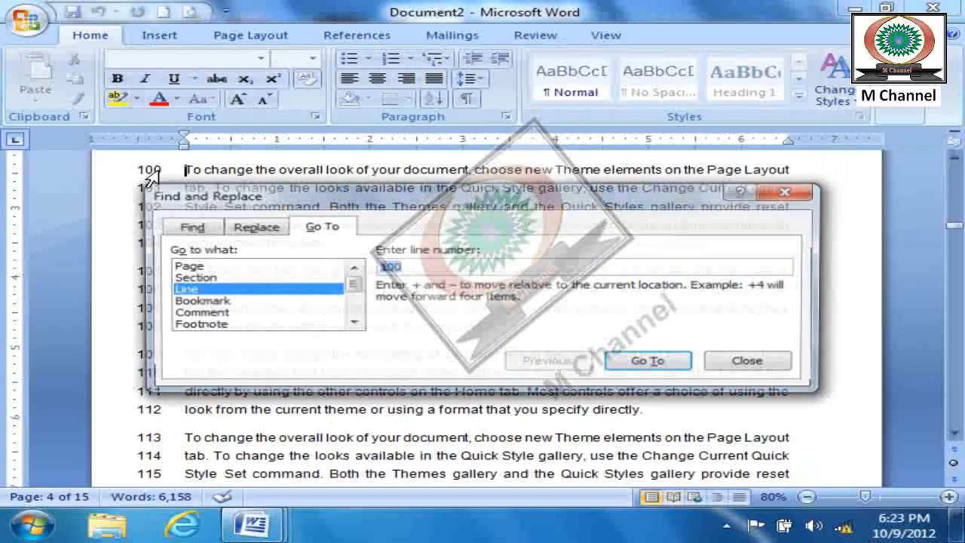
{"action": "type", "text": "1"}
{"action": "key", "text": "Return"}
{"action": "key", "text": "Escape"}
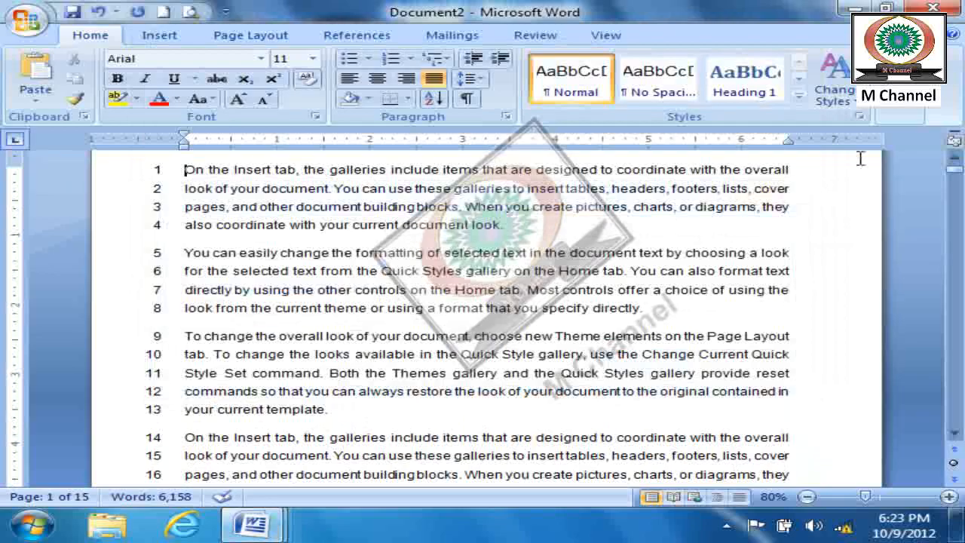
- Delete the document's entire text
{"action": "left_click", "coordinate": [900, 114]}
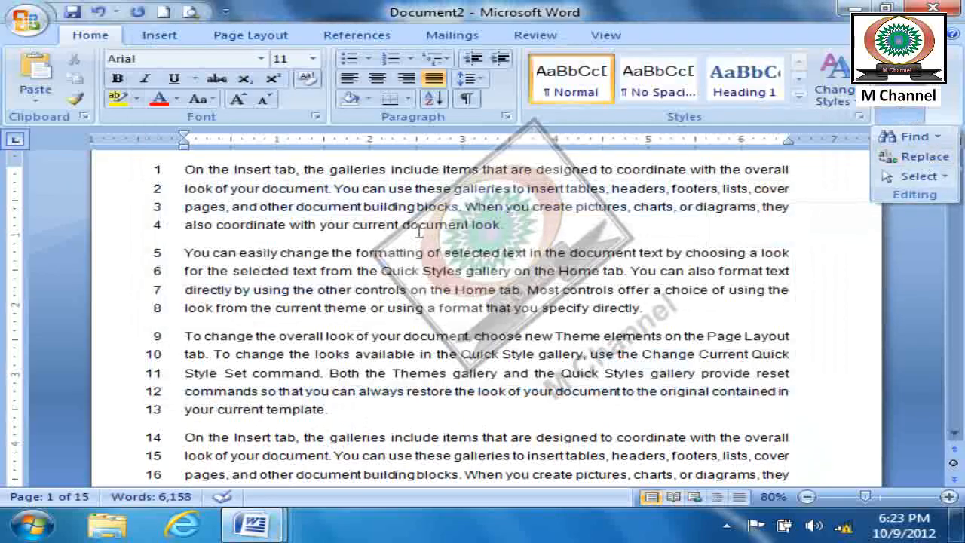
{"action": "key", "text": "Escape"}
{"action": "key", "text": "ctrl+a"}
{"action": "key", "text": "Delete"}
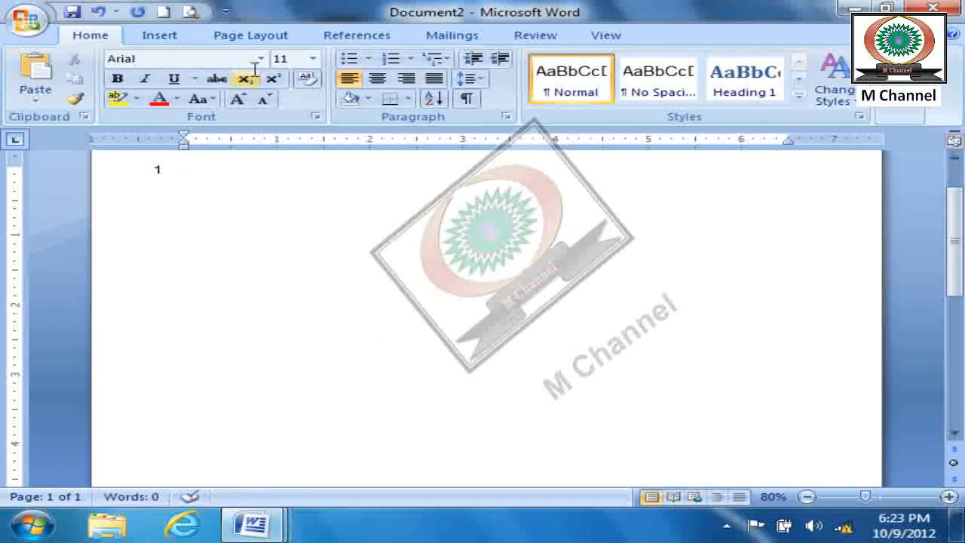
- Create a new blank document and increase its font size to 19
{"action": "left_click", "coordinate": [164, 11]}
{"action": "key", "text": "ctrl+]"}
{"action": "key", "text": "ctrl+]"}
{"action": "key", "text": "ctrl+]"}
{"action": "key", "text": "ctrl+]"}
{"action": "key", "text": "ctrl+]"}
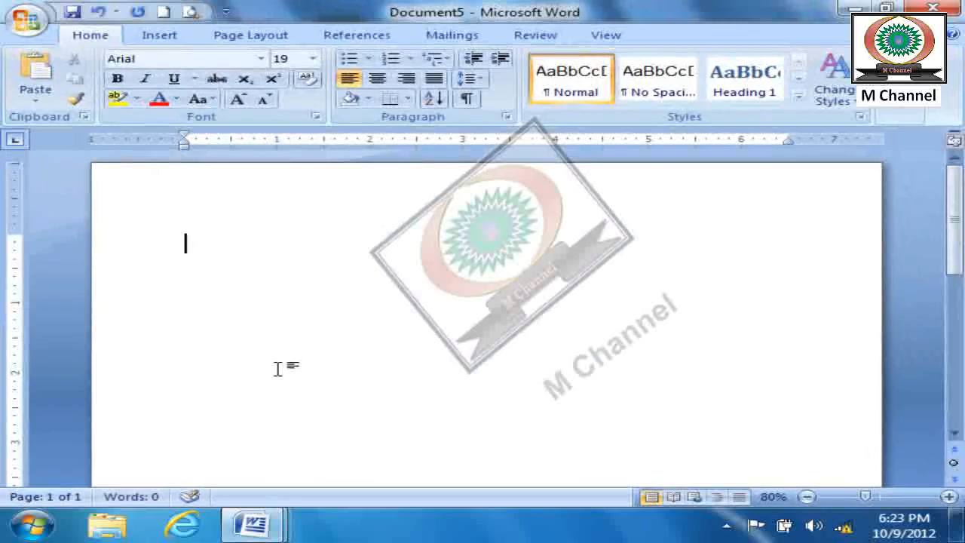
- Enter the text "Computer mouse keyboard printer" on the first line
{"action": "type", "text": "Computenter "}
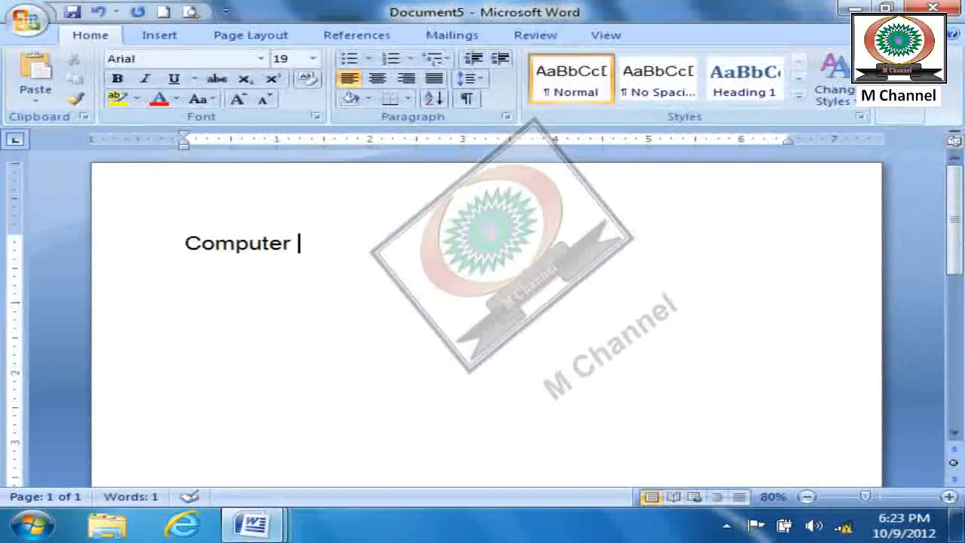
{"action": "type", "text": "mouse keyboard pr"}
{"action": "left_click", "coordinate": [286, 243]}
{"action": "type", "text": "nte"}
{"action": "key", "text": "BackSpace"}
{"action": "key", "text": "BackSpace"}
{"action": "key", "text": "BackSpace"}
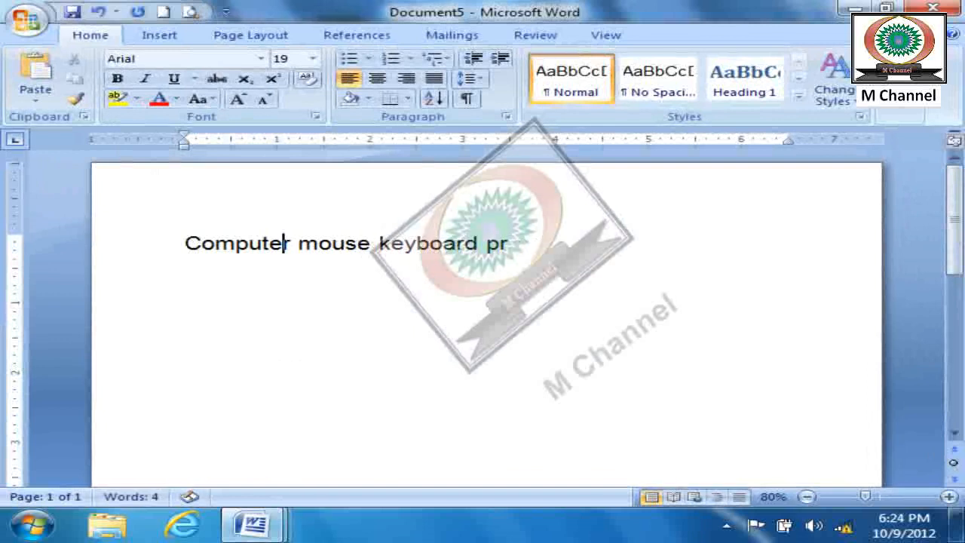
{"action": "key", "text": "Right"}
{"action": "key", "text": "Right"}
{"action": "key", "text": "Right"}
{"action": "key", "text": "Right"}
{"action": "type", "text": "i"}
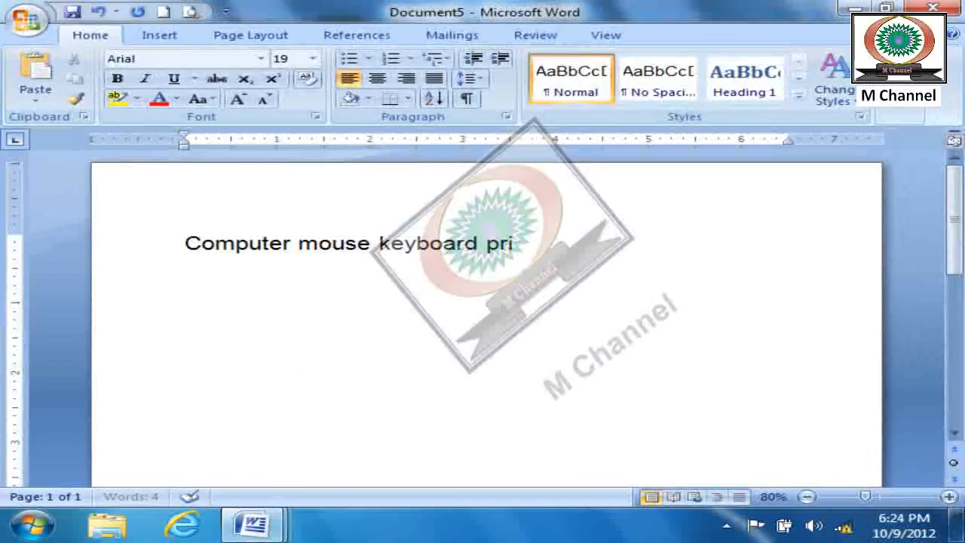
{"action": "type", "text": "nter"}
- Copy the "Computer mouse keyboard printer" line and paste it repeatedly below until the text fills three pages
{"action": "left_click_drag", "start_coordinate": [646, 248], "coordinate": [191, 251]}
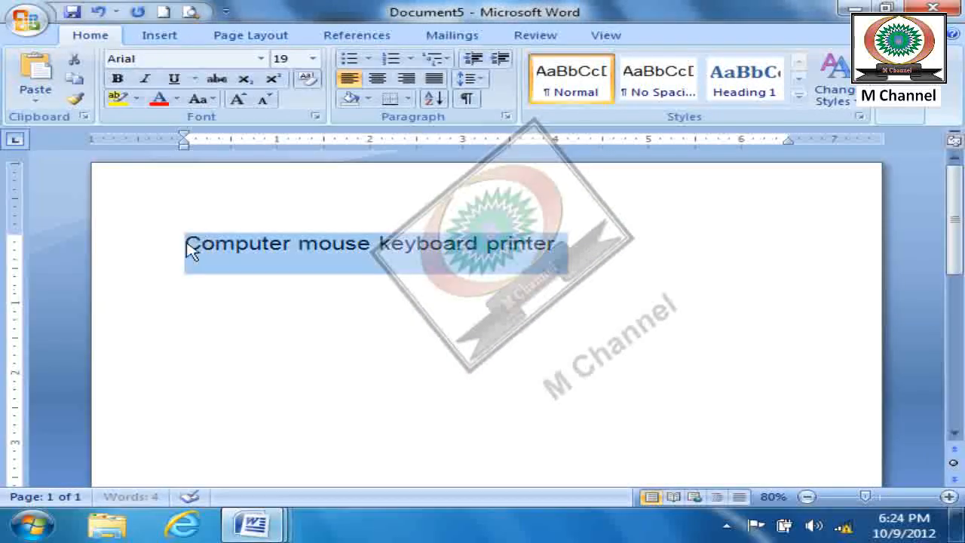
{"action": "key", "text": "ctrl+c"}
{"action": "left_click", "coordinate": [663, 263]}
{"action": "key", "text": "Return"}
{"action": "key", "text": "ctrl+v"}
{"action": "key", "text": "ctrl+v"}
{"action": "key", "text": "ctrl+v"}
{"action": "key", "text": "ctrl+v"}
{"action": "key", "text": "ctrl+v"}
{"action": "key", "text": "ctrl+v"}
{"action": "key", "text": "BackSpace"}
{"action": "key", "text": "Return"}
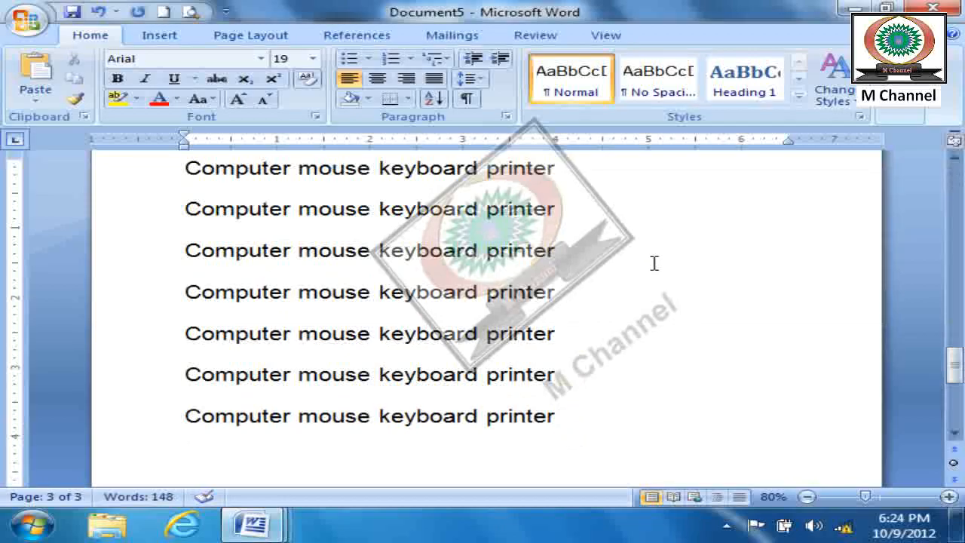
{"action": "scroll", "coordinate": [595, 340], "scroll_direction": "down", "scroll_amount": 2}
{"action": "scroll", "coordinate": [595, 341], "scroll_direction": "up", "scroll_amount": 20}
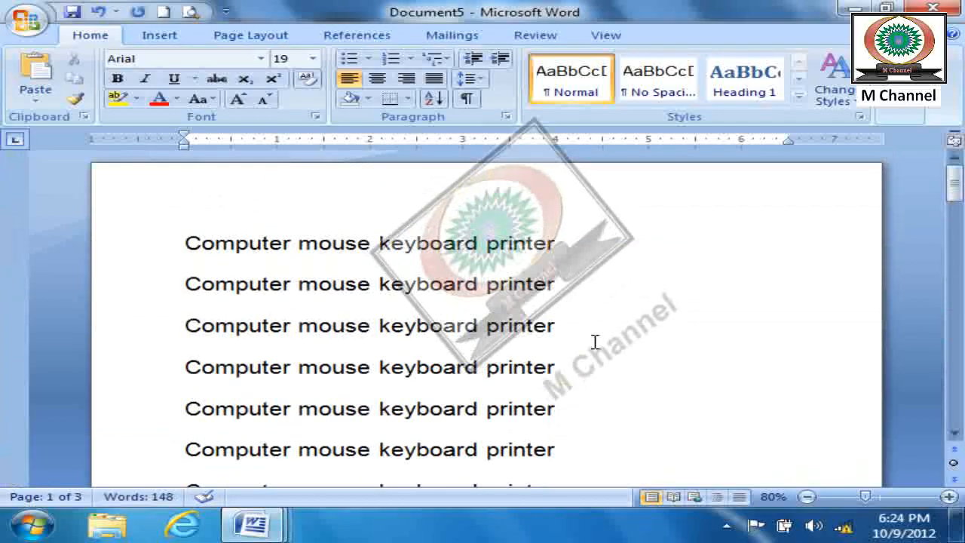
- Center the document's entire text and increase its font size to 24
{"action": "left_click", "coordinate": [914, 113]}
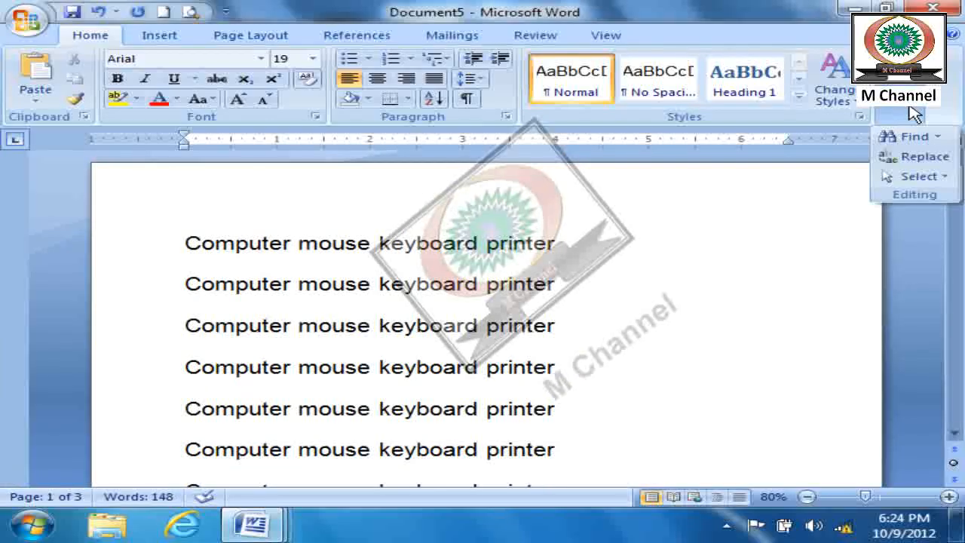
{"action": "left_click", "coordinate": [728, 292]}
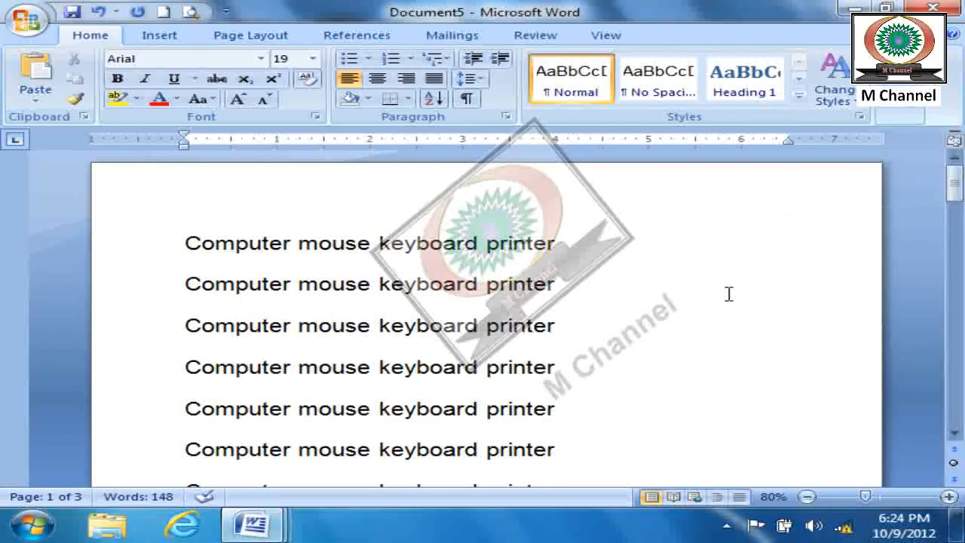
{"action": "key", "text": "ctrl+a"}
{"action": "key", "text": "ctrl+e"}
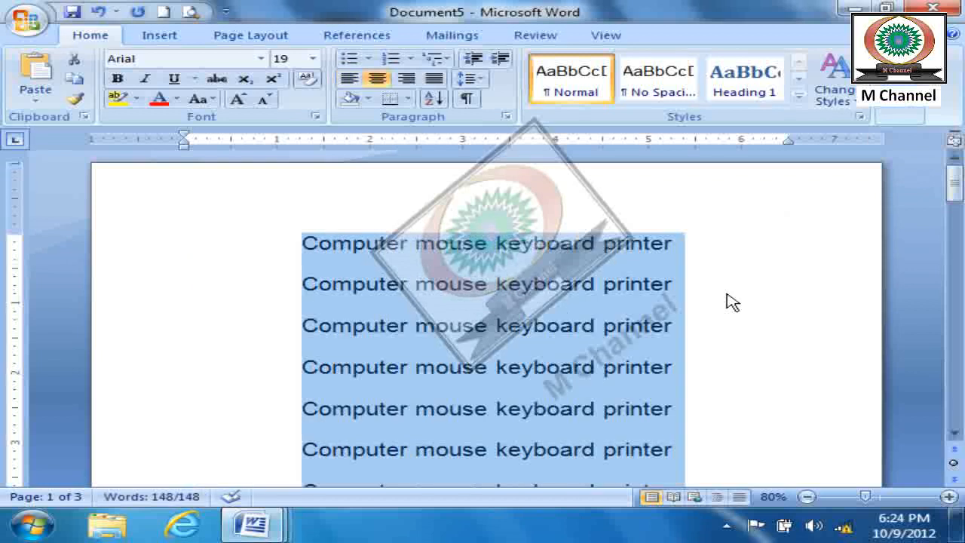
{"action": "key", "text": "ctrl+bracketright"}
{"action": "key", "text": "ctrl+bracketright"}
{"action": "key", "text": "ctrl+bracketright"}
{"action": "key", "text": "ctrl+bracketright"}
{"action": "key", "text": "ctrl+bracketright"}
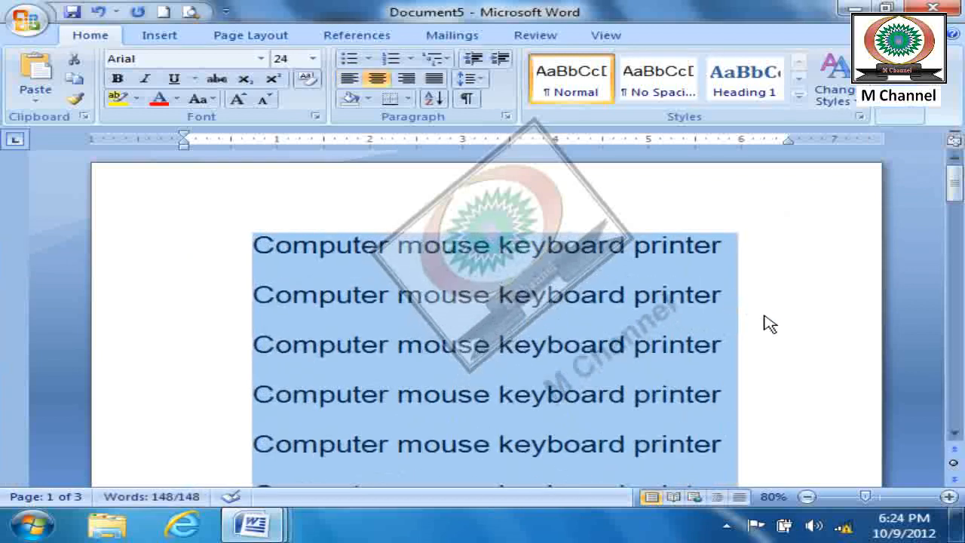
{"action": "left_click", "coordinate": [766, 317]}
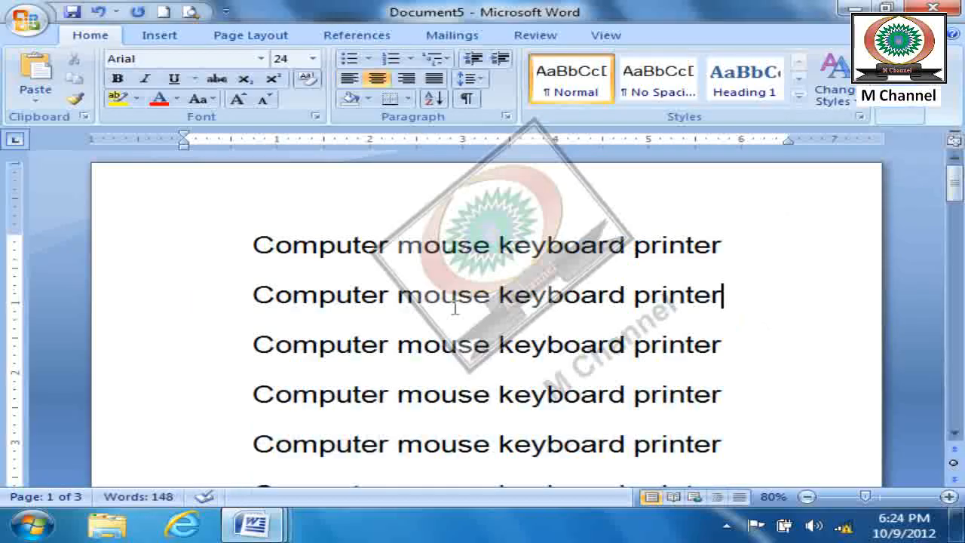
- Replace the word "Computer" in the first line with "Scanner" by editing the text directly
{"action": "left_click_drag", "start_coordinate": [386, 249], "coordinate": [264, 244]}
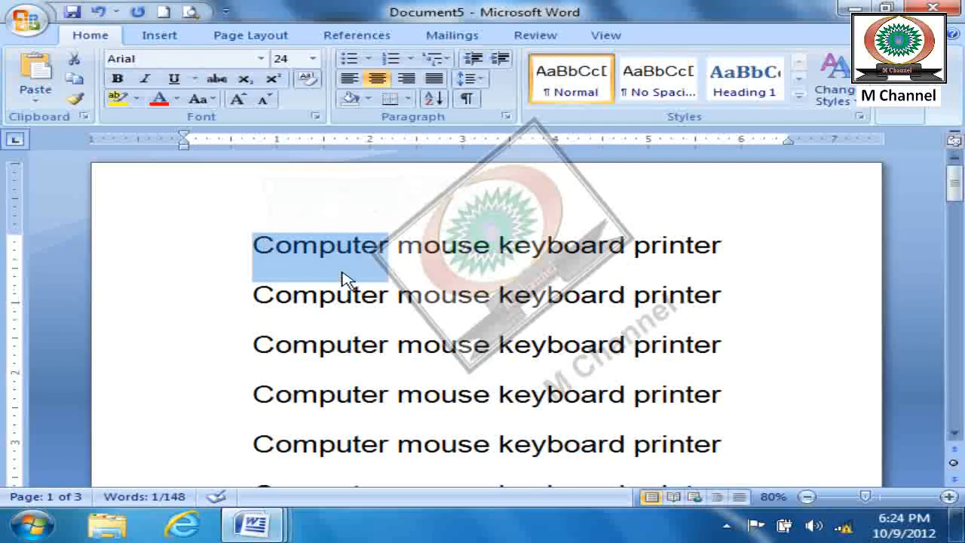
{"action": "key", "text": "Right"}
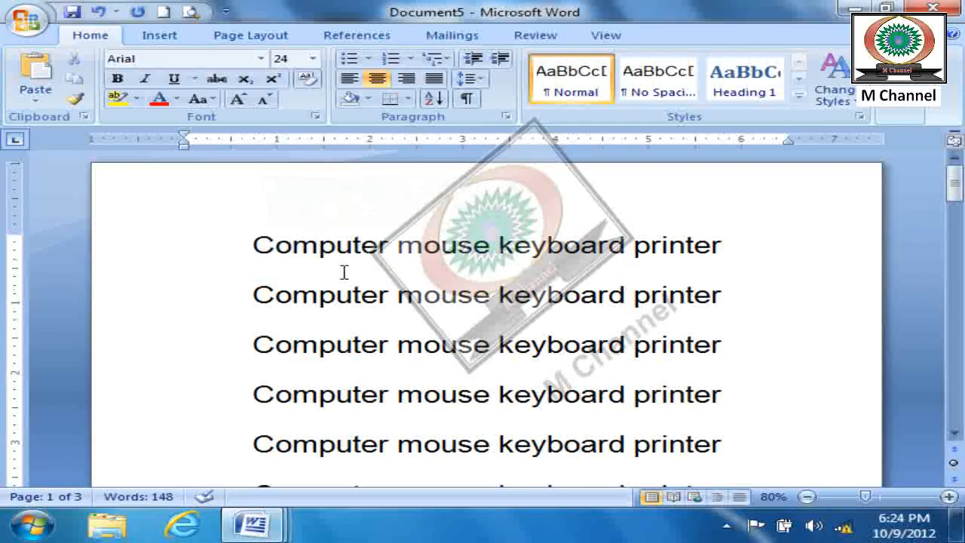
{"action": "key", "text": "BackSpace"}
{"action": "key", "text": "BackSpace"}
{"action": "key", "text": "BackSpace"}
{"action": "key", "text": "BackSpace"}
{"action": "key", "text": "BackSpace"}
{"action": "key", "text": "BackSpace"}
{"action": "key", "text": "BackSpace"}
{"action": "key", "text": "BackSpace"}
{"action": "type", "text": "s"}
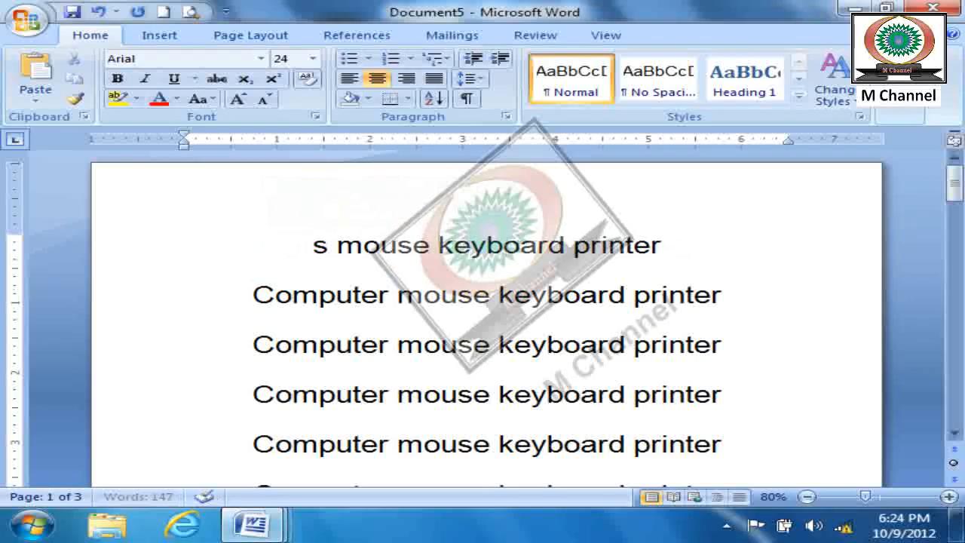
{"action": "type", "text": "ac"}
{"action": "key", "text": "BackSpace"}
{"action": "key", "text": "BackSpace"}
{"action": "type", "text": "canner"}
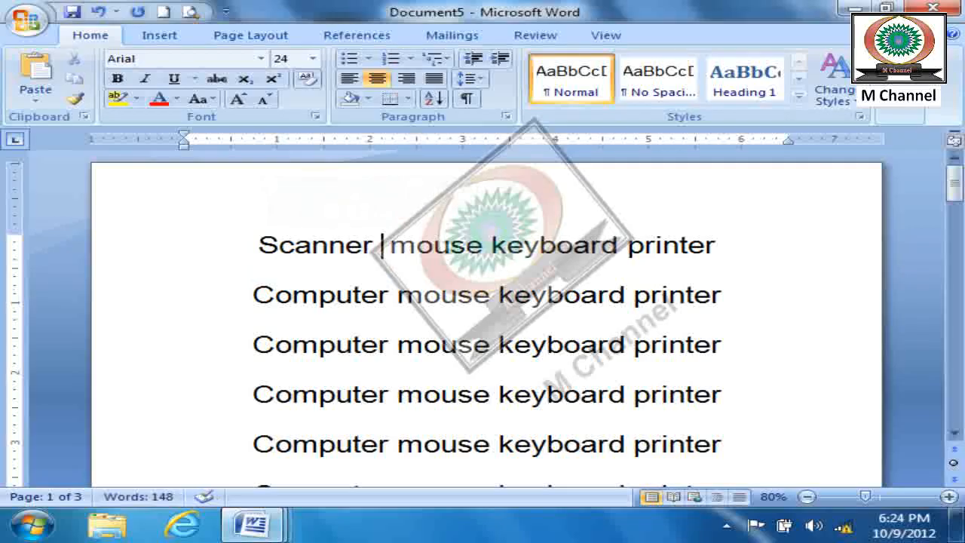
- Look through the remaining lines containing "Computer" and undo the manual word change in the first line
{"action": "scroll", "coordinate": [357, 300], "scroll_direction": "down", "scroll_amount": 8}
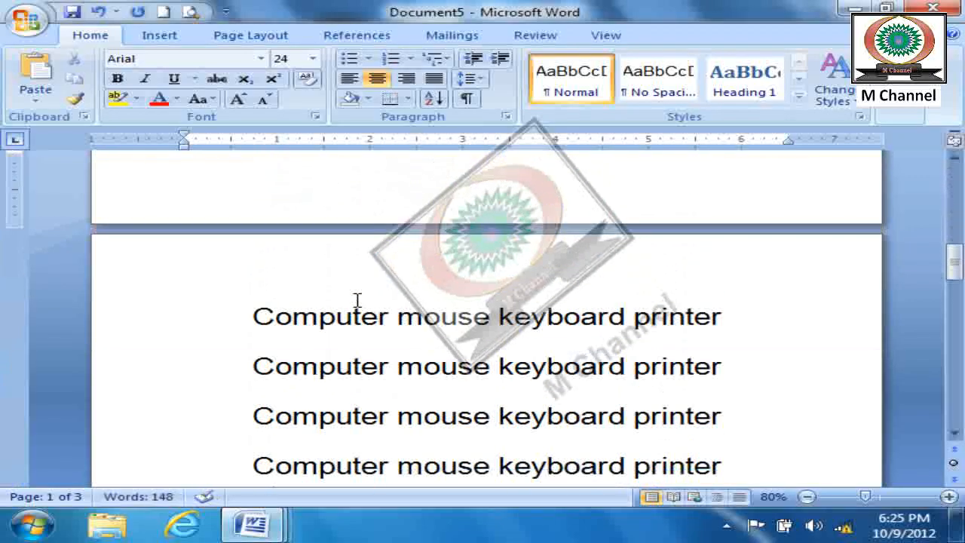
{"action": "scroll", "coordinate": [358, 301], "scroll_direction": "down", "scroll_amount": 4}
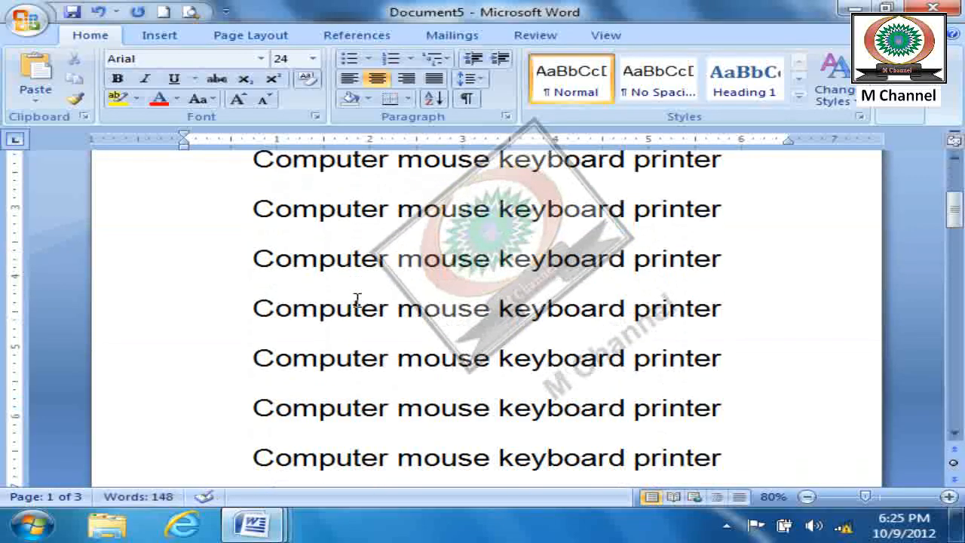
{"action": "scroll", "coordinate": [357, 301], "scroll_direction": "up", "scroll_amount": 2}
{"action": "key", "text": "ctrl+z"}
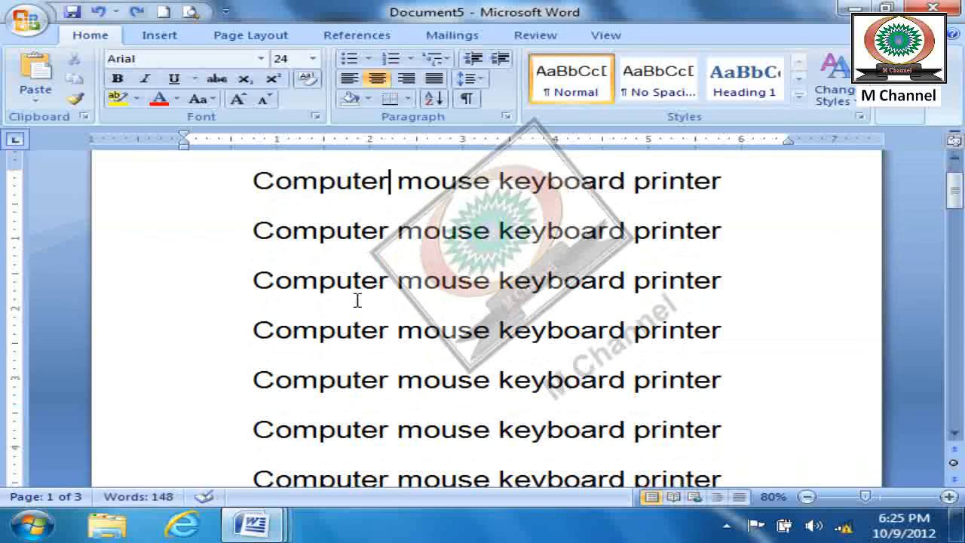
- Open Find and Replace for replacing text and collapse its additional search options
{"action": "left_click", "coordinate": [903, 109]}
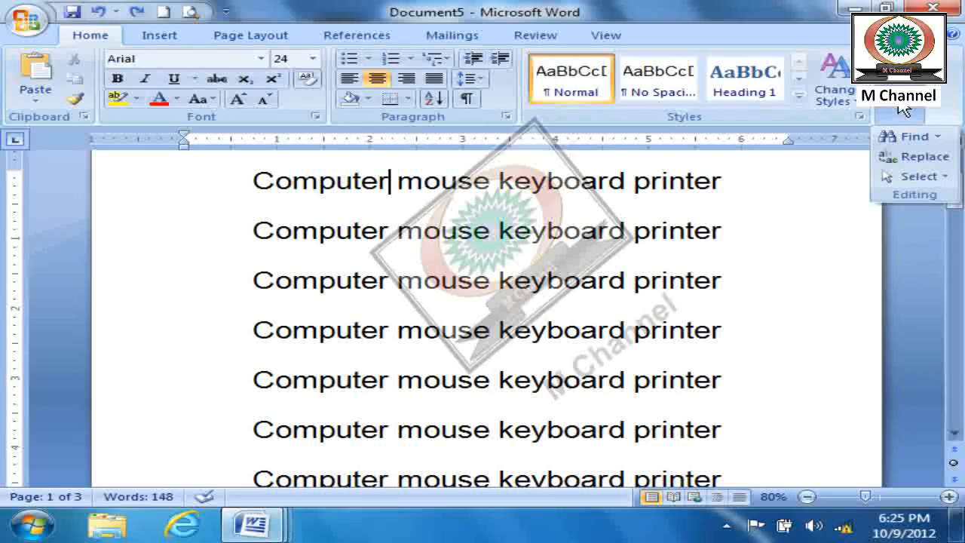
{"action": "left_click", "coordinate": [935, 157]}
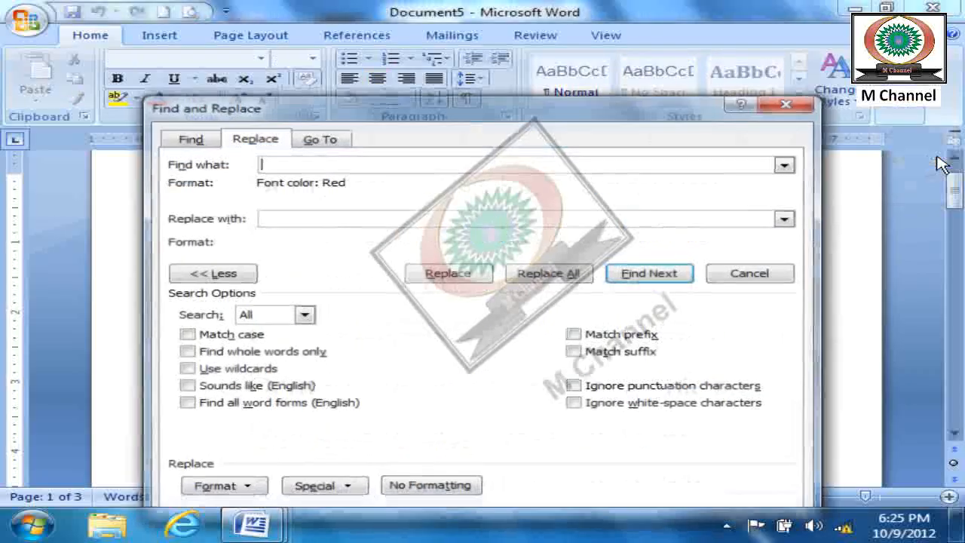
{"action": "left_click", "coordinate": [210, 273]}
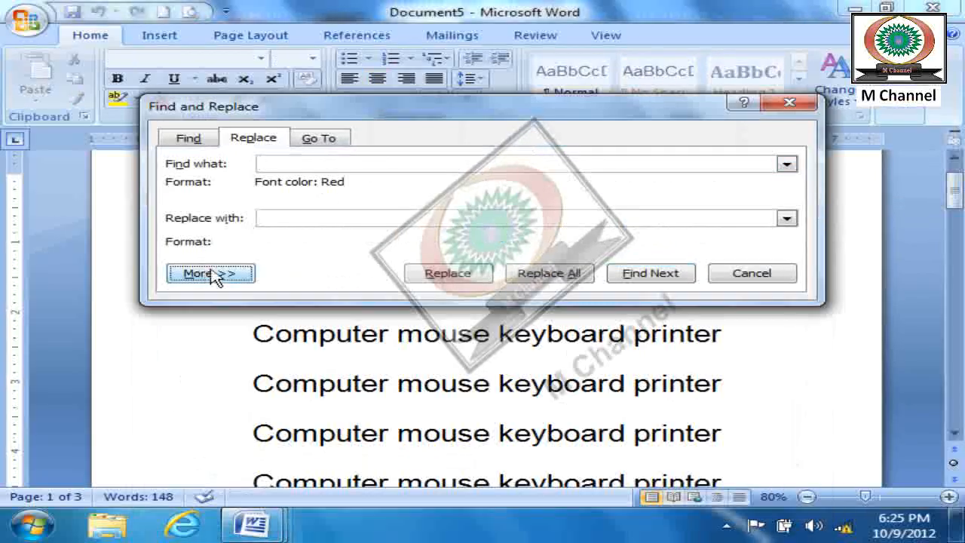
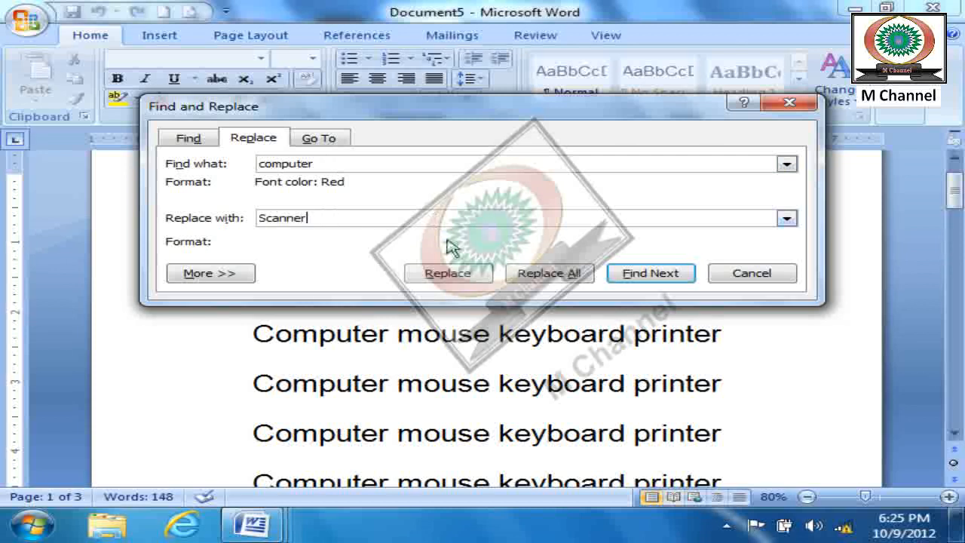
- Try to find and replace single occurrences of "computer" with "Scanner", moving the dialog off the text
{"action": "left_click", "coordinate": [453, 275]}
{"action": "left_click", "coordinate": [483, 310]}
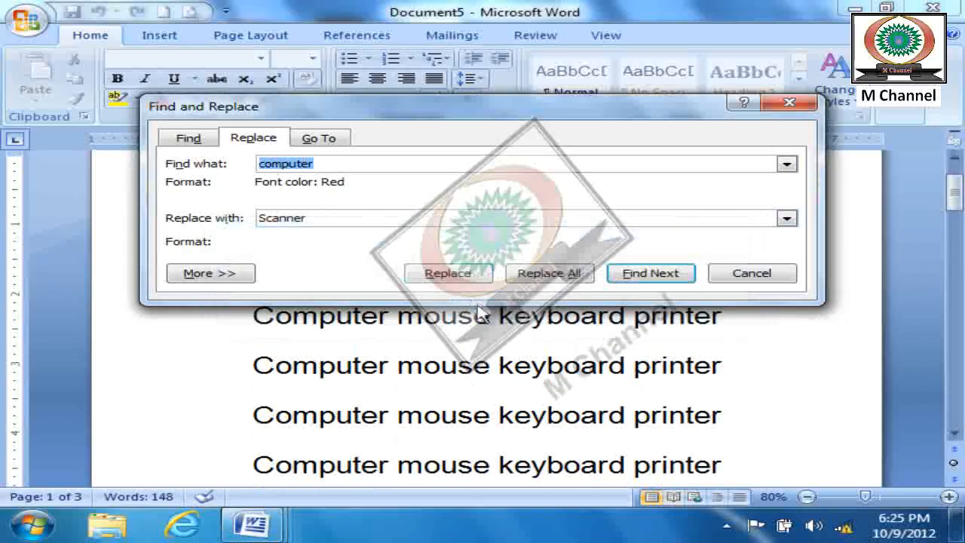
{"action": "left_click", "coordinate": [447, 276]}
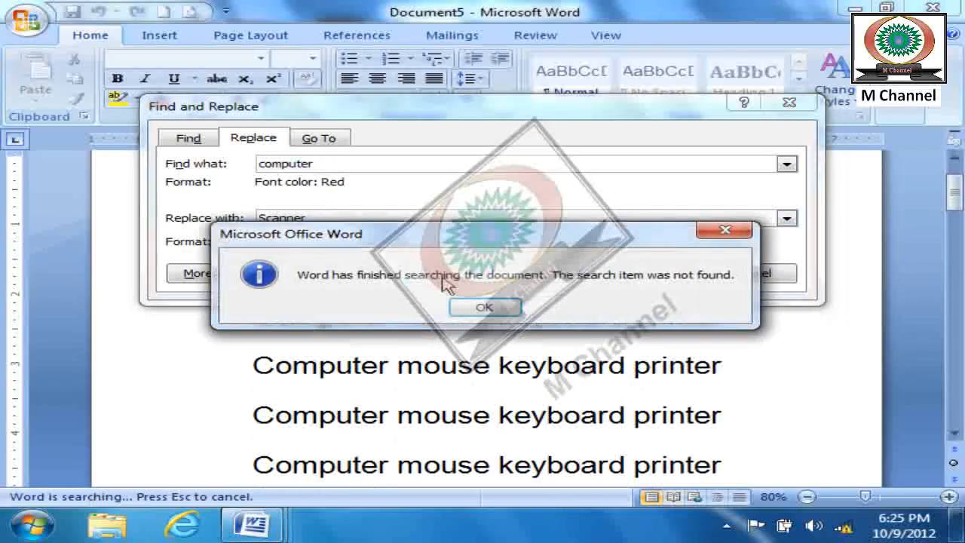
{"action": "left_click", "coordinate": [471, 312]}
{"action": "left_click", "coordinate": [624, 274]}
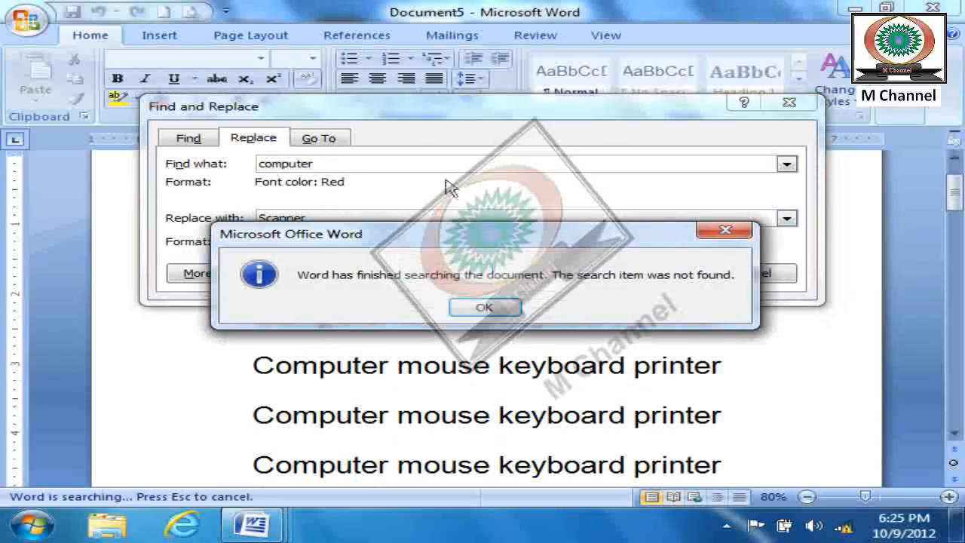
{"action": "left_click", "coordinate": [486, 308]}
{"action": "left_click_drag", "start_coordinate": [465, 114], "coordinate": [692, 107]}
{"action": "left_click", "coordinate": [687, 271]}
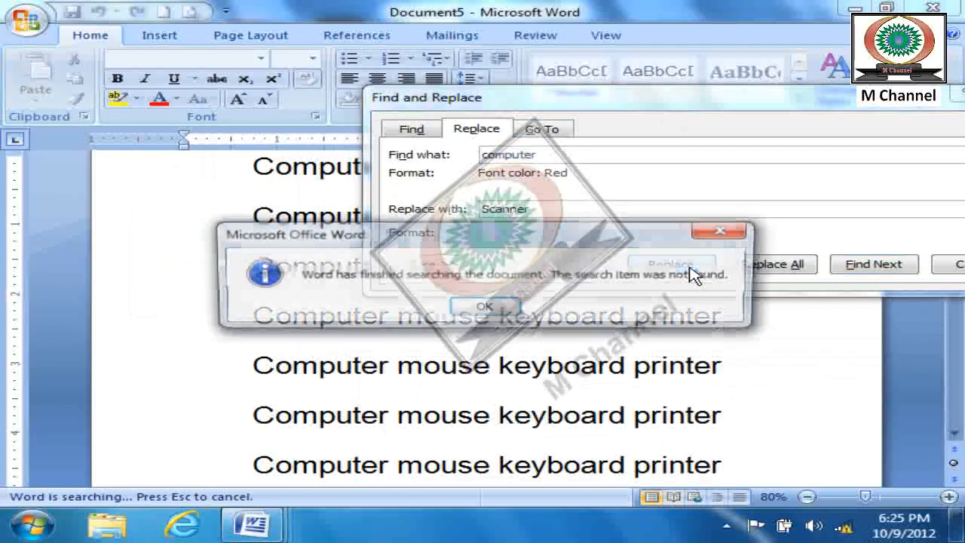
{"action": "left_click", "coordinate": [486, 309]}
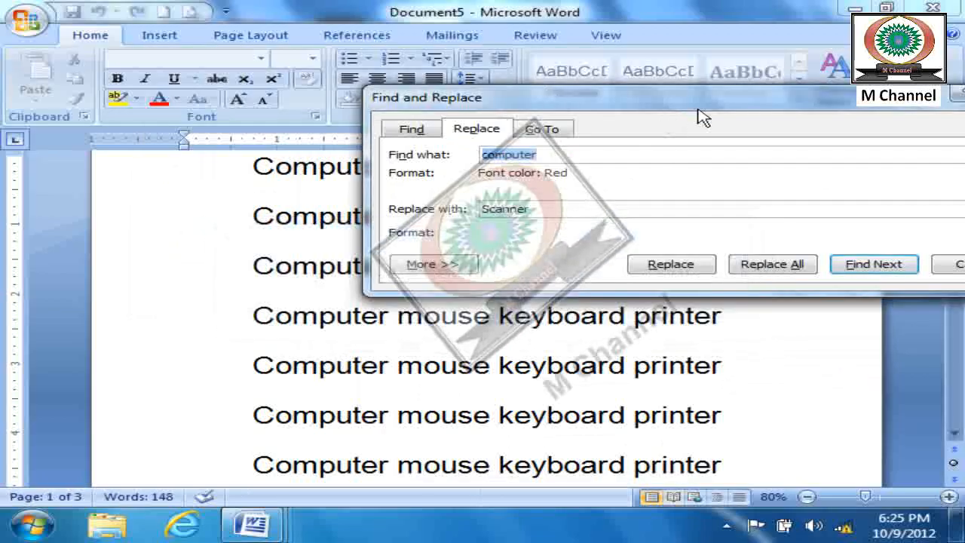
- Try to replace all occurrences of "computer" with "Scanner" and close Find and Replace
{"action": "left_click_drag", "start_coordinate": [702, 110], "coordinate": [578, 75]}
{"action": "left_click", "coordinate": [676, 231]}
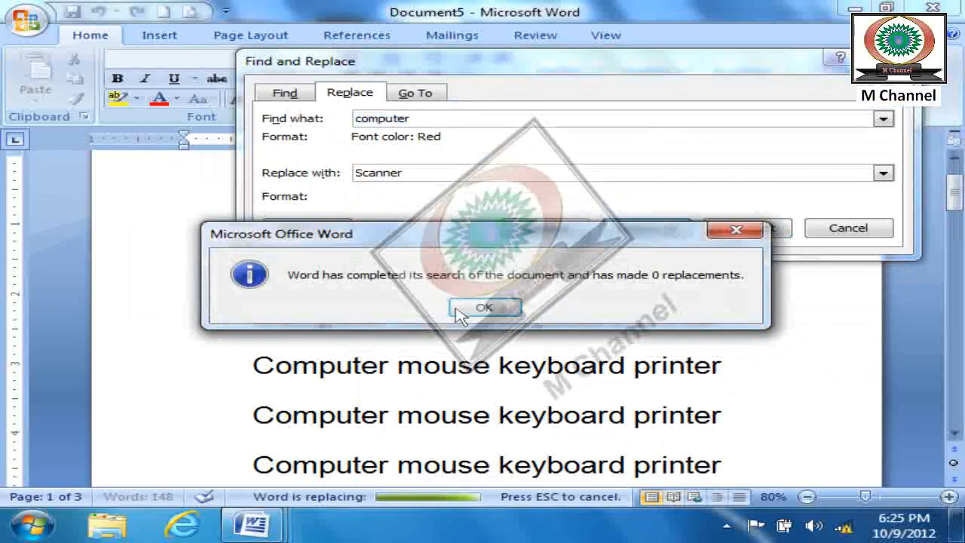
{"action": "left_click", "coordinate": [484, 306]}
{"action": "left_click", "coordinate": [878, 226]}
{"action": "left_click", "coordinate": [799, 316]}
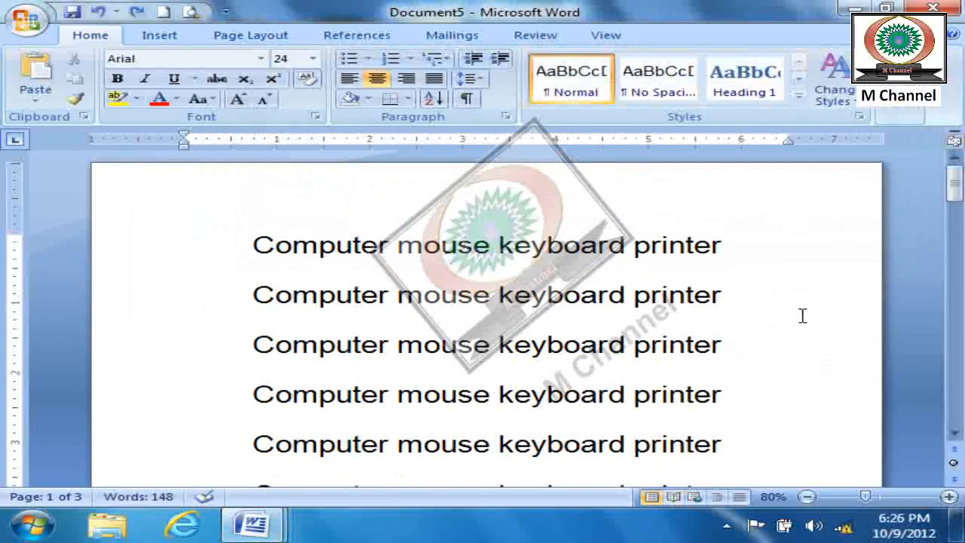
{"action": "scroll", "coordinate": [788, 302], "scroll_direction": "down", "scroll_amount": 2}
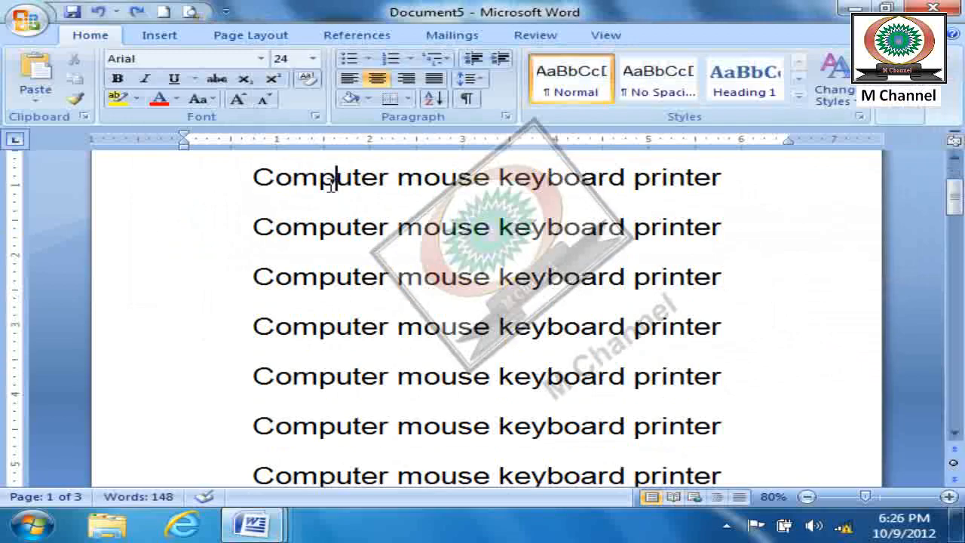
- Reopen Find and Replace and try to replace "computer" with a person's first name
{"action": "left_click", "coordinate": [901, 115]}
{"action": "left_click", "coordinate": [915, 157]}
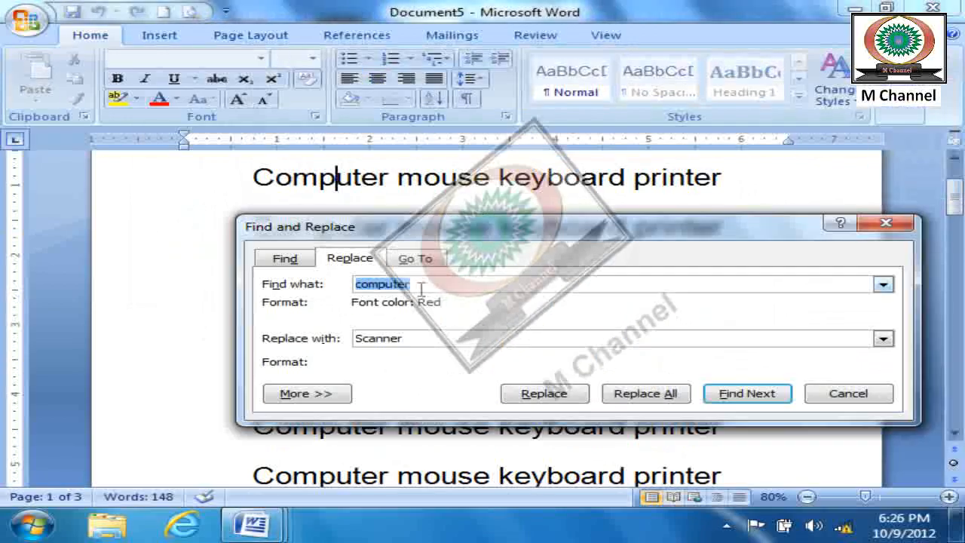
{"action": "left_click_drag", "start_coordinate": [488, 236], "coordinate": [646, 98]}
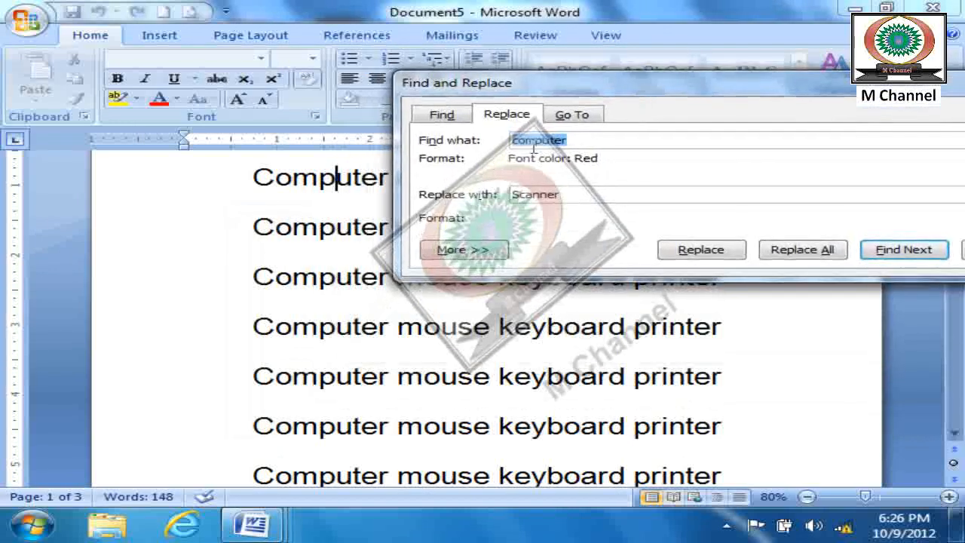
{"action": "left_click", "coordinate": [585, 143]}
{"action": "left_click", "coordinate": [566, 195]}
{"action": "left_click_drag", "start_coordinate": [566, 194], "coordinate": [499, 198]}
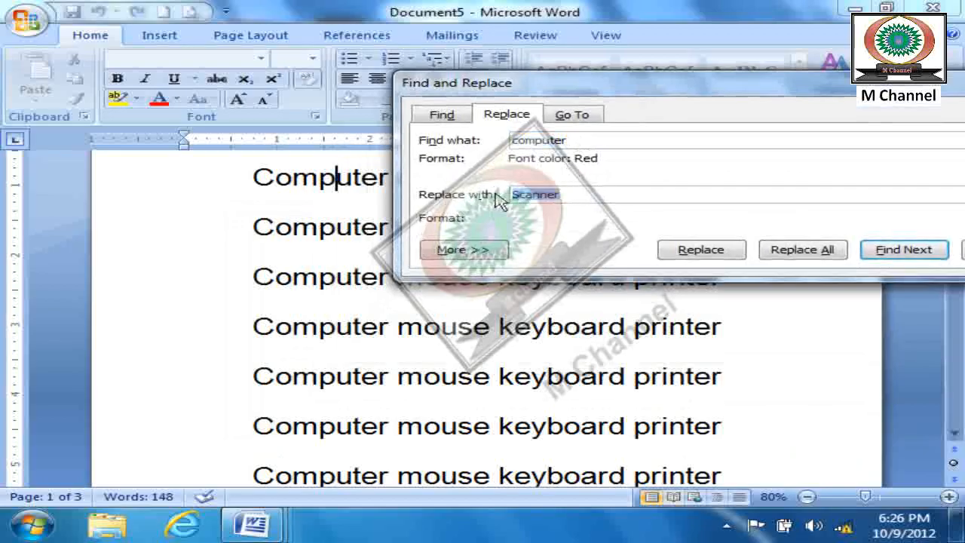
{"action": "type", "text": "Umer"}
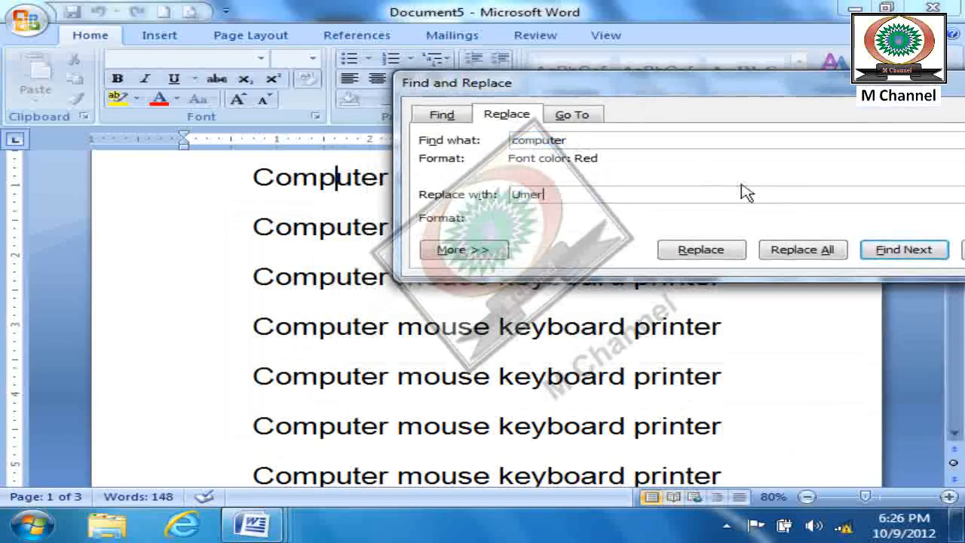
{"action": "left_click", "coordinate": [733, 254]}
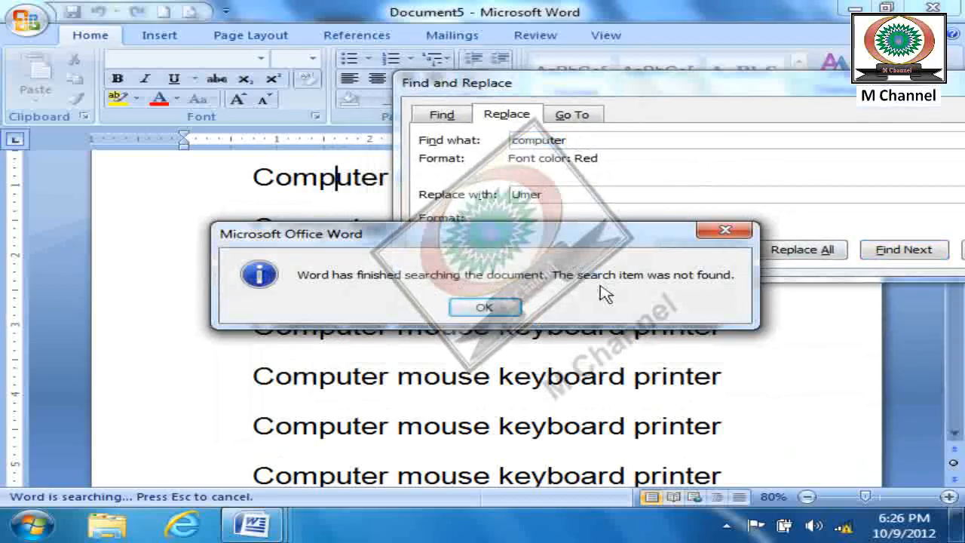
{"action": "left_click", "coordinate": [501, 308]}
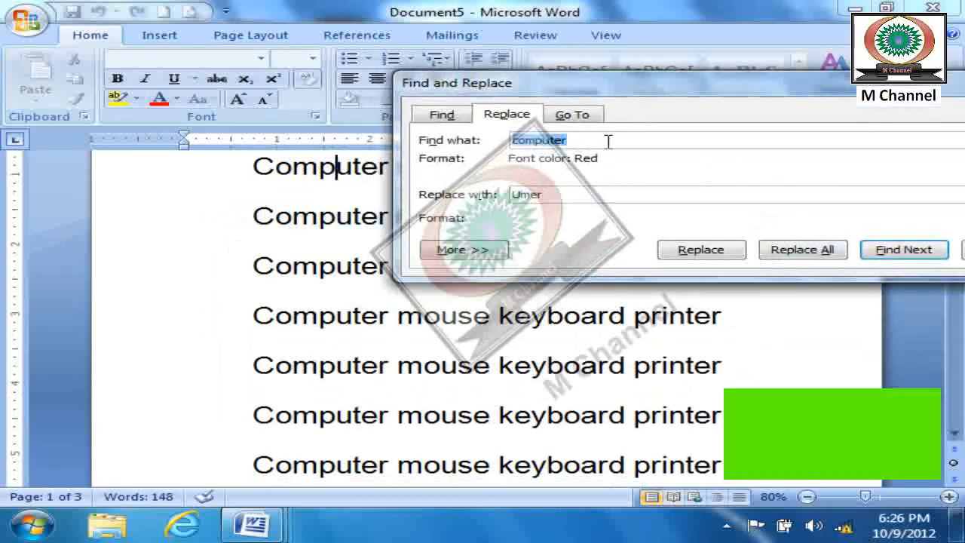
- Set the search text to "Computer" with a capital C, retry the replacement and close Find and Replace
{"action": "type", "text": "Comp"}
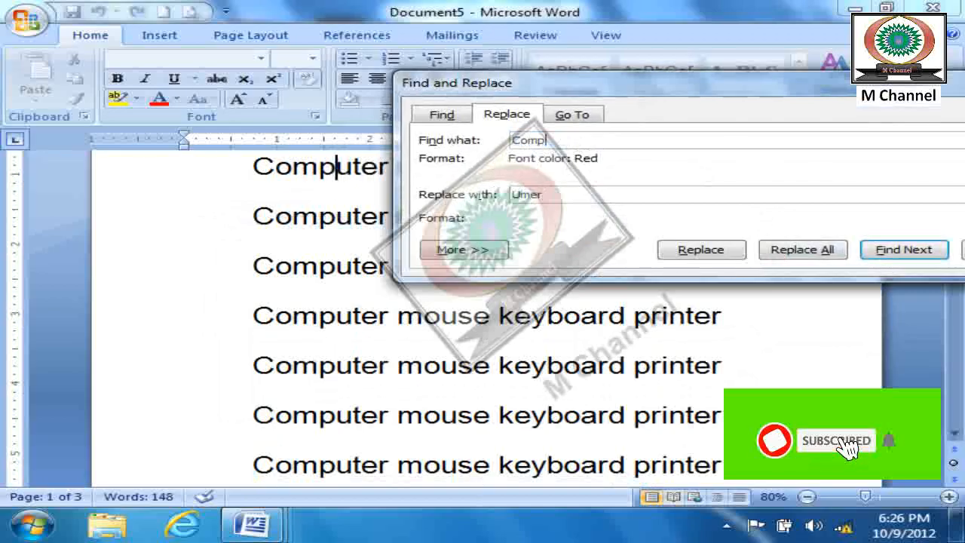
{"action": "type", "text": "uter"}
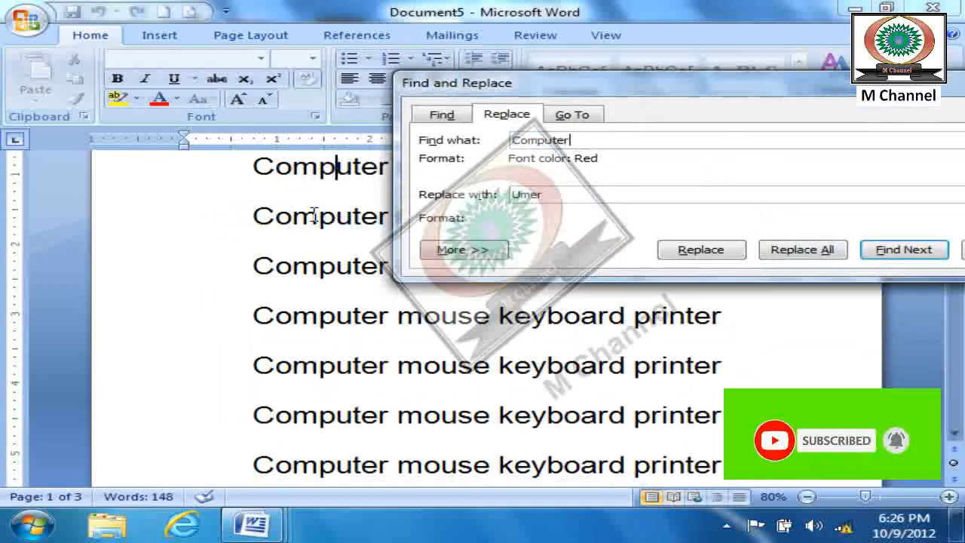
{"action": "left_click", "coordinate": [705, 249]}
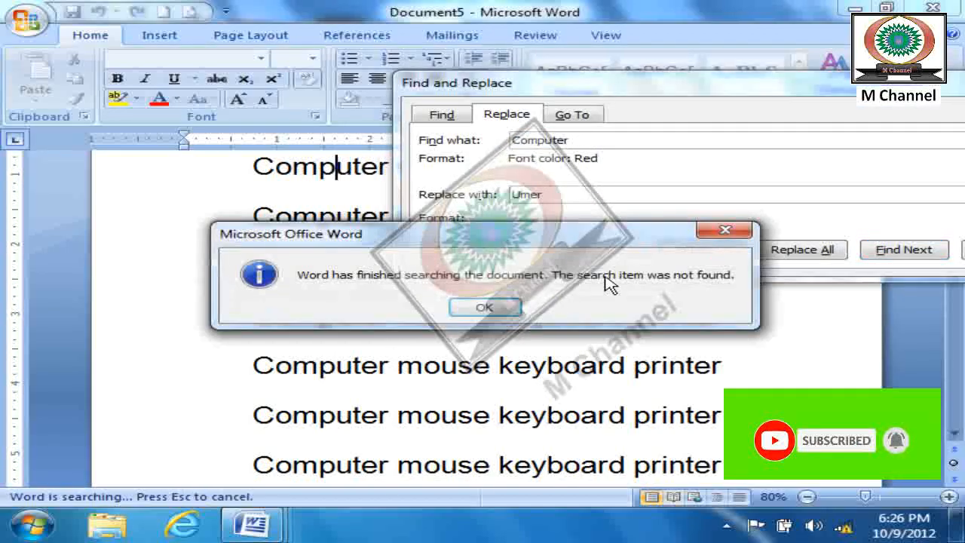
{"action": "left_click", "coordinate": [511, 312]}
{"action": "left_click", "coordinate": [920, 260]}
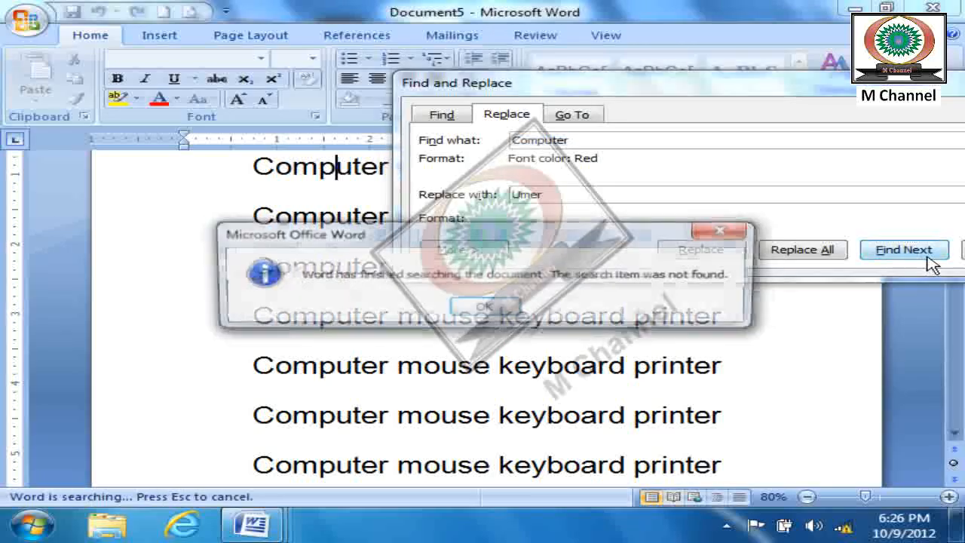
{"action": "key", "text": "Return"}
{"action": "key", "text": "Escape"}
{"action": "left_click", "coordinate": [840, 334]}
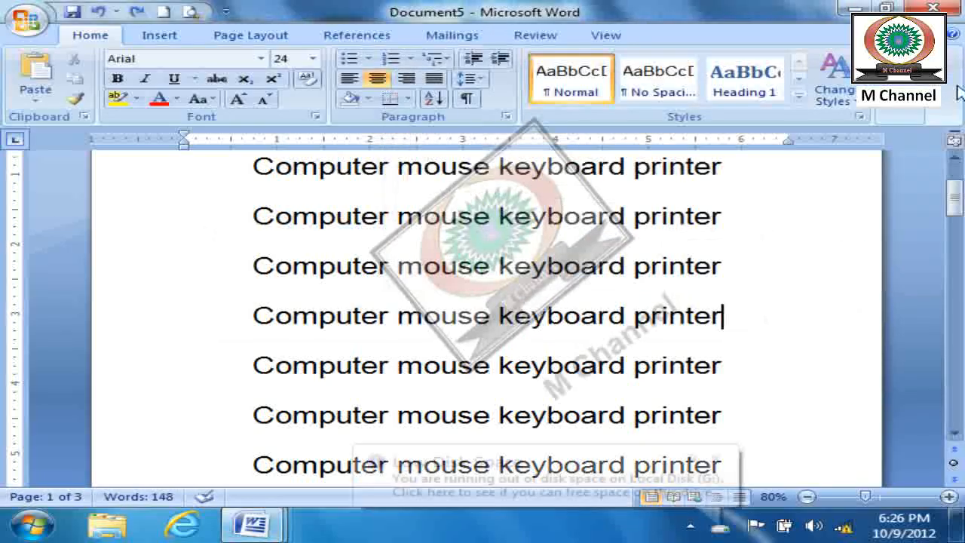
- Open Find and search the document for the next "Computer"
{"action": "left_click", "coordinate": [911, 121]}
{"action": "left_click", "coordinate": [908, 134]}
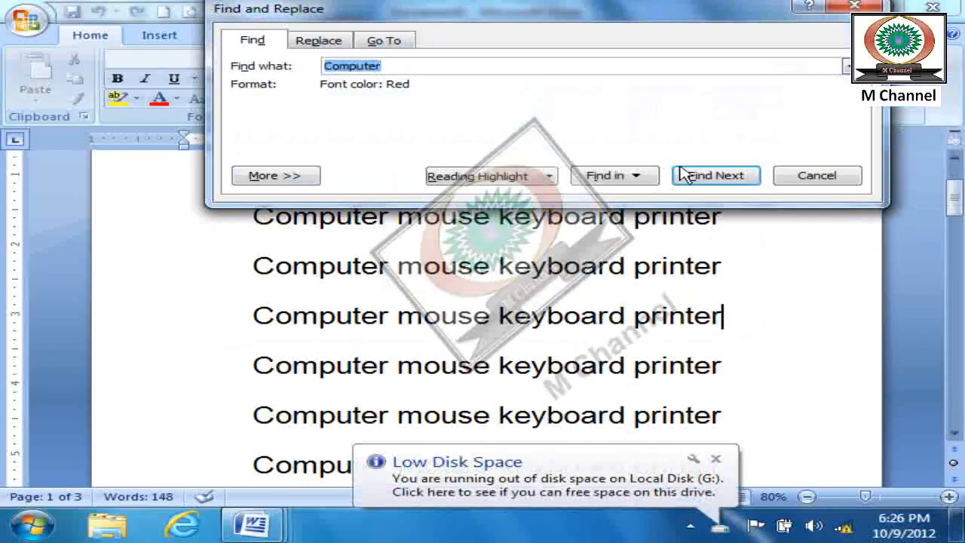
{"action": "left_click", "coordinate": [705, 178]}
{"action": "left_click", "coordinate": [490, 305]}
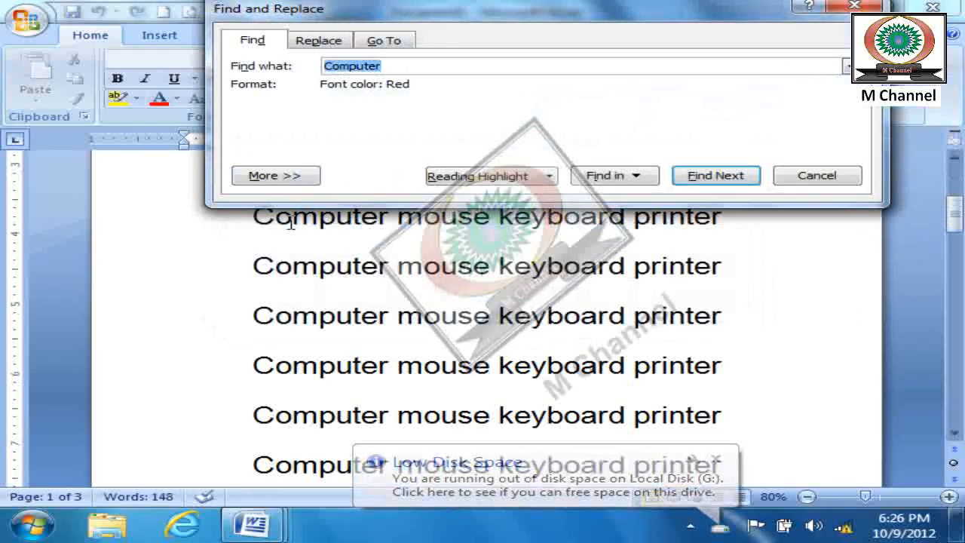
- Expand Find's additional search options, view the format and special character choices, and close the dialog
{"action": "left_click", "coordinate": [299, 178]}
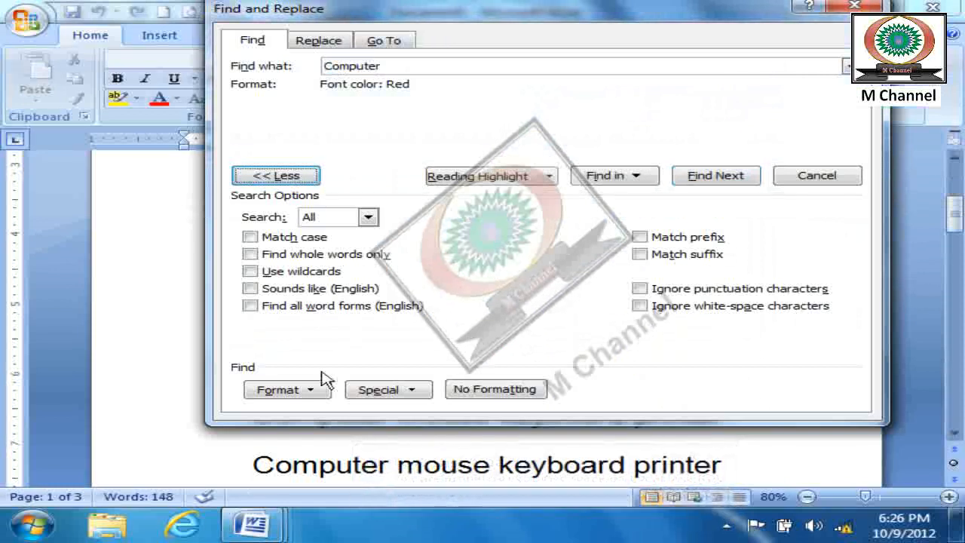
{"action": "left_click", "coordinate": [312, 394]}
{"action": "left_click", "coordinate": [385, 398]}
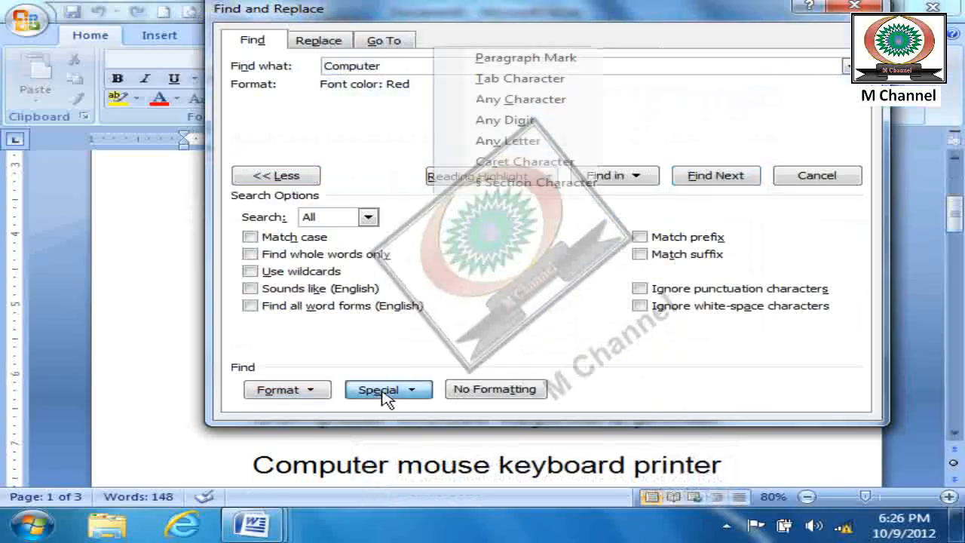
{"action": "left_click", "coordinate": [813, 176]}
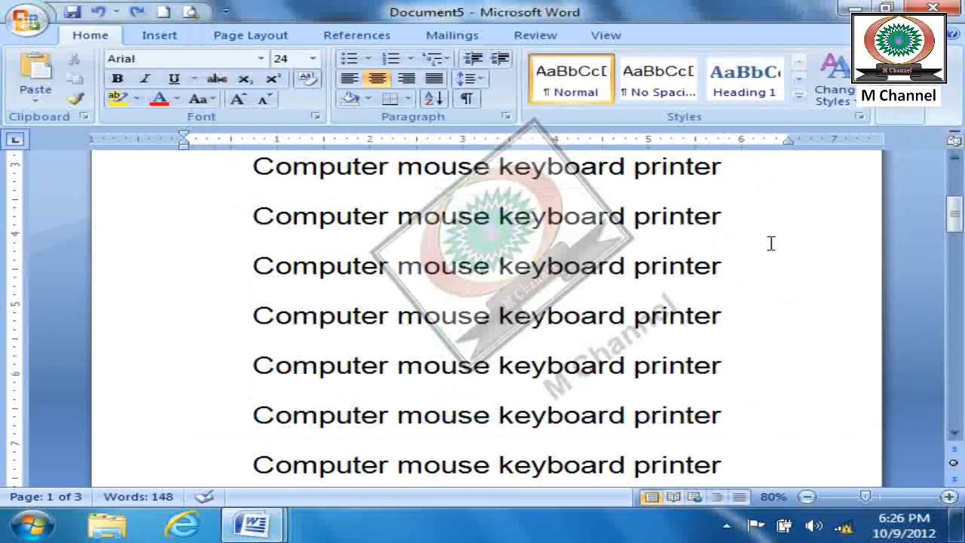
- Change the document's entire text to uppercase and reduce its font size to 18
{"action": "scroll", "coordinate": [771, 243], "scroll_direction": "up", "scroll_amount": 5}
{"action": "key", "text": "ctrl+a"}
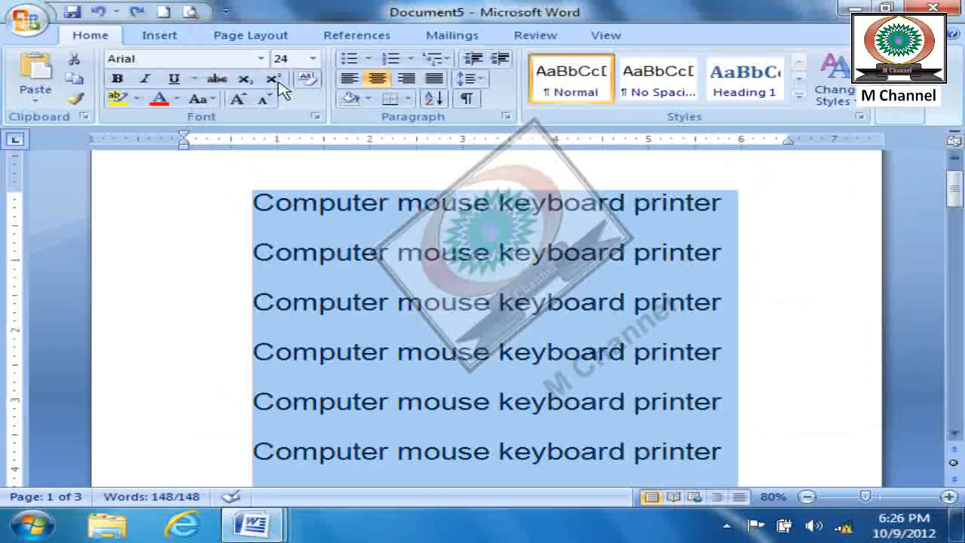
{"action": "left_click", "coordinate": [202, 100]}
{"action": "left_click", "coordinate": [247, 169]}
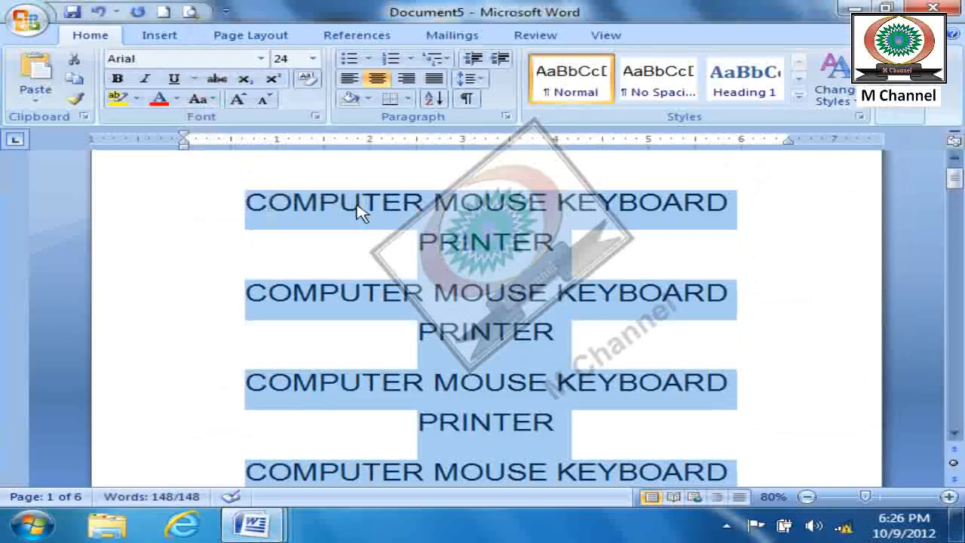
{"action": "key", "text": "ctrl+shift+comma"}
{"action": "key", "text": "ctrl+shift+comma"}
{"action": "key", "text": "ctrl+shift+comma"}
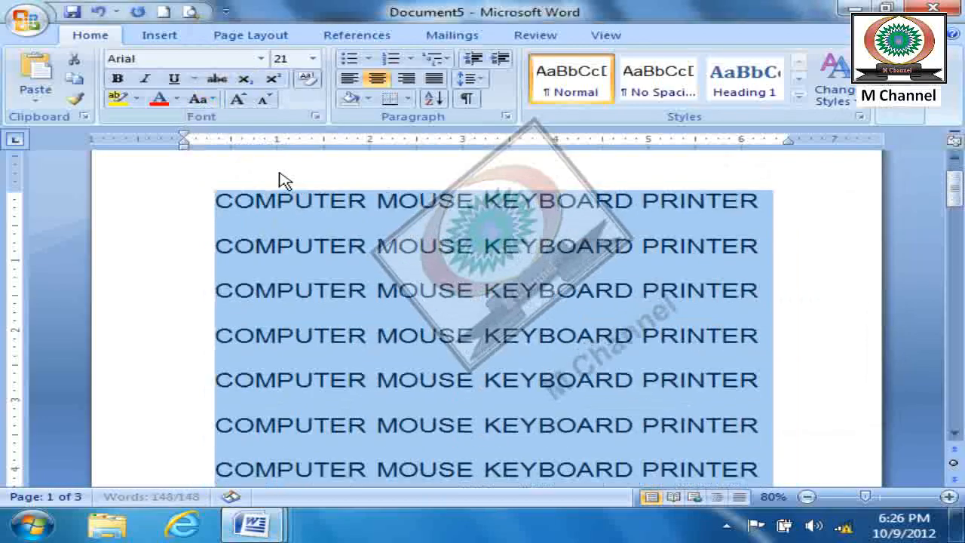
{"action": "left_click", "coordinate": [754, 327]}
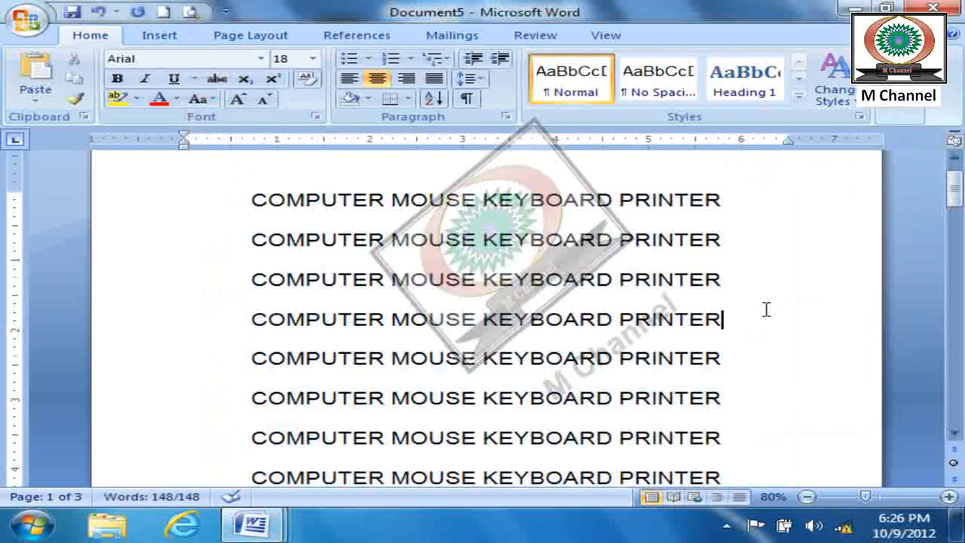
- Search the uppercase text for "Computer", collapse the additional search options and close Find and Replace
{"action": "left_click", "coordinate": [900, 113]}
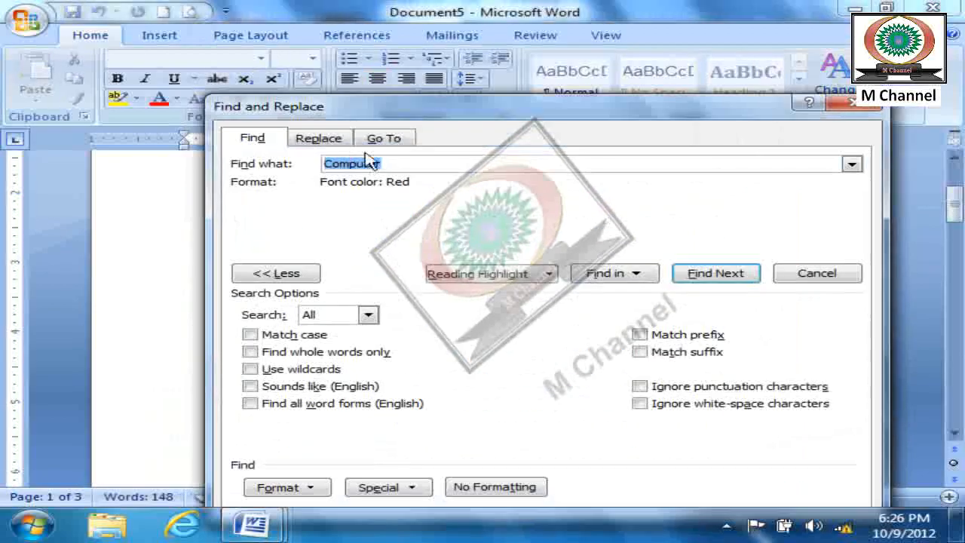
{"action": "left_click", "coordinate": [708, 271]}
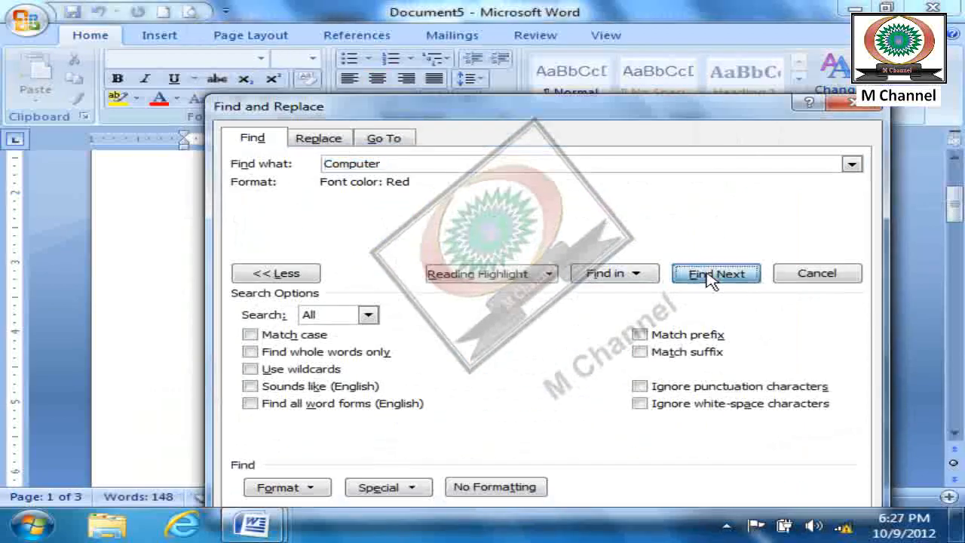
{"action": "left_click", "coordinate": [494, 308]}
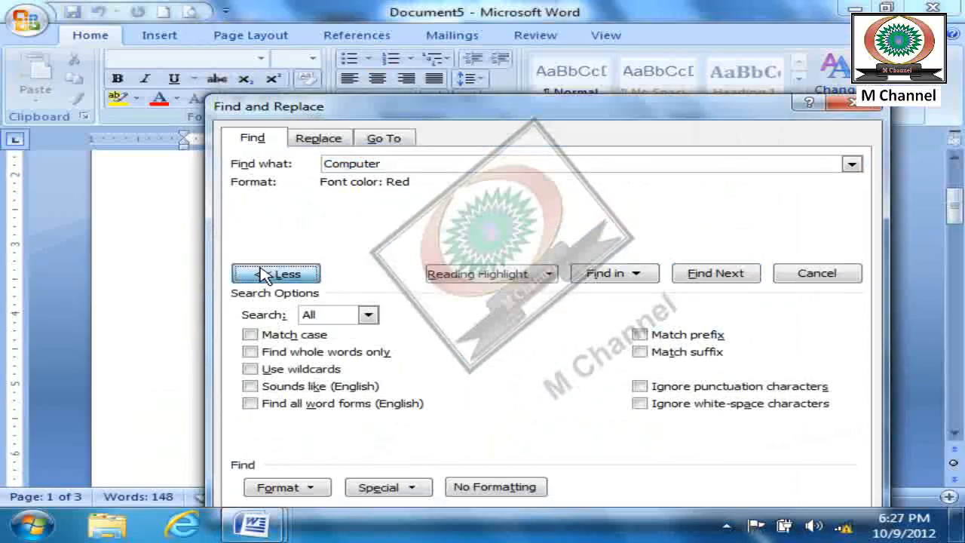
{"action": "left_click", "coordinate": [264, 273]}
{"action": "left_click_drag", "start_coordinate": [463, 164], "coordinate": [316, 166]}
{"action": "left_click", "coordinate": [851, 103]}
{"action": "left_click", "coordinate": [725, 528]}
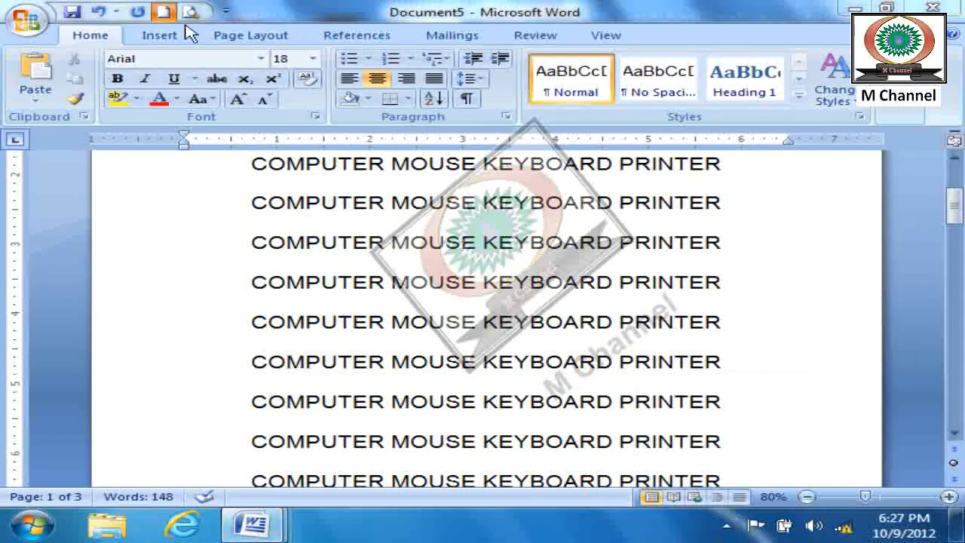
- Create a new blank document with font size 14 and generate sample text with =rand()
{"action": "left_click", "coordinate": [164, 11]}
{"action": "key", "text": "ctrl+shift+period"}
{"action": "key", "text": "ctrl+shift+period"}
{"action": "type", "text": "=rand()"}
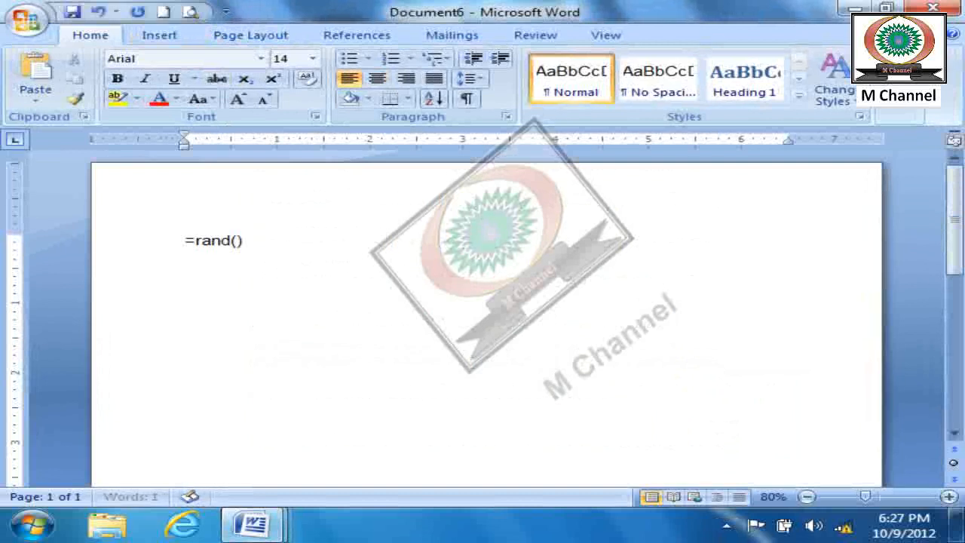
{"action": "key", "text": "Return"}
- Justify all of the generated sample text and set its font size to 15
{"action": "key", "text": "ctrl+a"}
{"action": "key", "text": "ctrl+j"}
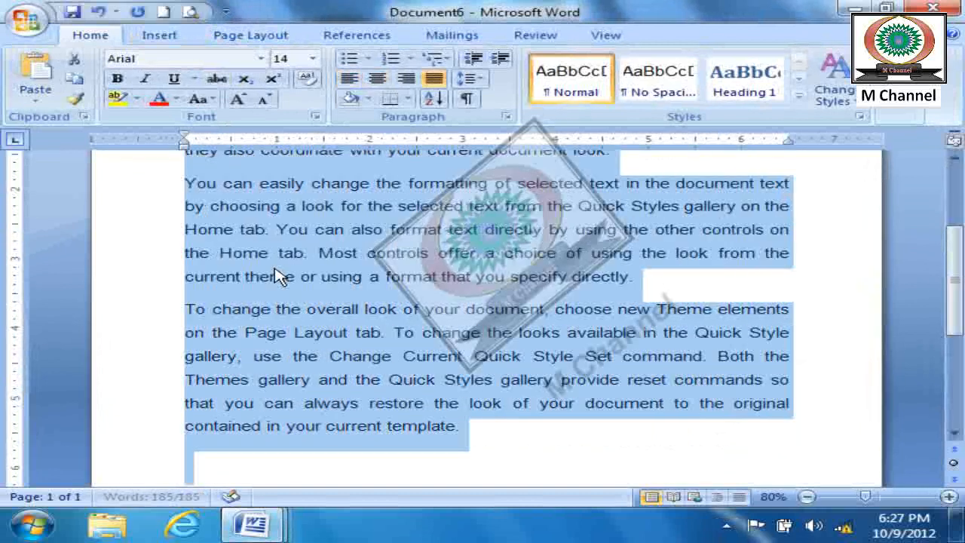
{"action": "key", "text": "ctrl+bracketright"}
{"action": "left_click", "coordinate": [399, 332]}
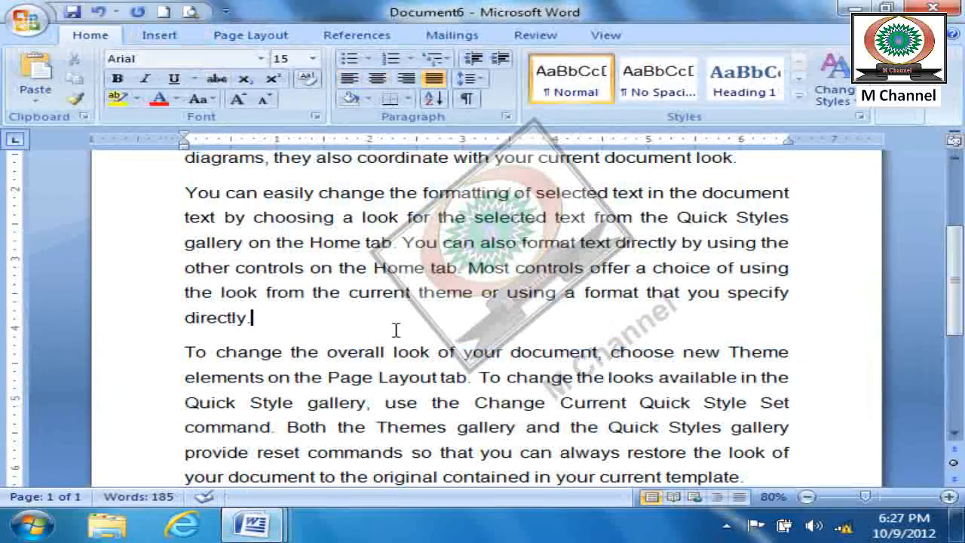
- Bold the word "look" ending the first paragraph, and make "look" in the second paragraph's last sentence bold and red
{"action": "scroll", "coordinate": [396, 329], "scroll_direction": "up", "scroll_amount": 2}
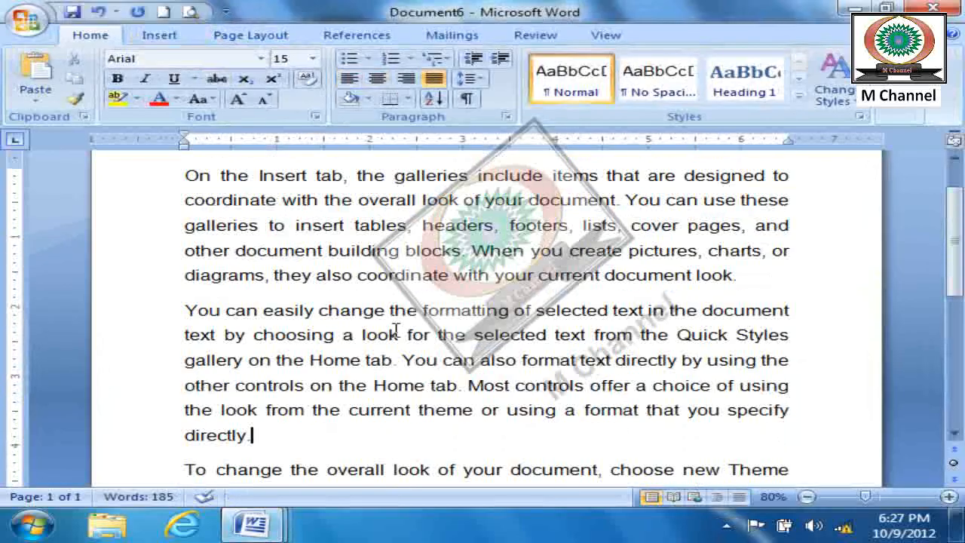
{"action": "double_click", "coordinate": [714, 276]}
{"action": "key", "text": "ctrl+b"}
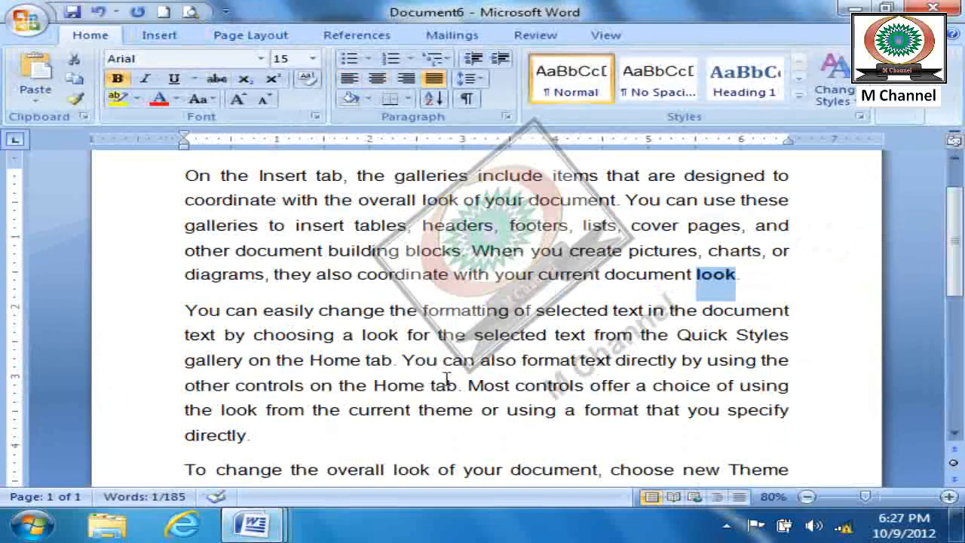
{"action": "double_click", "coordinate": [241, 409]}
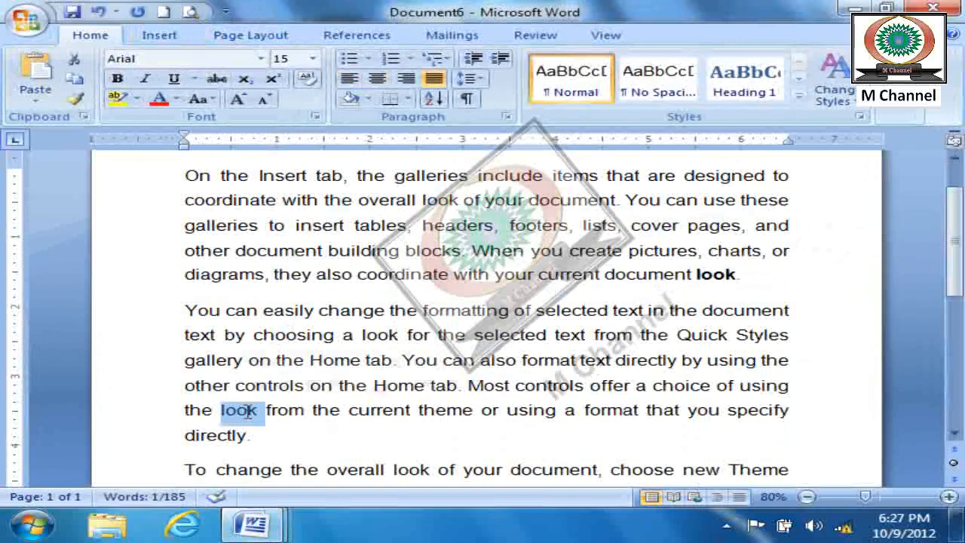
{"action": "key", "text": "ctrl+b"}
{"action": "left_click", "coordinate": [159, 99]}
- Make the word "look" in the first line of the third paragraph bold and green
{"action": "scroll", "coordinate": [444, 368], "scroll_direction": "down", "scroll_amount": 2}
{"action": "scroll", "coordinate": [444, 368], "scroll_direction": "down", "scroll_amount": 2}
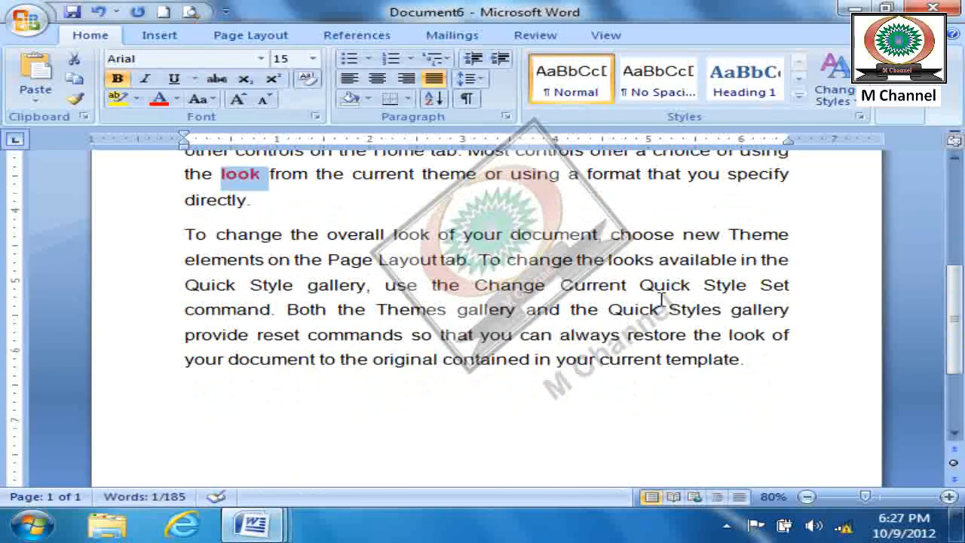
{"action": "double_click", "coordinate": [413, 235]}
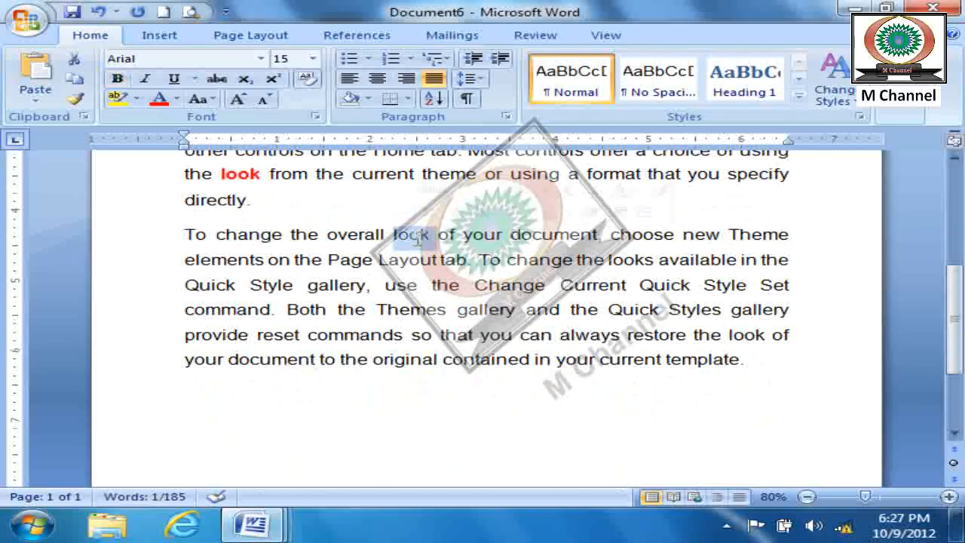
{"action": "left_click", "coordinate": [178, 101]}
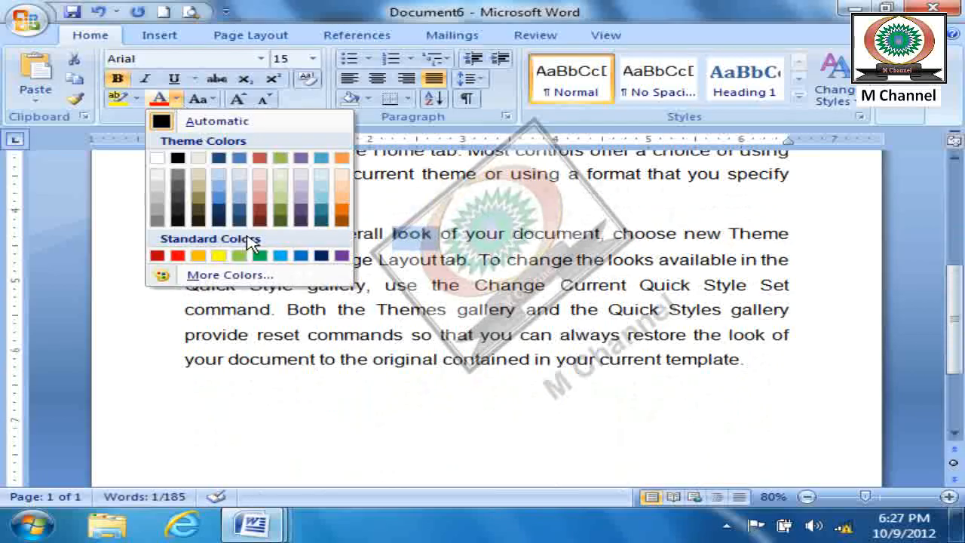
{"action": "left_click", "coordinate": [260, 256]}
{"action": "left_click", "coordinate": [519, 397]}
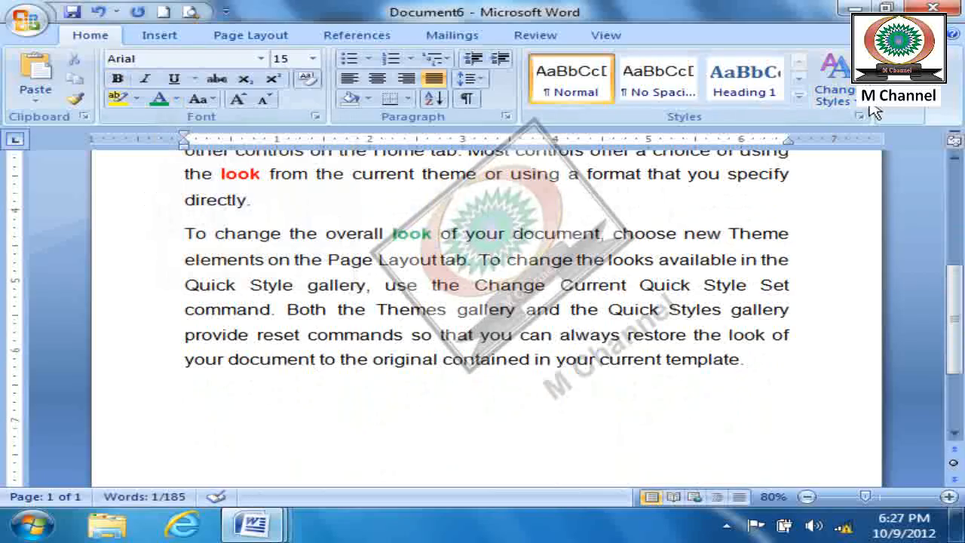
- Search the document repeatedly for "look" with red font color, then close Find and Replace
{"action": "key", "text": "ctrl+f"}
{"action": "type", "text": "look"}
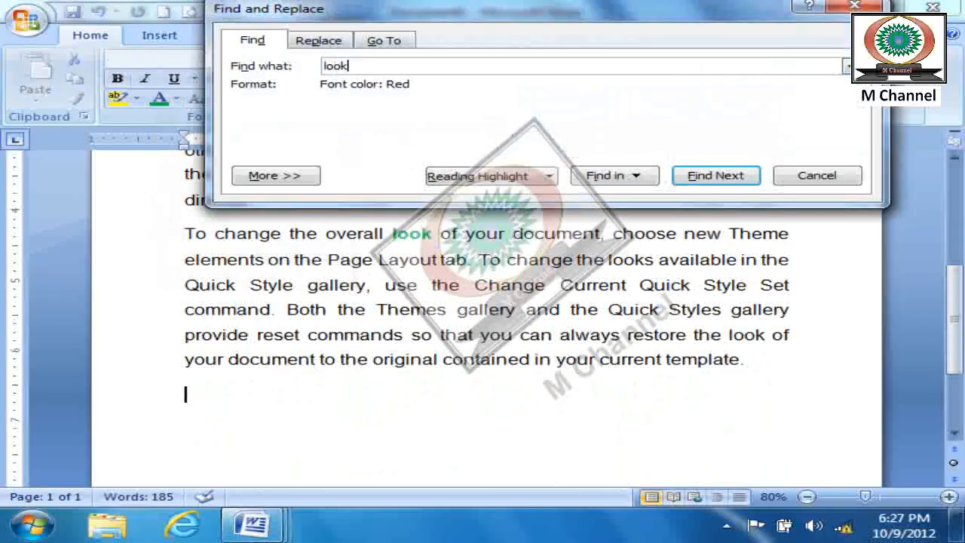
{"action": "left_click", "coordinate": [720, 175]}
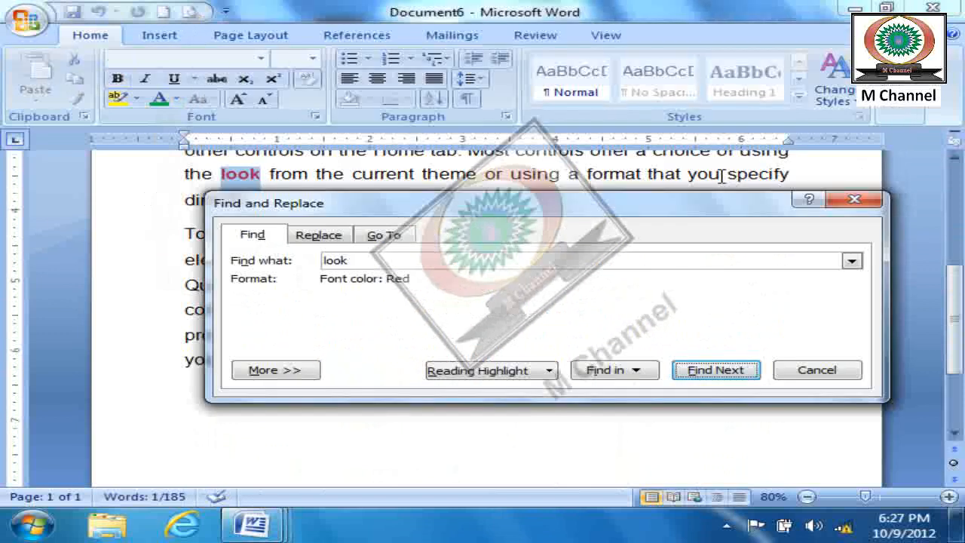
{"action": "left_click", "coordinate": [722, 368]}
{"action": "left_click", "coordinate": [484, 309]}
{"action": "left_click", "coordinate": [711, 370]}
{"action": "left_click", "coordinate": [705, 375]}
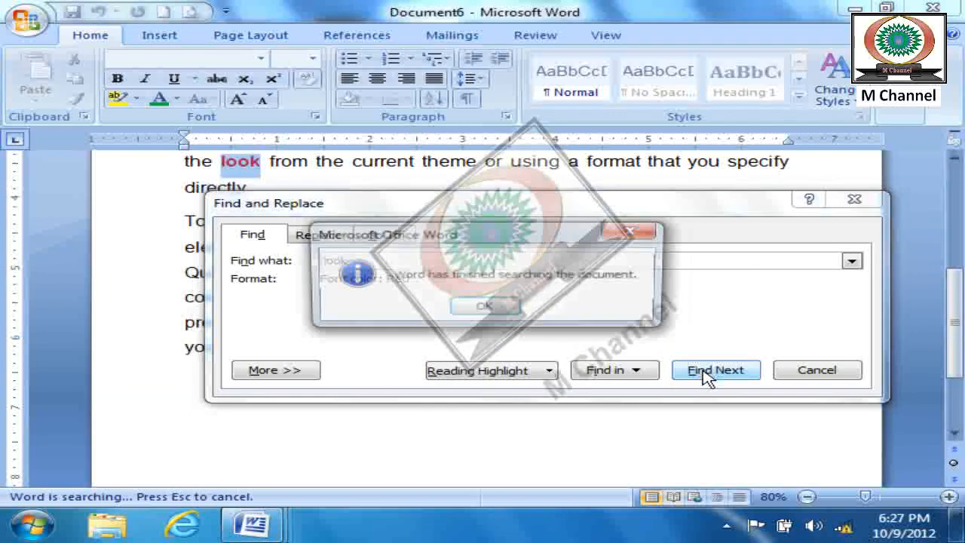
{"action": "left_click", "coordinate": [487, 307]}
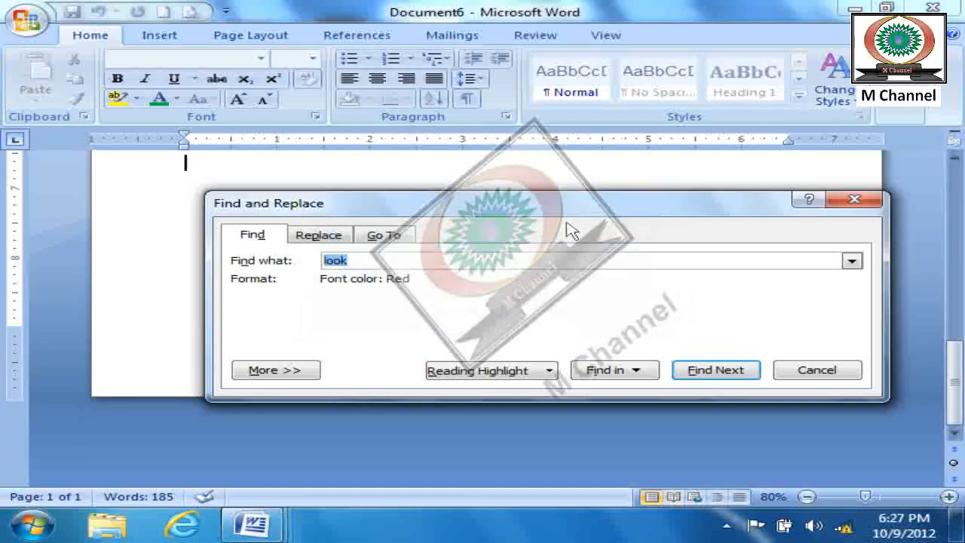
{"action": "left_click", "coordinate": [728, 375]}
{"action": "left_click", "coordinate": [858, 371]}
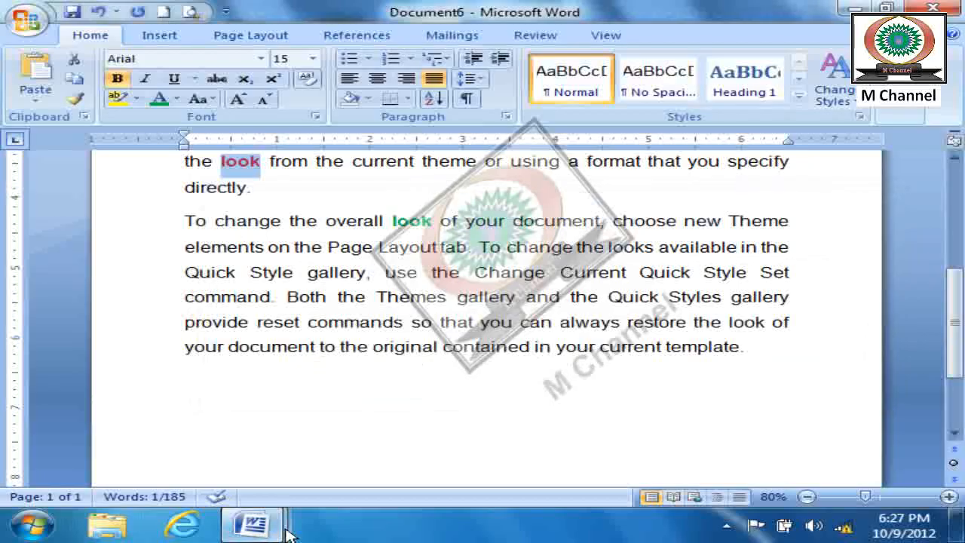
- Set the search format's font color to Automatic, search for "look" with it, and close Find and Replace
{"action": "left_click", "coordinate": [899, 113]}
{"action": "left_click", "coordinate": [892, 148]}
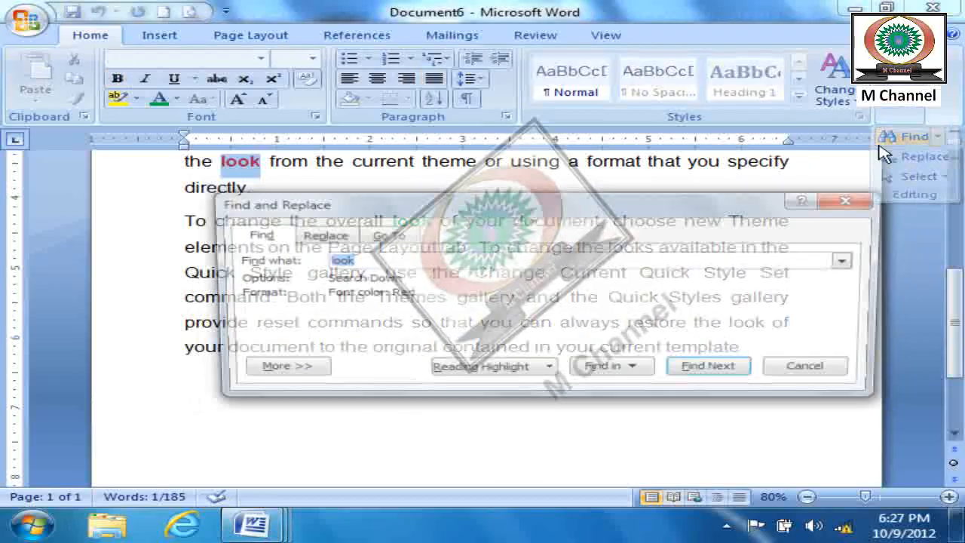
{"action": "left_click", "coordinate": [291, 374]}
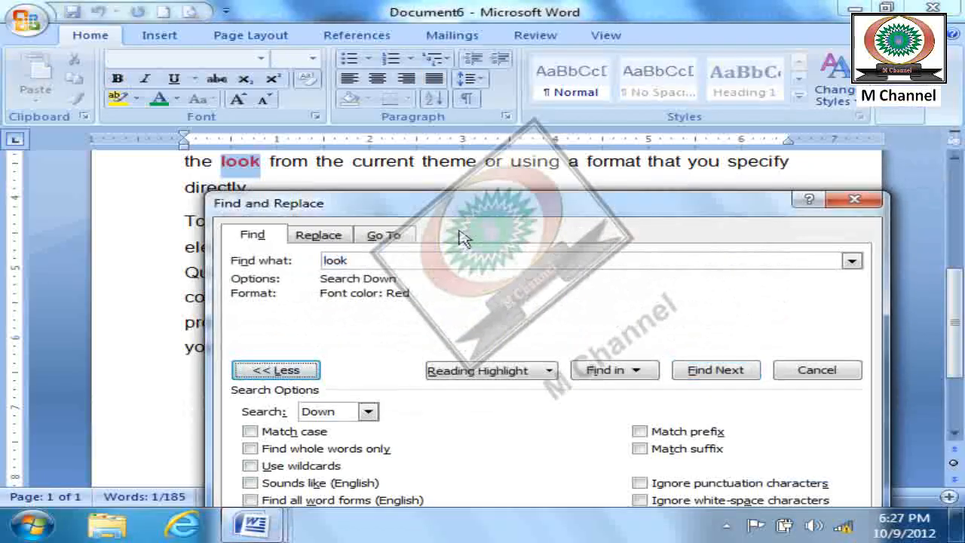
{"action": "left_click_drag", "start_coordinate": [500, 204], "coordinate": [486, 10]}
{"action": "left_click", "coordinate": [294, 405]}
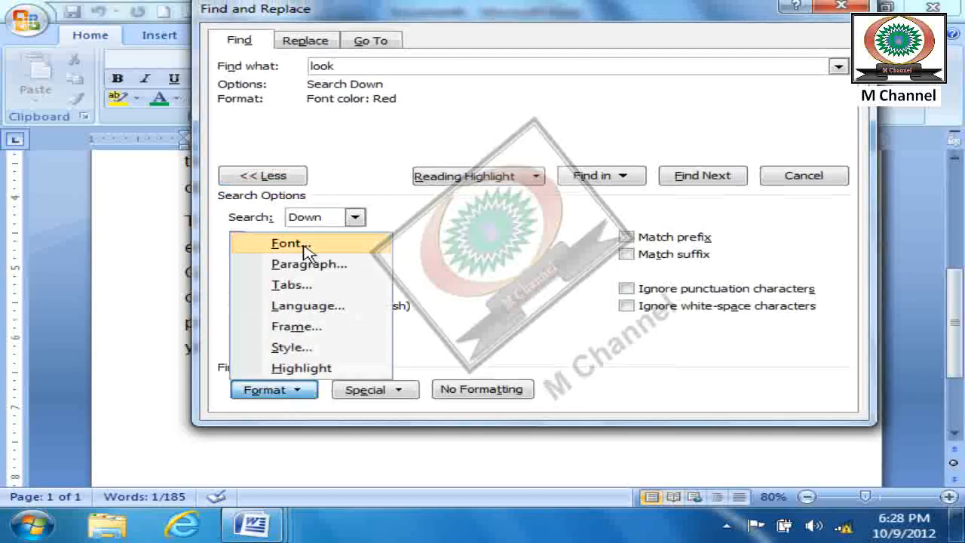
{"action": "left_click", "coordinate": [291, 242]}
{"action": "left_click", "coordinate": [329, 220]}
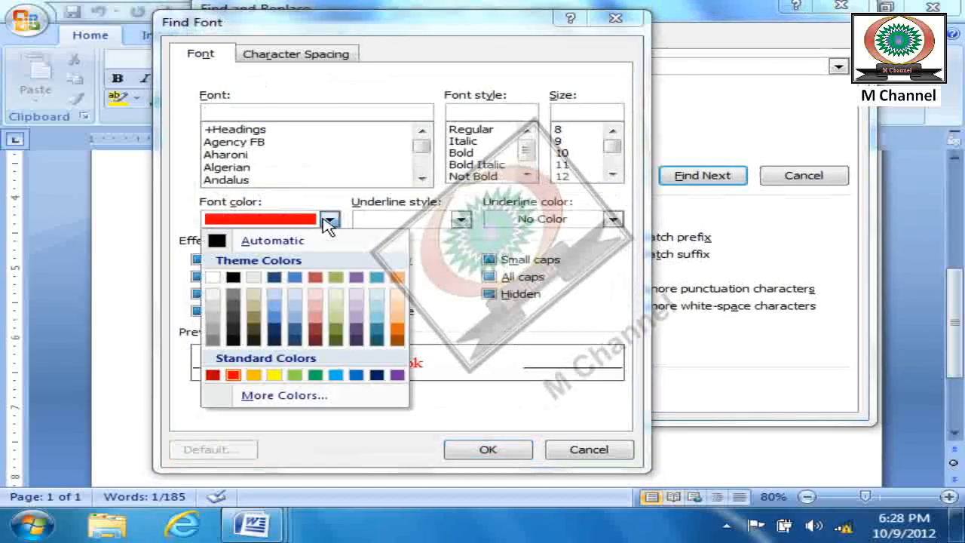
{"action": "left_click", "coordinate": [296, 239]}
{"action": "left_click", "coordinate": [488, 449]}
{"action": "left_click", "coordinate": [722, 178]}
{"action": "left_click", "coordinate": [804, 274]}
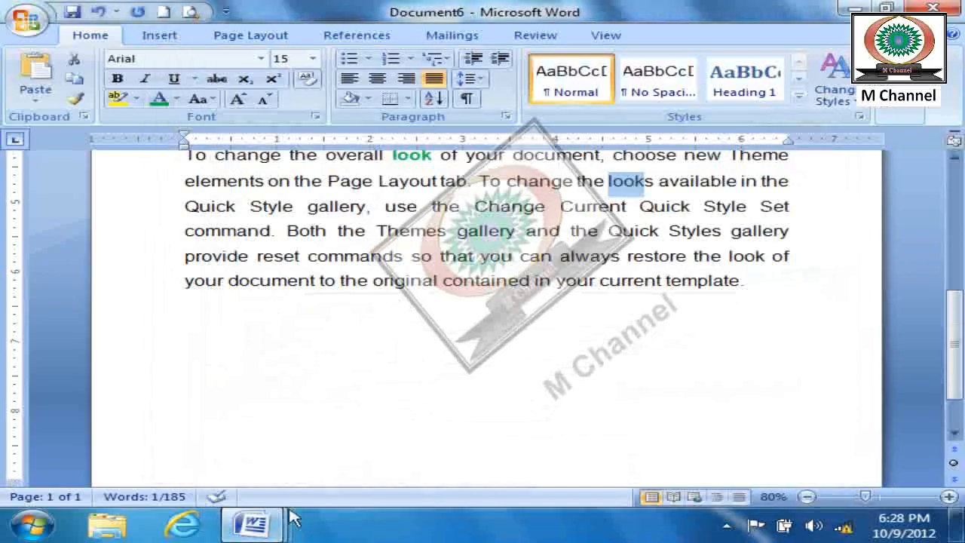
- Switch to Document5 and find successive occurrences of "computer" with the additional search options collapsed
{"action": "mouse_move", "coordinate": [253, 524]}
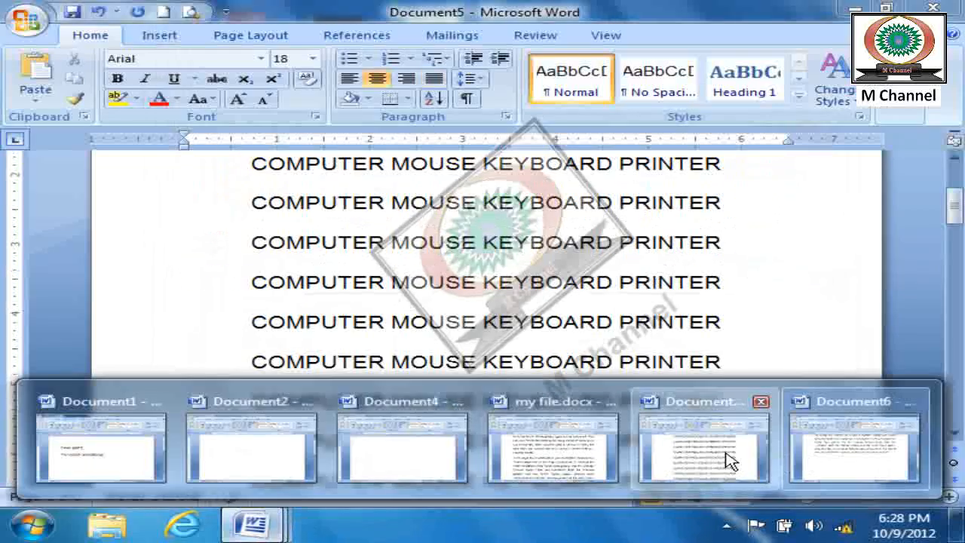
{"action": "left_click", "coordinate": [724, 457]}
{"action": "left_click", "coordinate": [904, 110]}
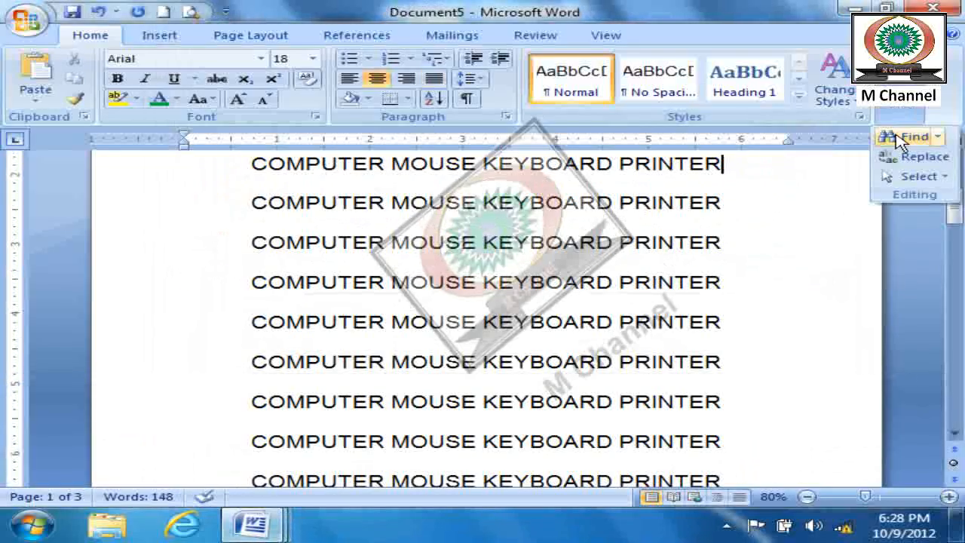
{"action": "left_click", "coordinate": [894, 133]}
{"action": "type", "text": "computer"}
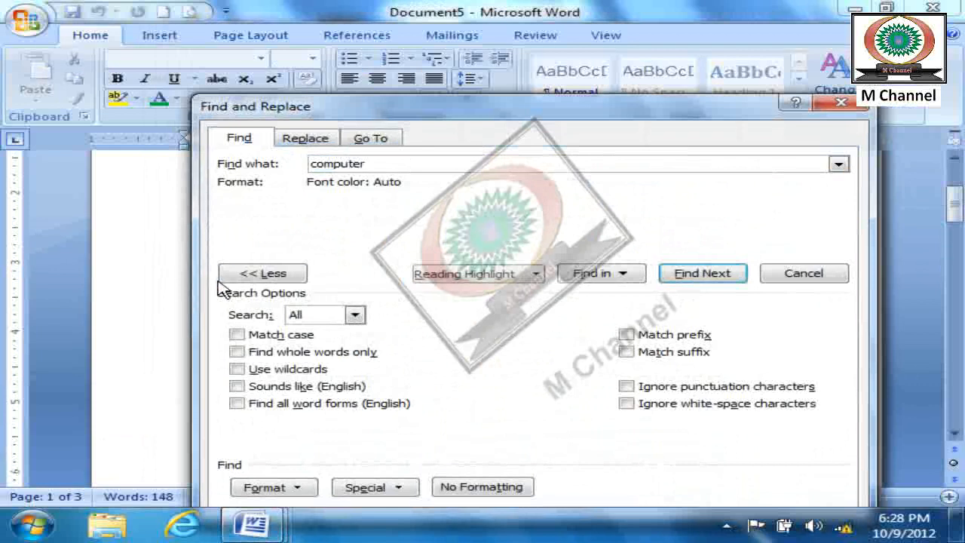
{"action": "left_click", "coordinate": [241, 274]}
{"action": "left_click", "coordinate": [686, 273]}
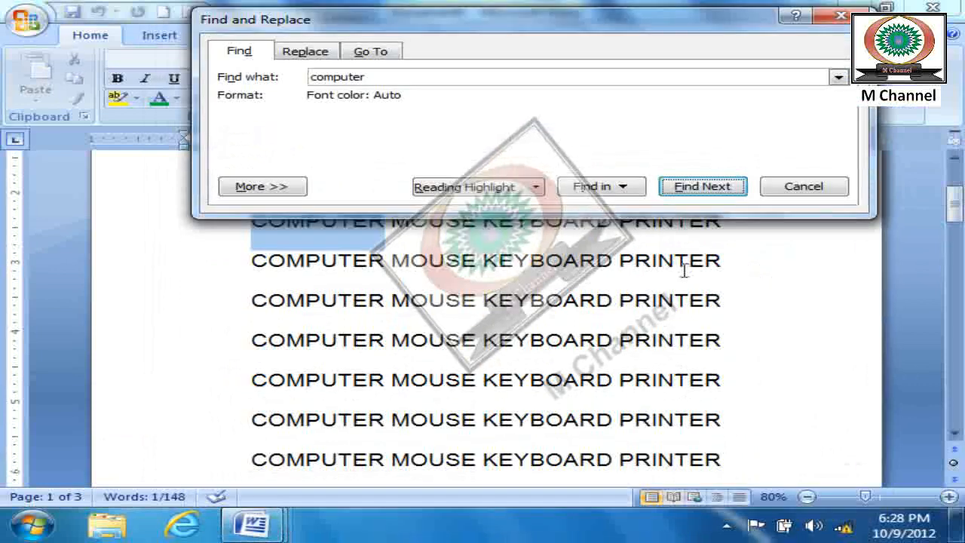
{"action": "left_click", "coordinate": [713, 189]}
{"action": "left_click", "coordinate": [713, 189]}
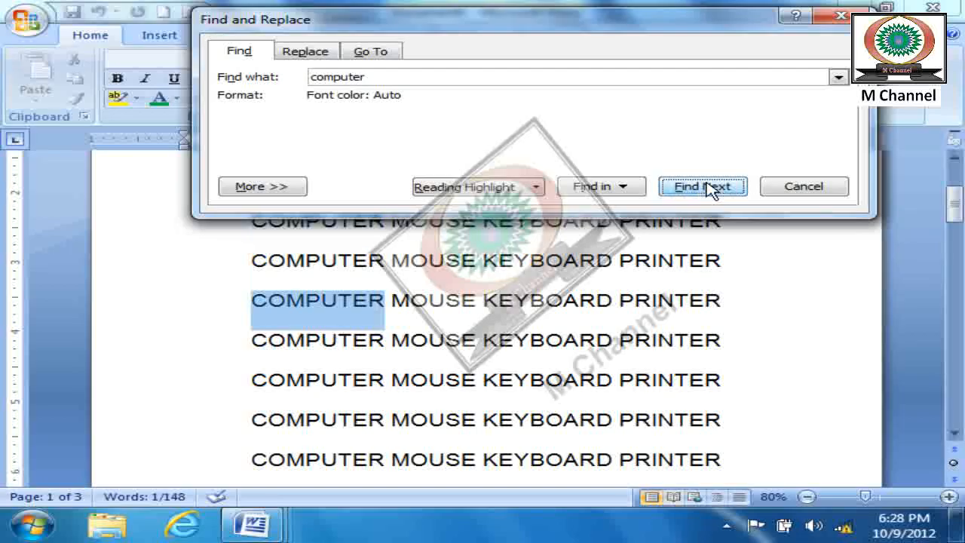
- Replace two successive occurrences of "computer" with "Scanner", one at a time
{"action": "left_click", "coordinate": [305, 51]}
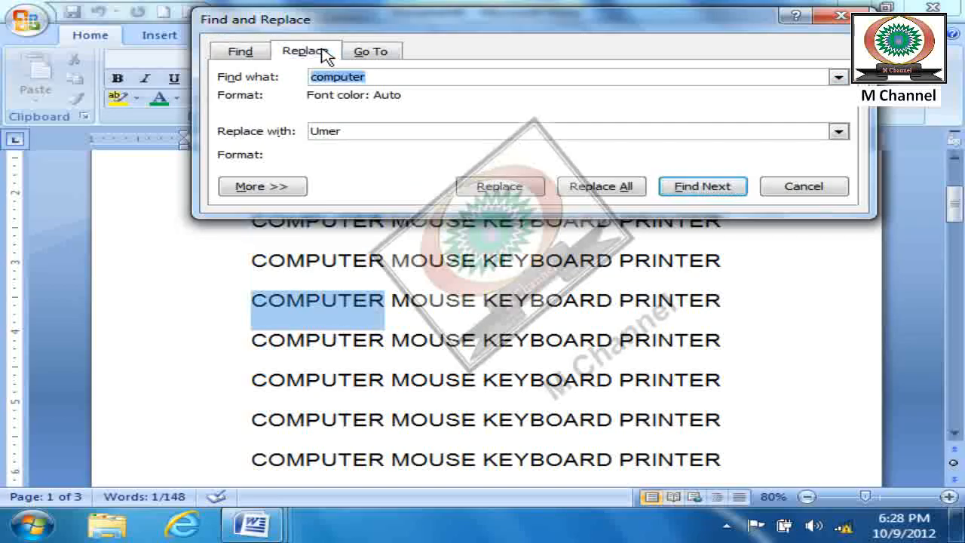
{"action": "left_click", "coordinate": [352, 130]}
{"action": "left_click_drag", "start_coordinate": [352, 131], "coordinate": [256, 130]}
{"action": "type", "text": "Sc"}
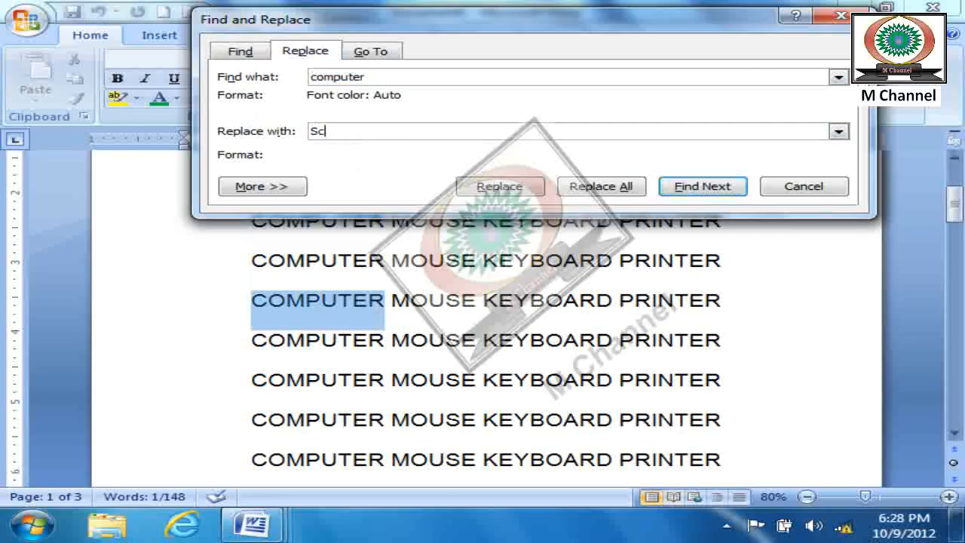
{"action": "type", "text": "anner"}
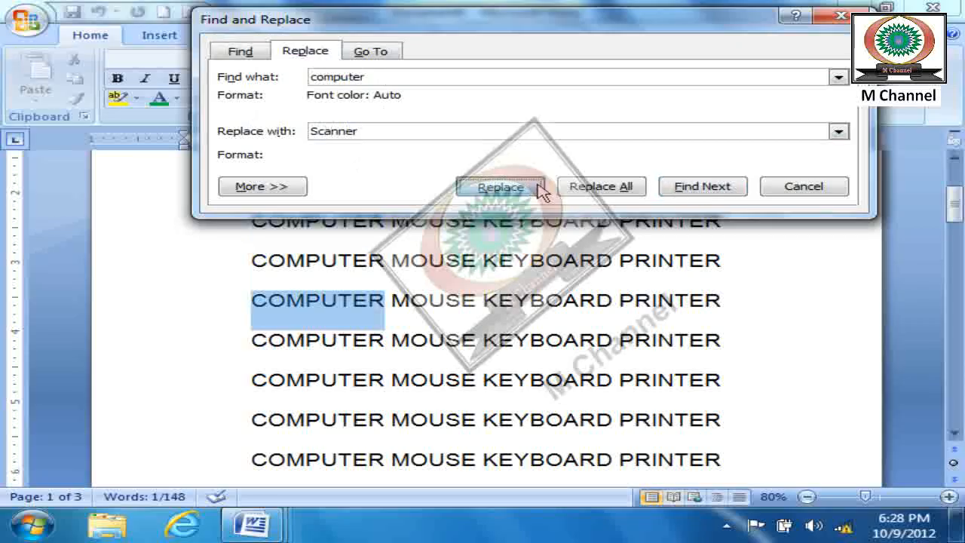
{"action": "left_click", "coordinate": [528, 189]}
{"action": "left_click", "coordinate": [528, 190]}
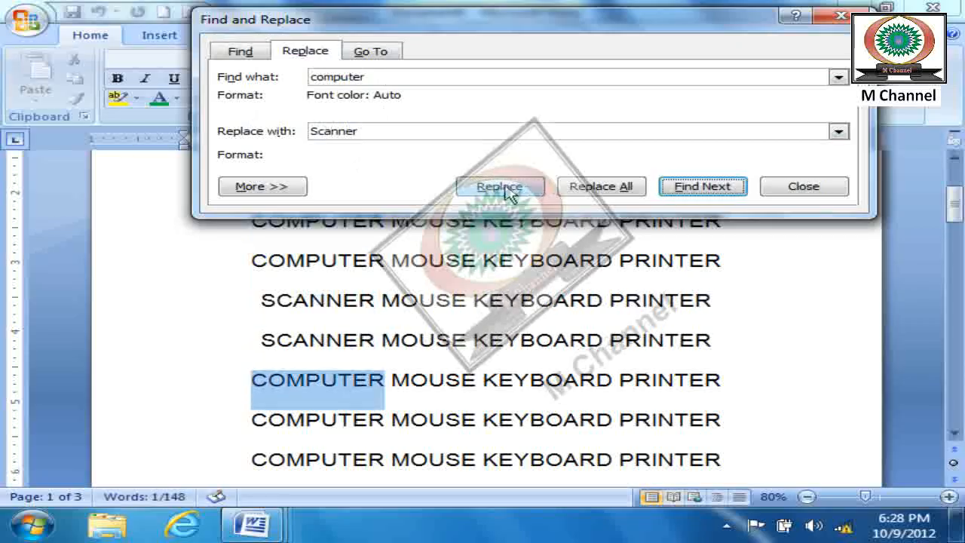
- Replace all remaining occurrences of "computer" with "Scanner", close the dialog and check the document's lines
{"action": "left_click", "coordinate": [601, 186]}
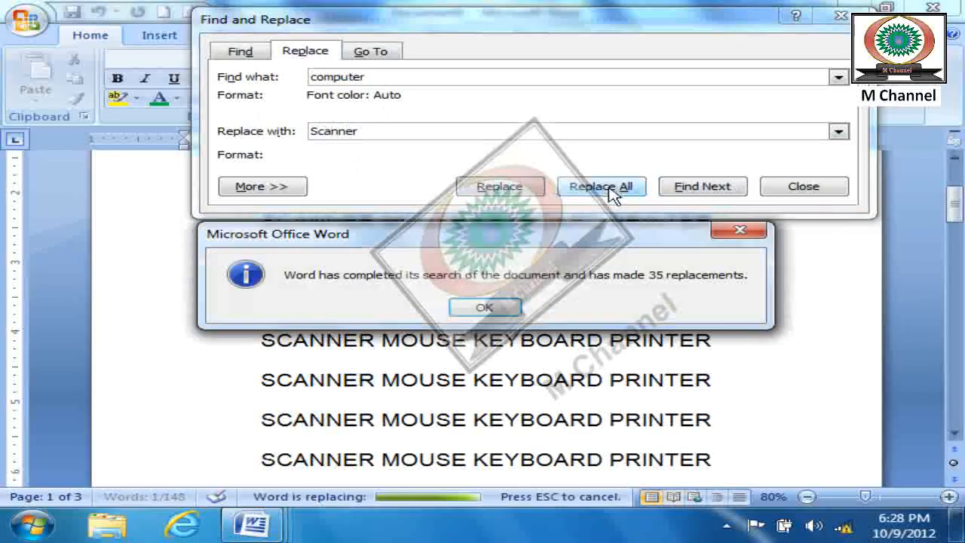
{"action": "left_click", "coordinate": [497, 306]}
{"action": "left_click", "coordinate": [817, 189]}
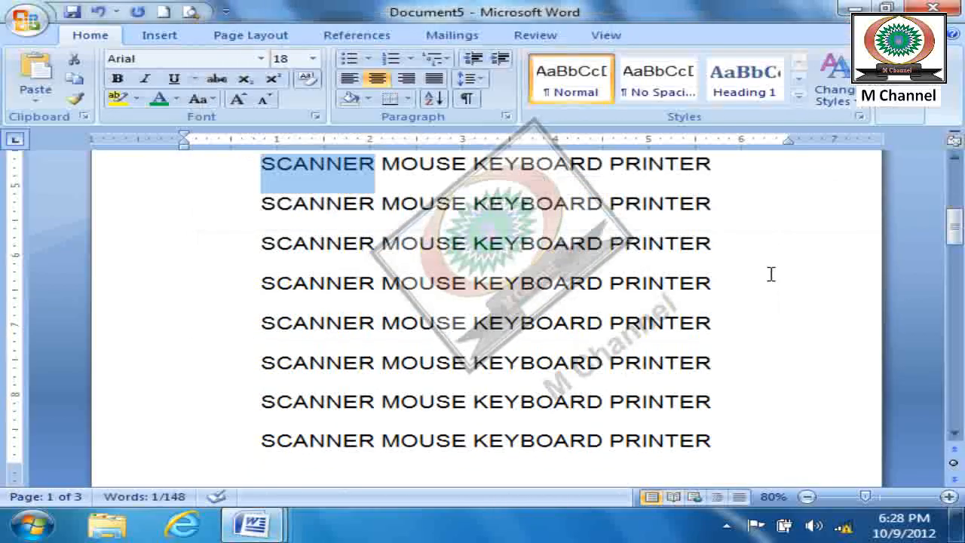
{"action": "scroll", "coordinate": [770, 273], "scroll_direction": "down", "scroll_amount": 1}
{"action": "scroll", "coordinate": [770, 273], "scroll_direction": "down", "scroll_amount": 1}
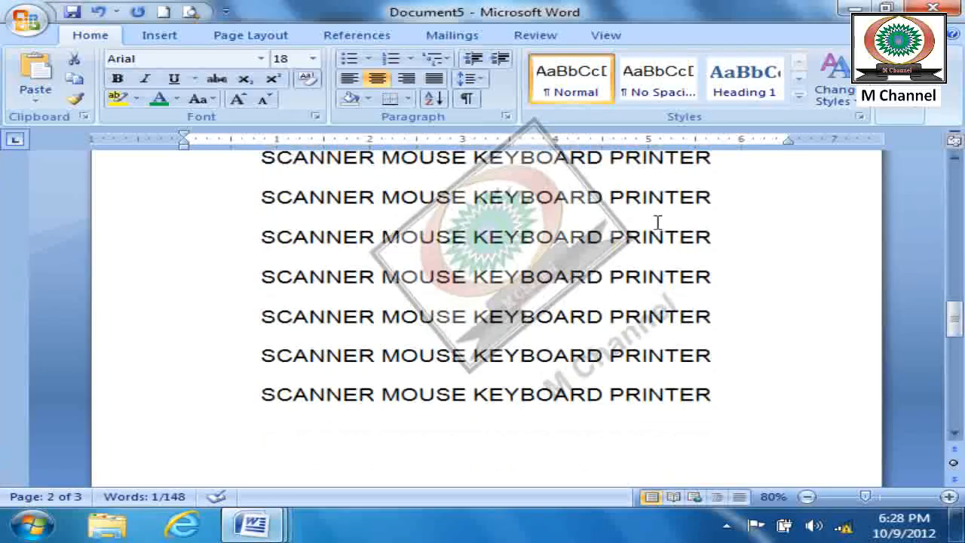
{"action": "key", "text": "ctrl+h"}
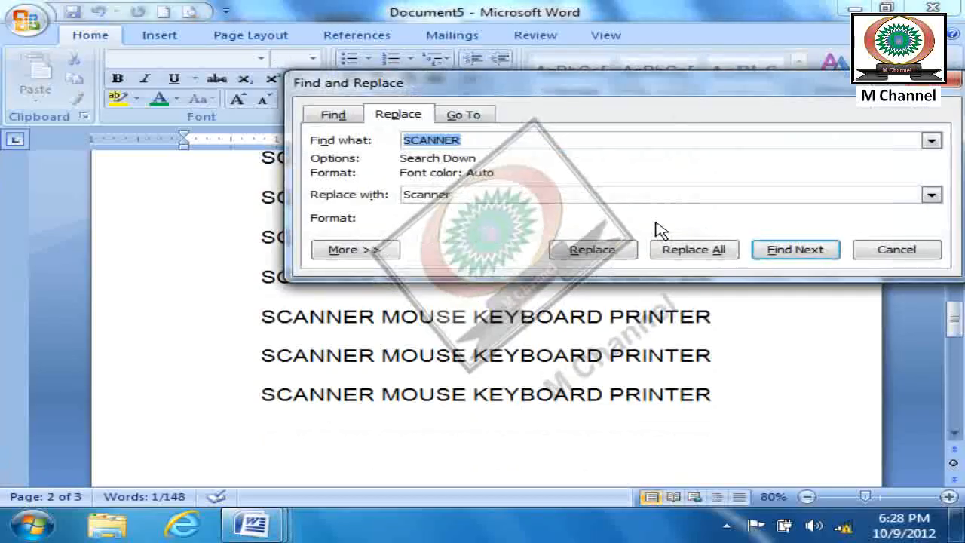
{"action": "left_click_drag", "start_coordinate": [557, 193], "coordinate": [358, 202]}
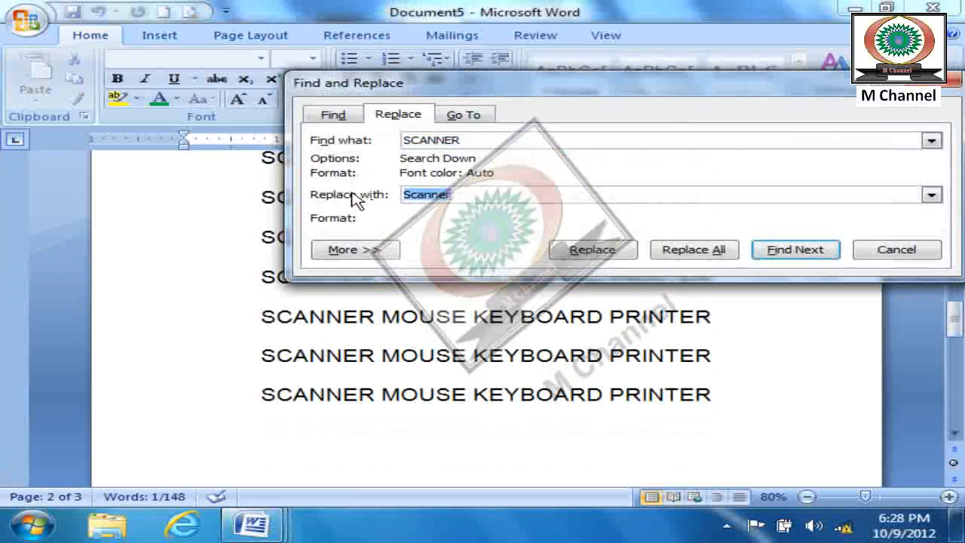
{"action": "type", "text": "M"}
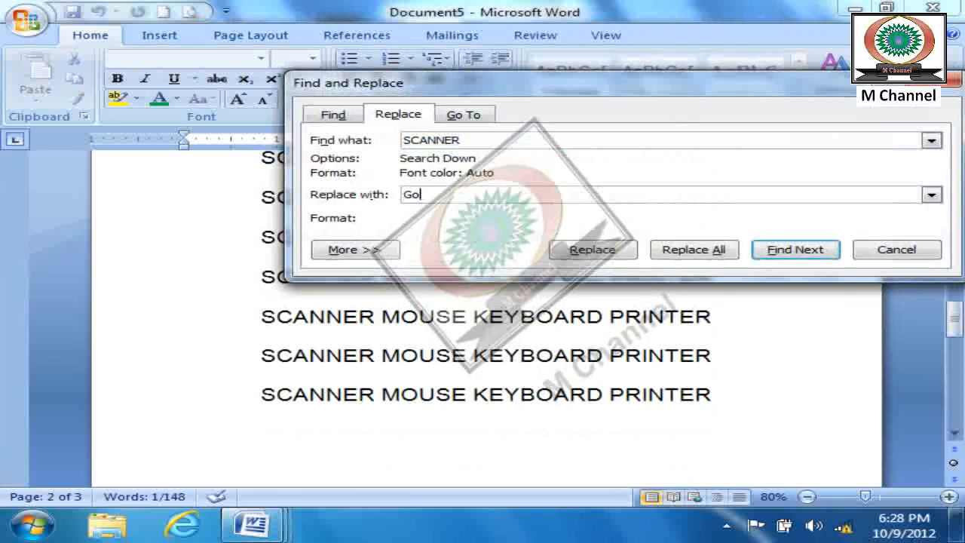
{"action": "left_click", "coordinate": [694, 255]}
{"action": "left_click", "coordinate": [453, 308]}
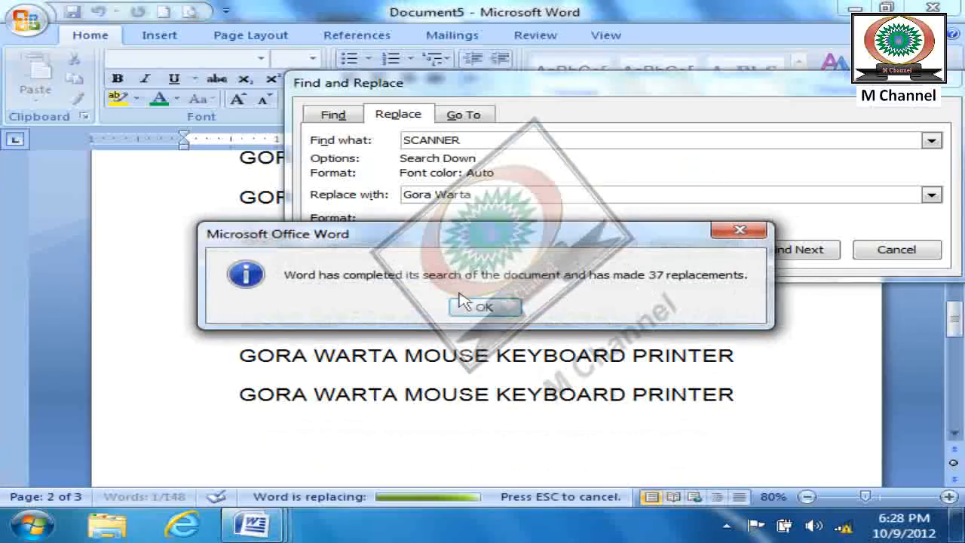
{"action": "left_click", "coordinate": [494, 309]}
{"action": "left_click", "coordinate": [914, 251]}
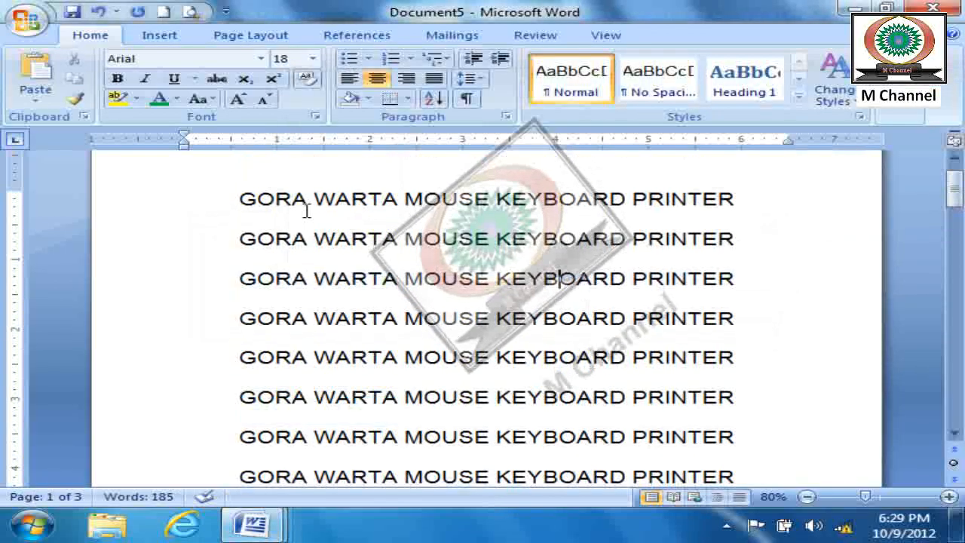
- Examine the Select options for whole-document, object and similar-formatting selection
{"action": "left_click", "coordinate": [914, 116]}
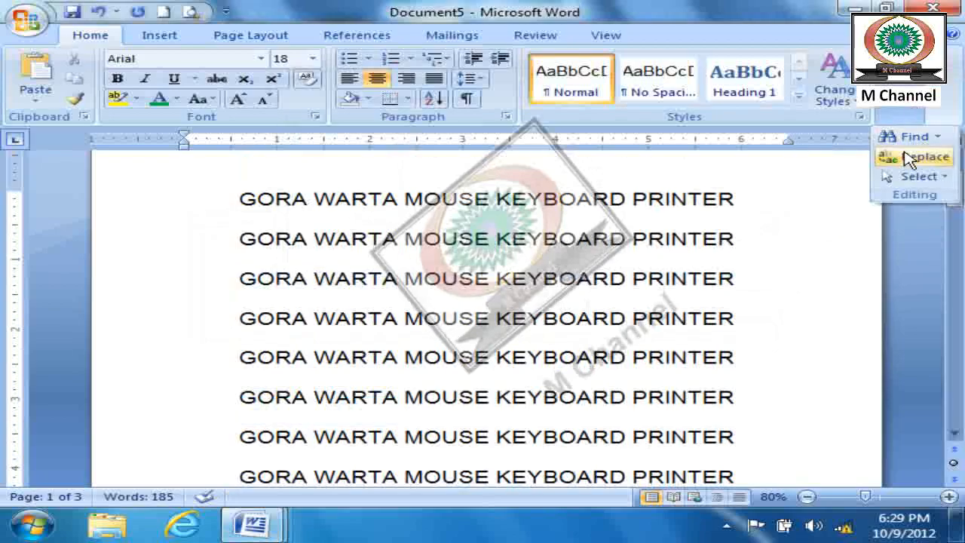
{"action": "left_click", "coordinate": [931, 177]}
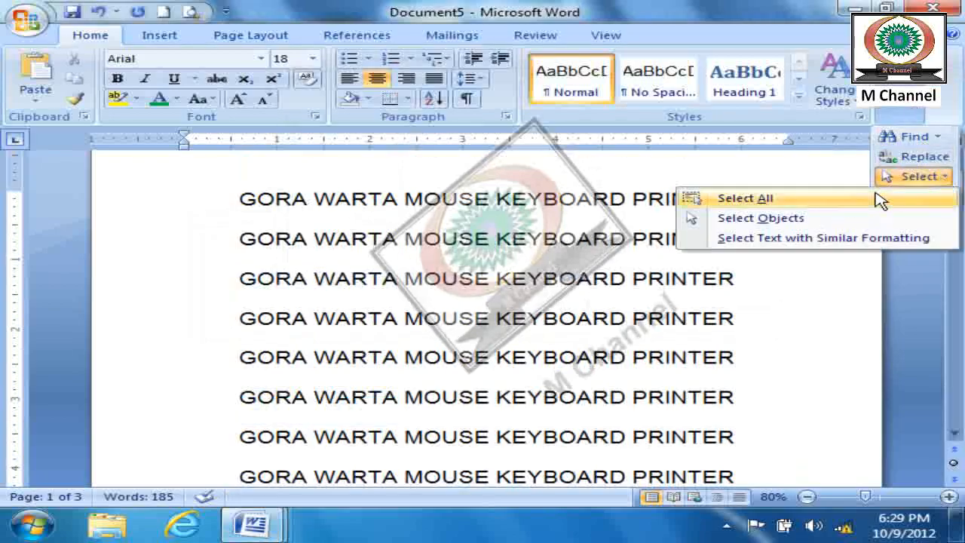
{"action": "left_click", "coordinate": [918, 156]}
{"action": "left_click", "coordinate": [358, 245]}
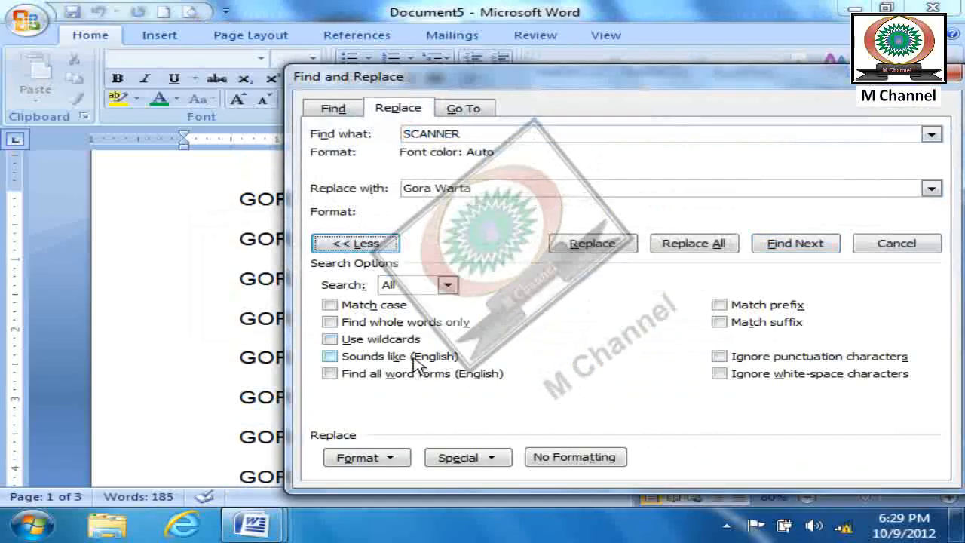
{"action": "left_click", "coordinate": [952, 75]}
{"action": "left_click", "coordinate": [914, 117]}
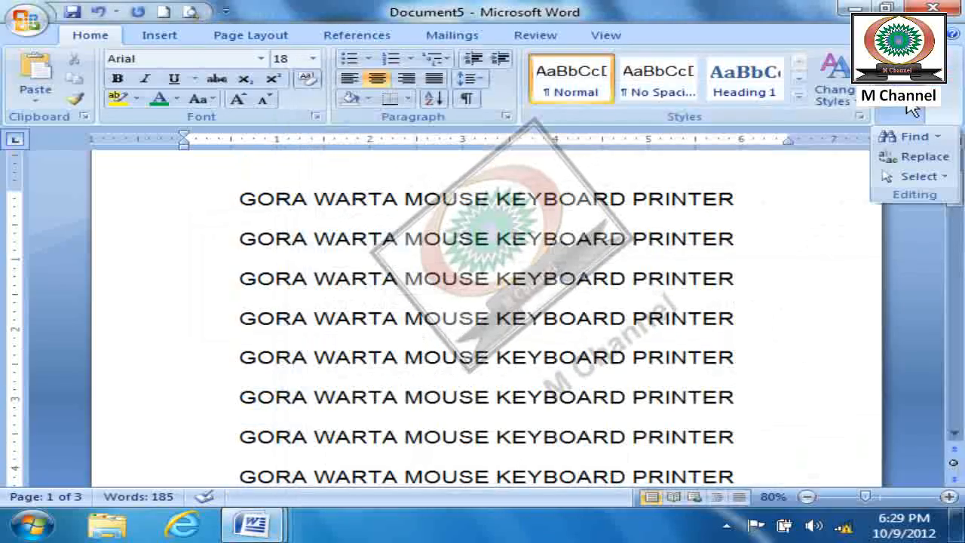
{"action": "left_click", "coordinate": [916, 178]}
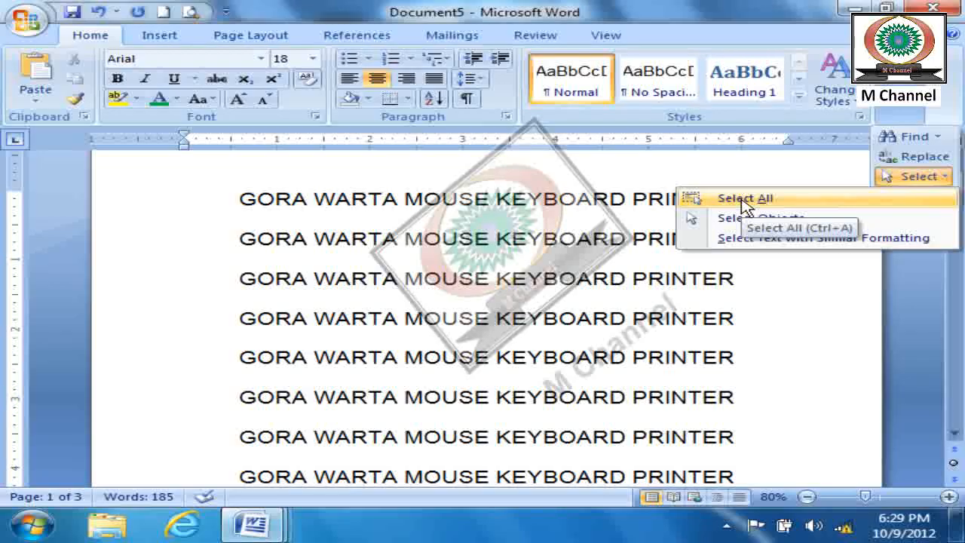
{"action": "left_click", "coordinate": [655, 348]}
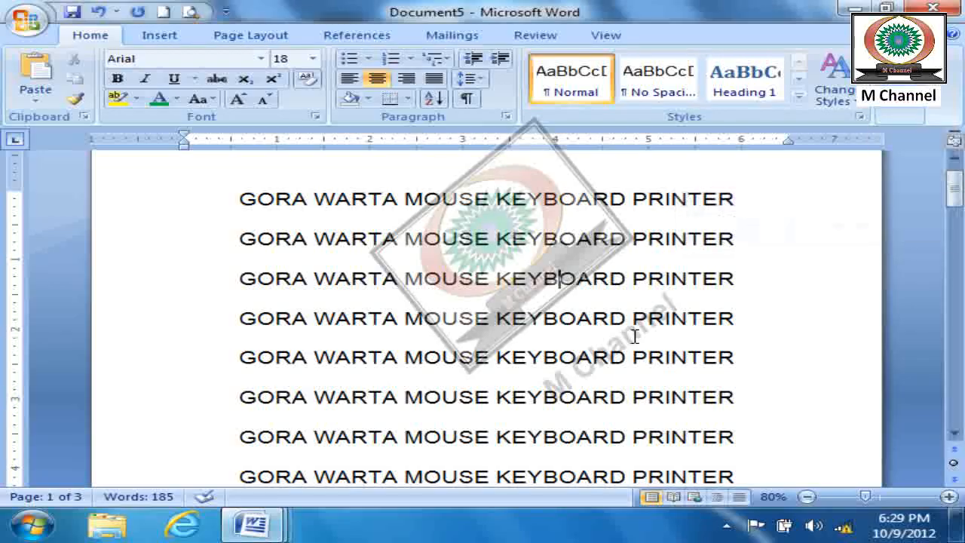
- Set the font color to red and the font to Castellar at the start of the first line without selecting text
{"action": "left_click", "coordinate": [221, 196]}
{"action": "left_click", "coordinate": [177, 99]}
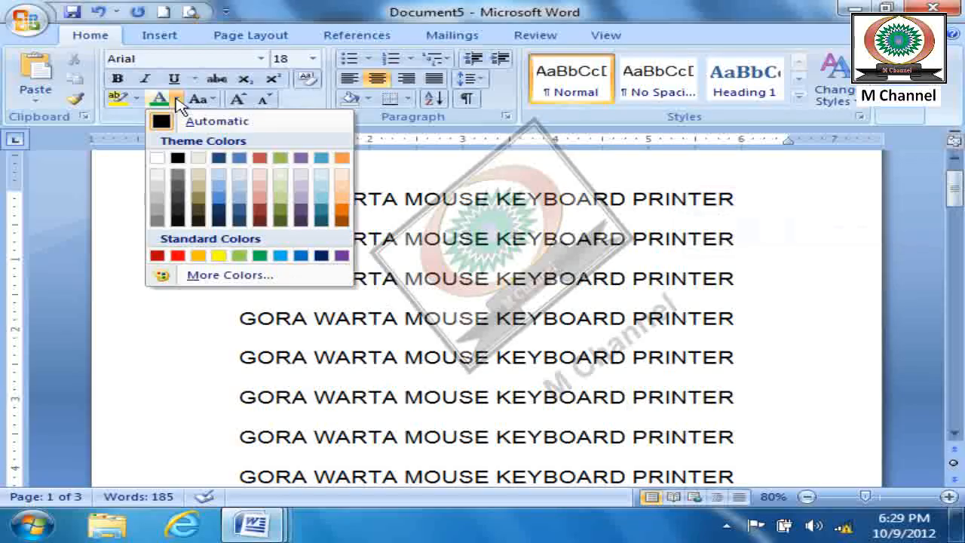
{"action": "left_click", "coordinate": [175, 256]}
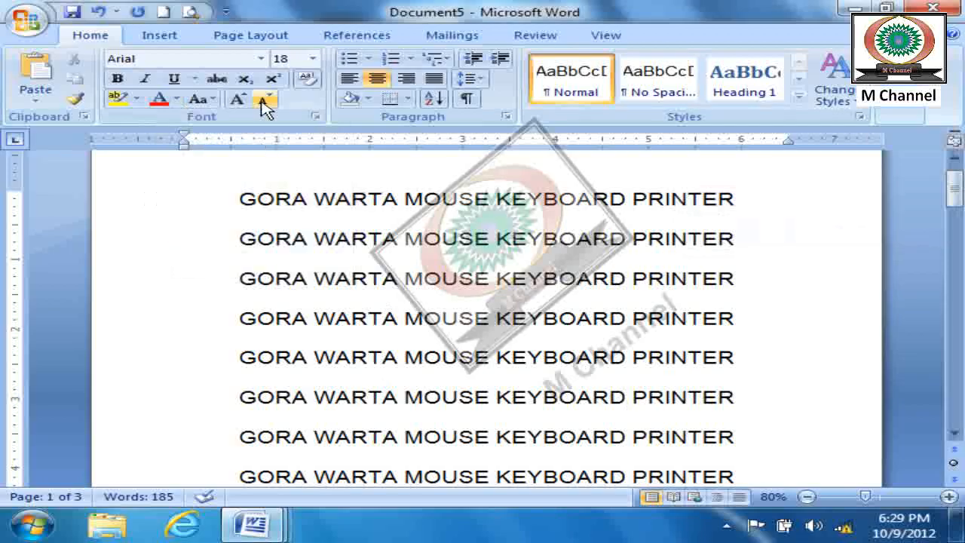
{"action": "left_click", "coordinate": [261, 58]}
{"action": "left_click", "coordinate": [194, 164]}
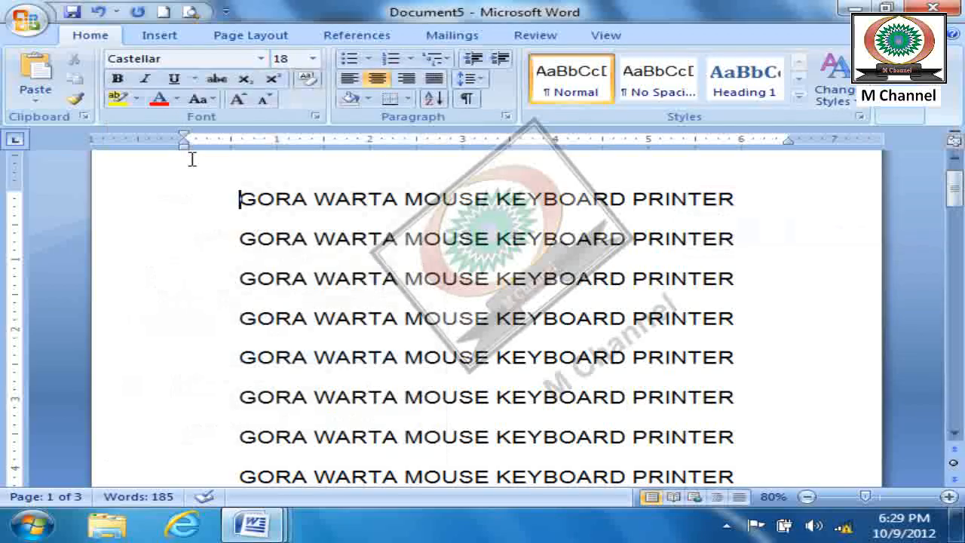
- Select the entire document with Select All, apply the red font color and clear the selection
{"action": "left_click", "coordinate": [901, 113]}
{"action": "left_click", "coordinate": [917, 176]}
{"action": "left_click", "coordinate": [792, 197]}
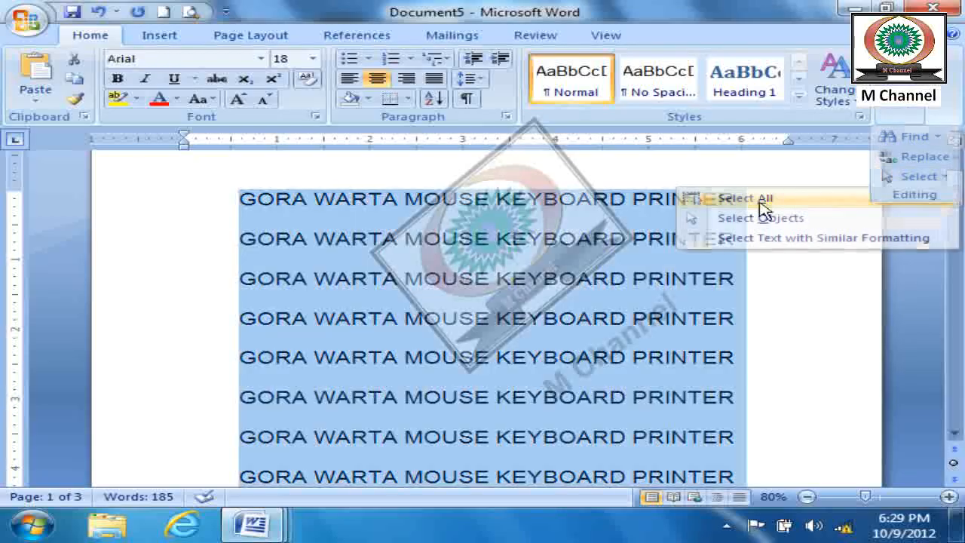
{"action": "left_click", "coordinate": [160, 99]}
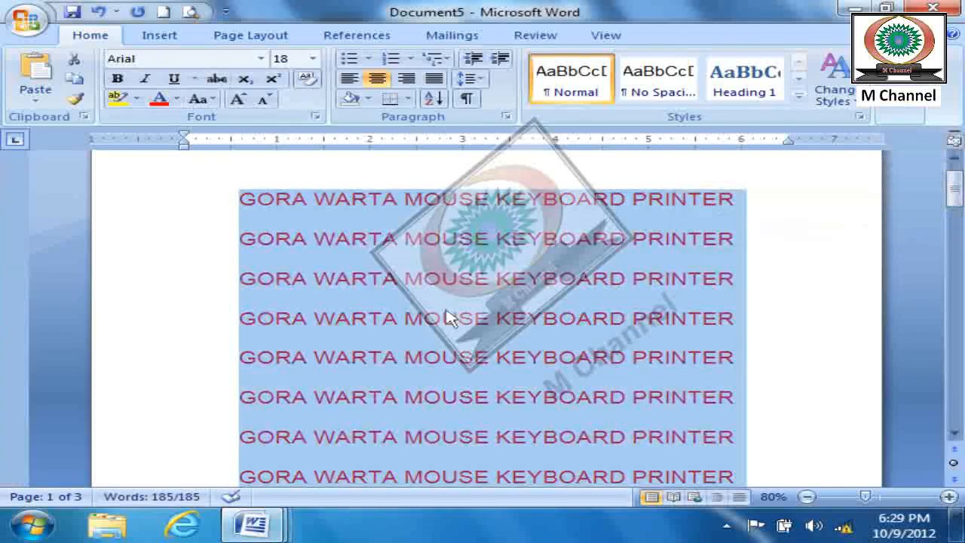
{"action": "left_click", "coordinate": [243, 215]}
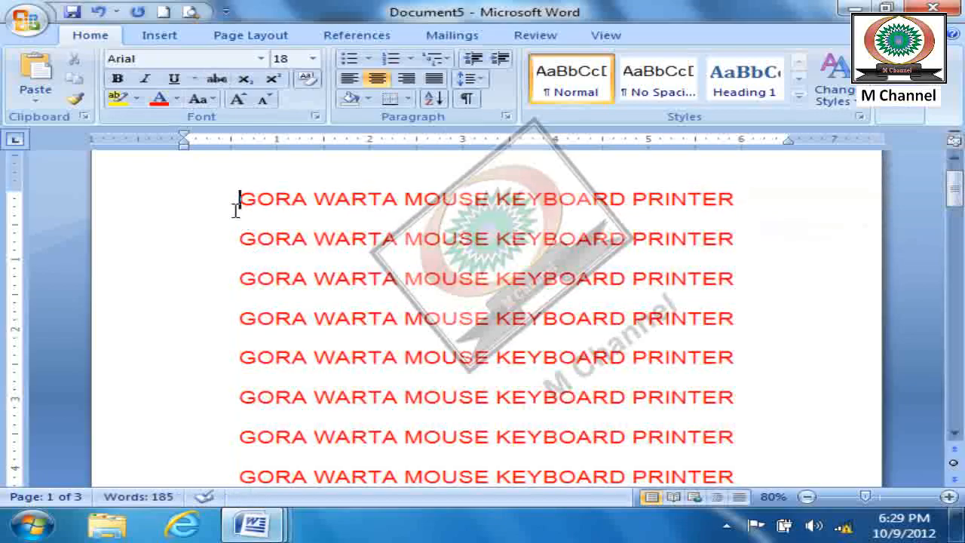
- Write "Ctrl+A" on a new line above the first line and remove that line again
{"action": "key", "text": "Return"}
{"action": "key", "text": "Up"}
{"action": "type", "text": "Ctrl+A"}
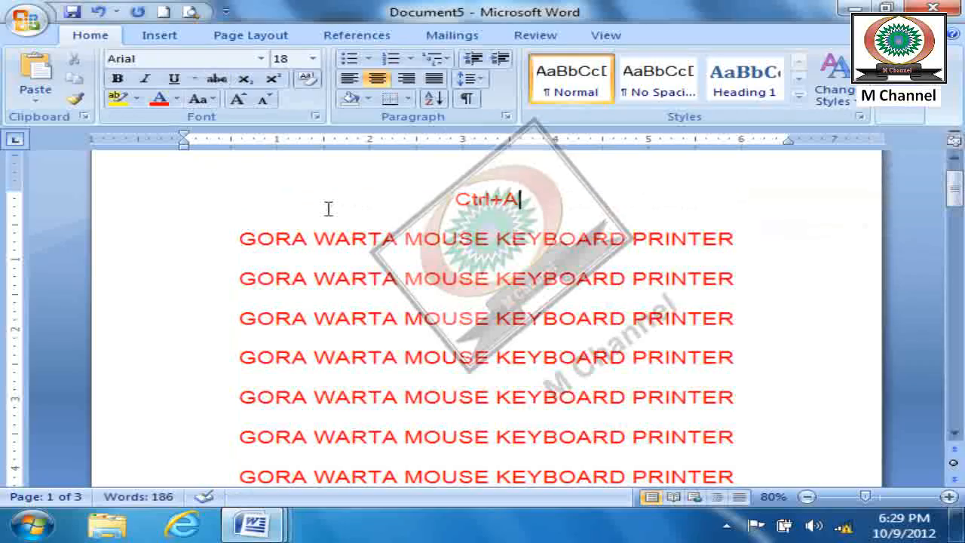
{"action": "key", "text": "BackSpace"}
{"action": "key", "text": "BackSpace"}
{"action": "key", "text": "BackSpace"}
{"action": "key", "text": "BackSpace"}
{"action": "key", "text": "BackSpace"}
{"action": "key", "text": "BackSpace"}
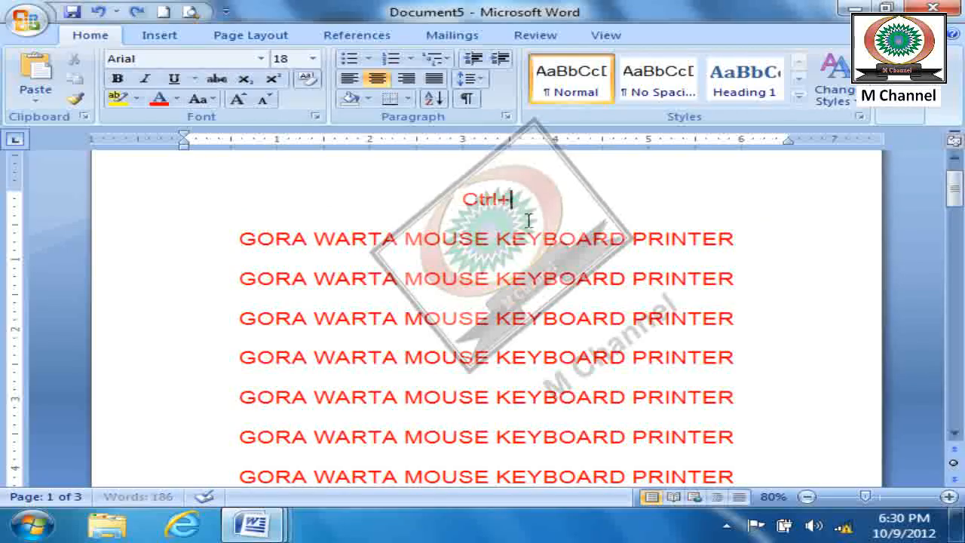
{"action": "key", "text": "Delete"}
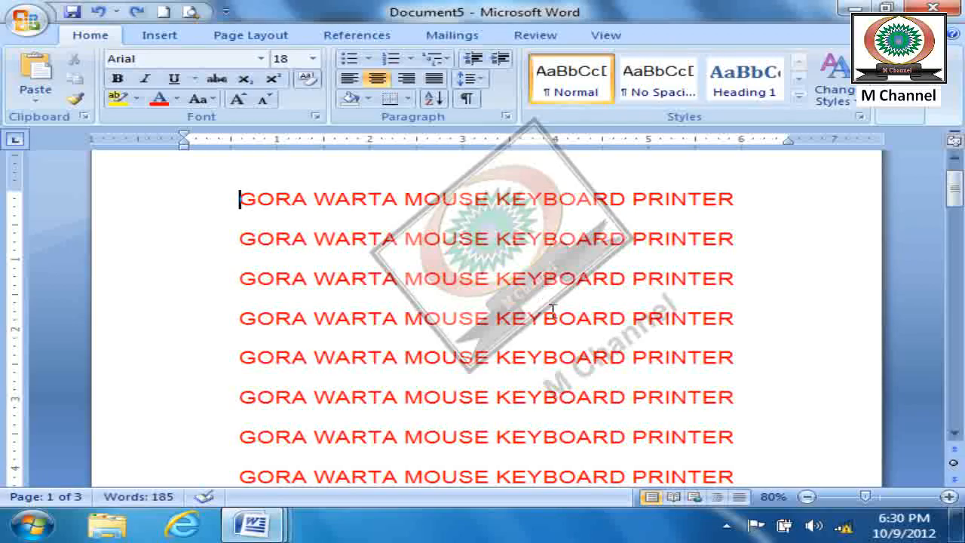
- Delete every line after the fifth line of the document
{"action": "left_click_drag", "start_coordinate": [228, 393], "coordinate": [711, 530]}
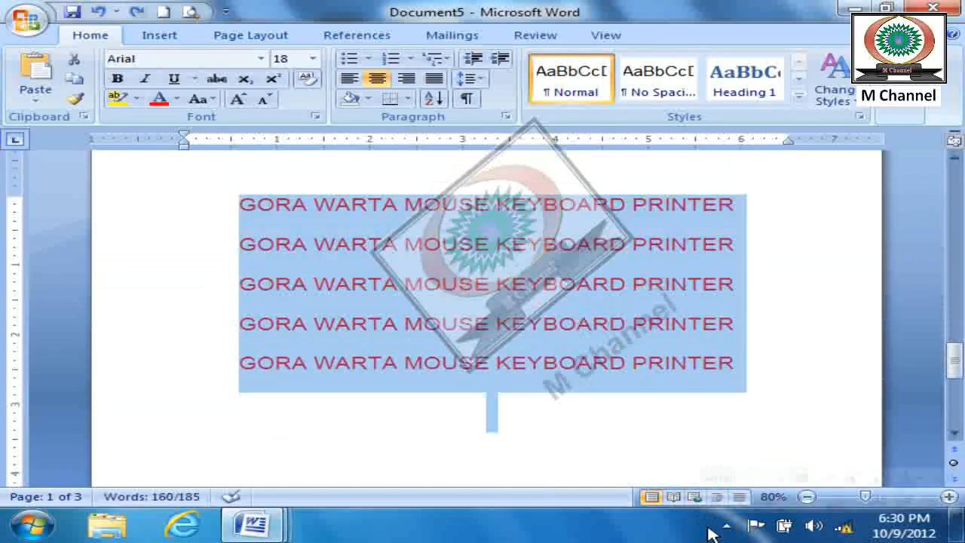
{"action": "key", "text": "Delete"}
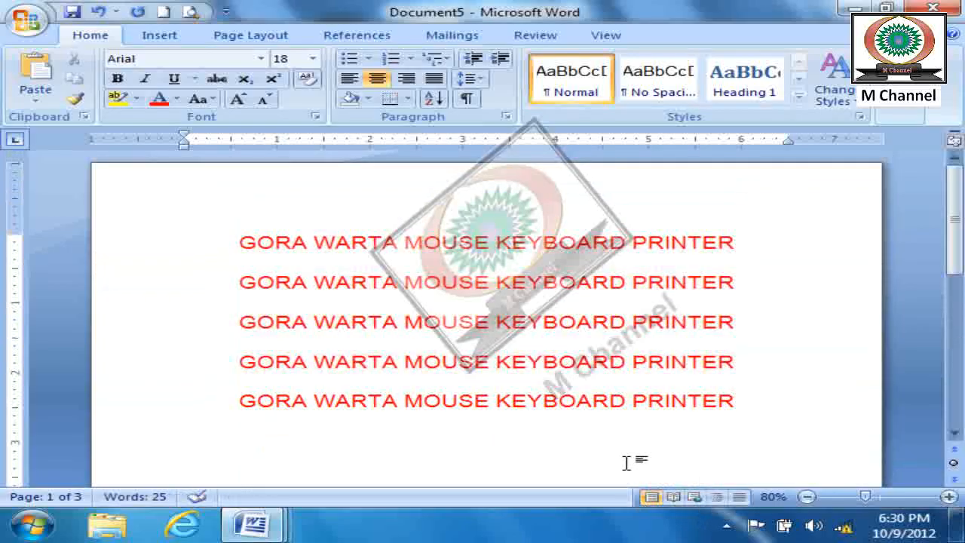
- Select the entire document two times, clearing the selection after each
{"action": "left_click", "coordinate": [900, 113]}
{"action": "left_click", "coordinate": [913, 177]}
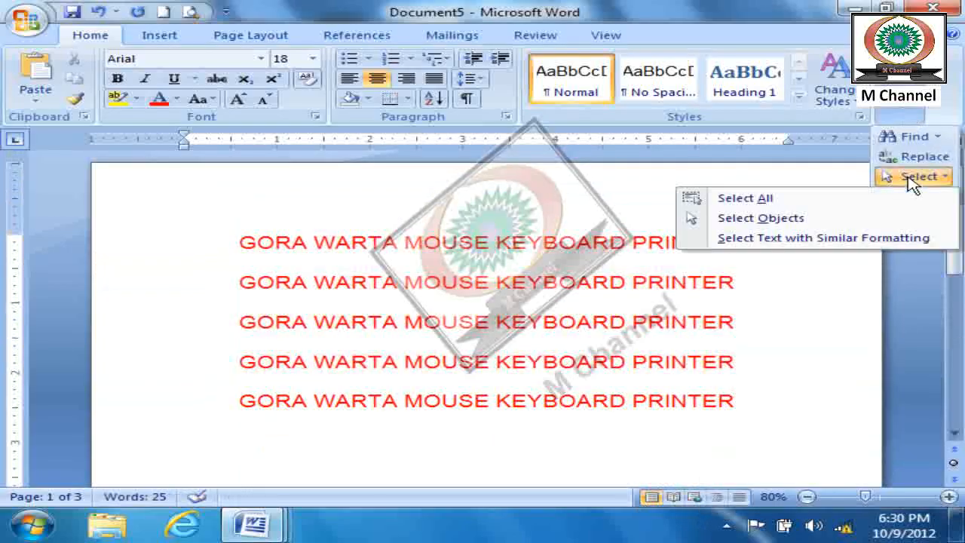
{"action": "left_click", "coordinate": [757, 202]}
{"action": "left_click", "coordinate": [802, 267]}
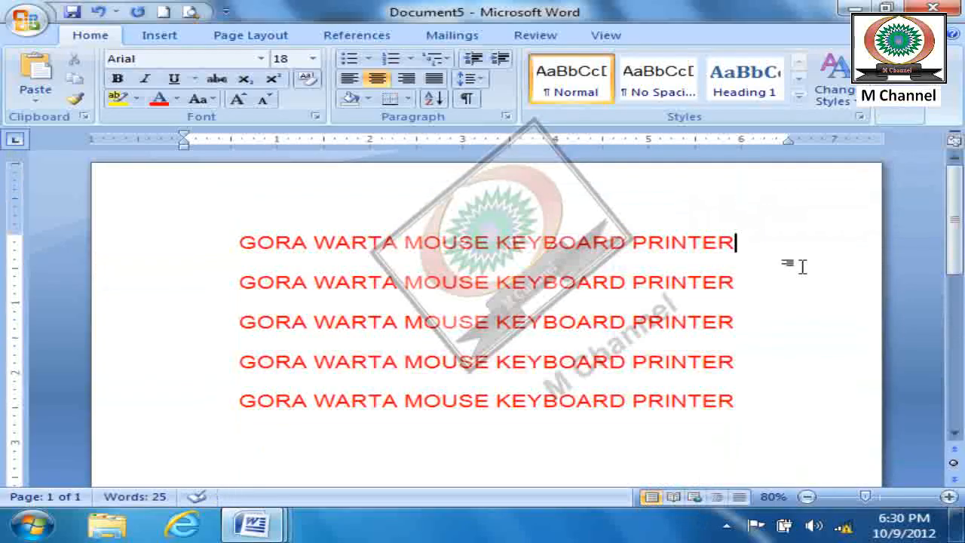
{"action": "key", "text": "ctrl+a"}
{"action": "left_click", "coordinate": [783, 268]}
- Select the five lines manually from the first line downward and clear the selection
{"action": "left_click_drag", "start_coordinate": [238, 238], "coordinate": [840, 394]}
{"action": "key", "text": "shift+Down"}
{"action": "key", "text": "shift+Down"}
{"action": "key", "text": "shift+Down"}
{"action": "key", "text": "shift+Down"}
{"action": "key", "text": "shift+Down"}
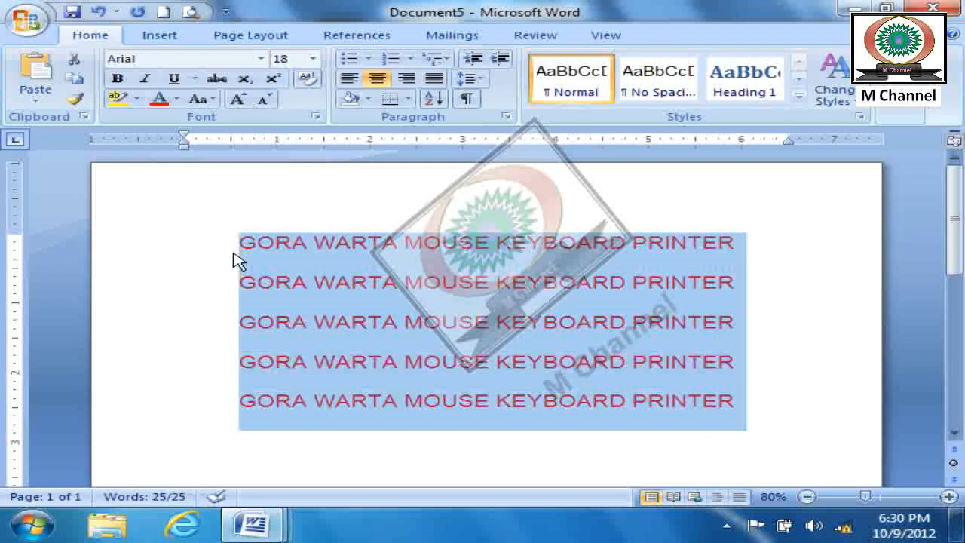
{"action": "left_click", "coordinate": [353, 284]}
- Change the font color of the second and fourth lines to green
{"action": "left_click_drag", "start_coordinate": [235, 242], "coordinate": [677, 239]}
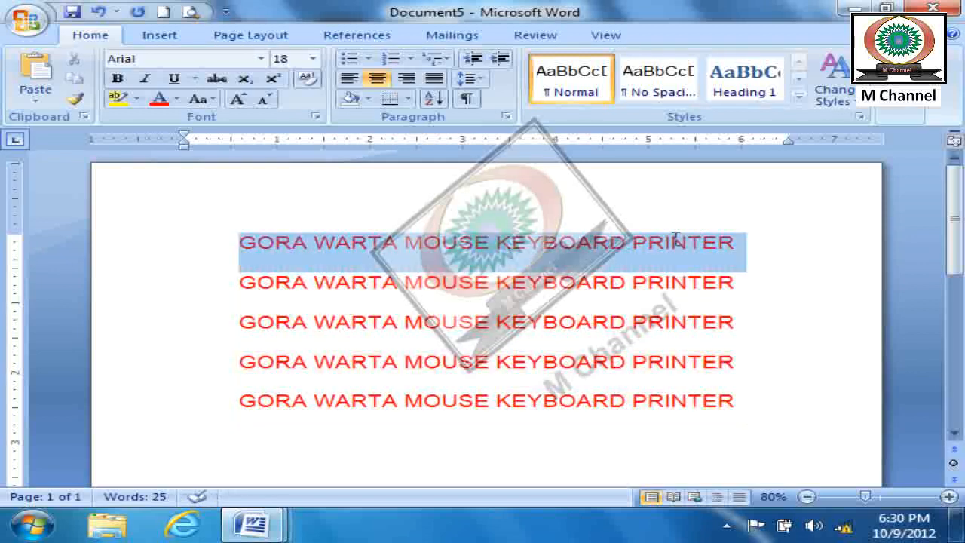
{"action": "left_click_drag", "start_coordinate": [232, 291], "coordinate": [734, 290]}
{"action": "left_click", "coordinate": [177, 99]}
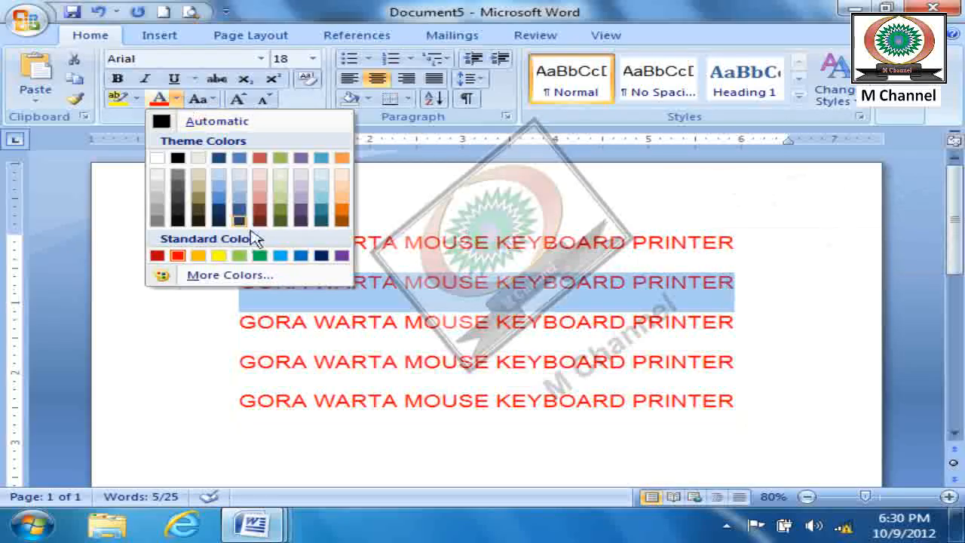
{"action": "left_click", "coordinate": [261, 256]}
{"action": "left_click_drag", "start_coordinate": [242, 360], "coordinate": [739, 362]}
{"action": "left_click", "coordinate": [158, 99]}
{"action": "left_click", "coordinate": [452, 415]}
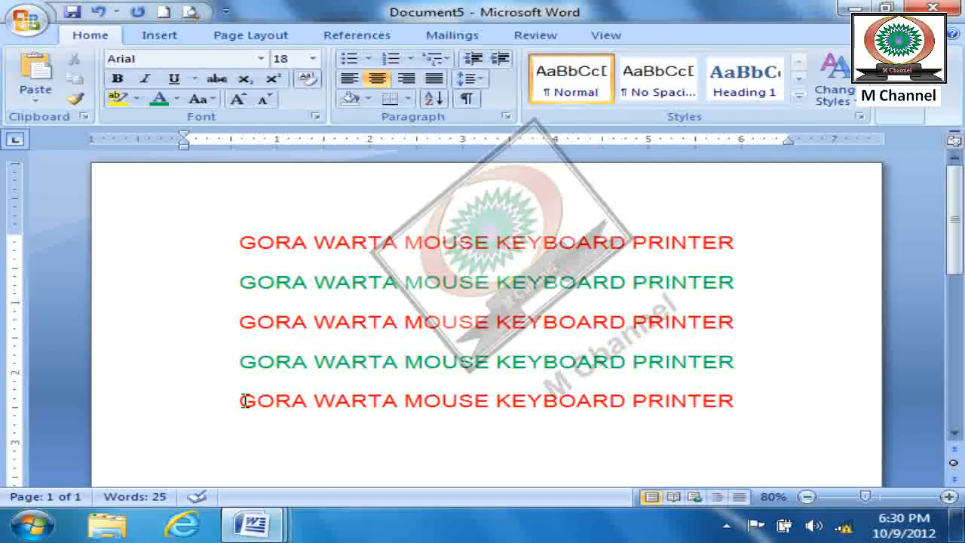
- Select the first characters of the fifth line, extend the selection to the whole line and clear it
{"action": "key", "text": "shift+Right"}
{"action": "key", "text": "shift+Right"}
{"action": "key", "text": "shift+Right"}
{"action": "key", "text": "shift+Right"}
{"action": "key", "text": "shift+Right"}
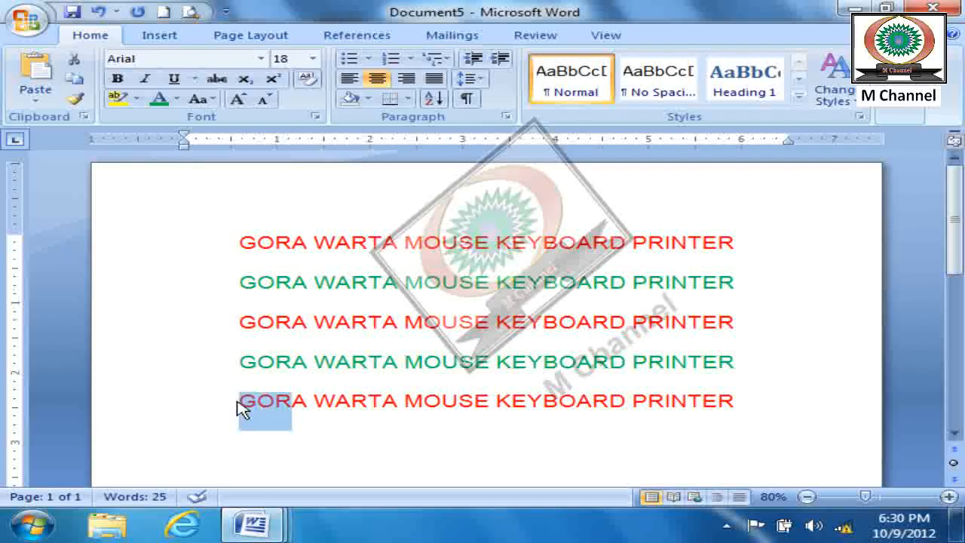
{"action": "key", "text": "shift+Down"}
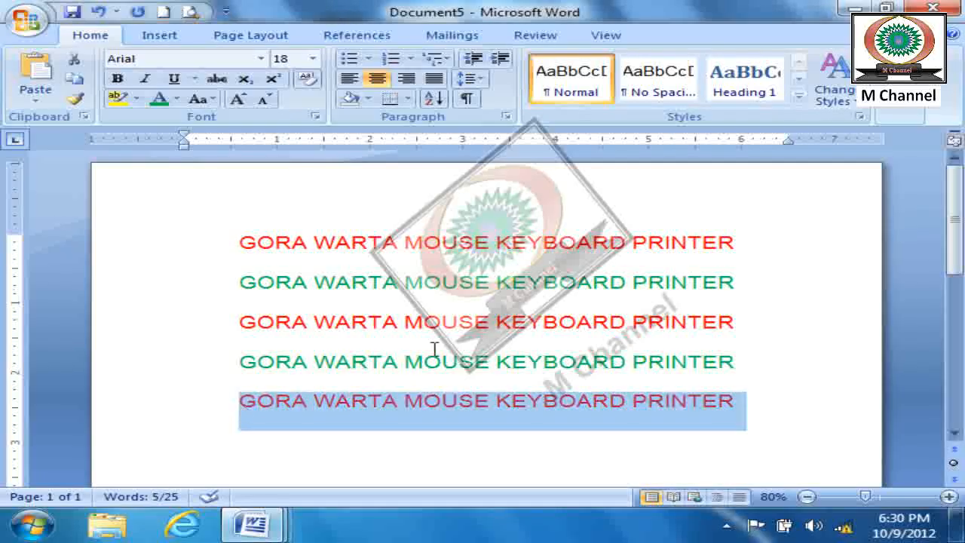
{"action": "left_click", "coordinate": [577, 458]}
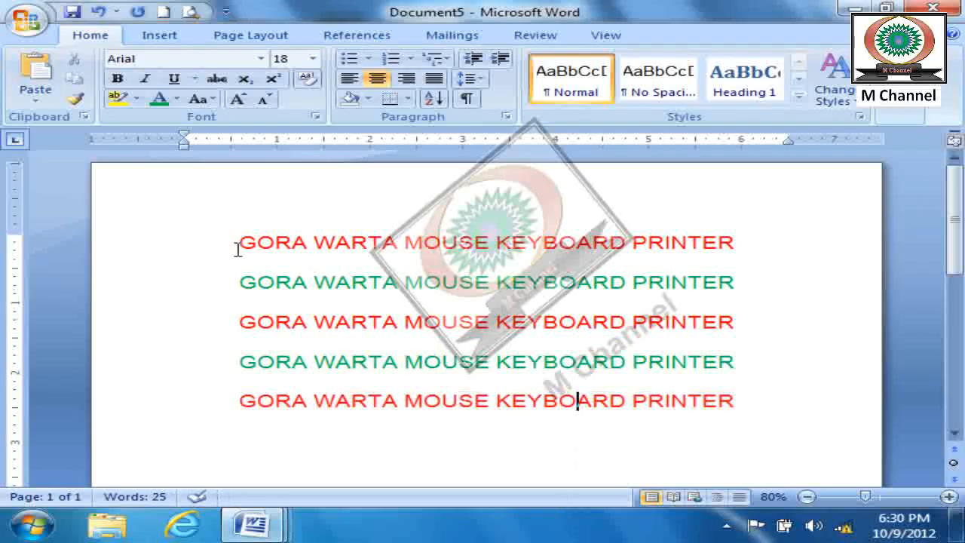
- Select vertical text blocks across all five lines, coloring the "GORA WAR" block green and the "TA MOUSE KE" block purple
{"action": "left_click_drag", "start_coordinate": [236, 239], "coordinate": [371, 411]}
{"action": "left_click", "coordinate": [157, 99]}
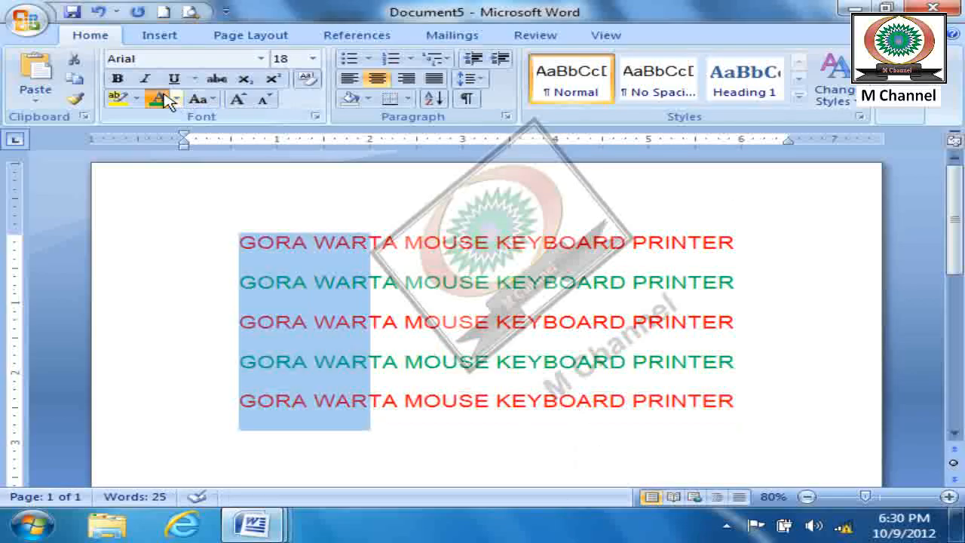
{"action": "left_click_drag", "start_coordinate": [374, 235], "coordinate": [525, 419]}
{"action": "left_click", "coordinate": [176, 98]}
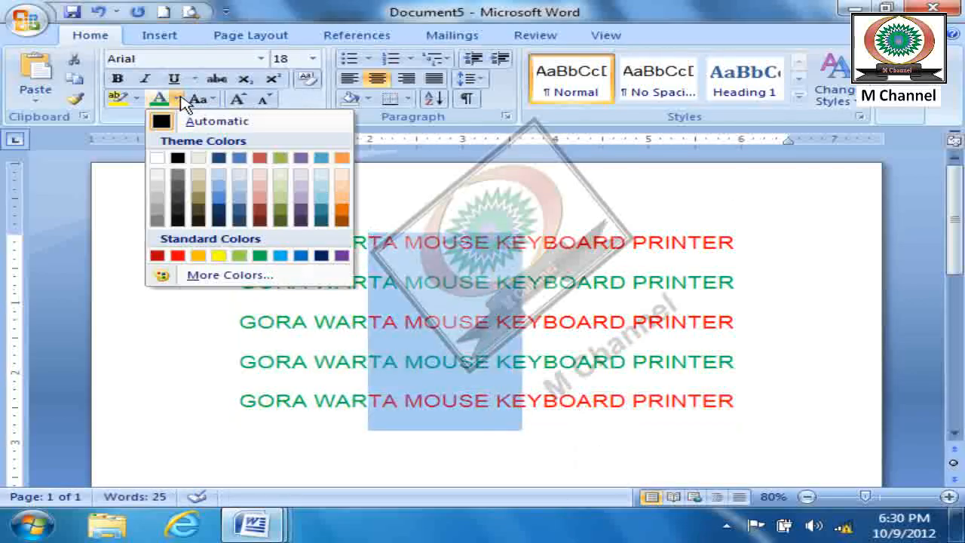
{"action": "left_click", "coordinate": [341, 254]}
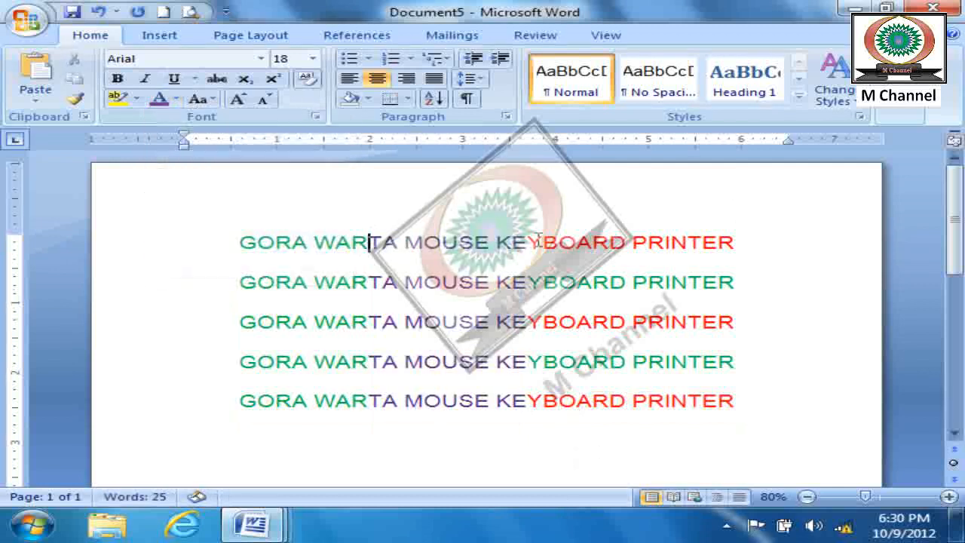
- Select the "YBOARD PRINTER" block vertically across all five lines and color it orange
{"action": "left_click_drag", "start_coordinate": [533, 241], "coordinate": [758, 399]}
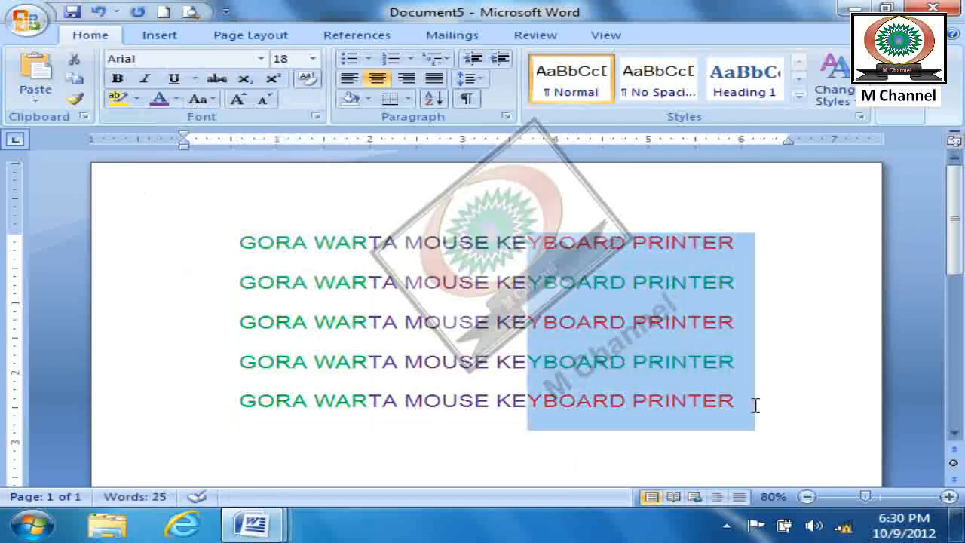
{"action": "left_click", "coordinate": [177, 99]}
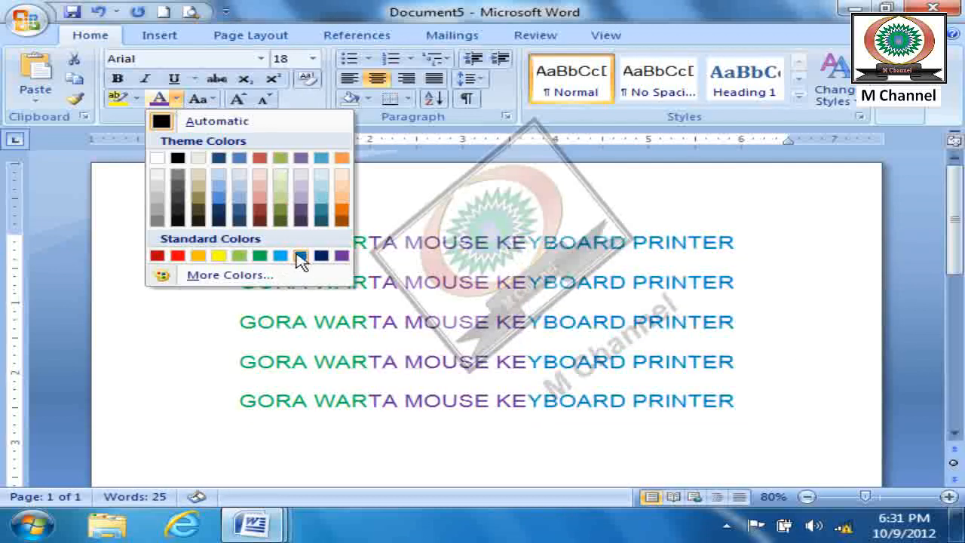
{"action": "left_click", "coordinate": [339, 209]}
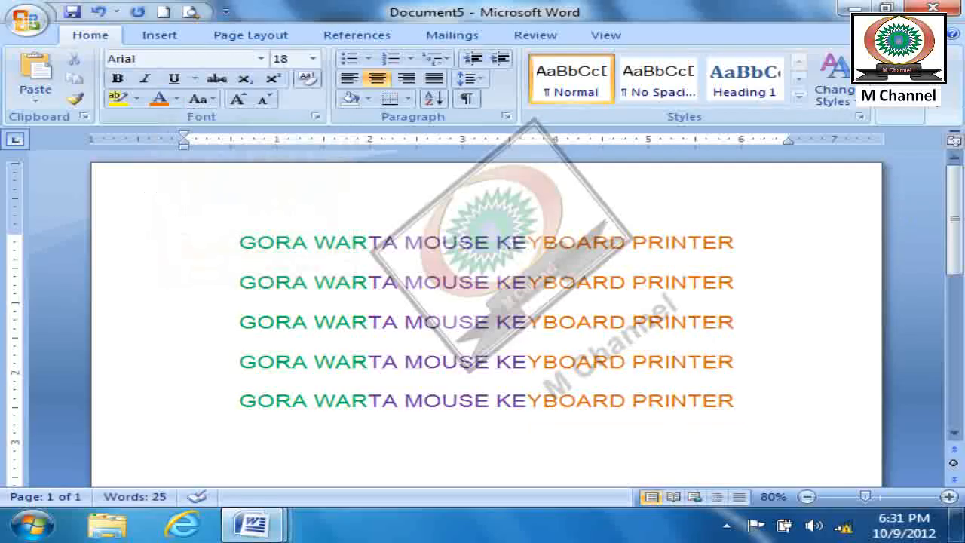
{"action": "left_click", "coordinate": [903, 108]}
{"action": "left_click", "coordinate": [918, 178]}
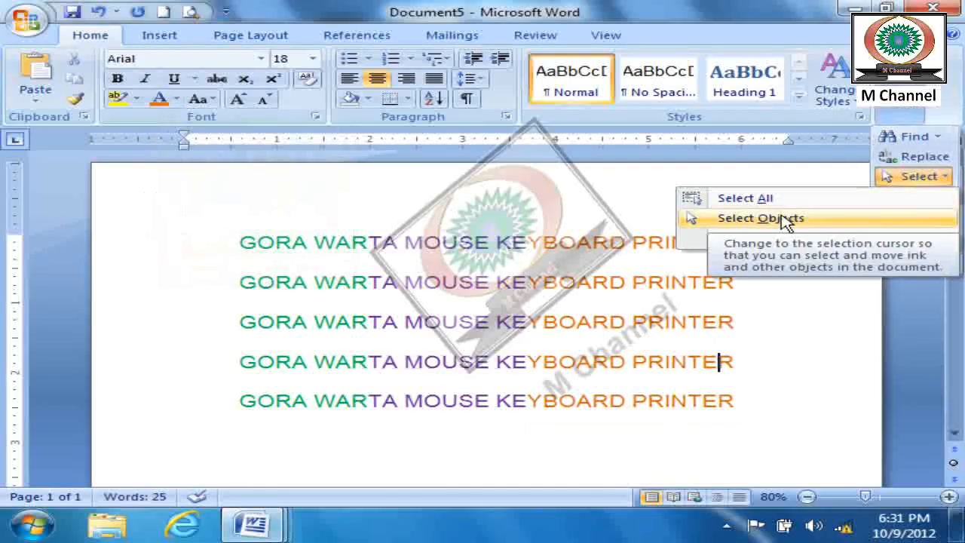
{"action": "left_click", "coordinate": [793, 388]}
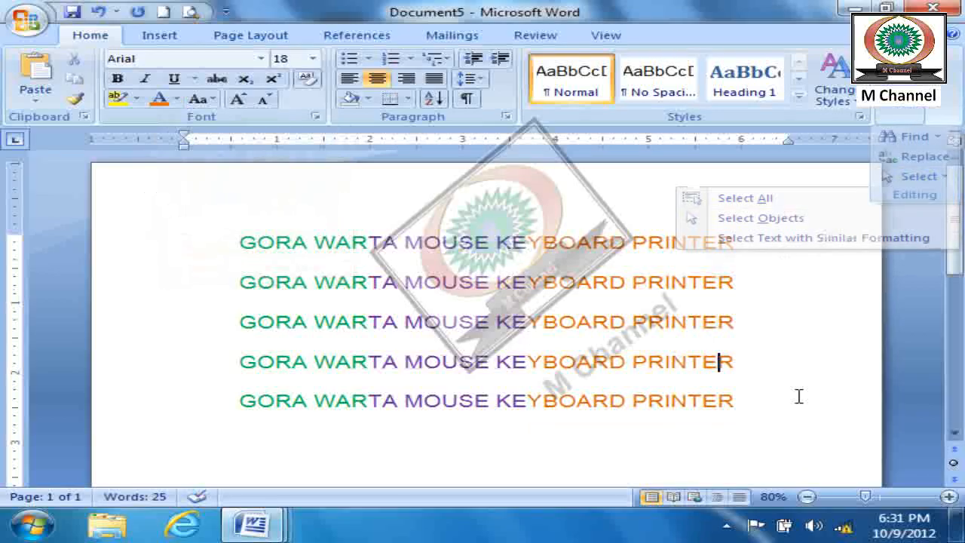
- Draw a rounded rectangle just below the last line of text
{"action": "left_click", "coordinate": [180, 37]}
{"action": "left_click", "coordinate": [362, 62]}
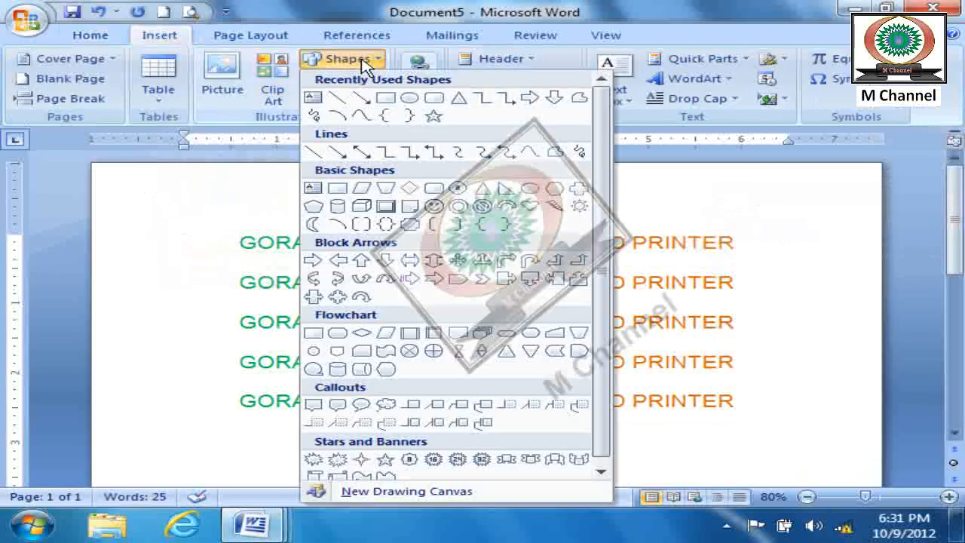
{"action": "left_click", "coordinate": [409, 98]}
{"action": "scroll", "coordinate": [275, 381], "scroll_direction": "down", "scroll_amount": 2}
{"action": "scroll", "coordinate": [274, 382], "scroll_direction": "down", "scroll_amount": 3}
{"action": "mouse_move", "coordinate": [248, 196]}
{"action": "left_mouse_down"}
{"action": "mouse_move", "coordinate": [433, 287]}
{"action": "mouse_move", "coordinate": [494, 277]}
{"action": "left_mouse_up"}
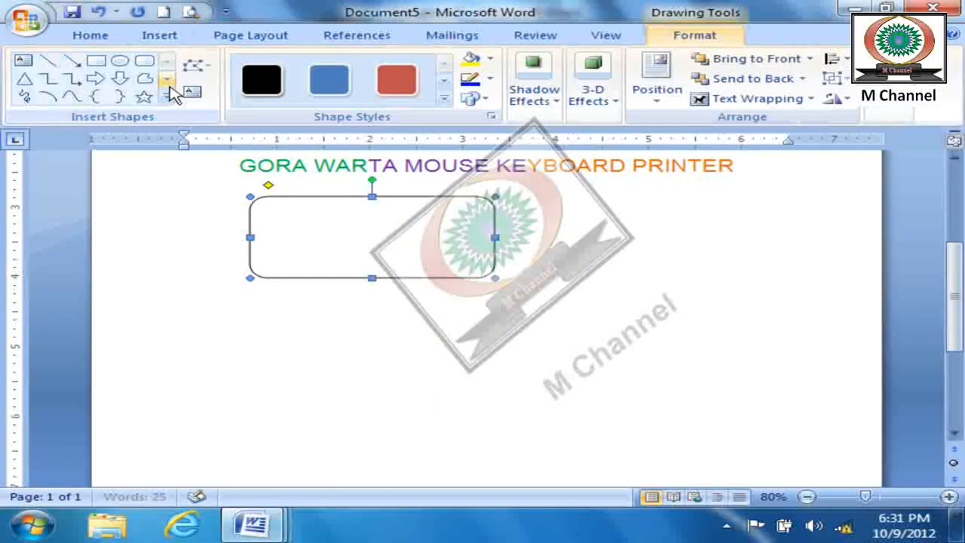
{"action": "left_click", "coordinate": [121, 80]}
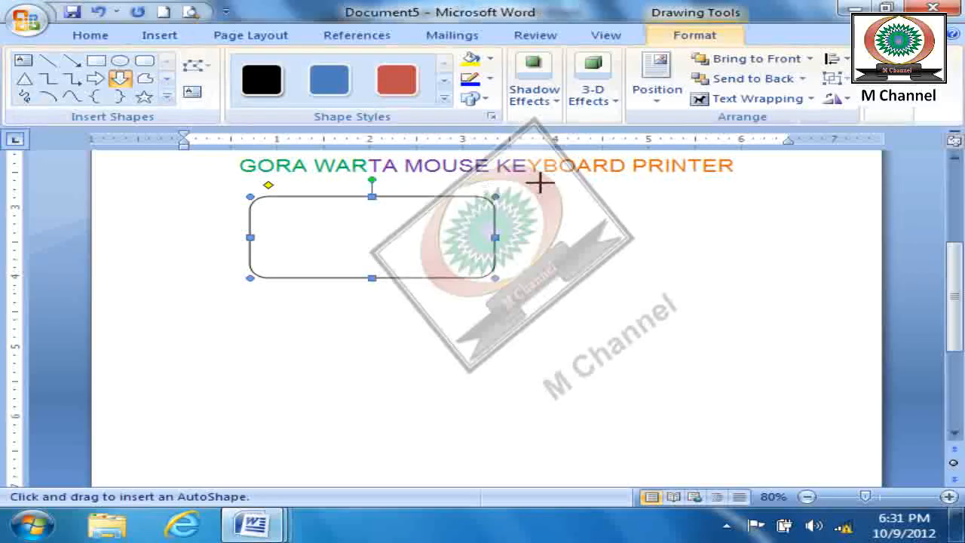
{"action": "left_click_drag", "start_coordinate": [322, 197], "coordinate": [416, 278]}
{"action": "key", "text": "ctrl+z"}
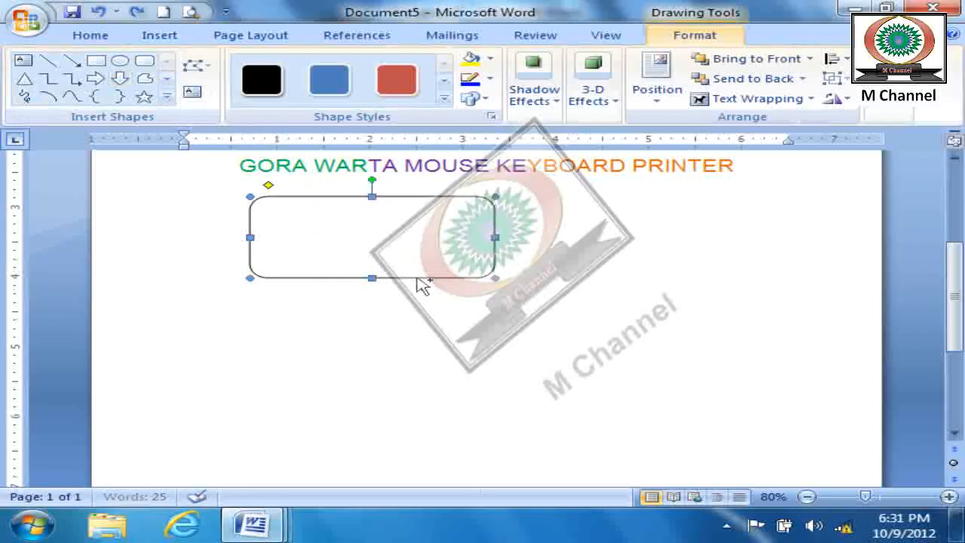
- Draw a right block arrow inside the rounded rectangle, plus an ellipse beside the rectangle and an isosceles triangle below it
{"action": "left_click", "coordinate": [95, 78]}
{"action": "left_click_drag", "start_coordinate": [296, 215], "coordinate": [463, 265]}
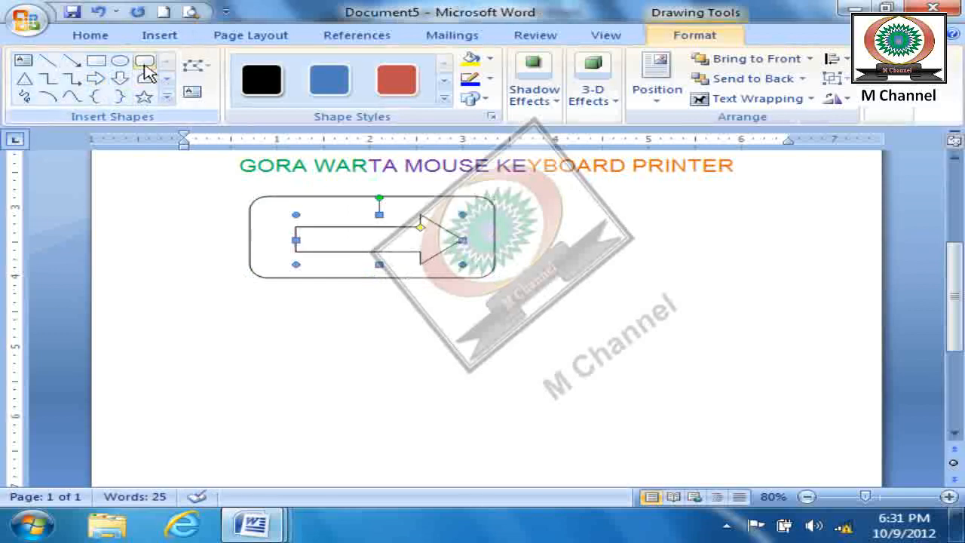
{"action": "left_click", "coordinate": [120, 62]}
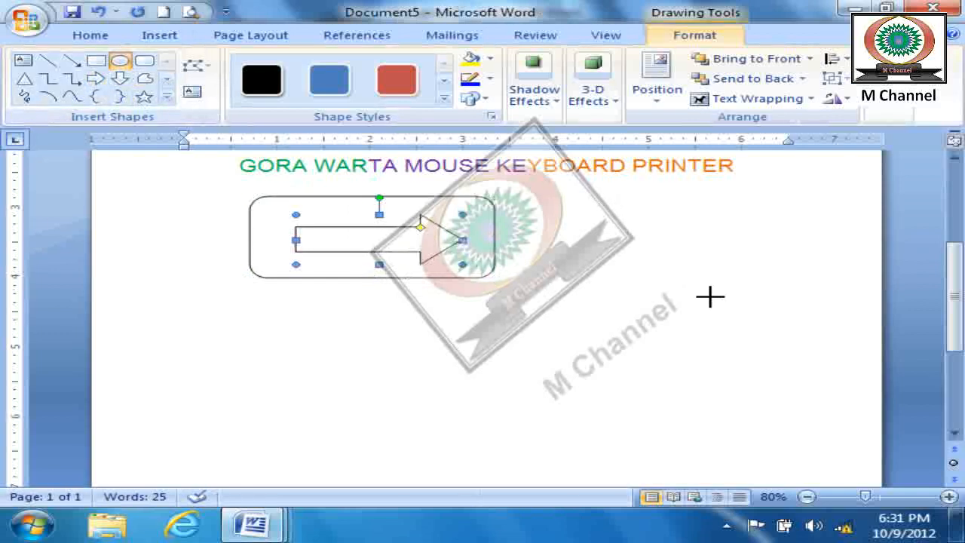
{"action": "left_click_drag", "start_coordinate": [549, 184], "coordinate": [716, 303]}
{"action": "left_click", "coordinate": [28, 80]}
{"action": "left_click_drag", "start_coordinate": [353, 302], "coordinate": [510, 438]}
- Apply the black shape style to the triangle, the red one to the rounded rectangle and the blue one to the ellipse
{"action": "left_click", "coordinate": [261, 75]}
{"action": "left_click", "coordinate": [370, 277]}
{"action": "left_click", "coordinate": [397, 79]}
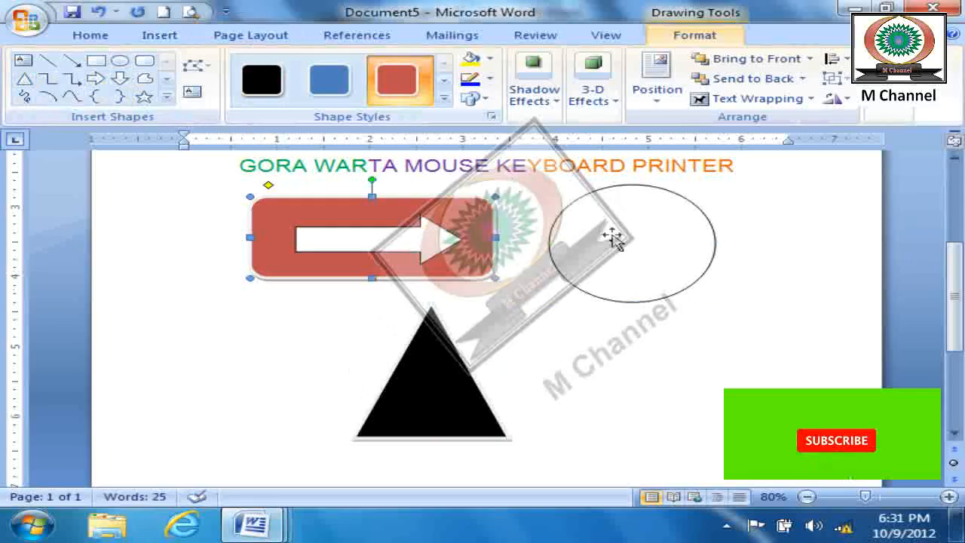
{"action": "left_click", "coordinate": [596, 234]}
{"action": "left_click", "coordinate": [329, 79]}
{"action": "left_click", "coordinate": [754, 354]}
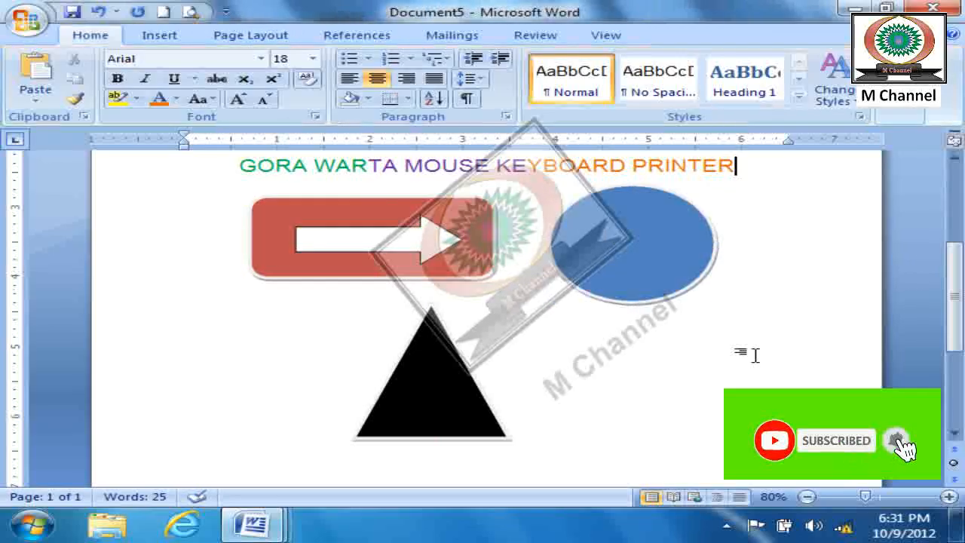
- Use Select All to delete the document's content, undo the deletion and clear the selection
{"action": "left_click", "coordinate": [909, 117]}
{"action": "left_click", "coordinate": [914, 176]}
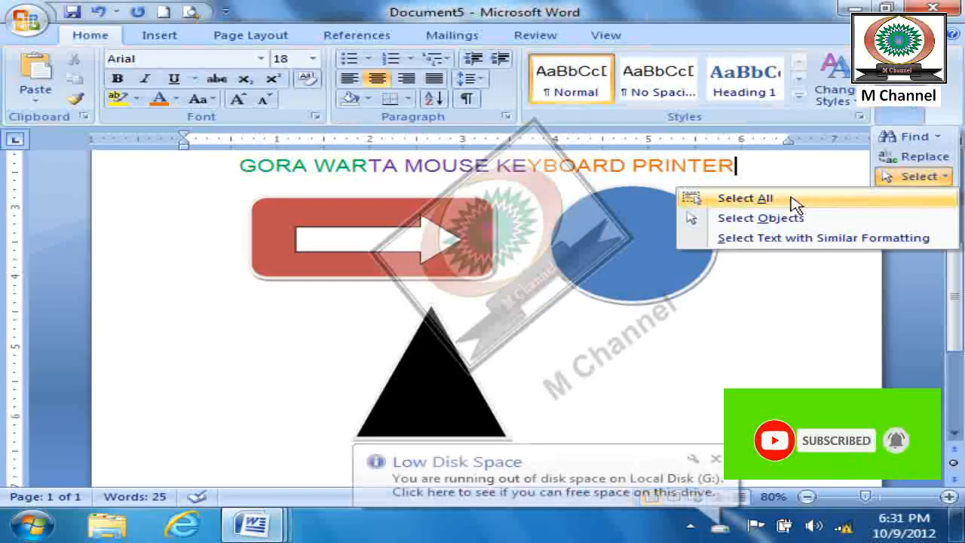
{"action": "left_click", "coordinate": [745, 197]}
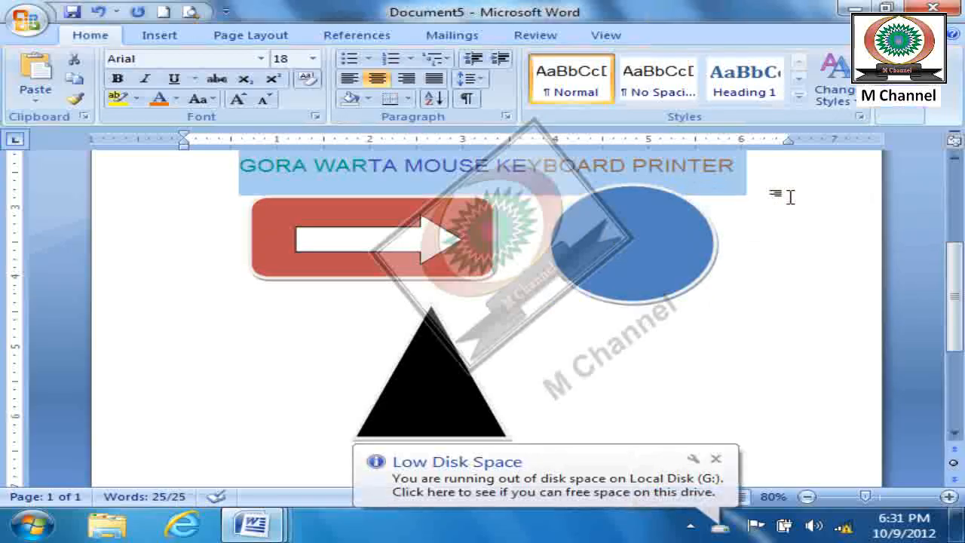
{"action": "key", "text": "Delete"}
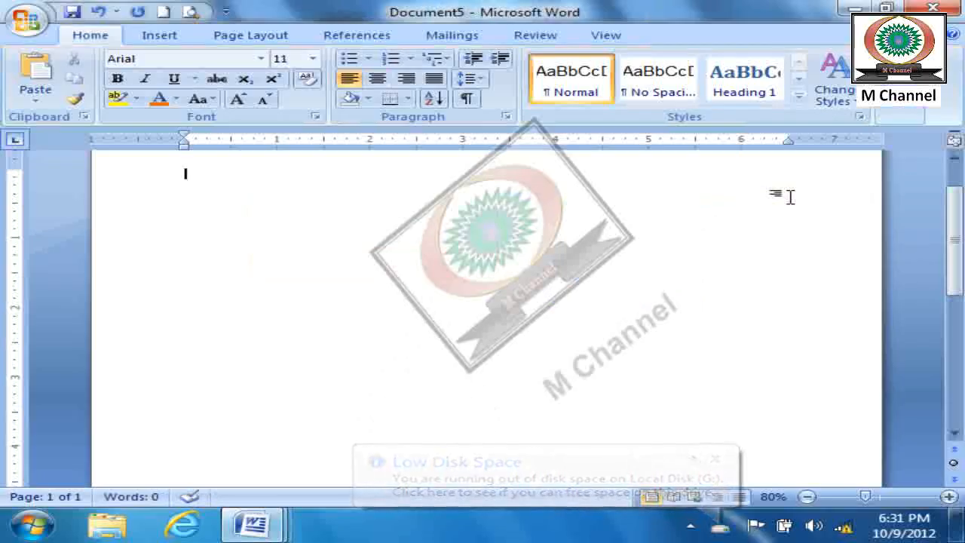
{"action": "scroll", "coordinate": [790, 290], "scroll_direction": "up", "scroll_amount": 1}
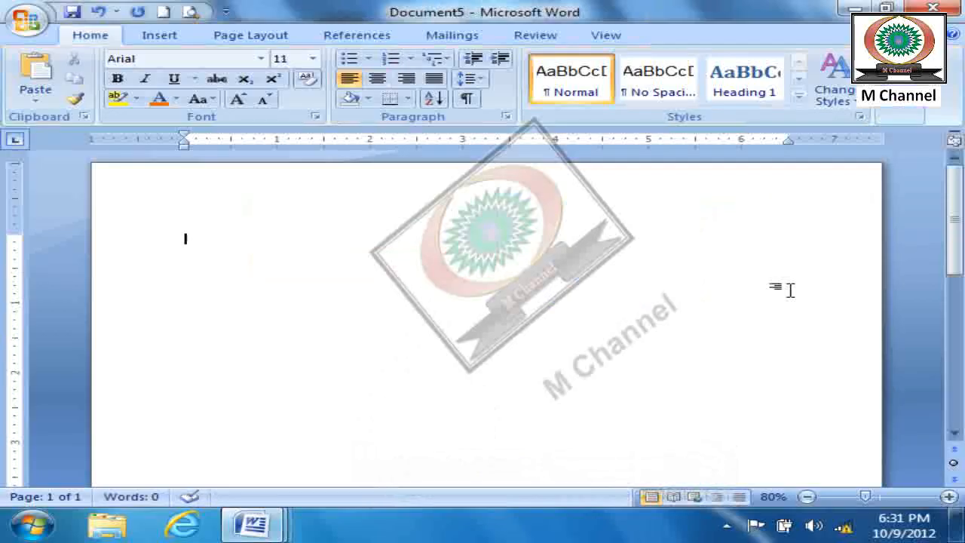
{"action": "key", "text": "ctrl+z"}
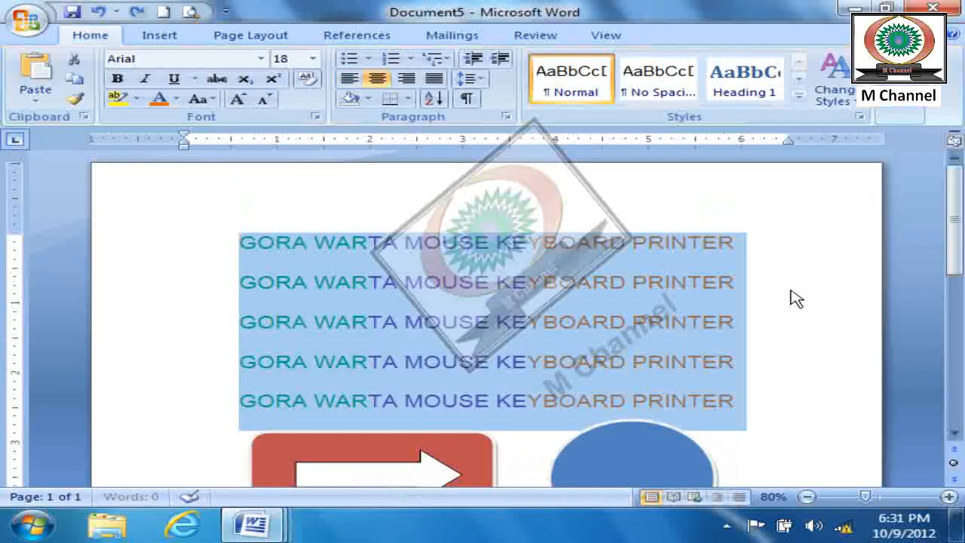
{"action": "left_click", "coordinate": [807, 362]}
- Use Select Objects to select all the drawn shapes together, delete them, undo the deletion and deselect the shapes
{"action": "left_click", "coordinate": [900, 109]}
{"action": "left_click", "coordinate": [916, 178]}
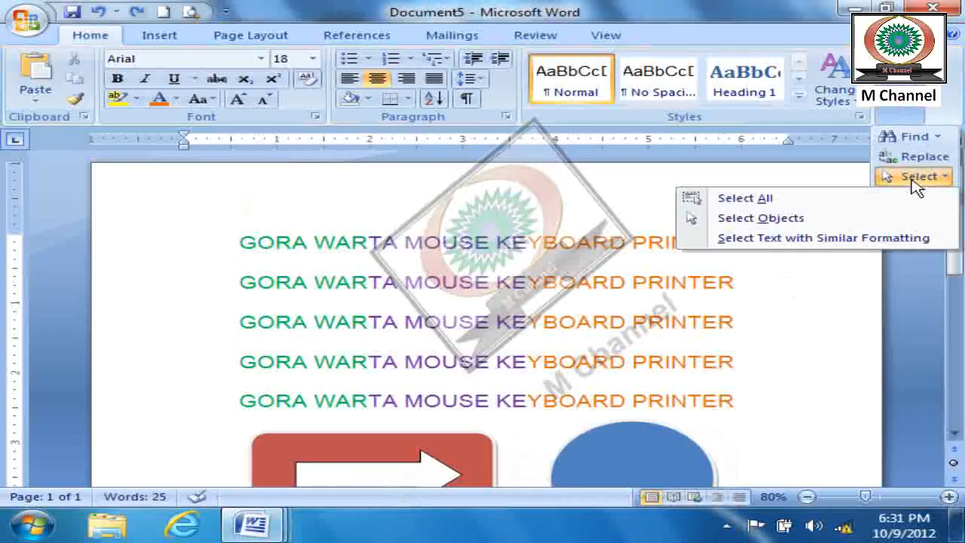
{"action": "left_click", "coordinate": [758, 219]}
{"action": "scroll", "coordinate": [798, 384], "scroll_direction": "down", "scroll_amount": 3}
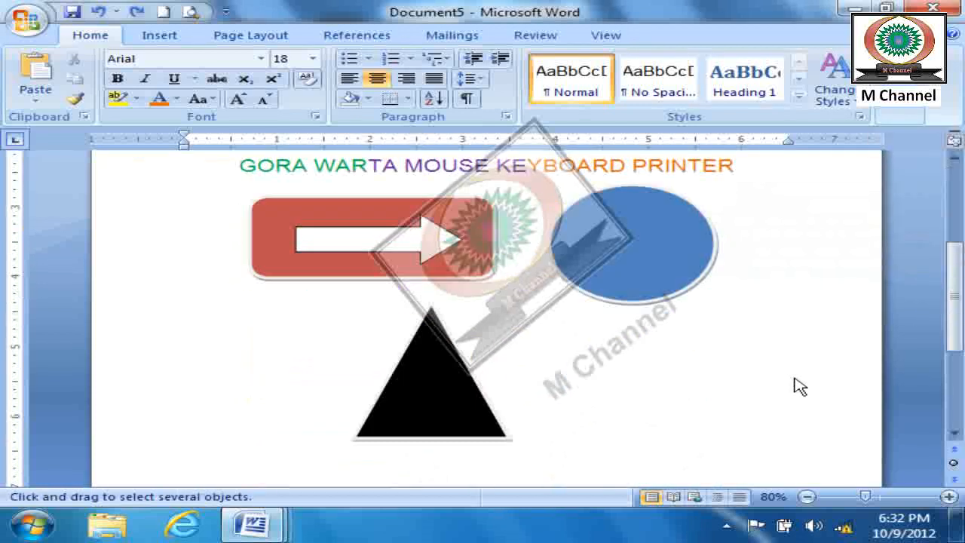
{"action": "scroll", "coordinate": [833, 451], "scroll_direction": "down", "scroll_amount": 3}
{"action": "mouse_move", "coordinate": [314, 211]}
{"action": "left_mouse_down"}
{"action": "mouse_move", "coordinate": [221, 135]}
{"action": "mouse_move", "coordinate": [154, 106]}
{"action": "mouse_move", "coordinate": [147, 211]}
{"action": "left_mouse_up"}
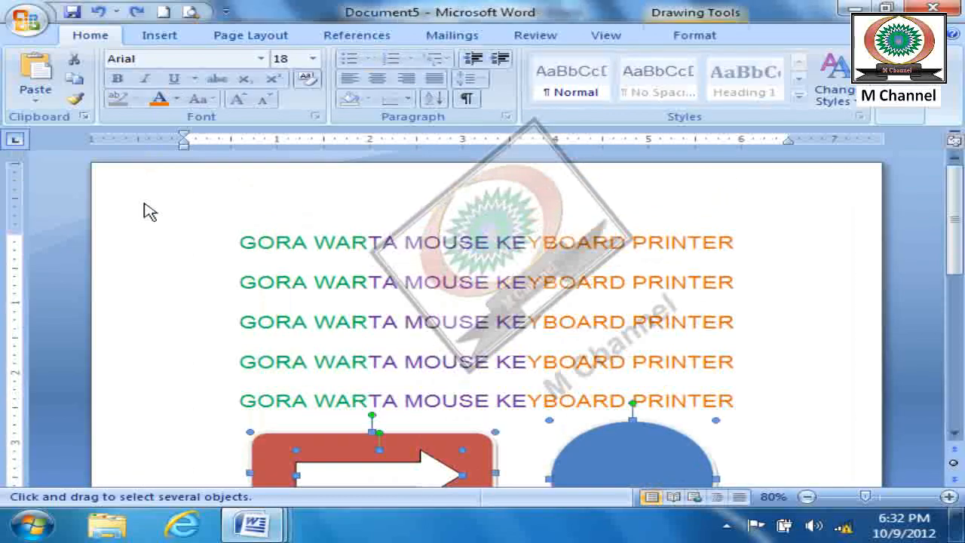
{"action": "key", "text": "Delete"}
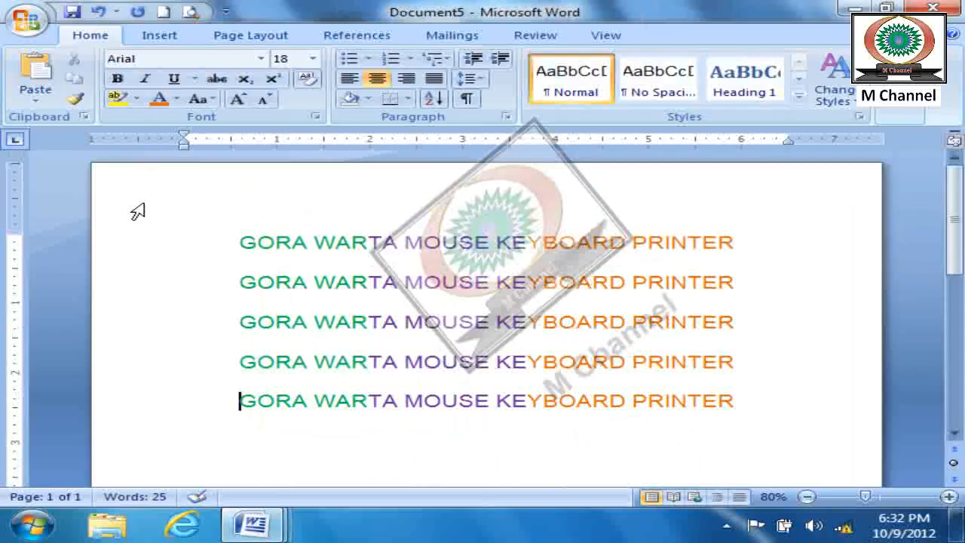
{"action": "key", "text": "ctrl+z"}
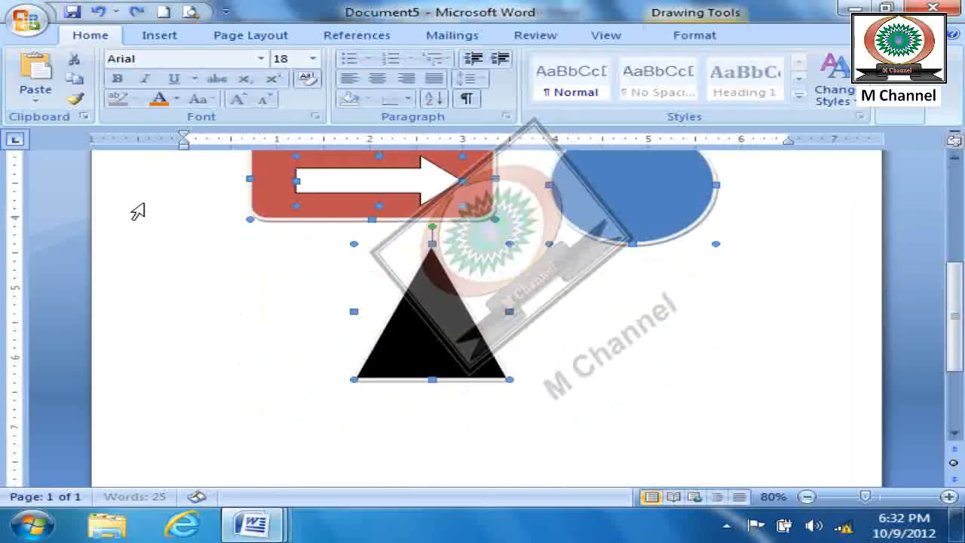
{"action": "left_click", "coordinate": [664, 384]}
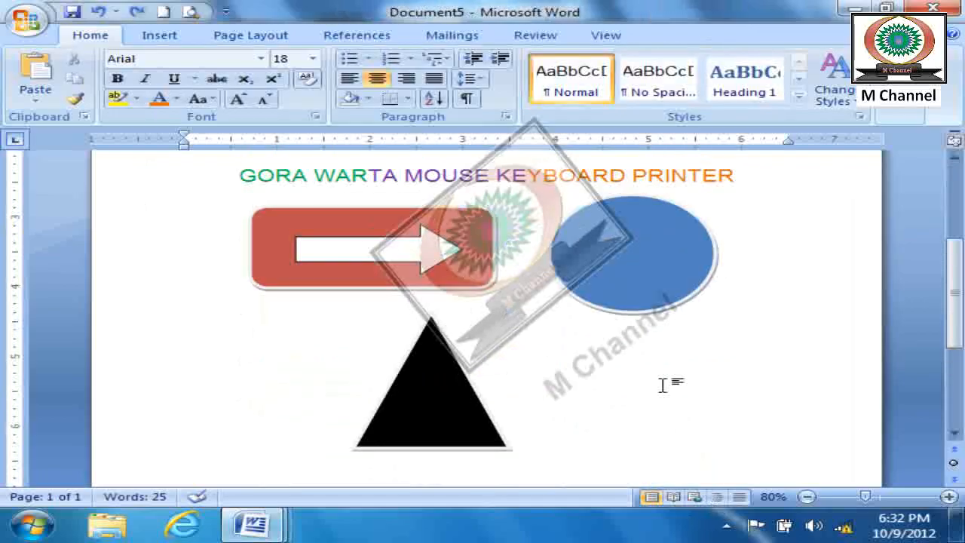
- Create a new blank document, enter "Computer" and duplicate the word until it stands three times on the first line
{"action": "left_click", "coordinate": [901, 113]}
{"action": "left_click", "coordinate": [918, 176]}
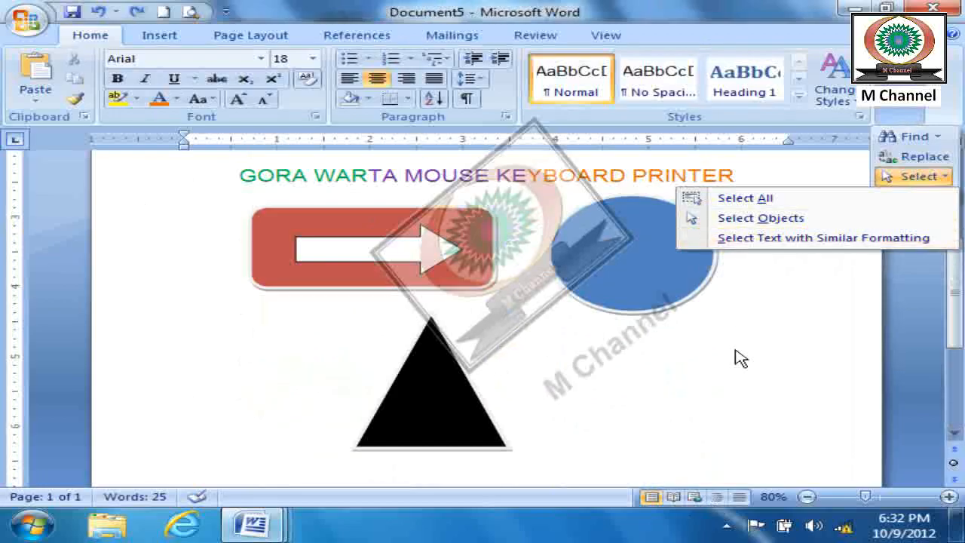
{"action": "left_click", "coordinate": [166, 12]}
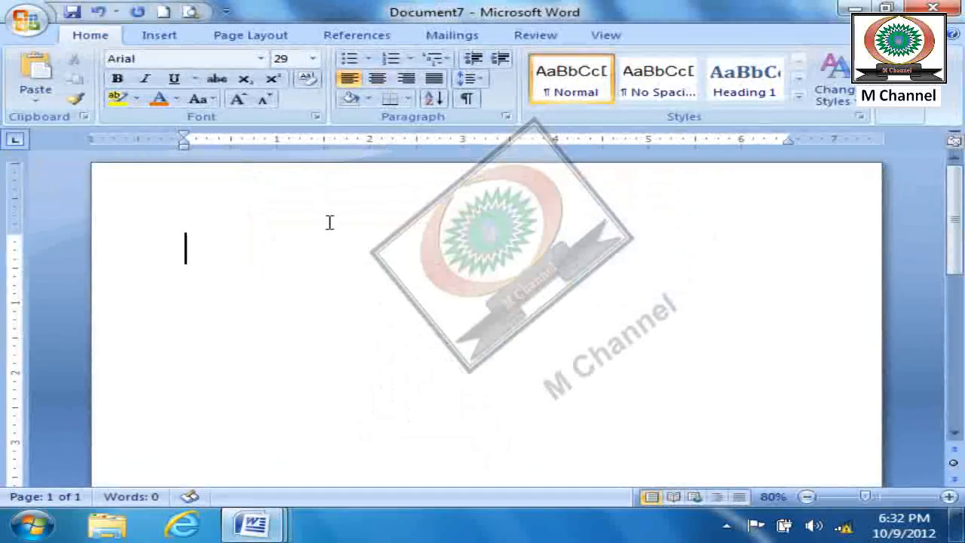
{"action": "type", "text": "computer"}
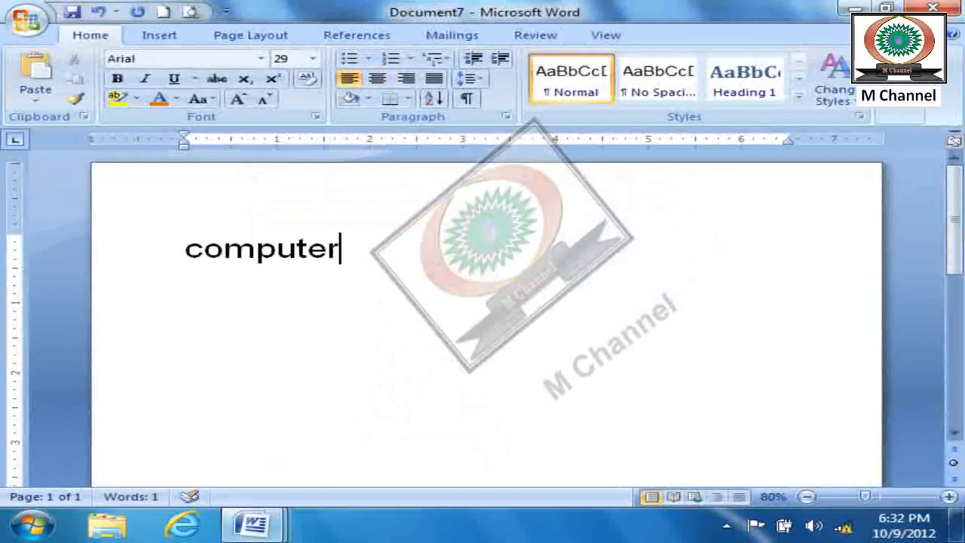
{"action": "left_click_drag", "start_coordinate": [370, 249], "coordinate": [143, 259]}
{"action": "key", "text": "ctrl+c"}
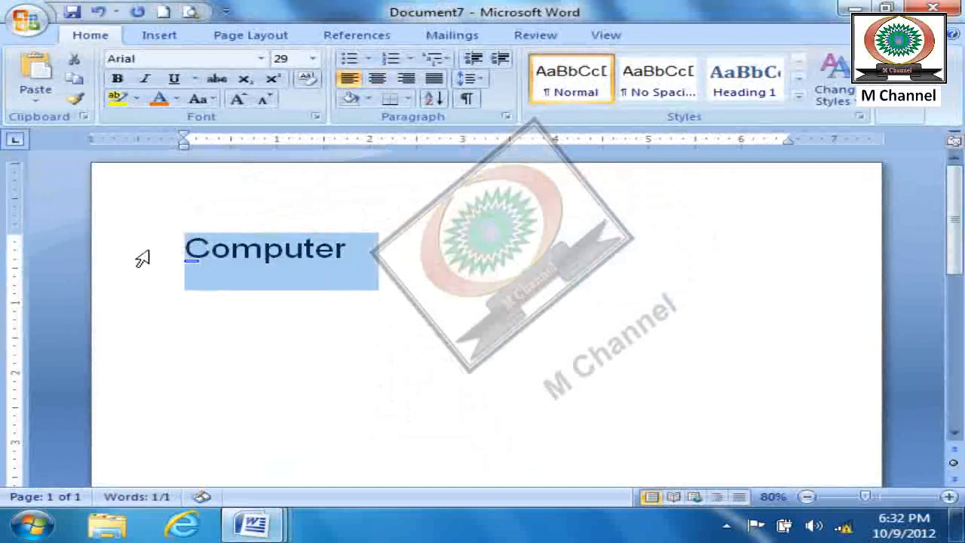
{"action": "left_click", "coordinate": [377, 273]}
{"action": "key", "text": "ctrl+v"}
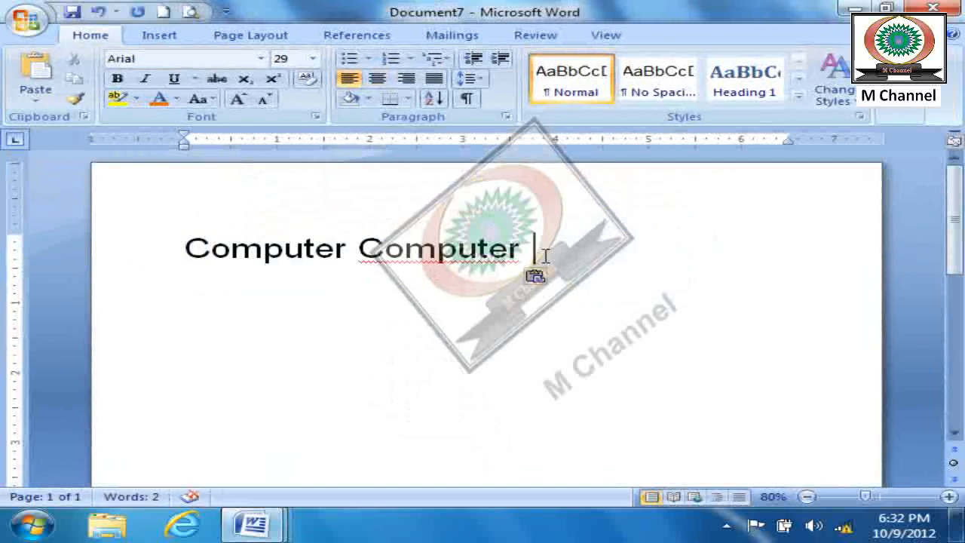
{"action": "key", "text": "ctrl+v"}
- Copy the line of three words and paste it below to make four identical lines
{"action": "left_click_drag", "start_coordinate": [707, 251], "coordinate": [27, 177]}
{"action": "key", "text": "ctrl+c"}
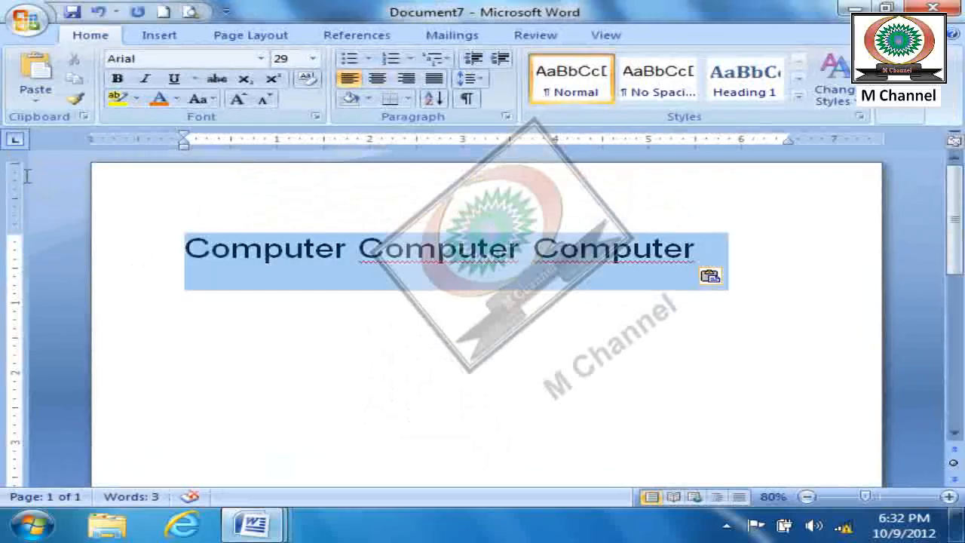
{"action": "left_click", "coordinate": [181, 308]}
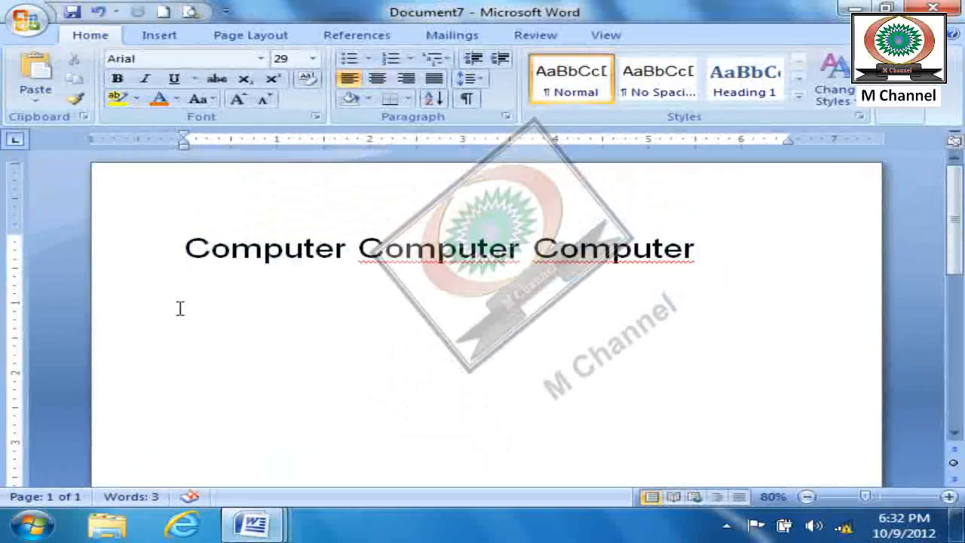
{"action": "key", "text": "ctrl+v"}
{"action": "key", "text": "ctrl+v"}
{"action": "key", "text": "ctrl+v"}
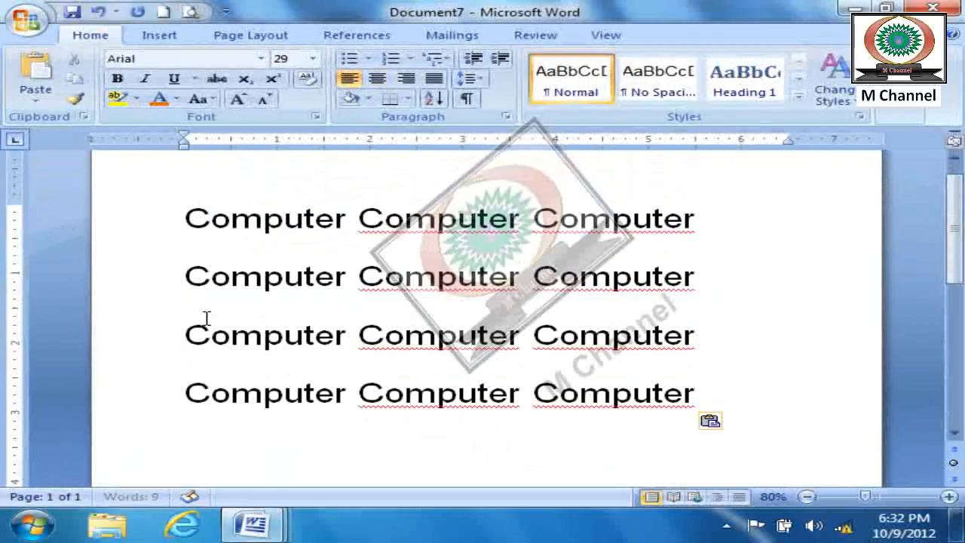
- Select all four lines and set their font size to 28
{"action": "left_click_drag", "start_coordinate": [692, 413], "coordinate": [239, 214]}
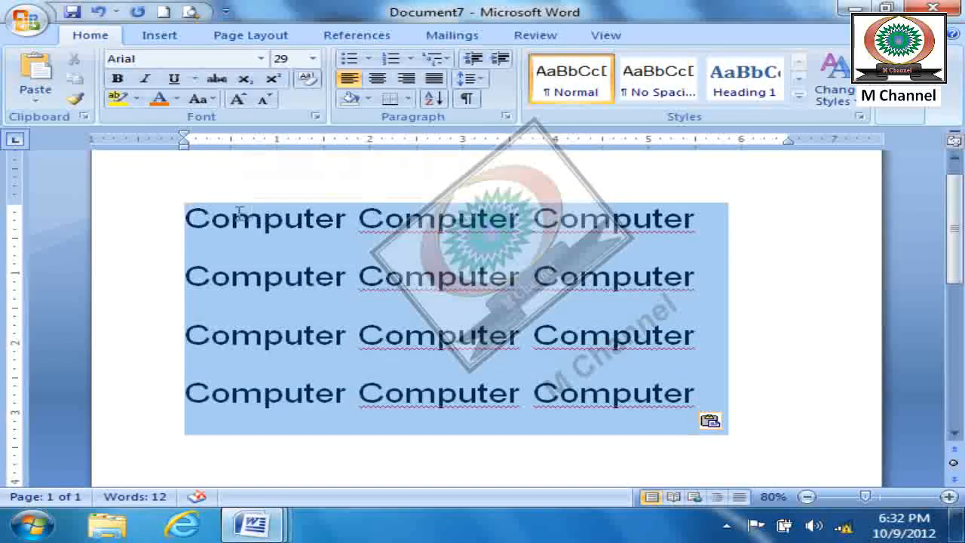
{"action": "left_click", "coordinate": [237, 101]}
{"action": "left_click", "coordinate": [265, 101]}
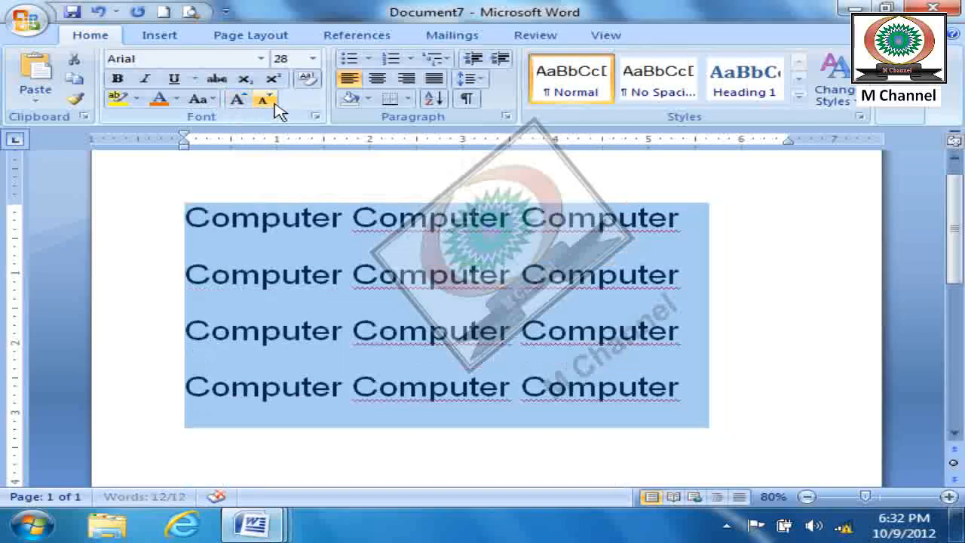
- Try UPPERCASE on the selected lines, return them to Capitalize Each Word and clear the selection
{"action": "left_click", "coordinate": [208, 102]}
{"action": "left_click", "coordinate": [251, 164]}
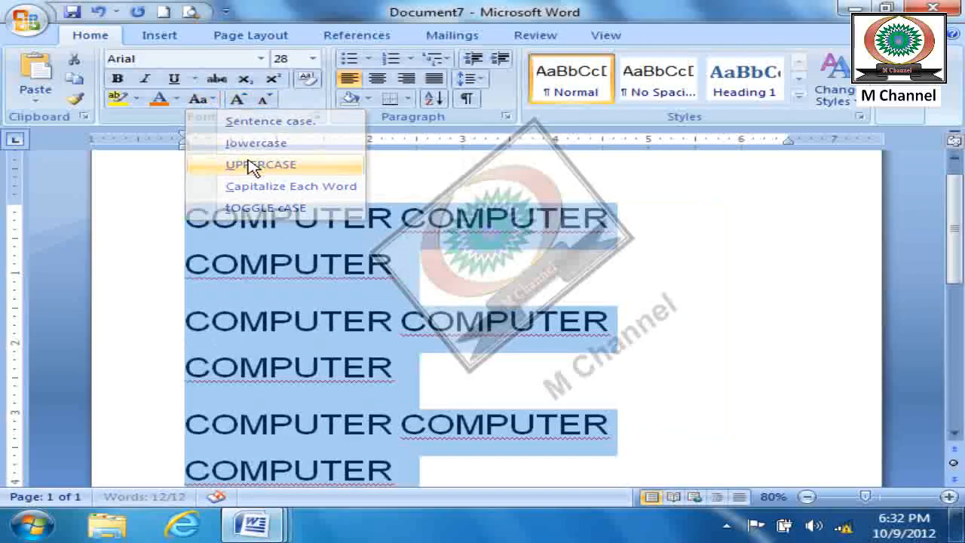
{"action": "left_click", "coordinate": [202, 99]}
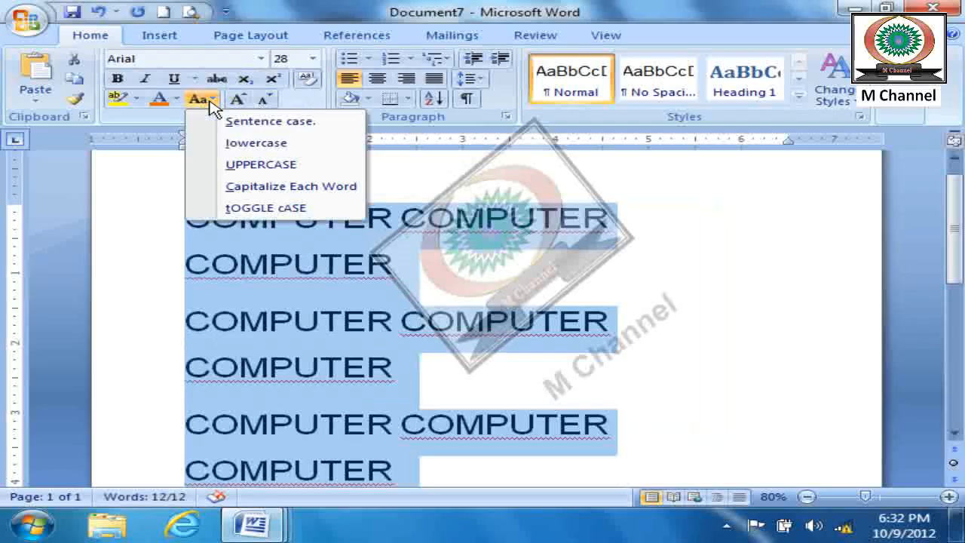
{"action": "left_click", "coordinate": [252, 186]}
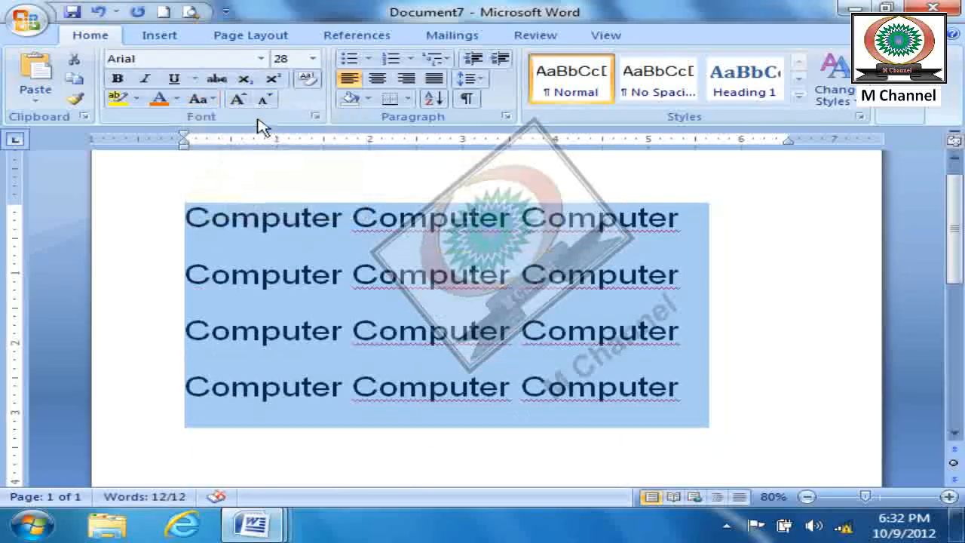
{"action": "left_click", "coordinate": [447, 345]}
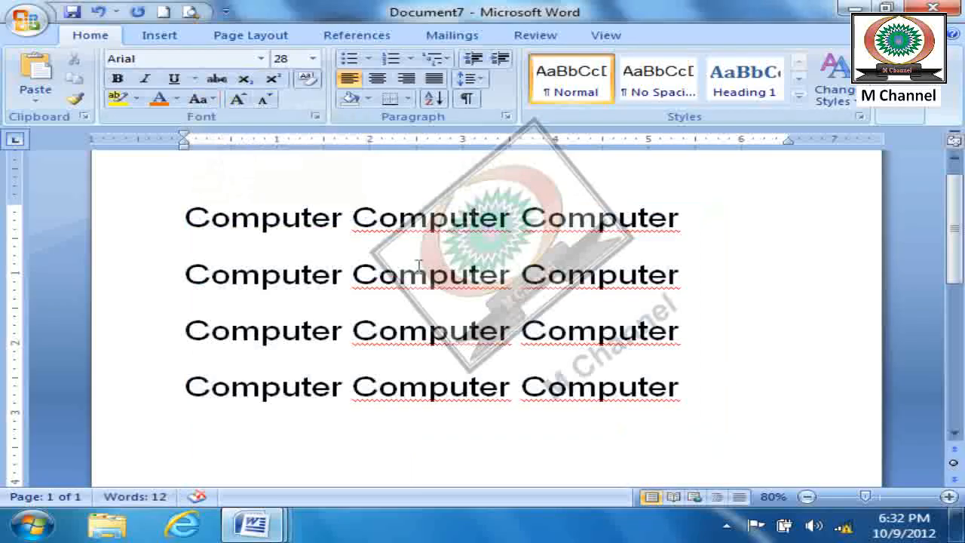
- Ignore the repeated-word flags on the second and third "Computer" in all four lines
{"action": "right_click", "coordinate": [432, 283]}
{"action": "left_click", "coordinate": [559, 323]}
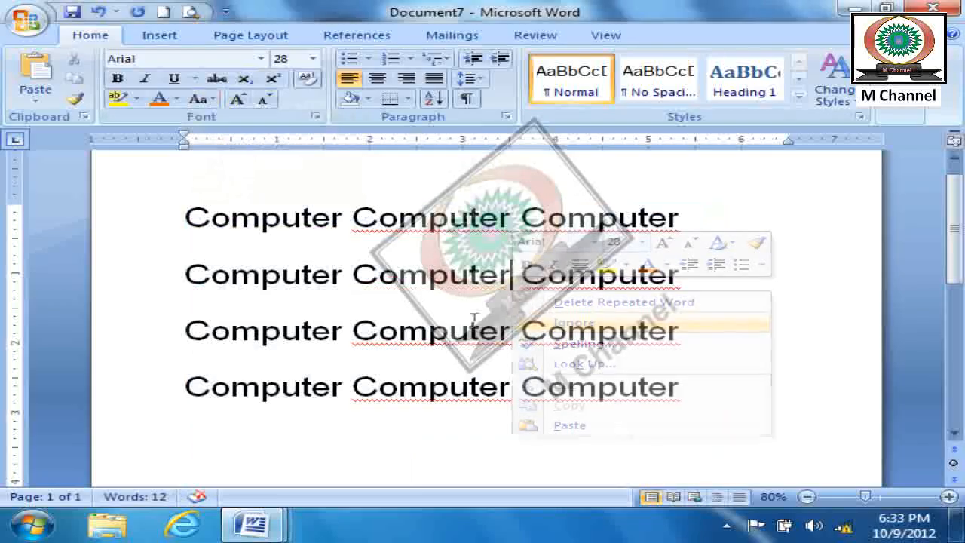
{"action": "right_click", "coordinate": [452, 338]}
{"action": "left_click", "coordinate": [573, 378]}
{"action": "right_click", "coordinate": [431, 388]}
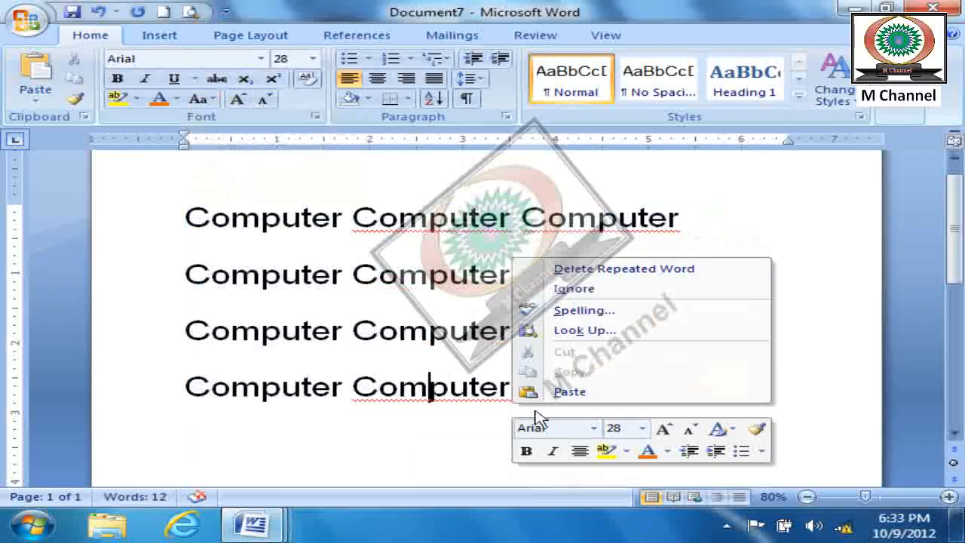
{"action": "left_click", "coordinate": [591, 295]}
{"action": "right_click", "coordinate": [681, 335]}
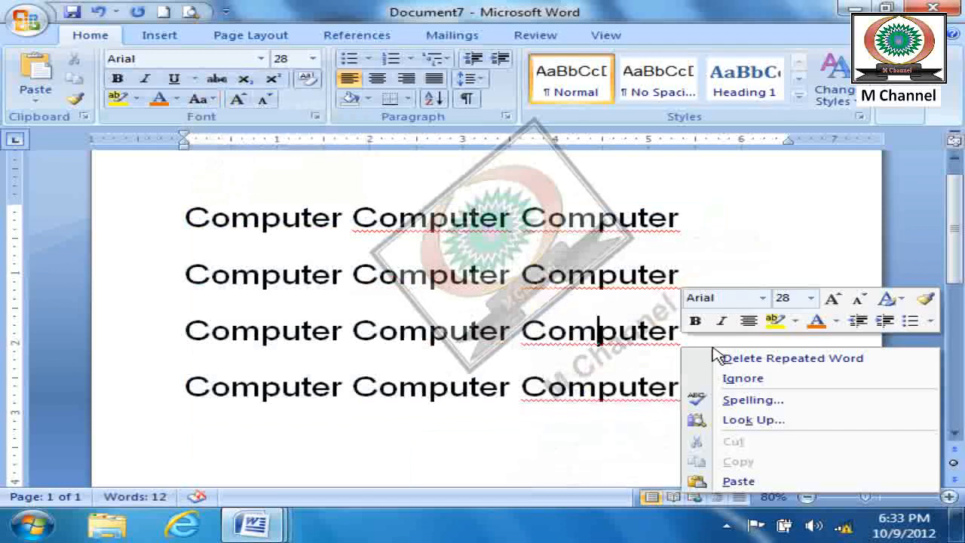
{"action": "left_click", "coordinate": [646, 375]}
{"action": "right_click", "coordinate": [681, 388]}
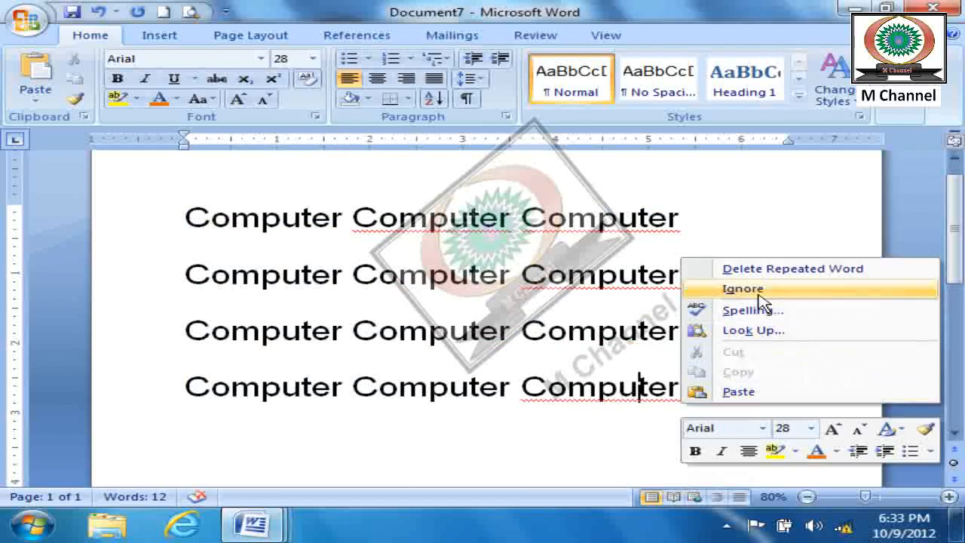
{"action": "left_click", "coordinate": [704, 291]}
{"action": "right_click", "coordinate": [612, 273]}
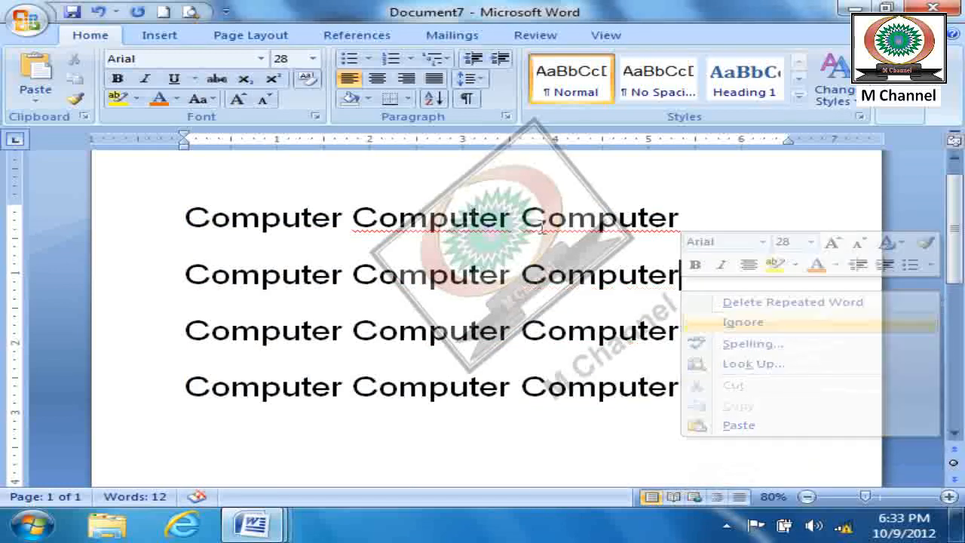
{"action": "left_click", "coordinate": [726, 321]}
{"action": "right_click", "coordinate": [567, 237]}
{"action": "left_click", "coordinate": [700, 266]}
{"action": "right_click", "coordinate": [512, 222]}
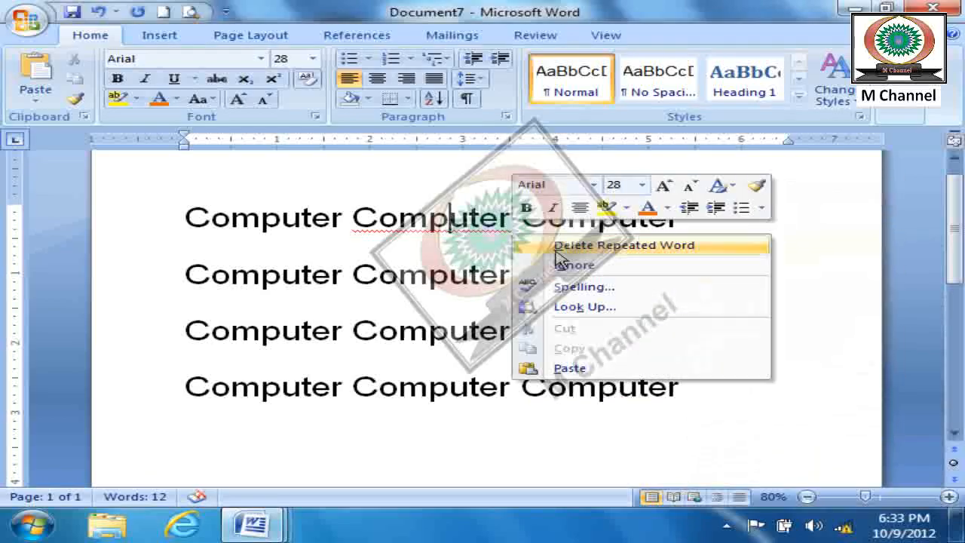
{"action": "left_click", "coordinate": [575, 265]}
{"action": "left_click", "coordinate": [599, 388]}
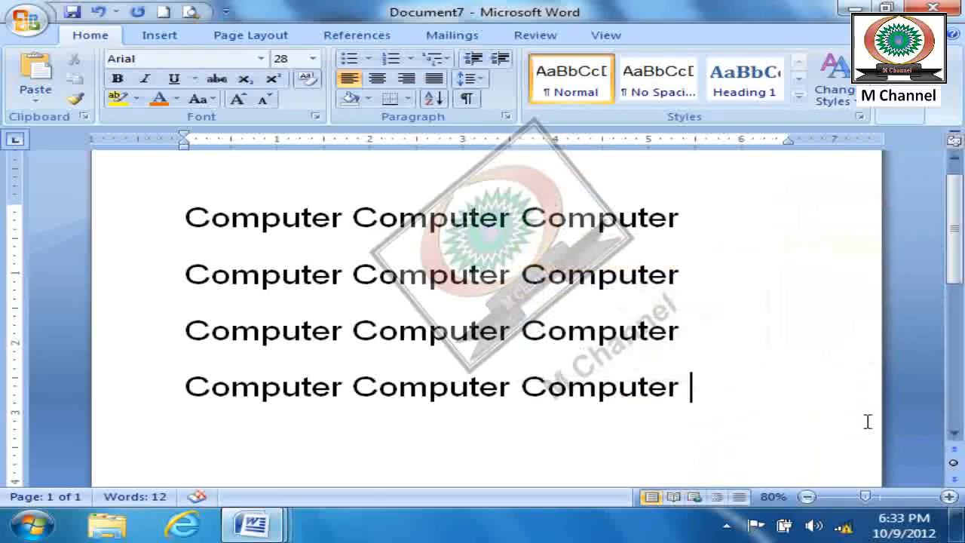
- Color the first word of lines one and three, the third word of line two and the second word of line four red
{"action": "double_click", "coordinate": [306, 217]}
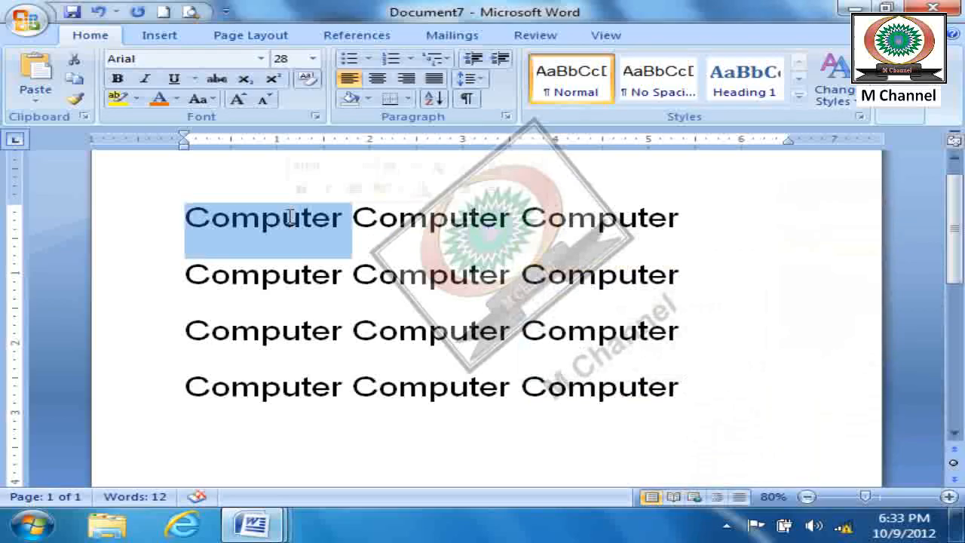
{"action": "left_click", "coordinate": [177, 100]}
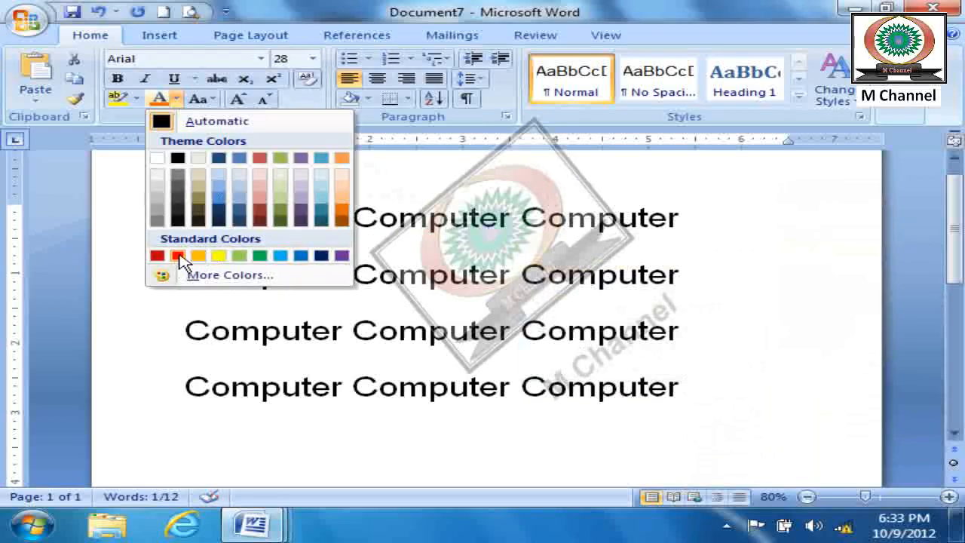
{"action": "left_click", "coordinate": [171, 254]}
{"action": "double_click", "coordinate": [601, 275]}
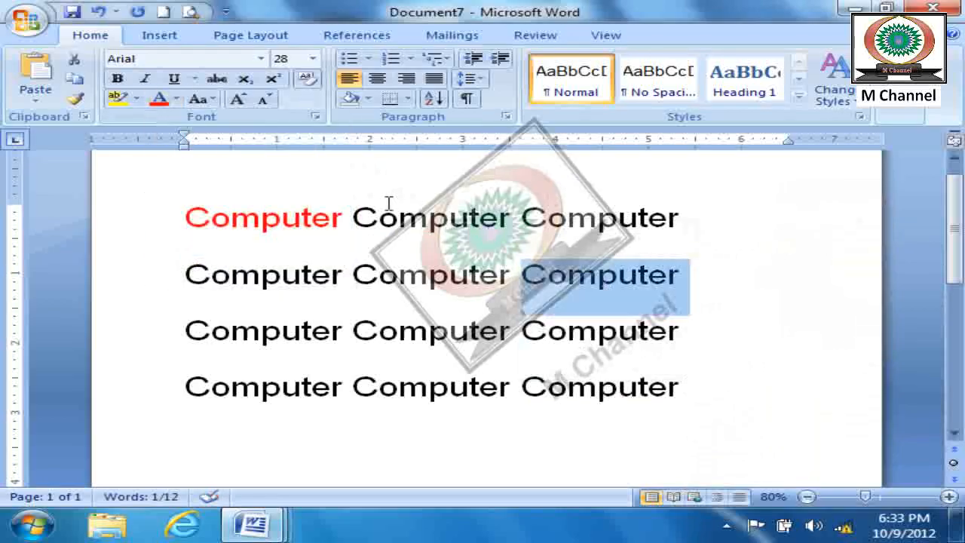
{"action": "double_click", "coordinate": [400, 387]}
{"action": "left_click", "coordinate": [158, 100]}
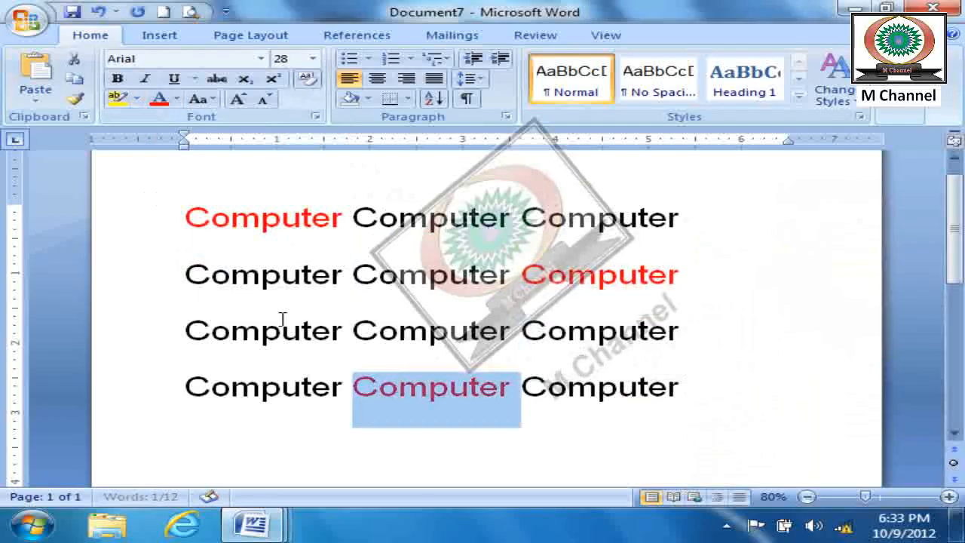
{"action": "double_click", "coordinate": [315, 329]}
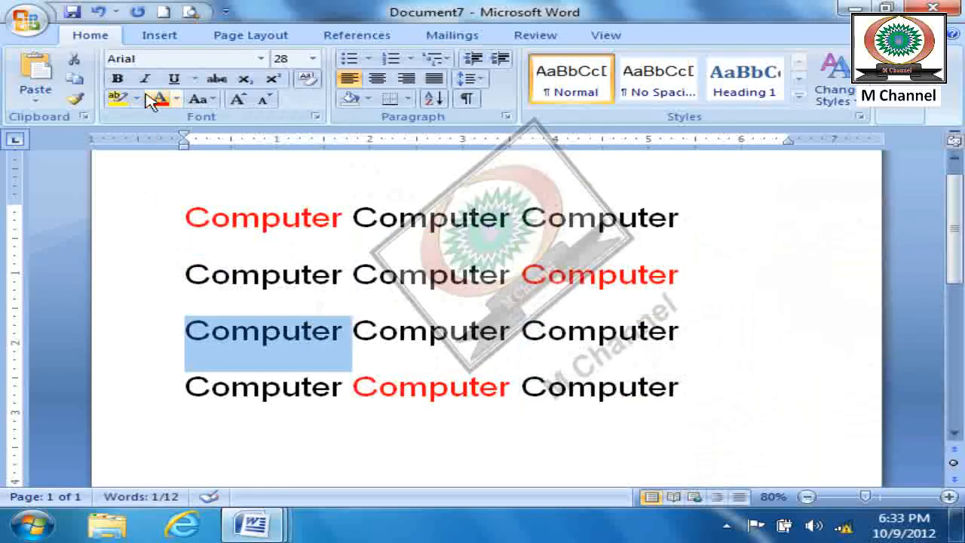
{"action": "left_click", "coordinate": [158, 99]}
- Color the third word of the first line and the second word of the second line green
{"action": "double_click", "coordinate": [619, 217]}
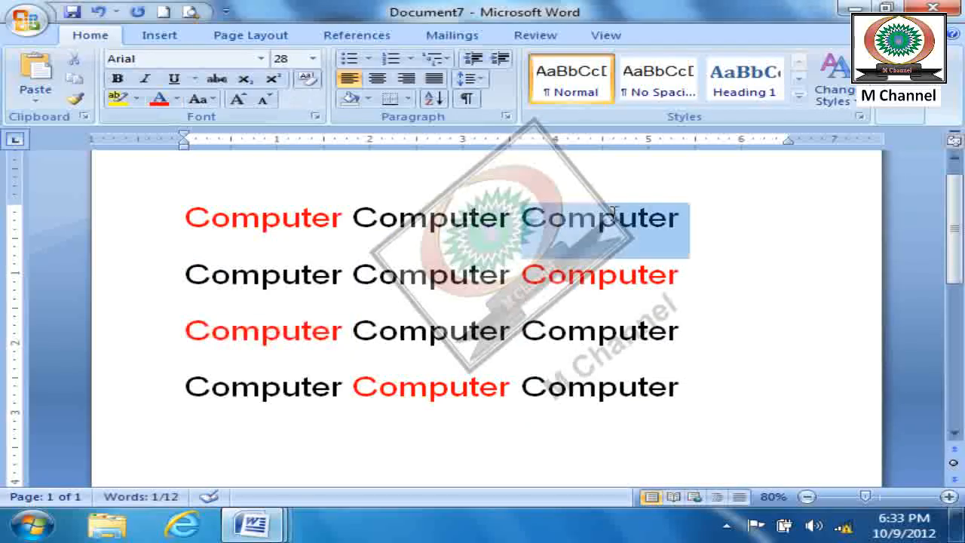
{"action": "left_click", "coordinate": [176, 100]}
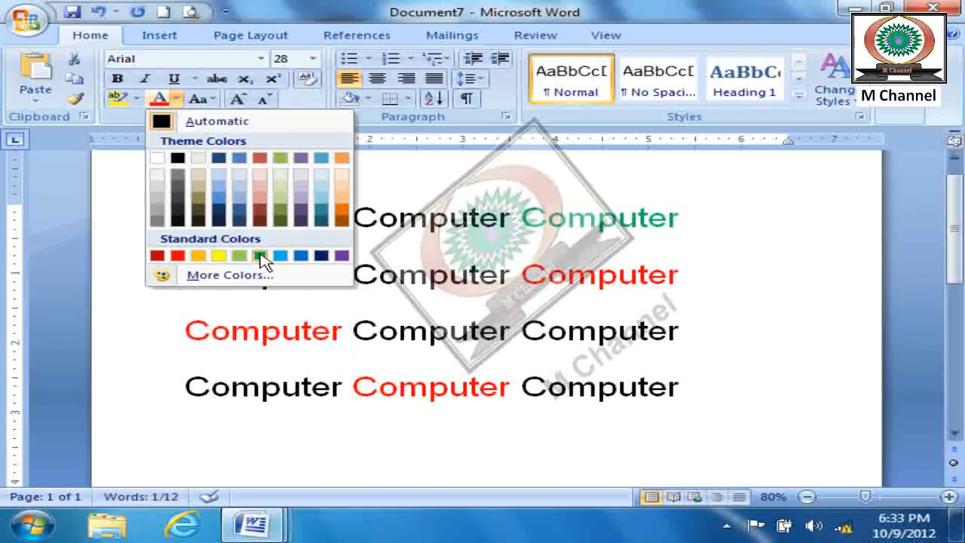
{"action": "left_click", "coordinate": [256, 253]}
{"action": "left_click", "coordinate": [400, 278]}
{"action": "double_click", "coordinate": [400, 278]}
{"action": "left_click", "coordinate": [158, 100]}
- Color the first word of the fourth line and the third word of the third line purple
{"action": "left_click", "coordinate": [235, 388]}
{"action": "double_click", "coordinate": [235, 388]}
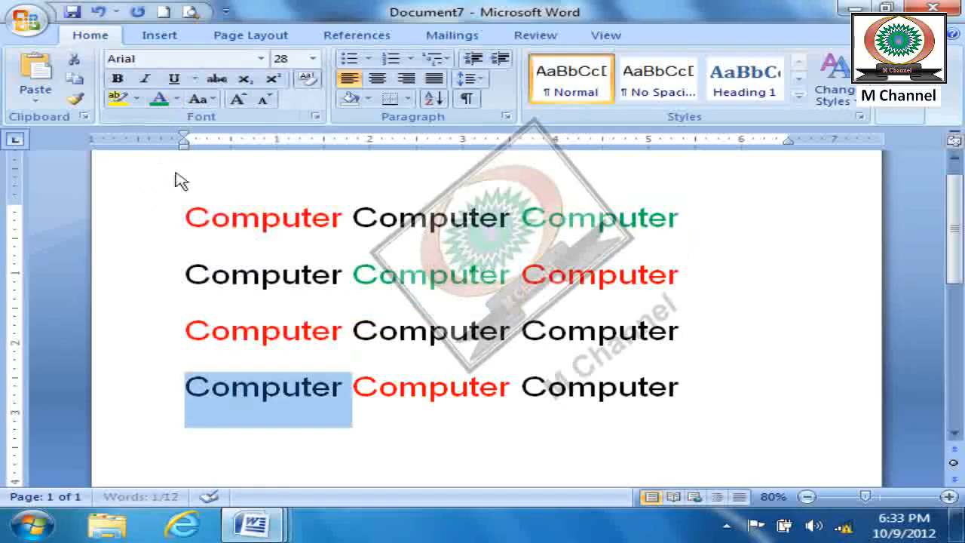
{"action": "left_click", "coordinate": [176, 100]}
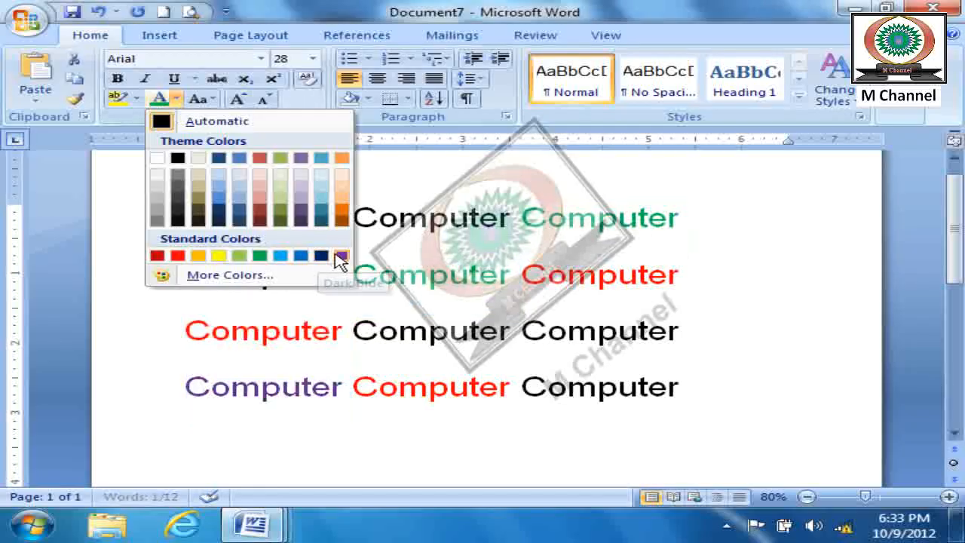
{"action": "left_click", "coordinate": [342, 256]}
{"action": "double_click", "coordinate": [603, 336]}
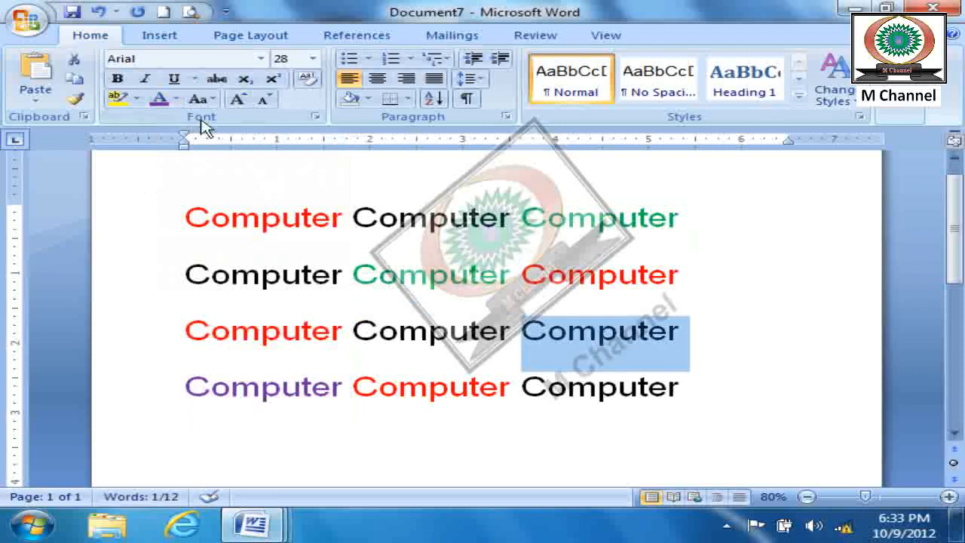
{"action": "left_click", "coordinate": [162, 101]}
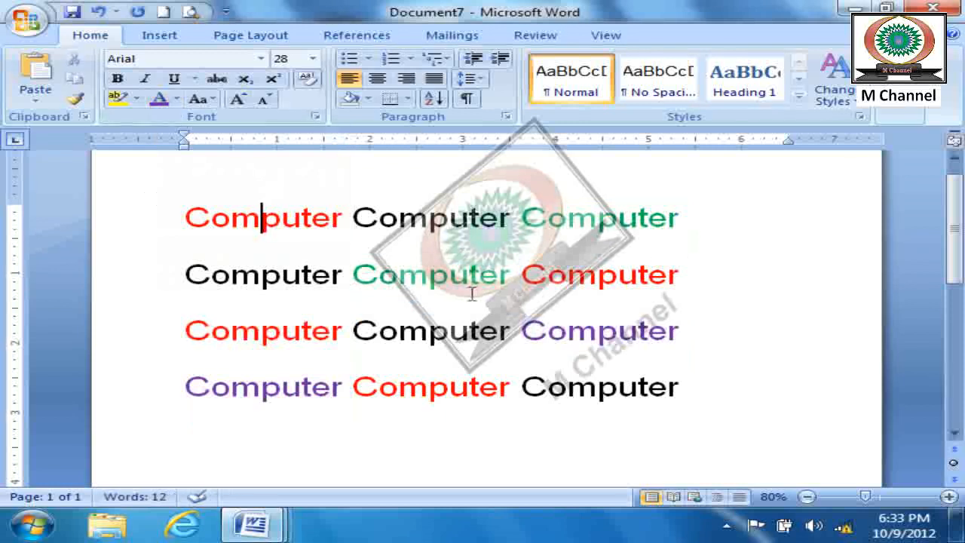
- Select all text with formatting similar to the red word in the first line and change its font to Algerian
{"action": "left_click", "coordinate": [915, 113]}
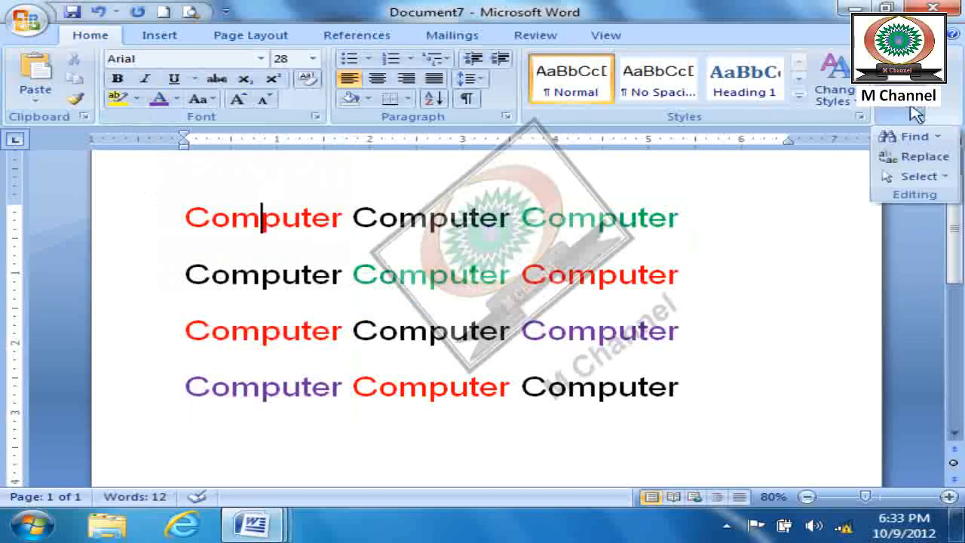
{"action": "left_click", "coordinate": [914, 175]}
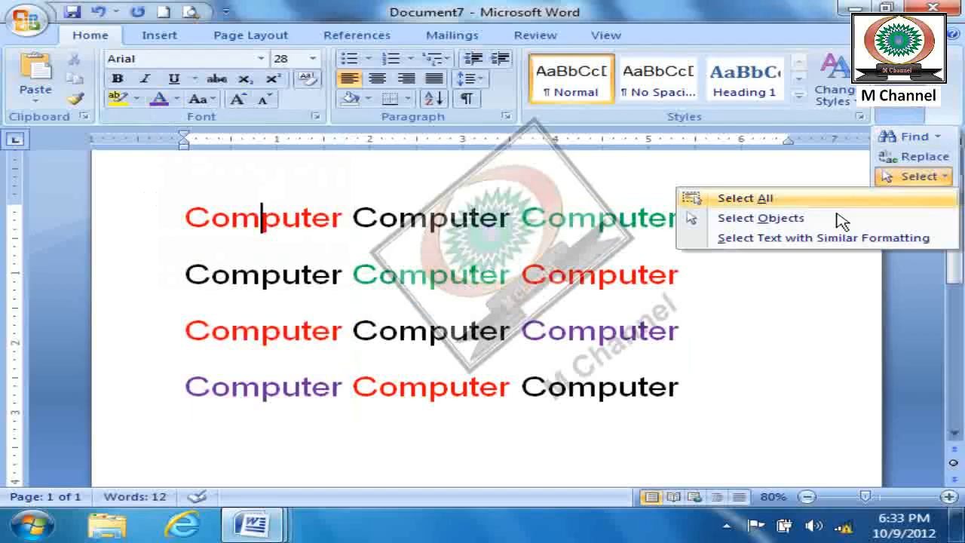
{"action": "left_click", "coordinate": [795, 238]}
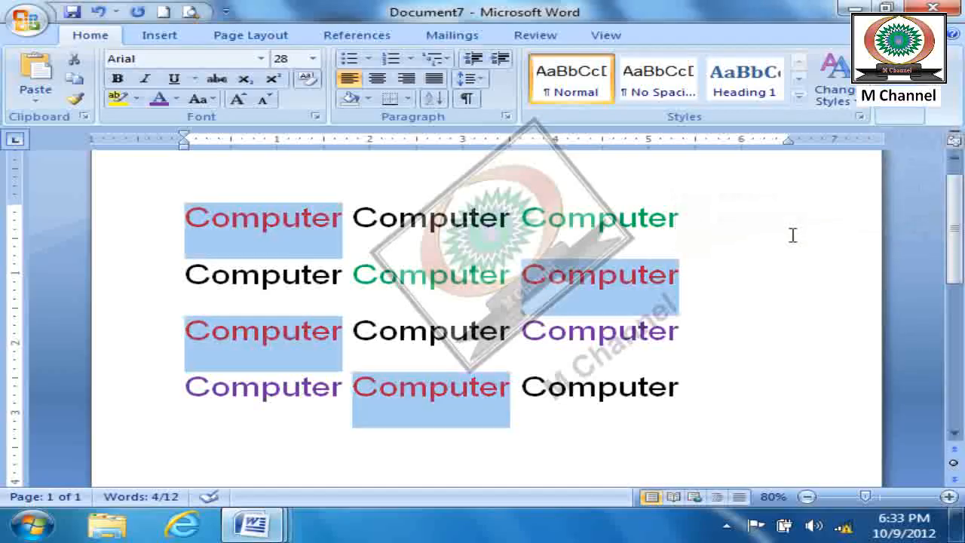
{"action": "left_click", "coordinate": [177, 99]}
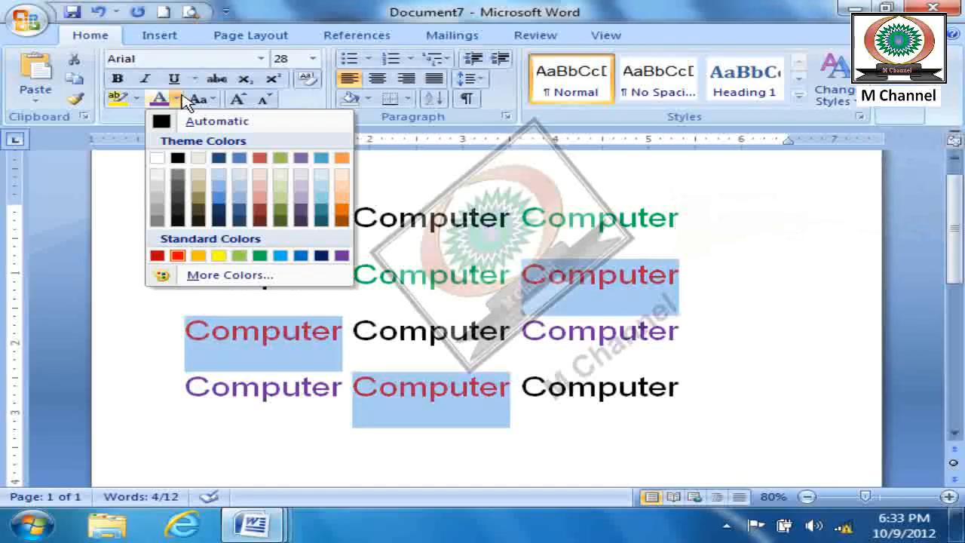
{"action": "left_click", "coordinate": [260, 59]}
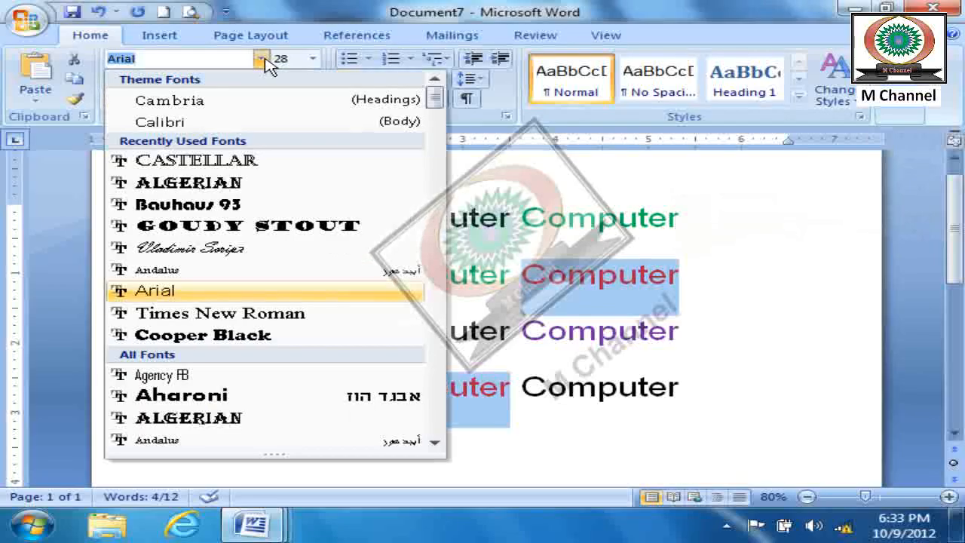
{"action": "left_click", "coordinate": [209, 189]}
{"action": "left_click", "coordinate": [756, 317]}
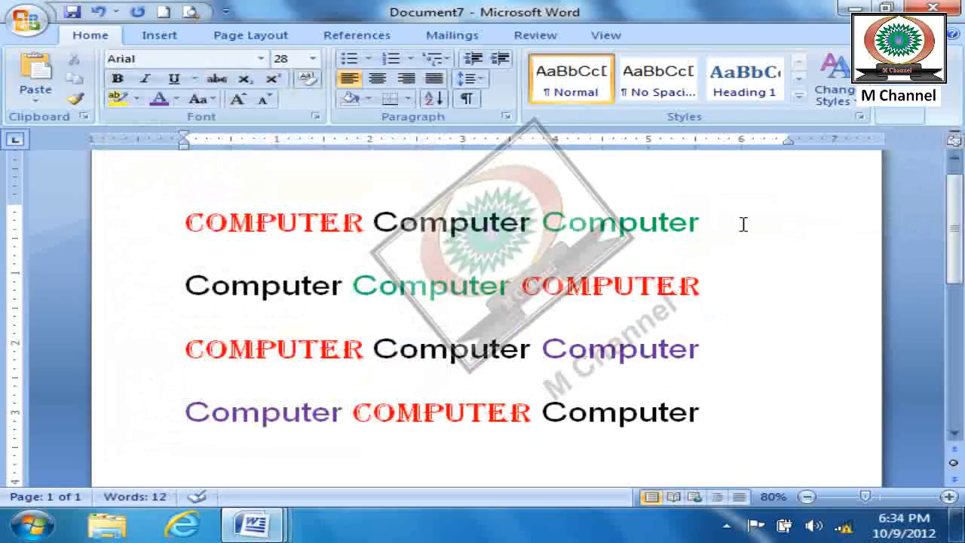
- Select all text with formatting similar to the green words, recolor it orange and clear the selection
{"action": "left_click", "coordinate": [899, 117]}
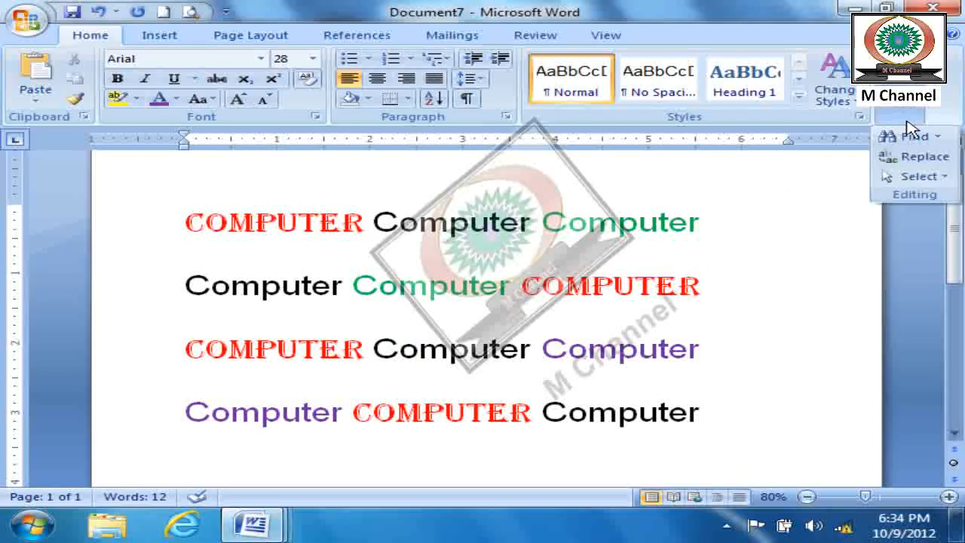
{"action": "left_click", "coordinate": [931, 181]}
{"action": "left_click", "coordinate": [784, 238]}
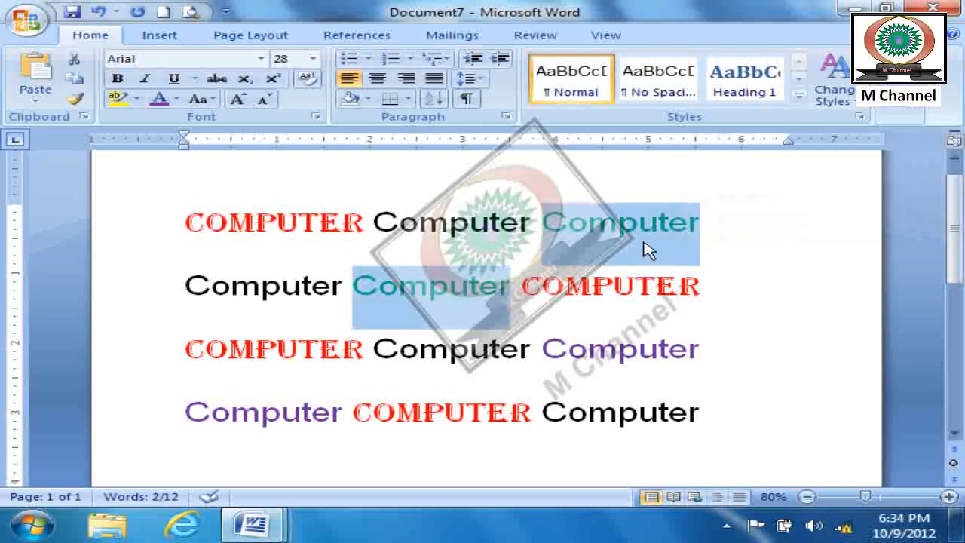
{"action": "left_click", "coordinate": [176, 100]}
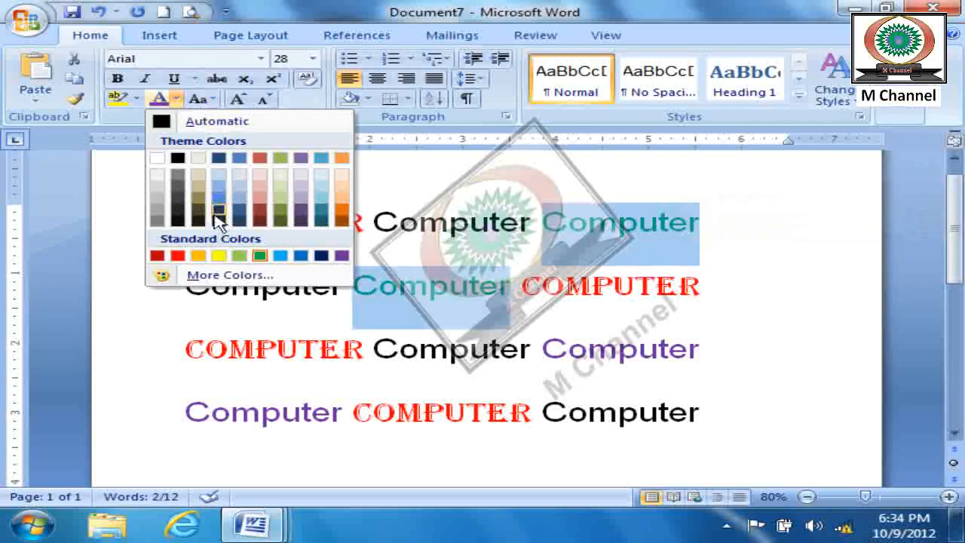
{"action": "left_click", "coordinate": [198, 256]}
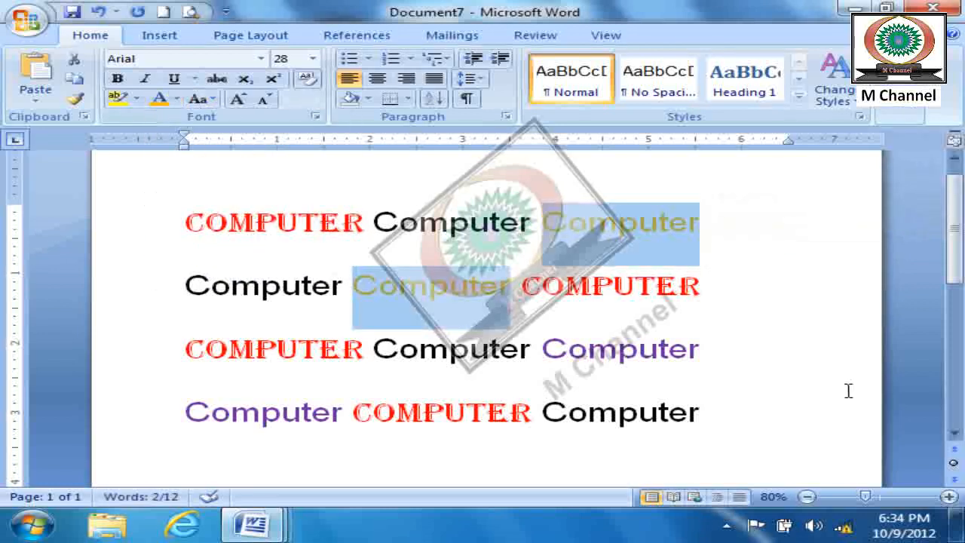
{"action": "left_click", "coordinate": [848, 347]}
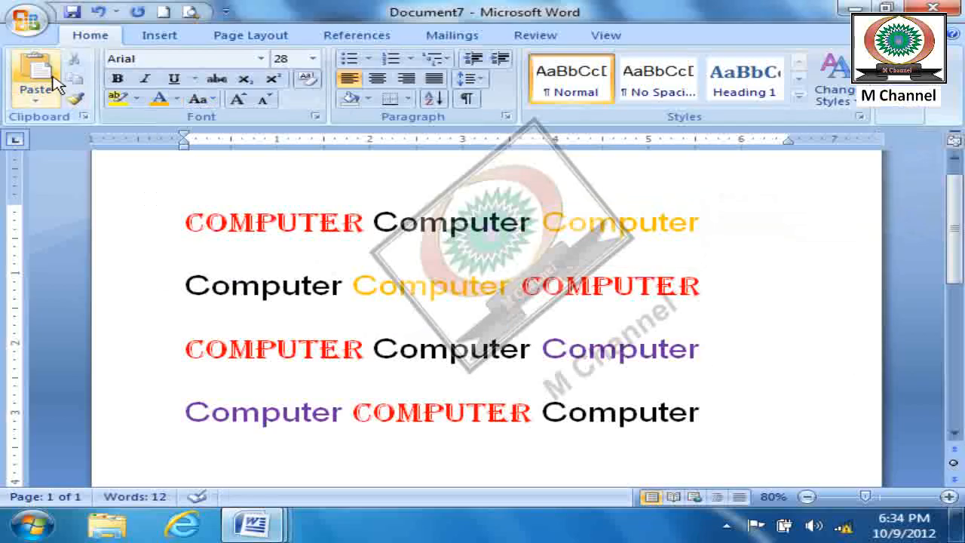
{"action": "left_click", "coordinate": [36, 100]}
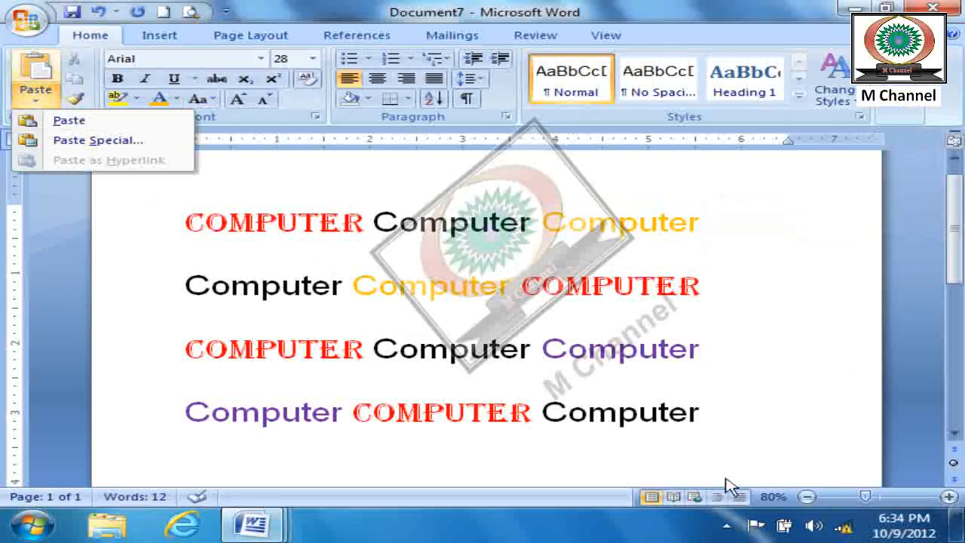
{"action": "left_click", "coordinate": [577, 444]}
{"action": "left_click", "coordinate": [727, 524]}
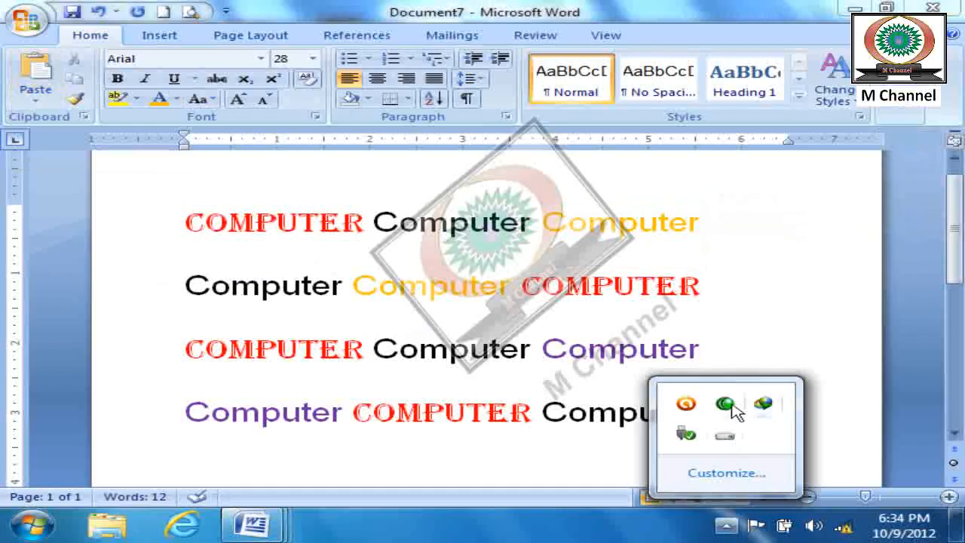